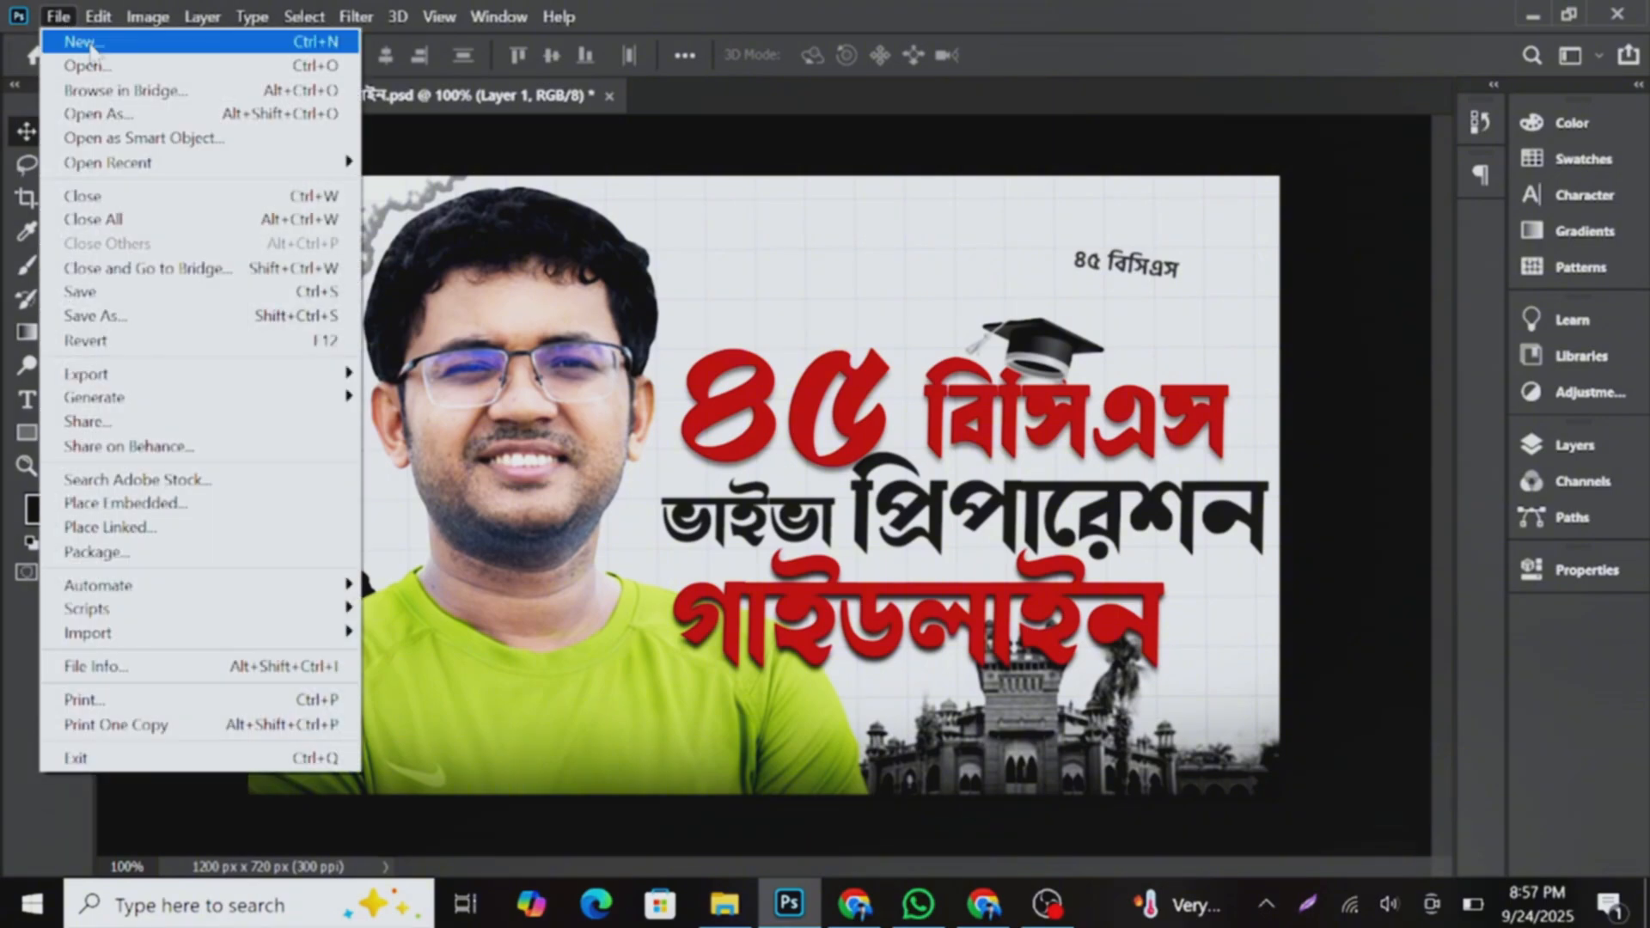
- Create a new 1280 x 720 px document at 300 ppi in RGB with a white background
left_click(72, 40)
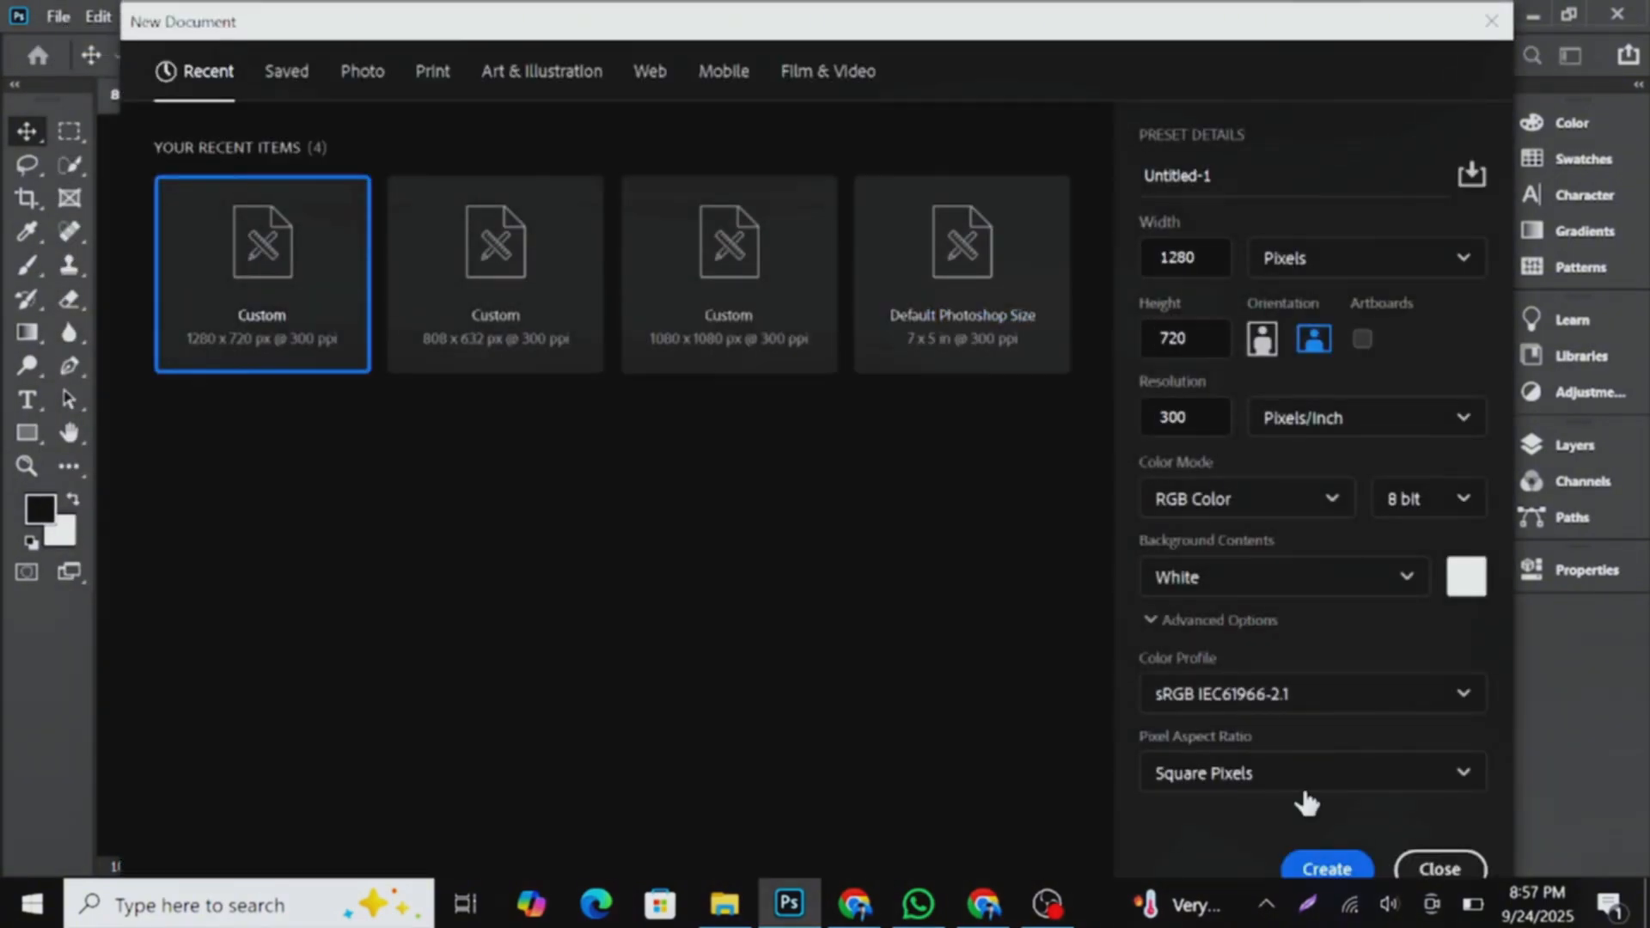
left_click(1319, 858)
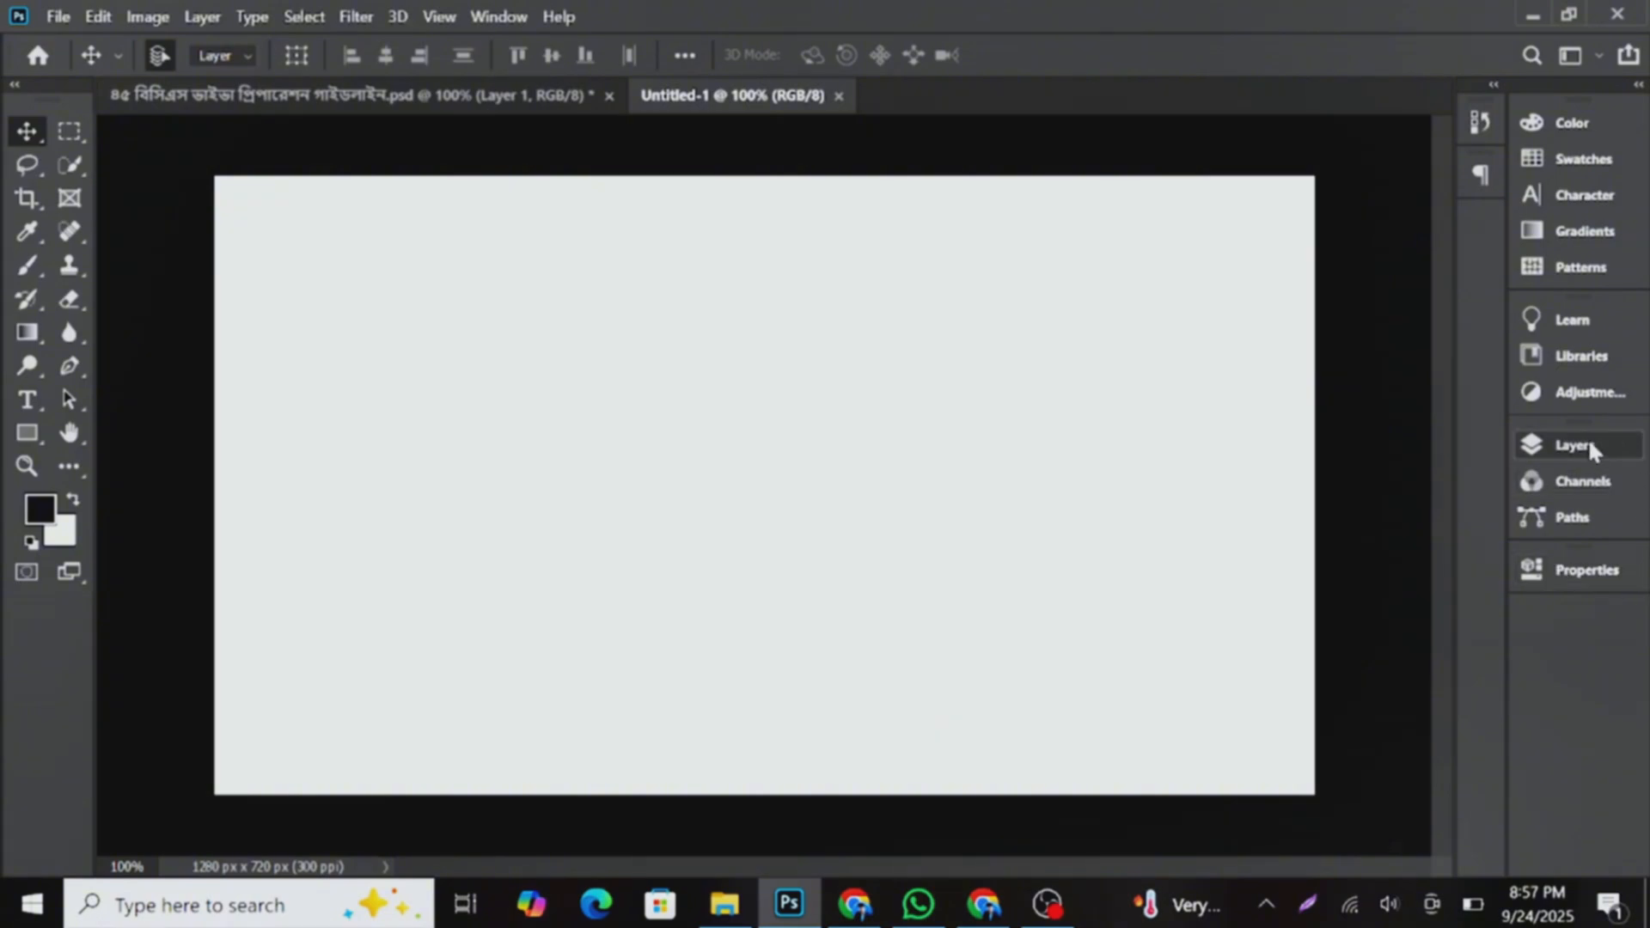
- Add a white solid color fill layer above the Background and lock it completely
left_click(1577, 445)
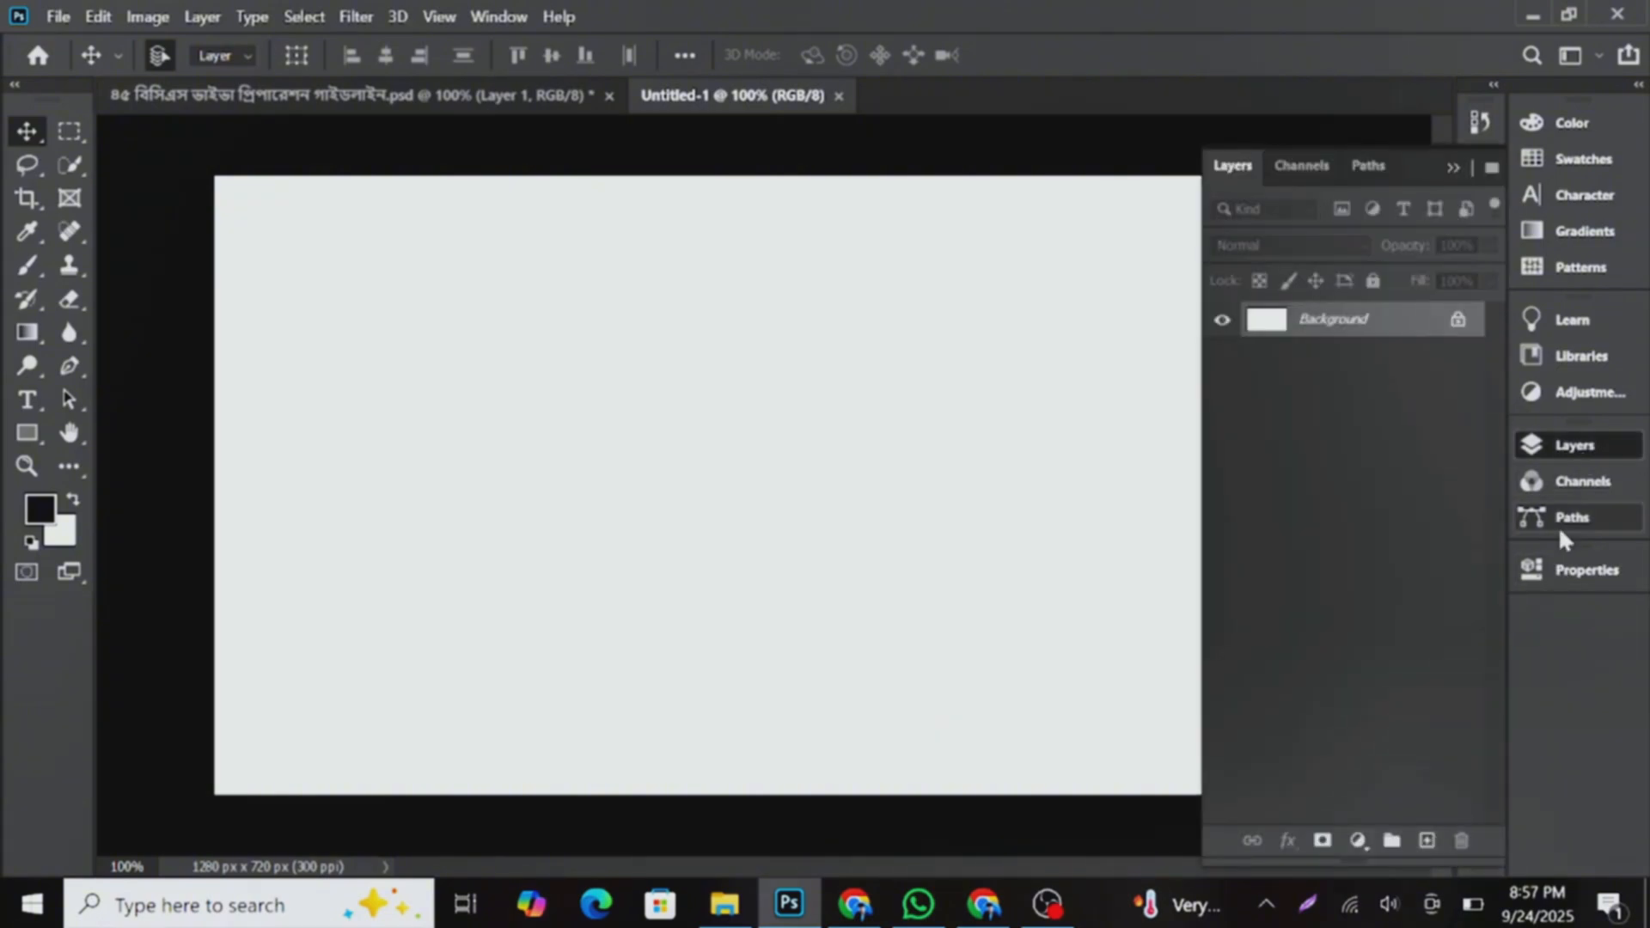
left_click(1354, 840)
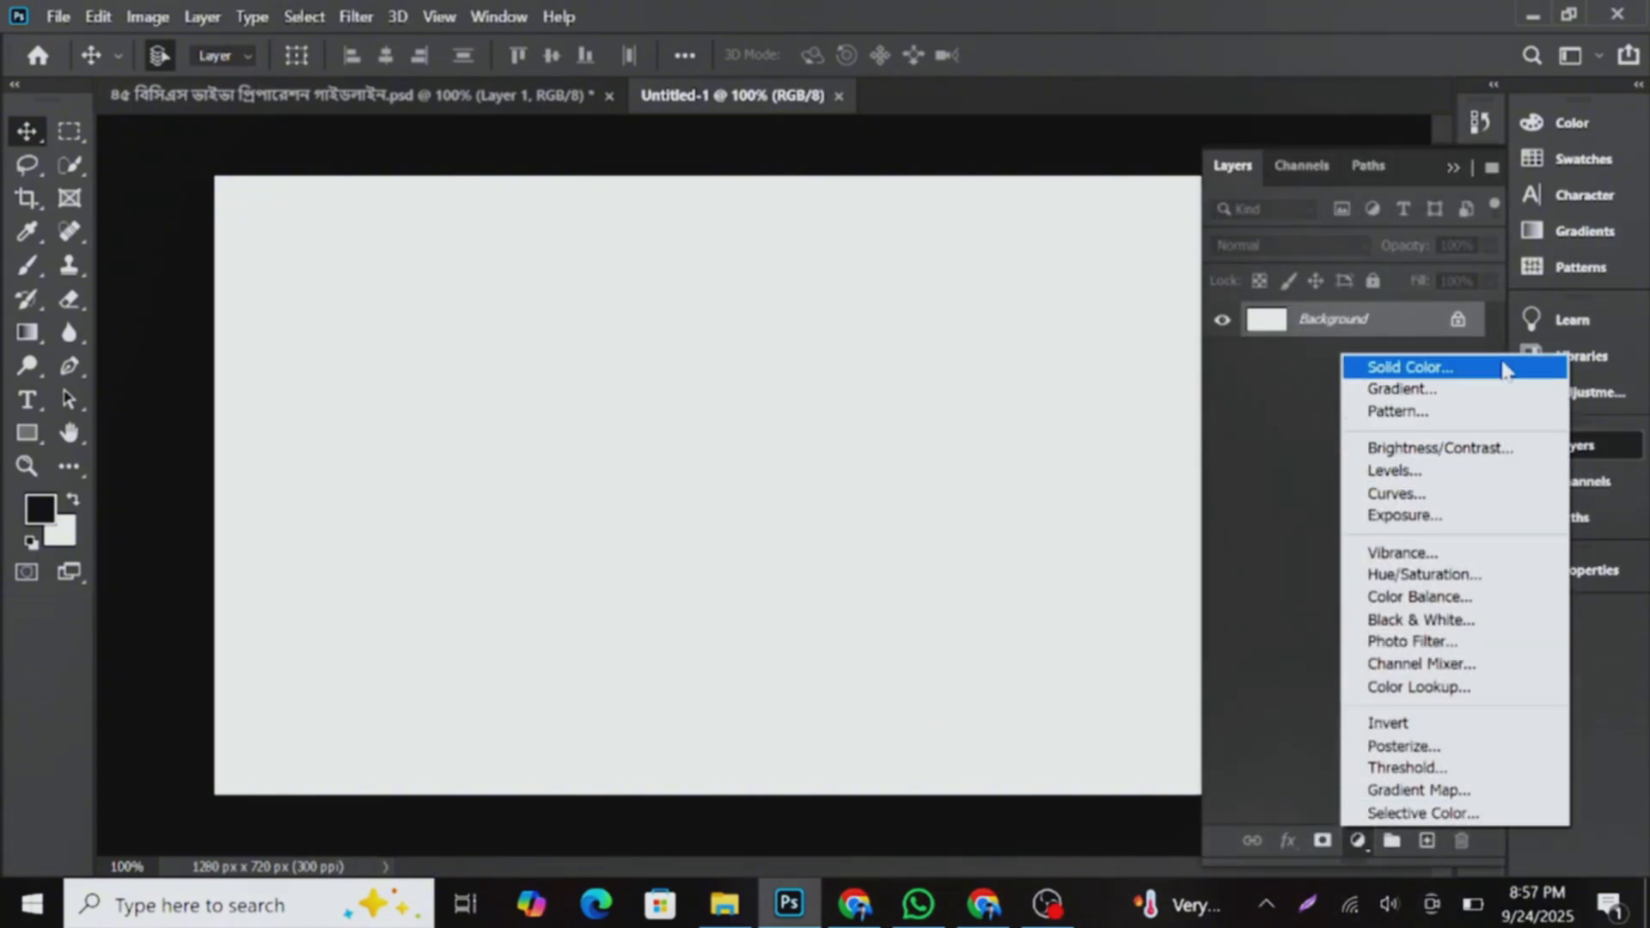
left_click(1375, 368)
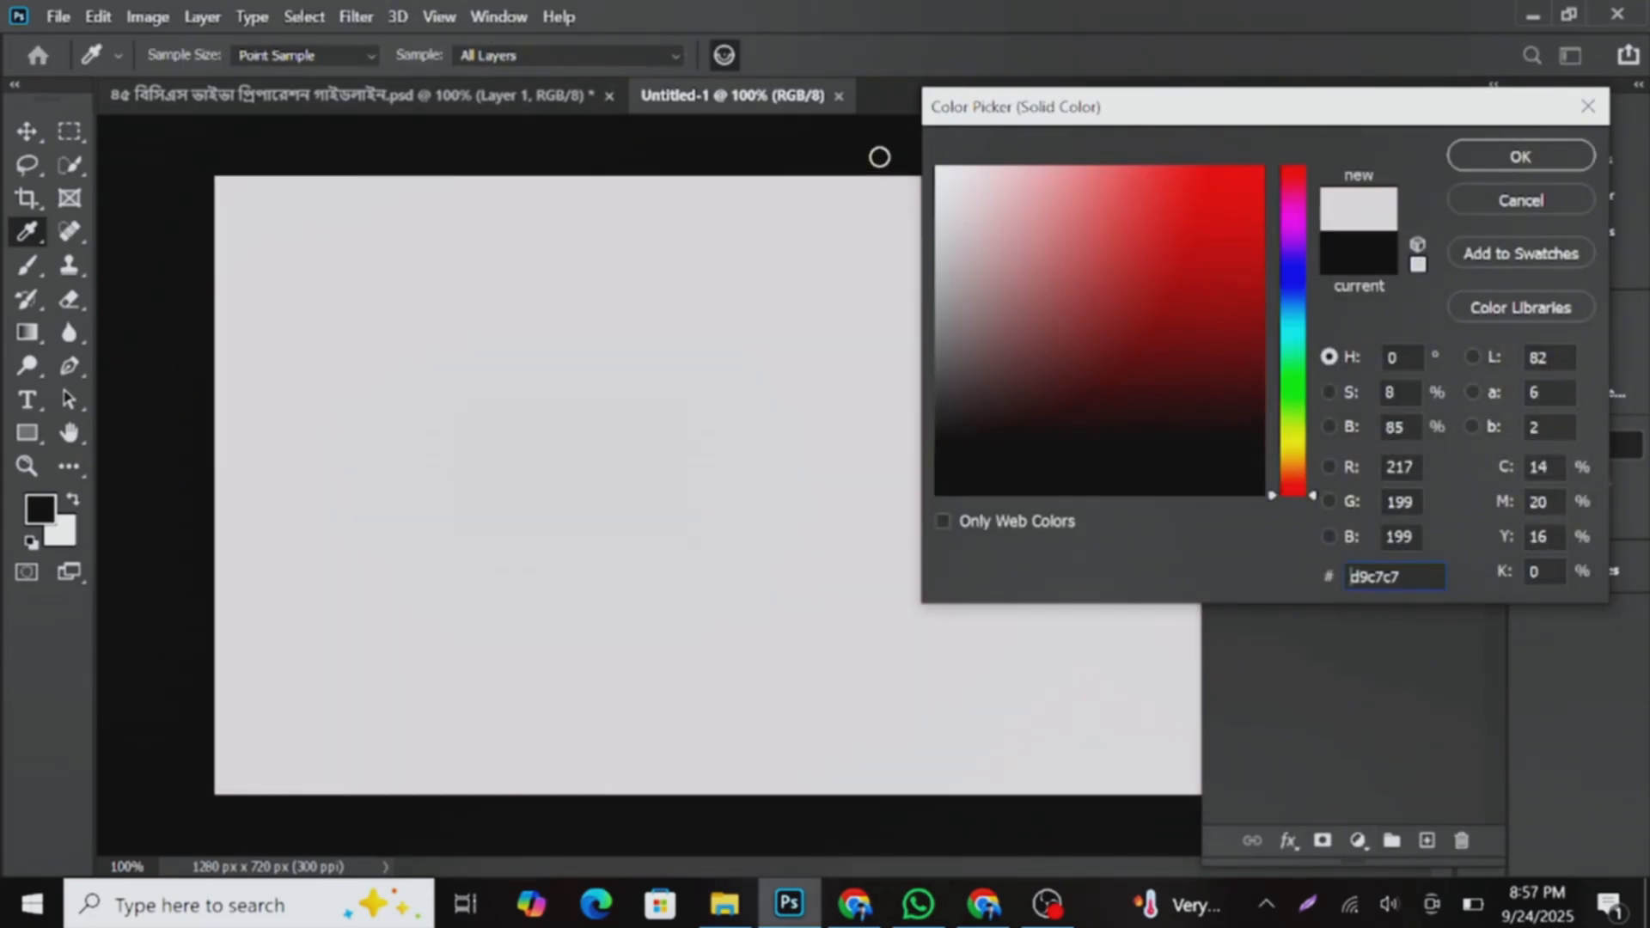
mouse_move(1094, 221)
left_mouse_down()
mouse_move(880, 155)
mouse_move(962, 129)
left_mouse_up()
left_click(1520, 157)
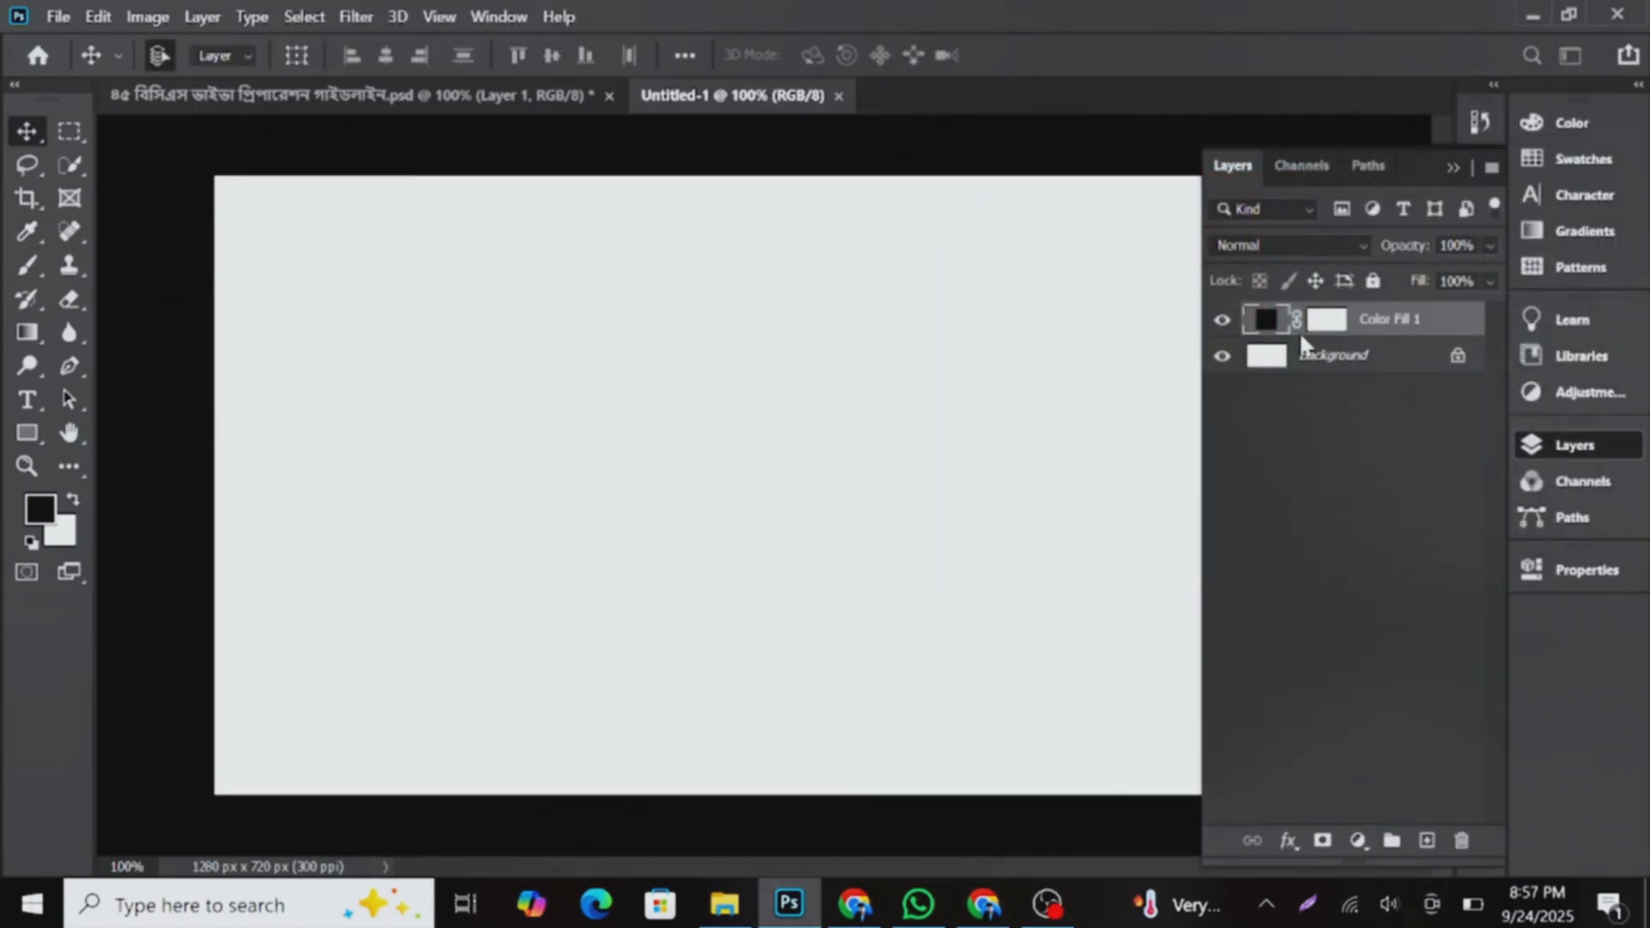
left_click(1373, 282)
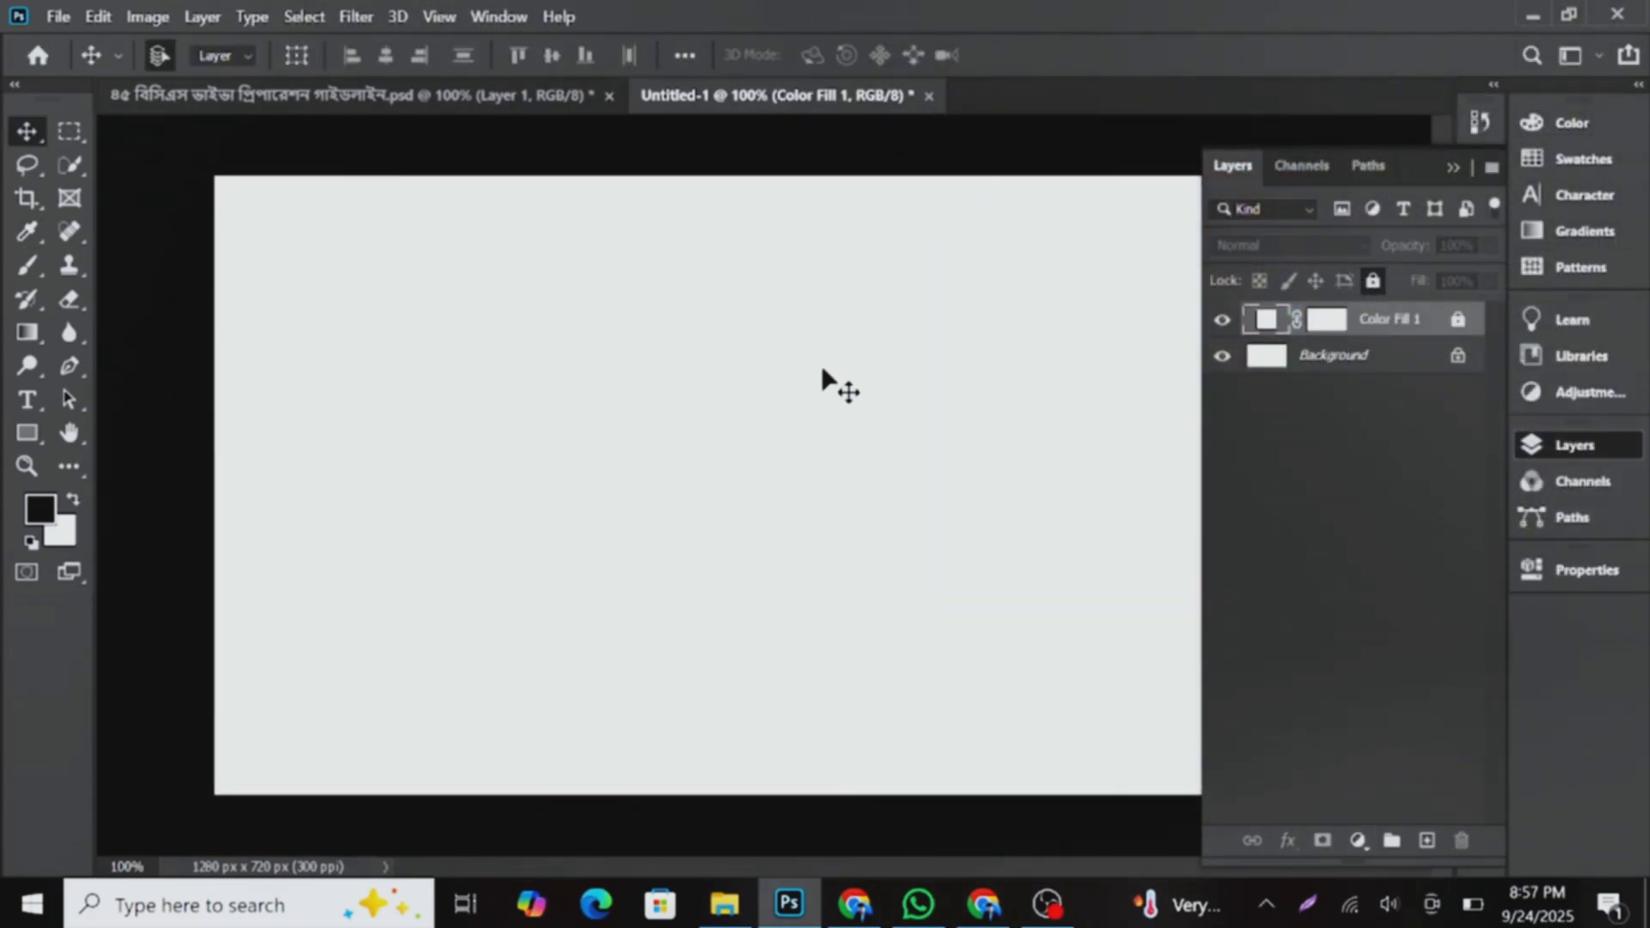
- Copy the grid Vector Smart Object layer from the finished thumbnail PSD into the Untitled-1 document
left_click(251, 101)
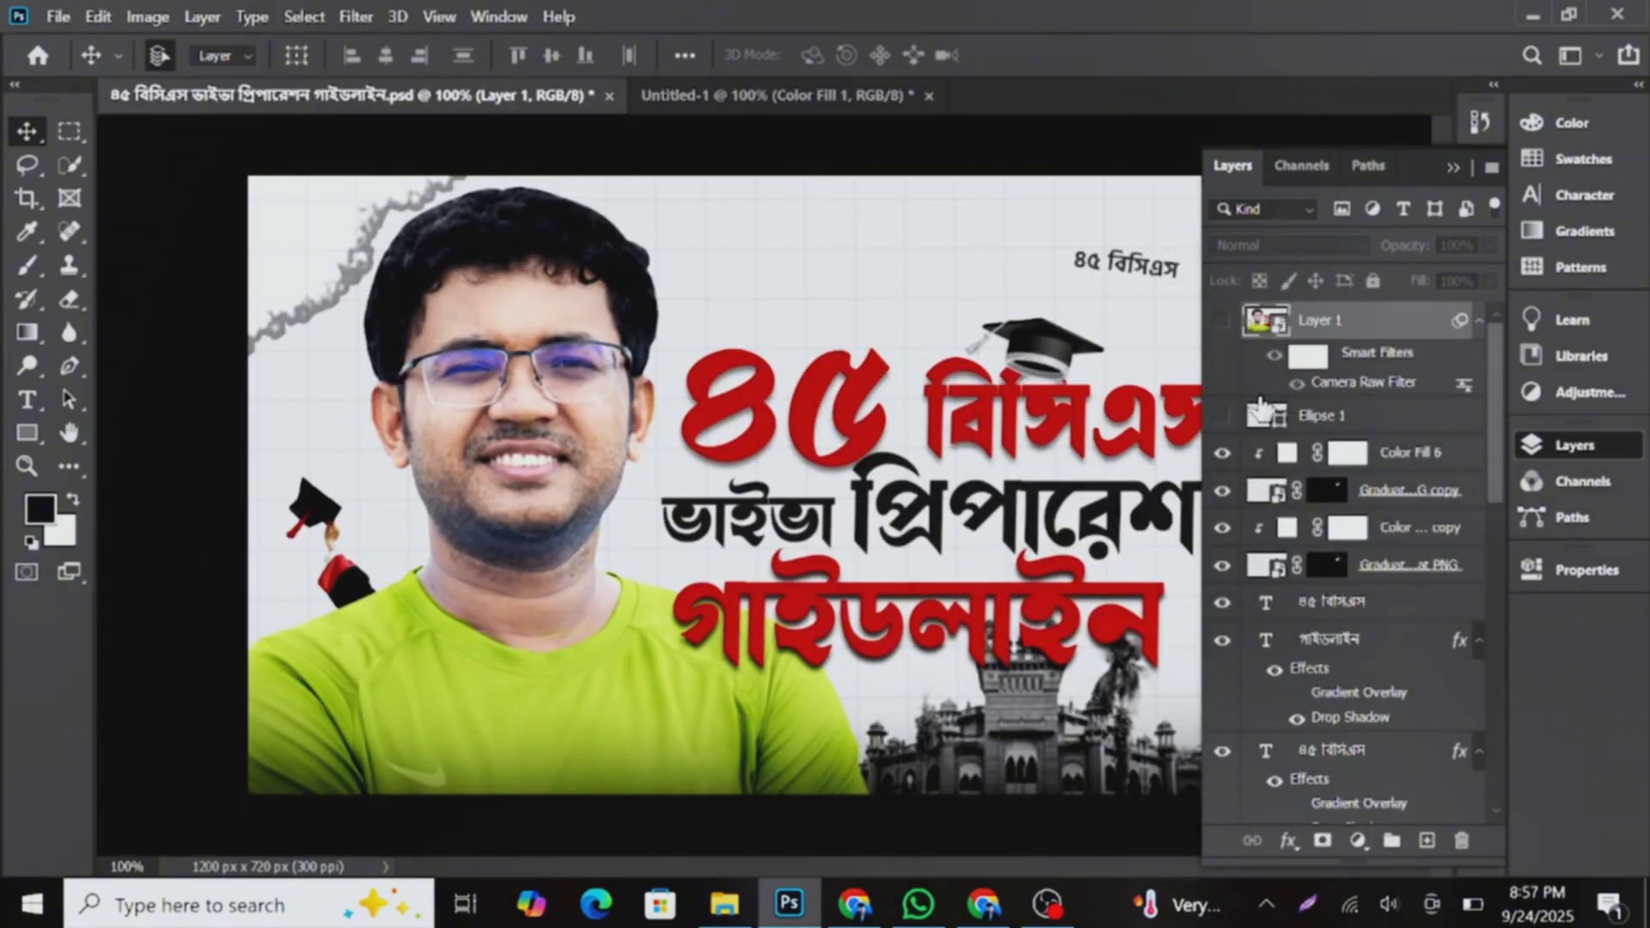
scroll(1261, 411, "down", 10)
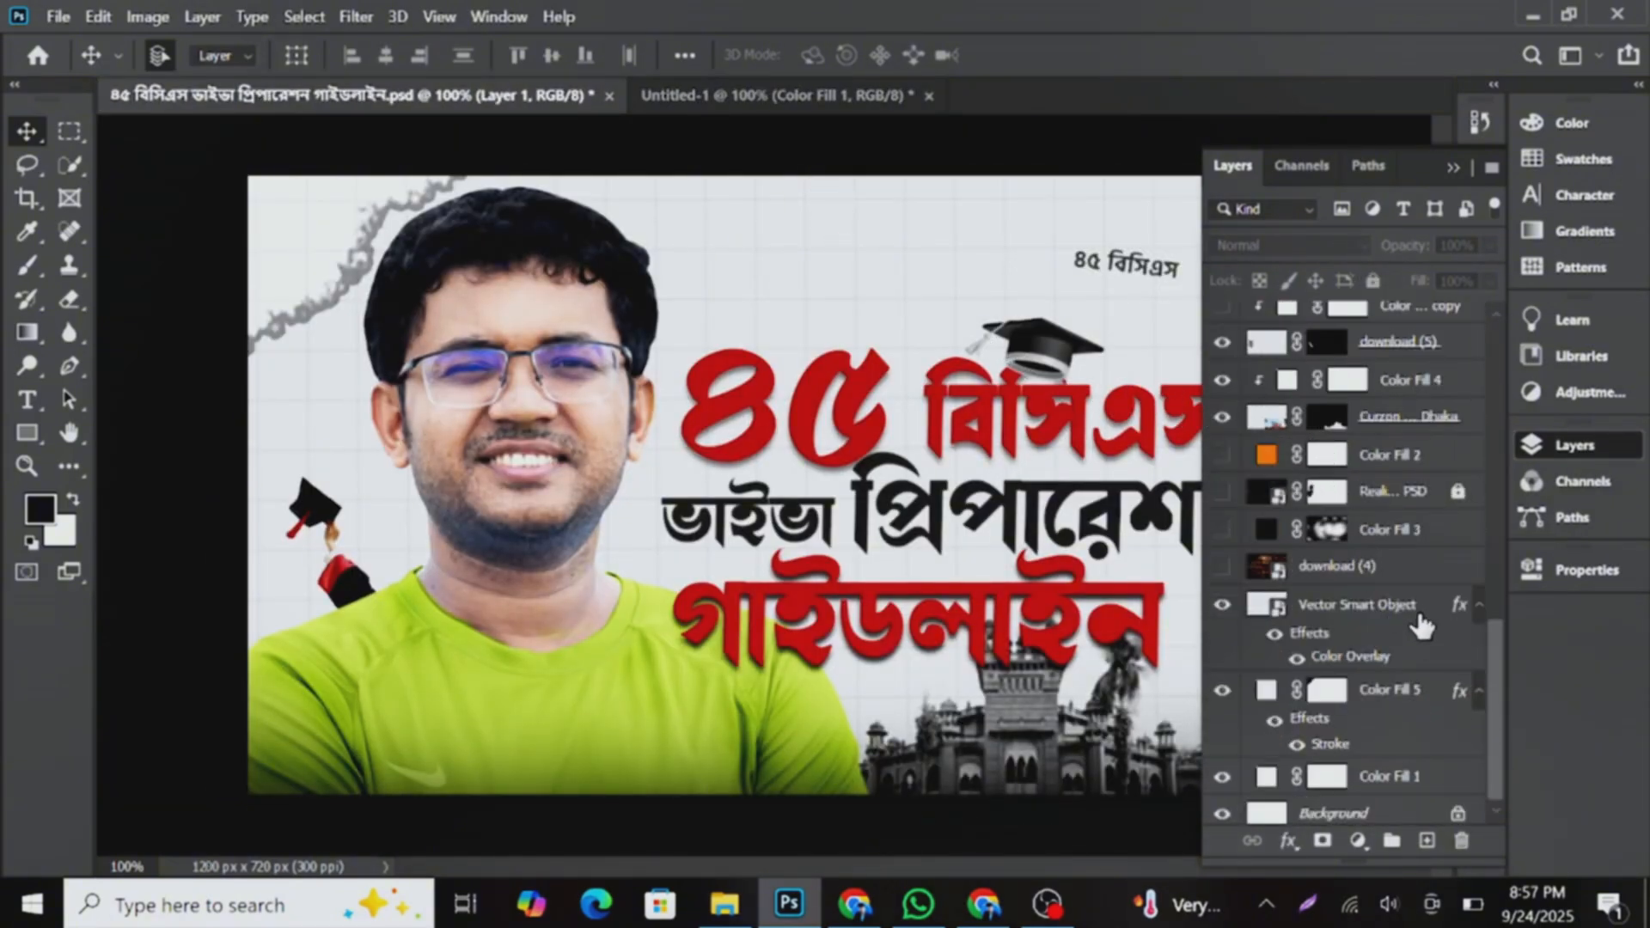
left_click(1422, 605)
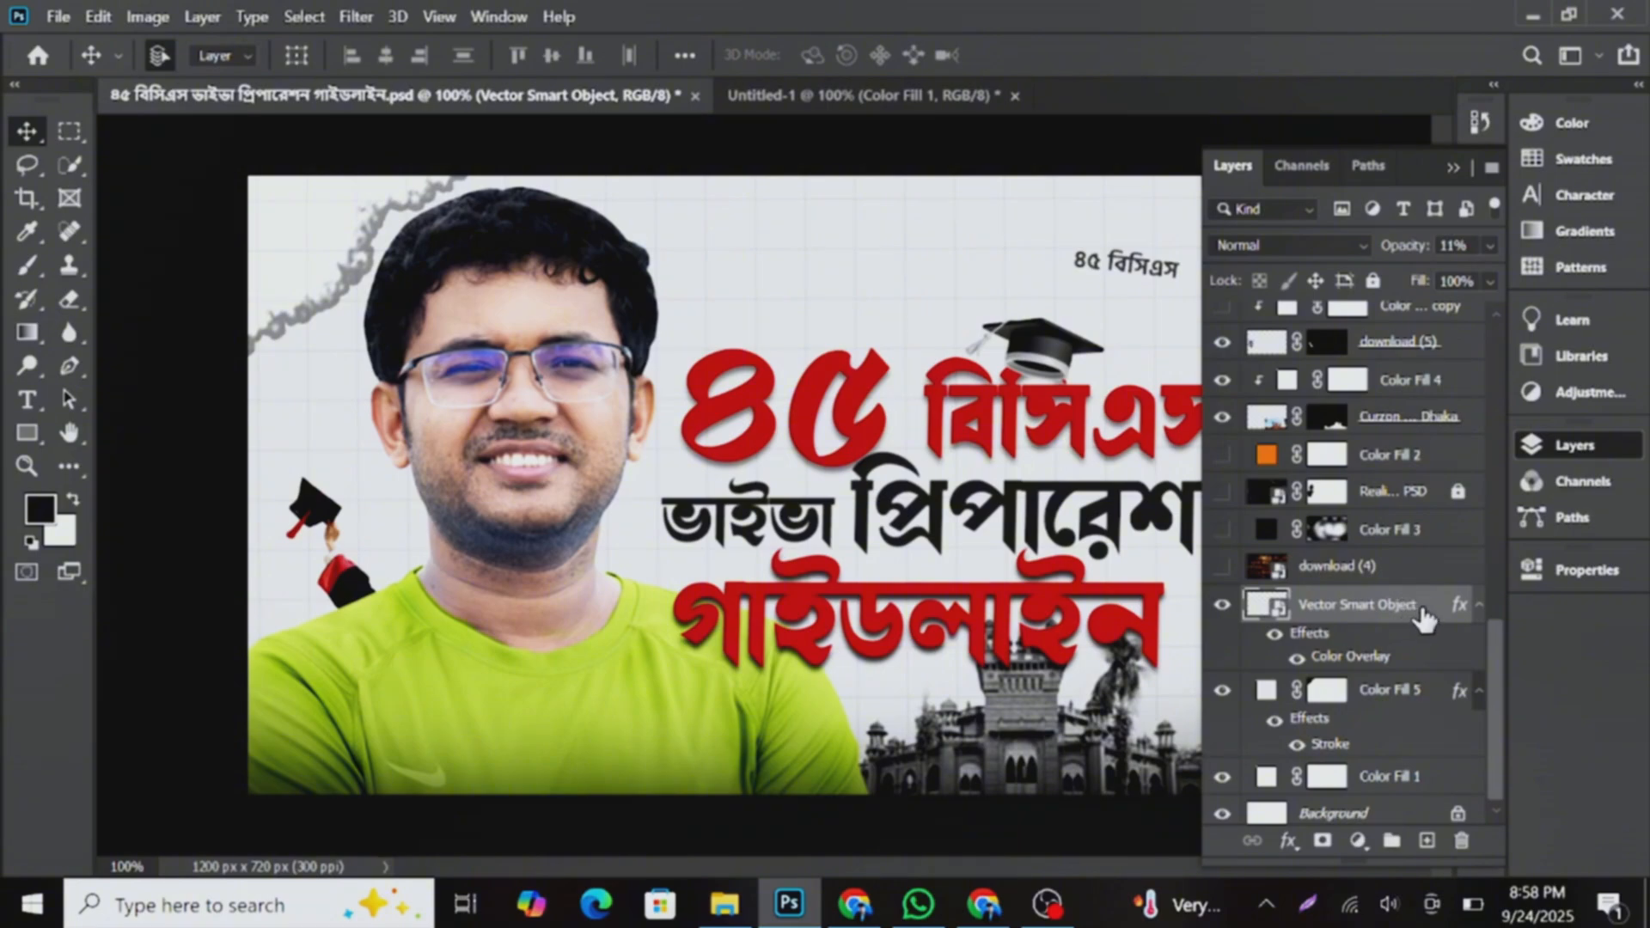
left_click_drag(1422, 612, 913, 365)
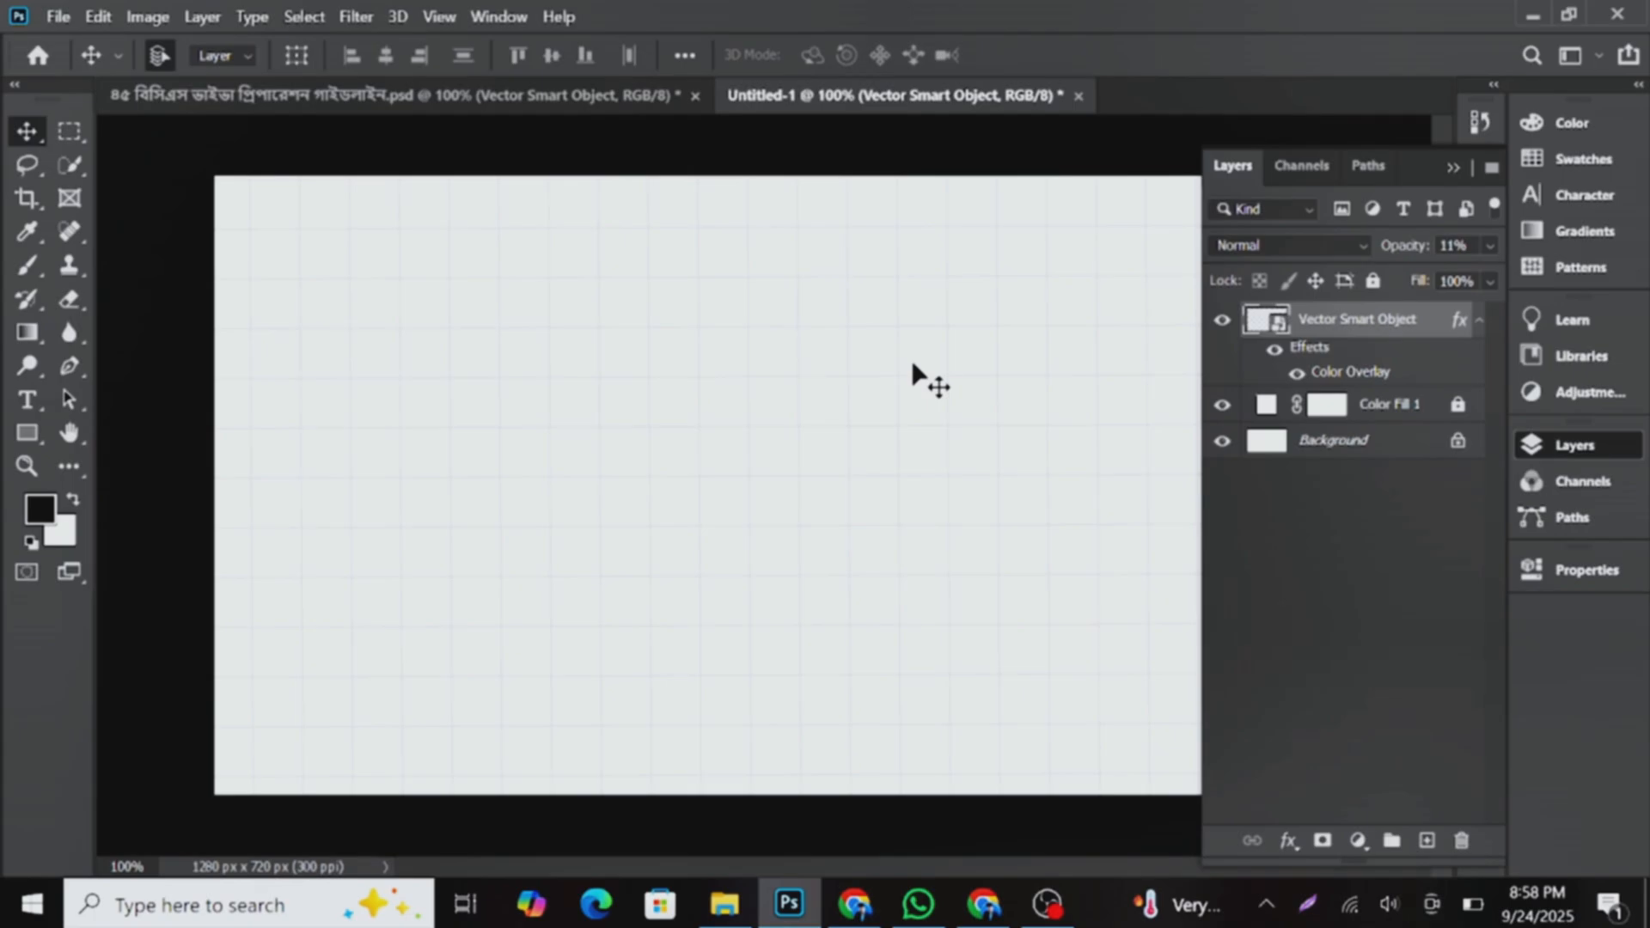
- Copy the portrait layer Levels 1 from the finished thumbnail into Untitled-1 and place it on the canvas's left side with the head fully visible
left_click(621, 101)
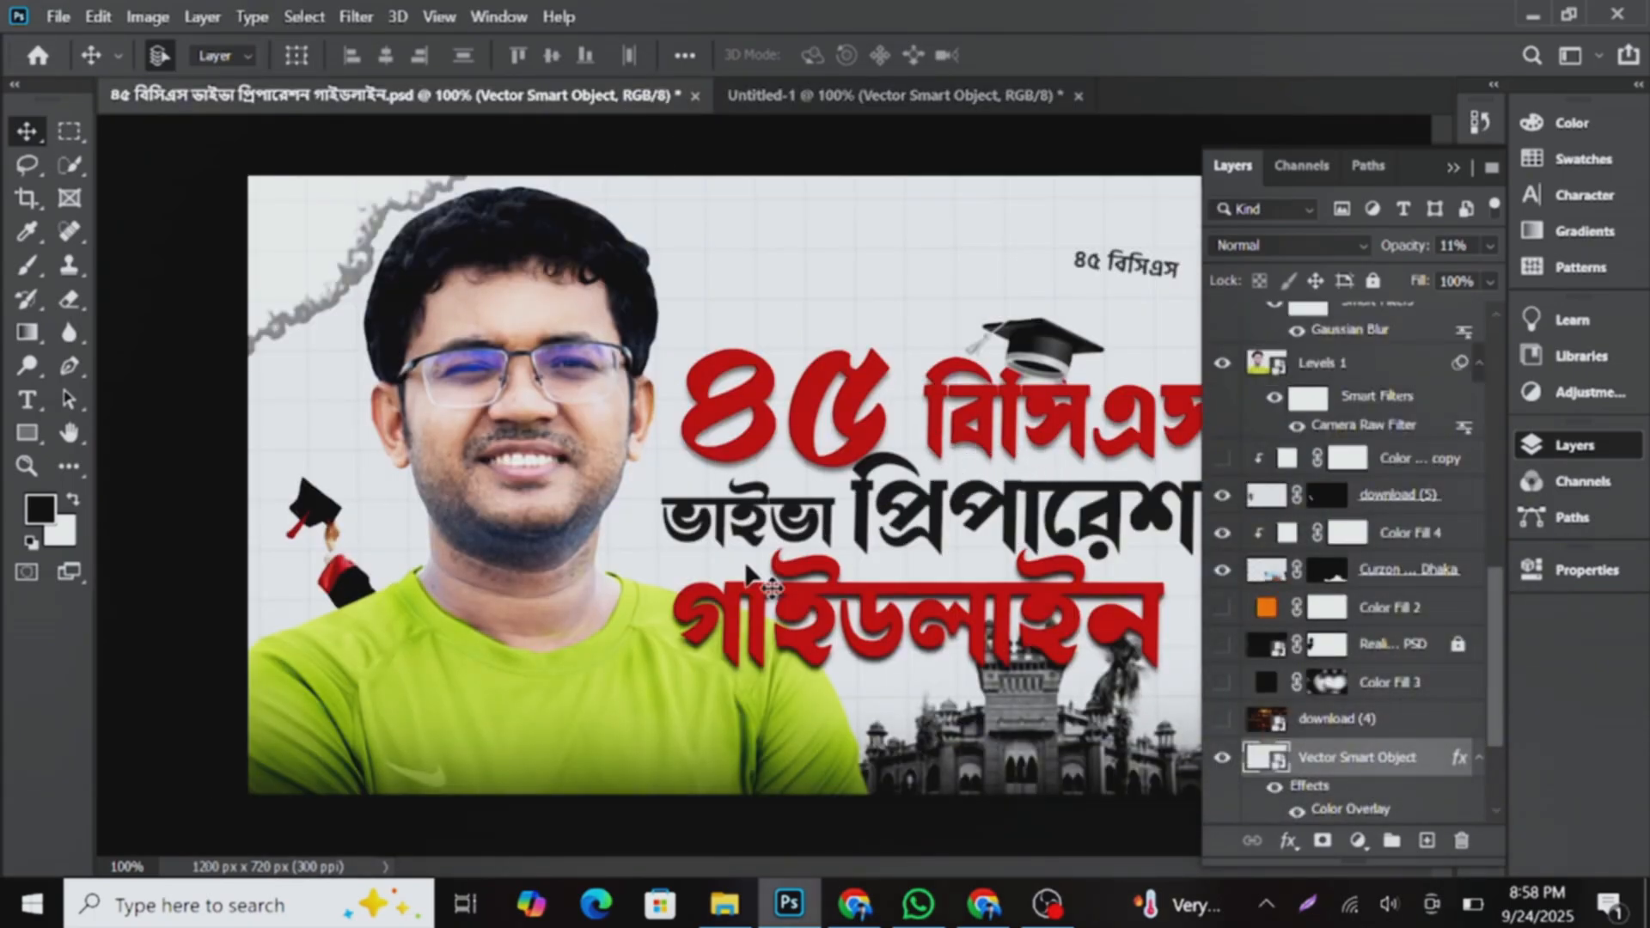
left_click(578, 545)
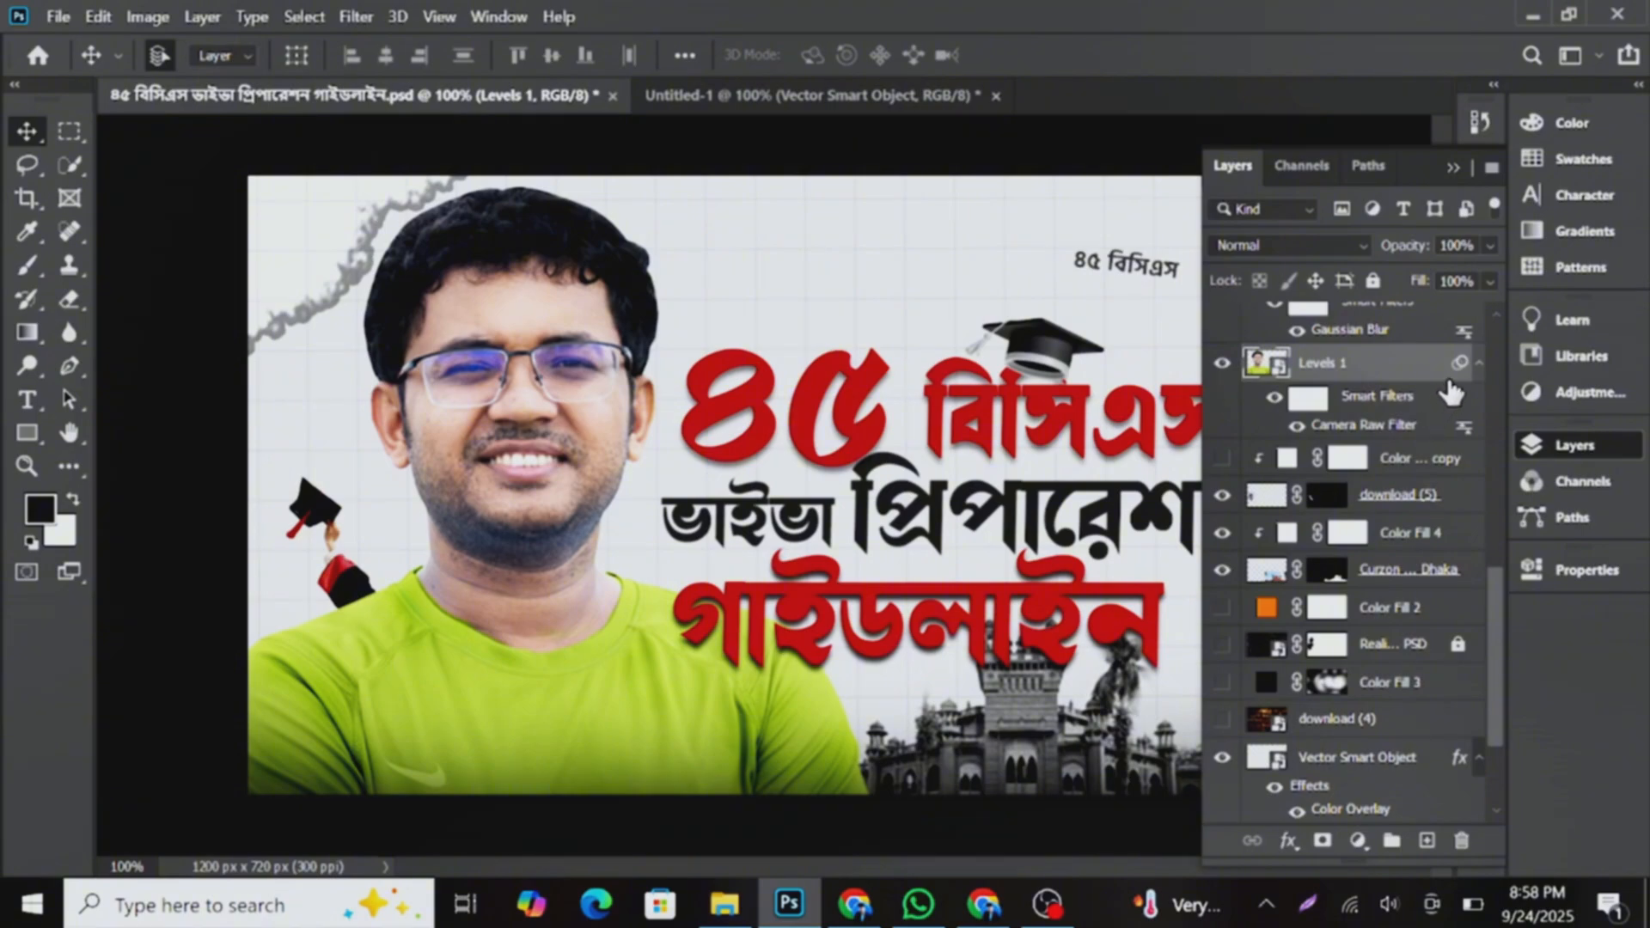
left_click_drag(1418, 354, 575, 451)
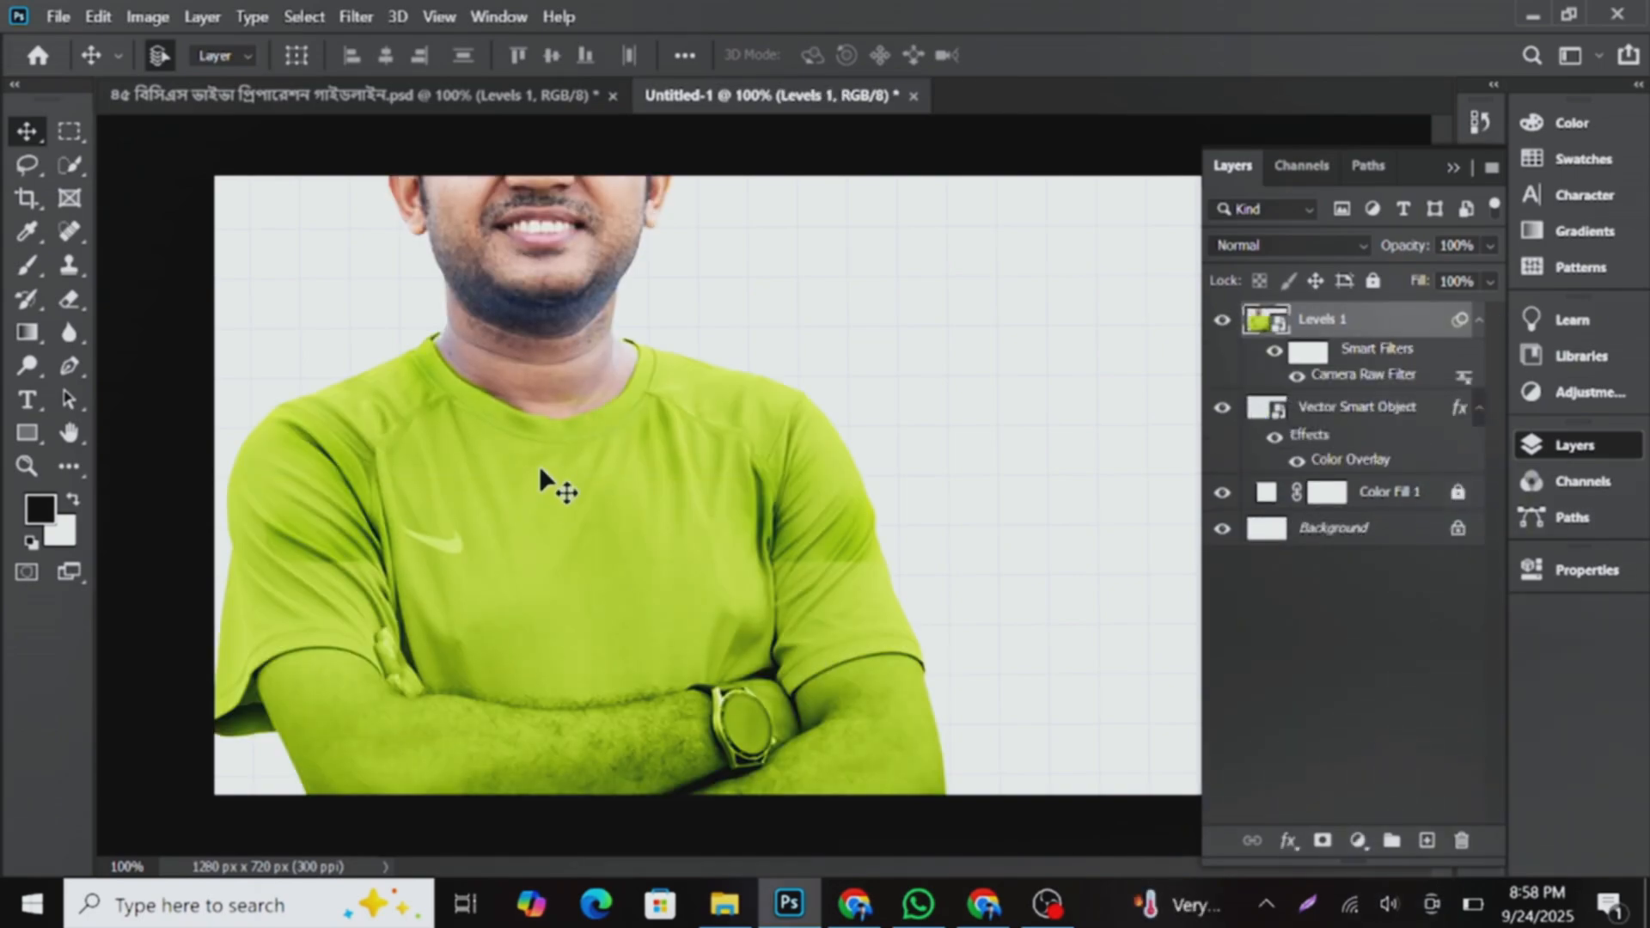
left_click_drag(570, 351, 569, 565)
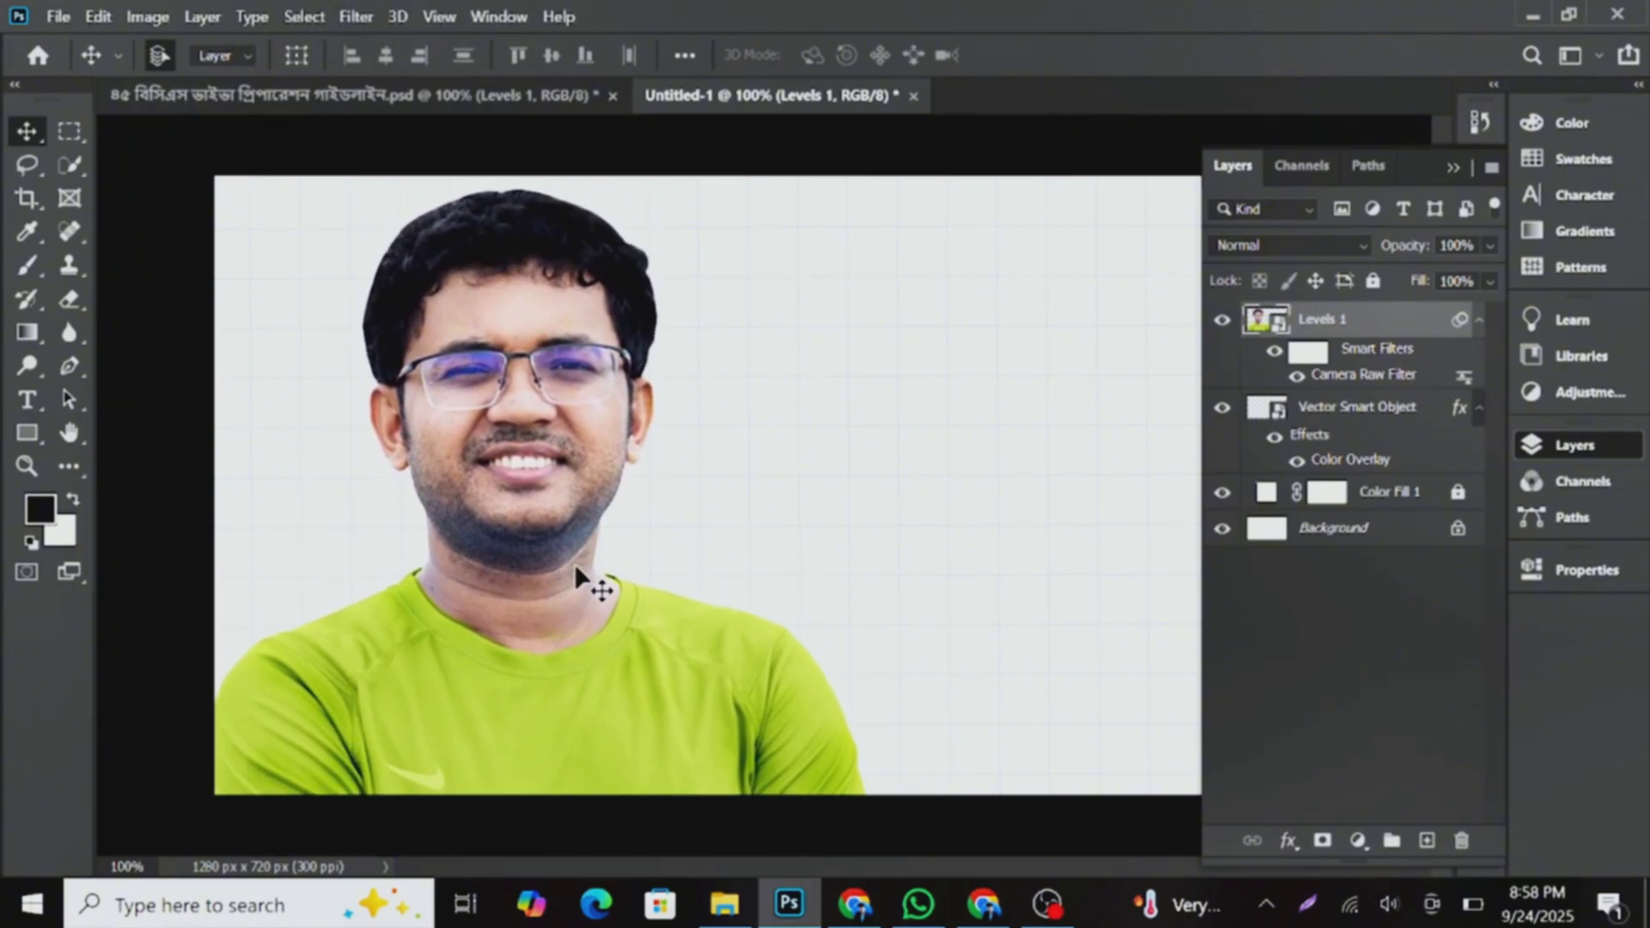
- Nudge the portrait vertically so the top of the hair sits just below the canvas's upper edge
key("Up")
key("Up")
key("Up")
key("Up")
key("Up")
key("Up")
key("Up")
key("Up")
key("Up")
key("Up")
key("Up")
key("Up")
key("Up")
key("Up")
key("Up")
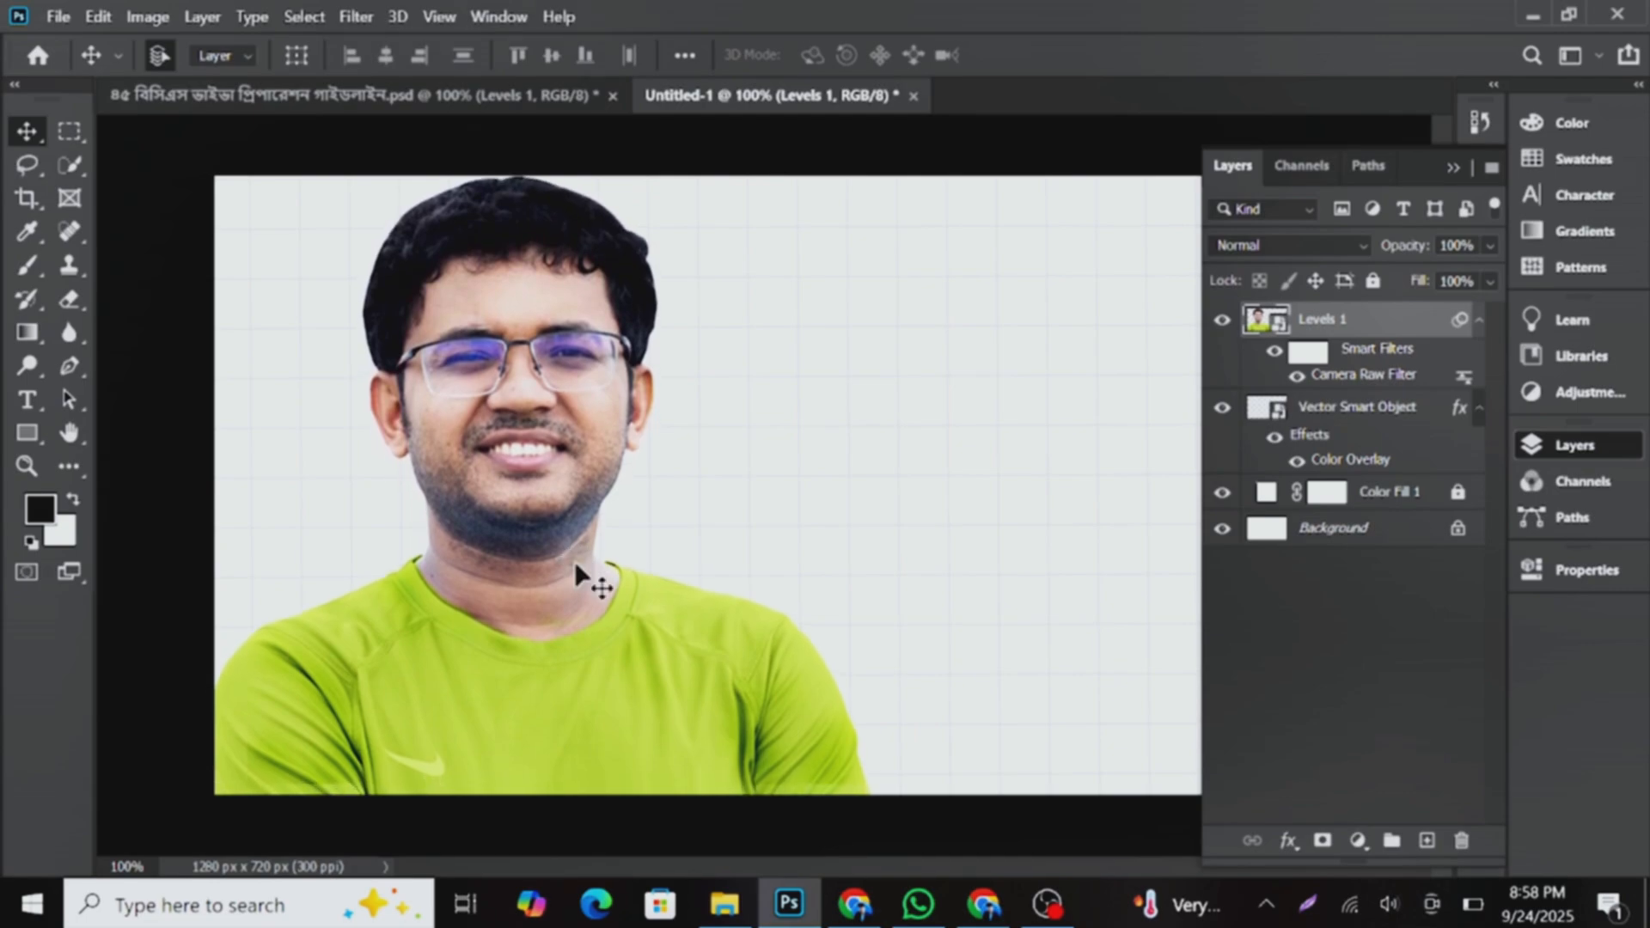
key("Down")
key("Down")
key("Down")
key("Down")
key("Down")
key("Down")
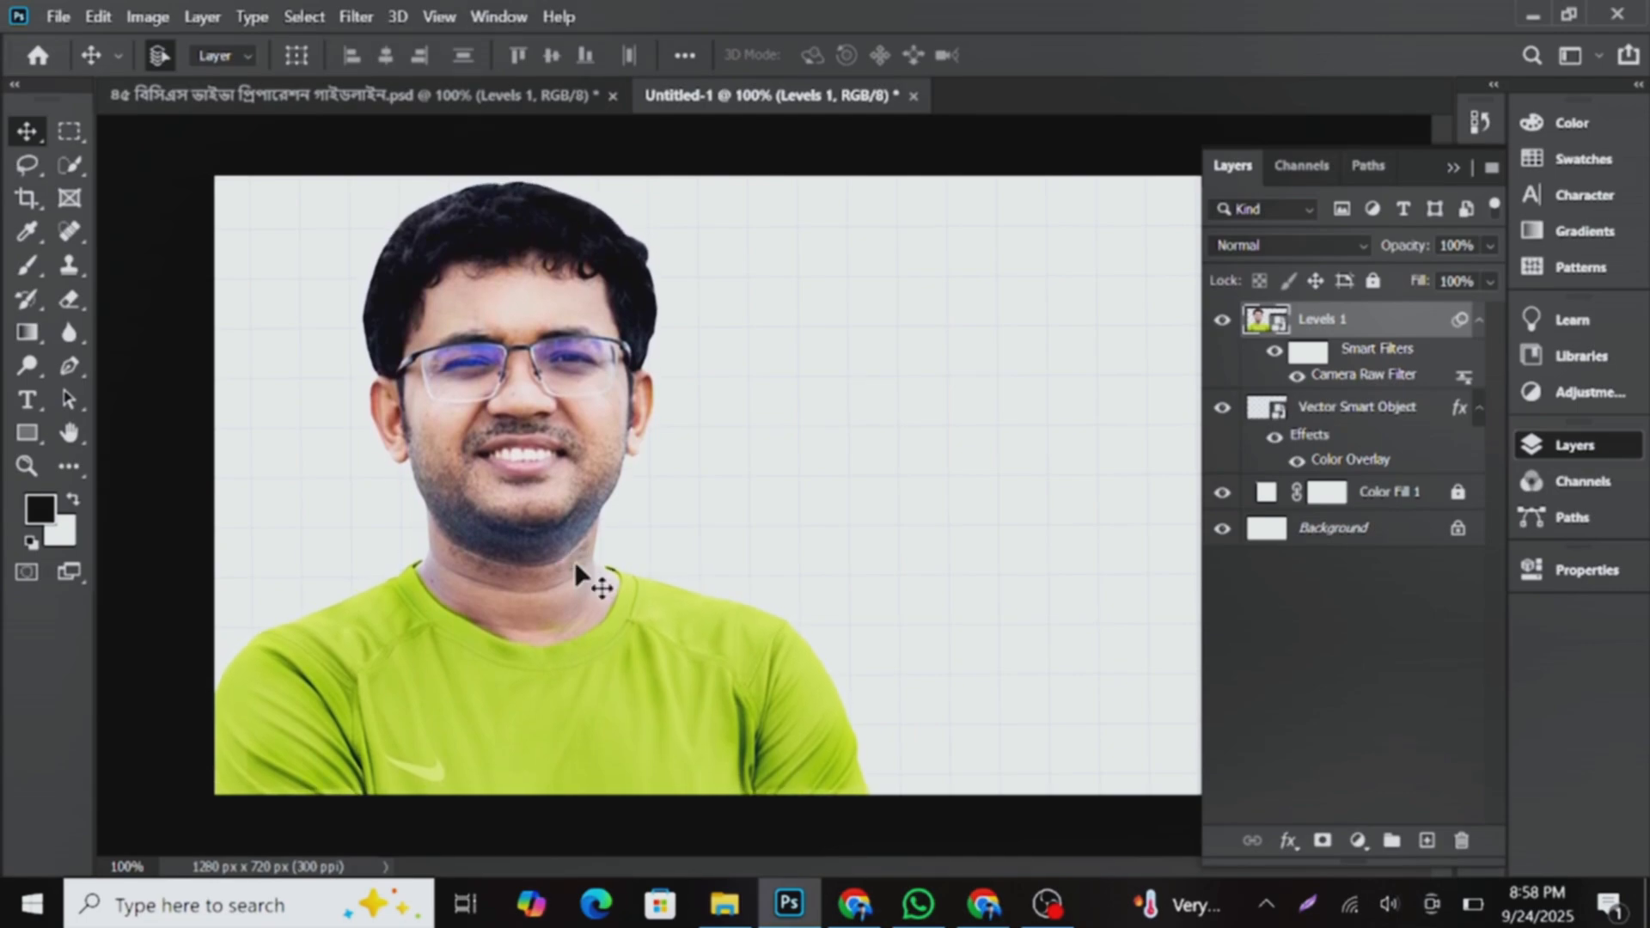
key("Down")
key("Down")
key("Down")
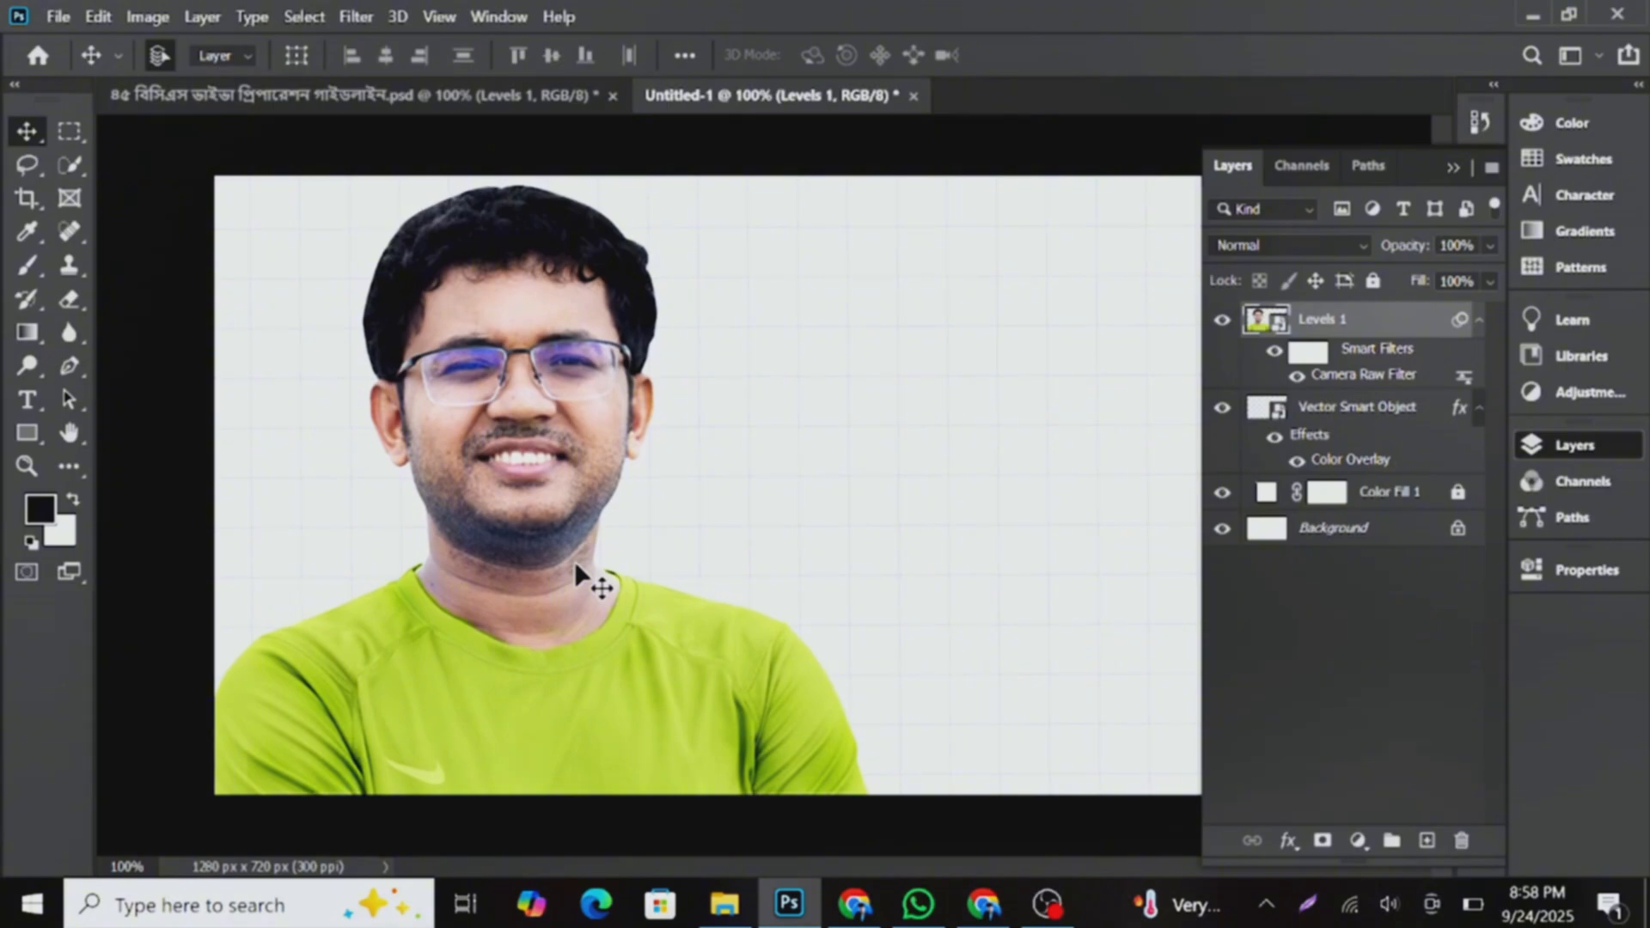
- Open the portrait's smart object contents and hide the Levels 1, Layer 1 copy and Layer 1 layers
double_click(1280, 326)
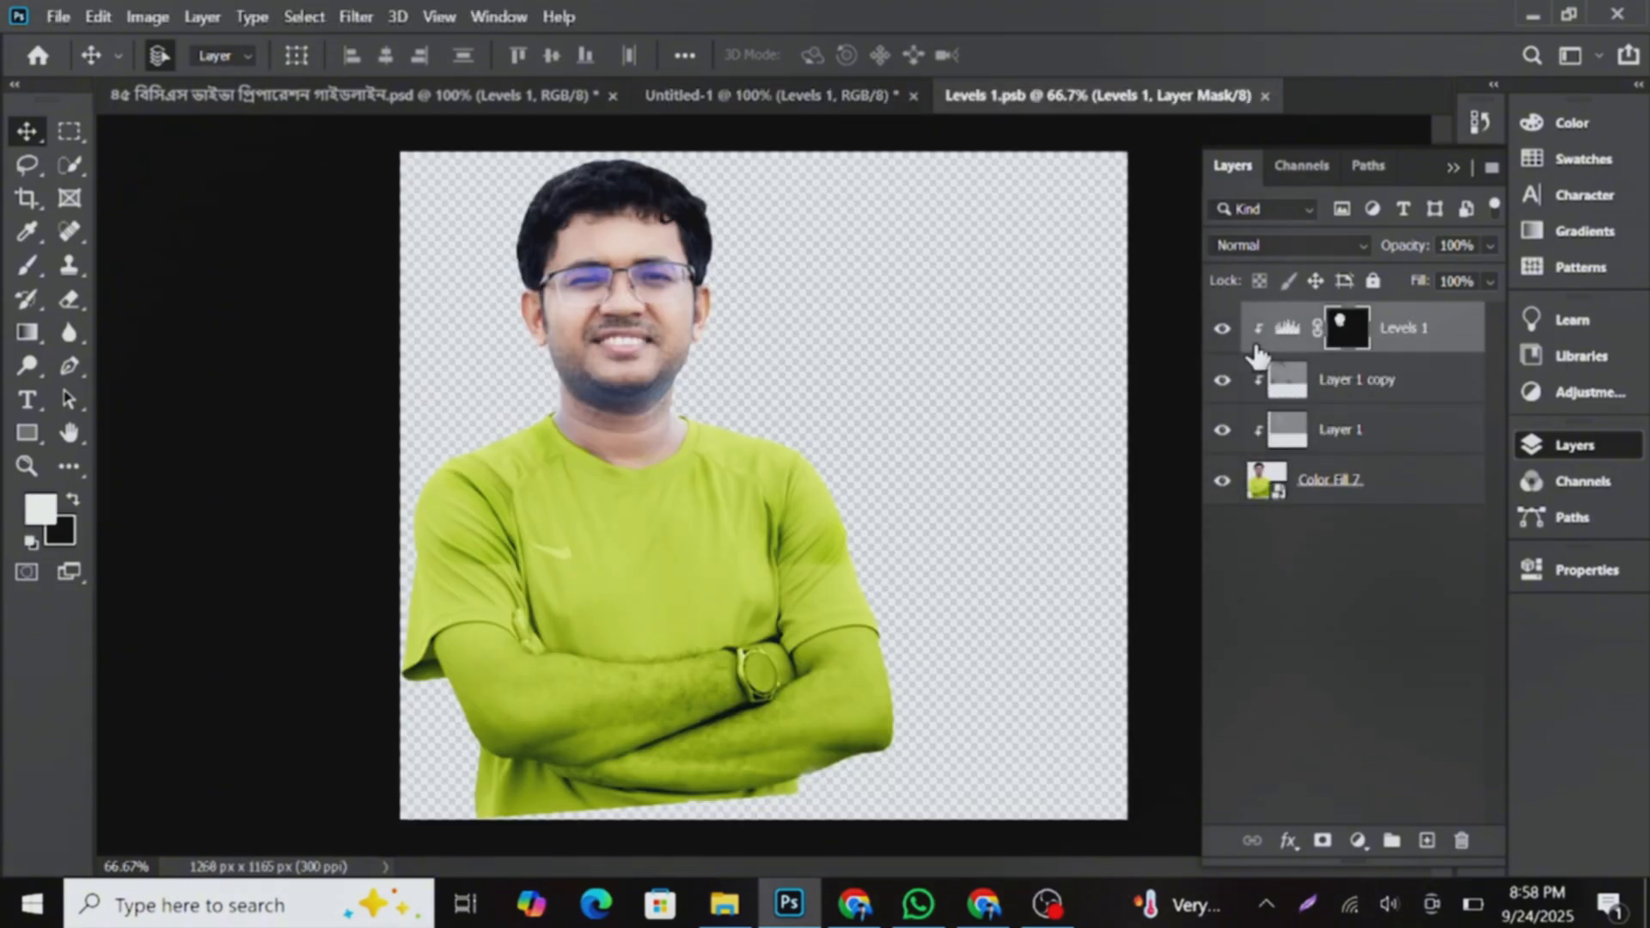
left_click_drag(1220, 345, 1221, 399)
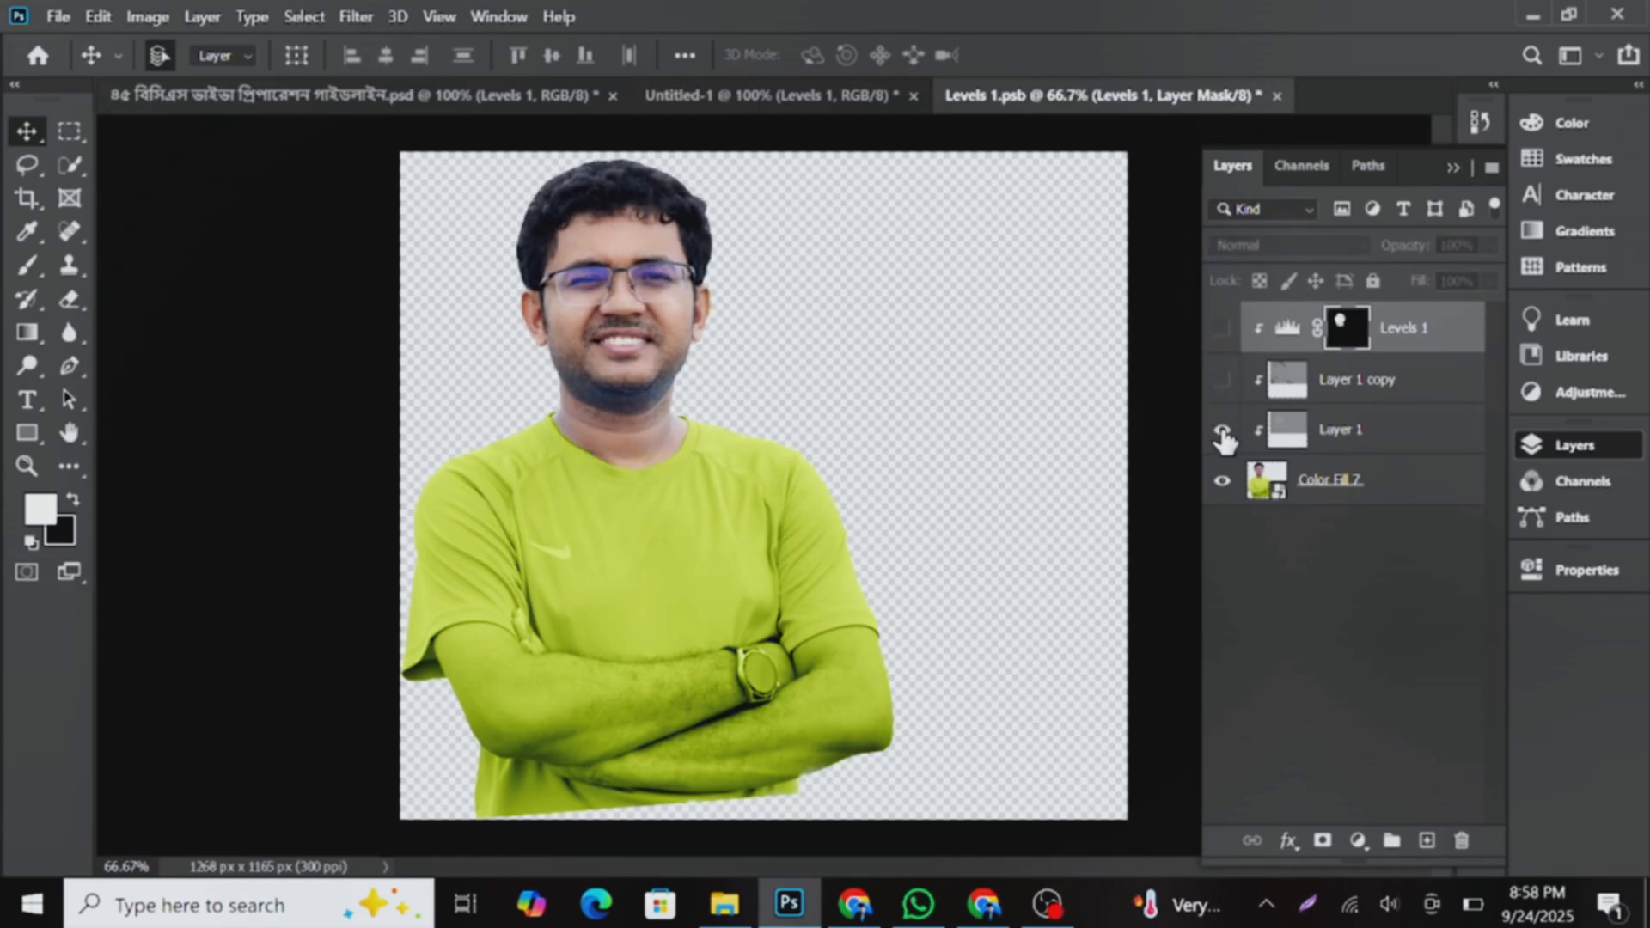
left_click(1222, 431)
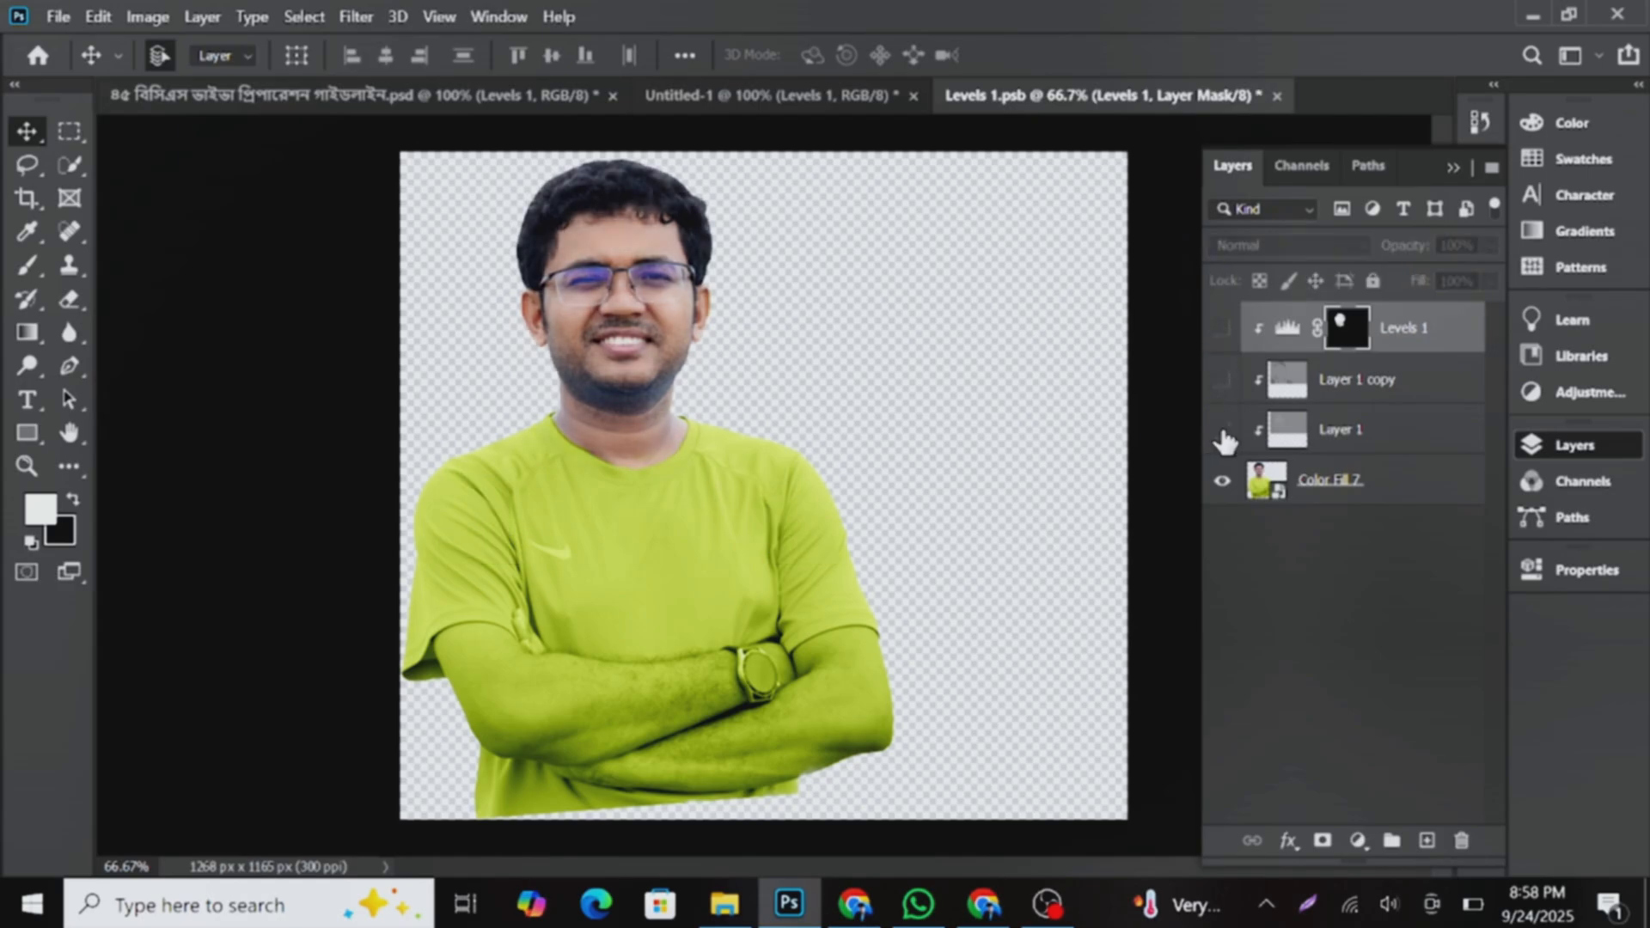
- Hide the green fill inside the Color Fill 7 smart object and select the blue shirt on the portrait layer with Quick Selection
double_click(1270, 486)
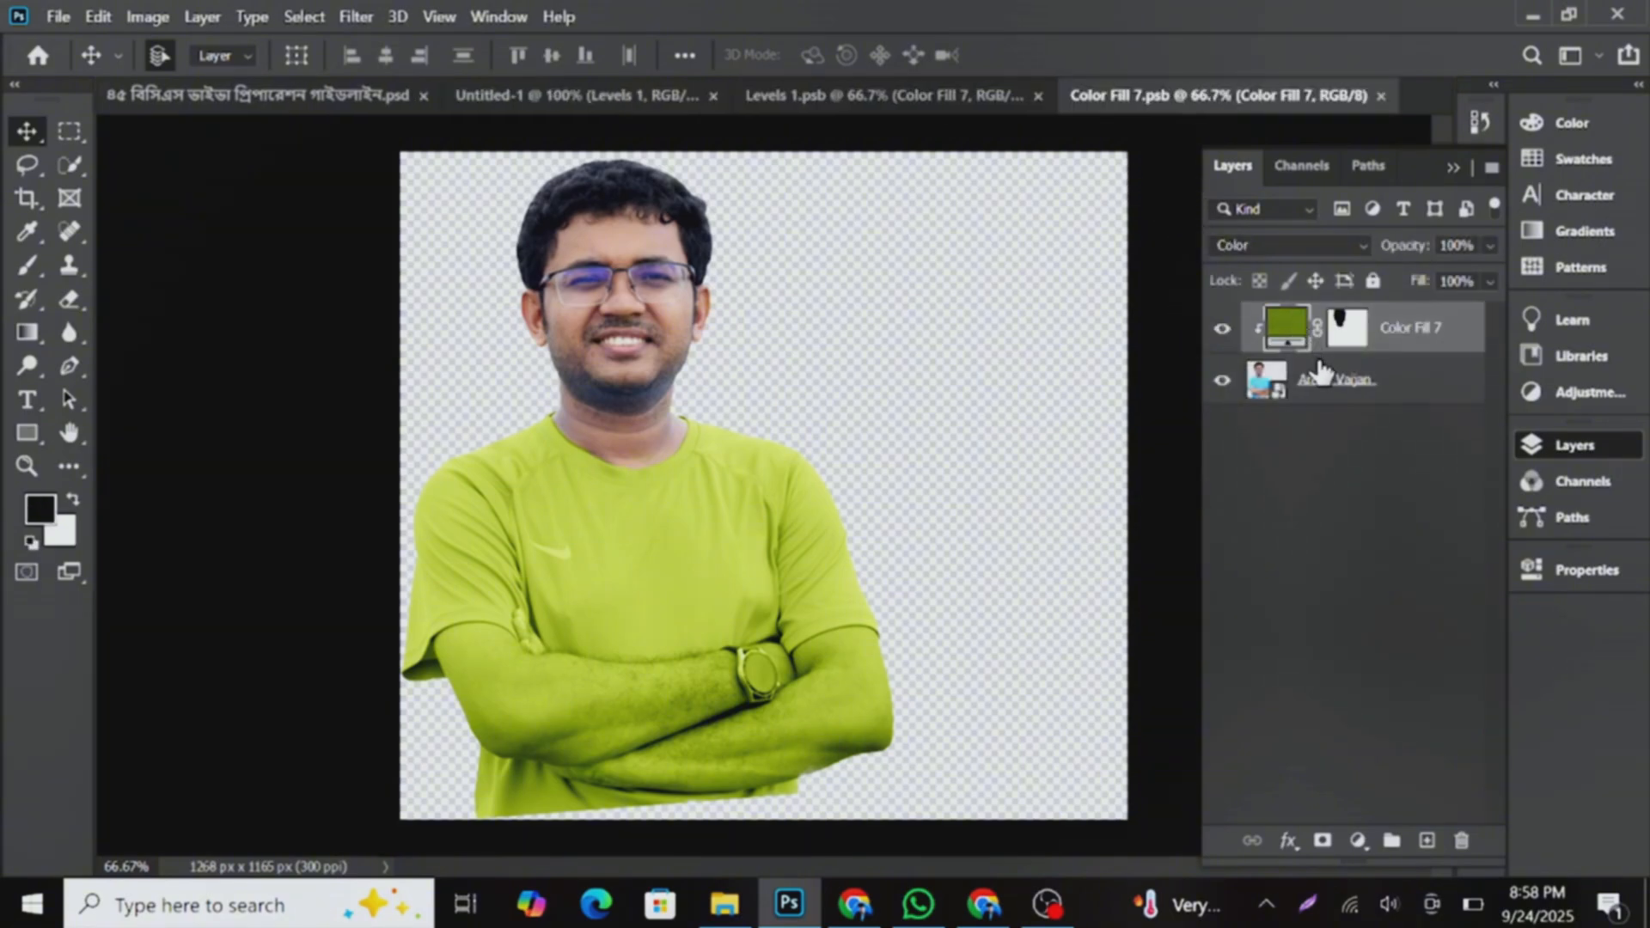
left_click(1221, 330)
left_click(1315, 383)
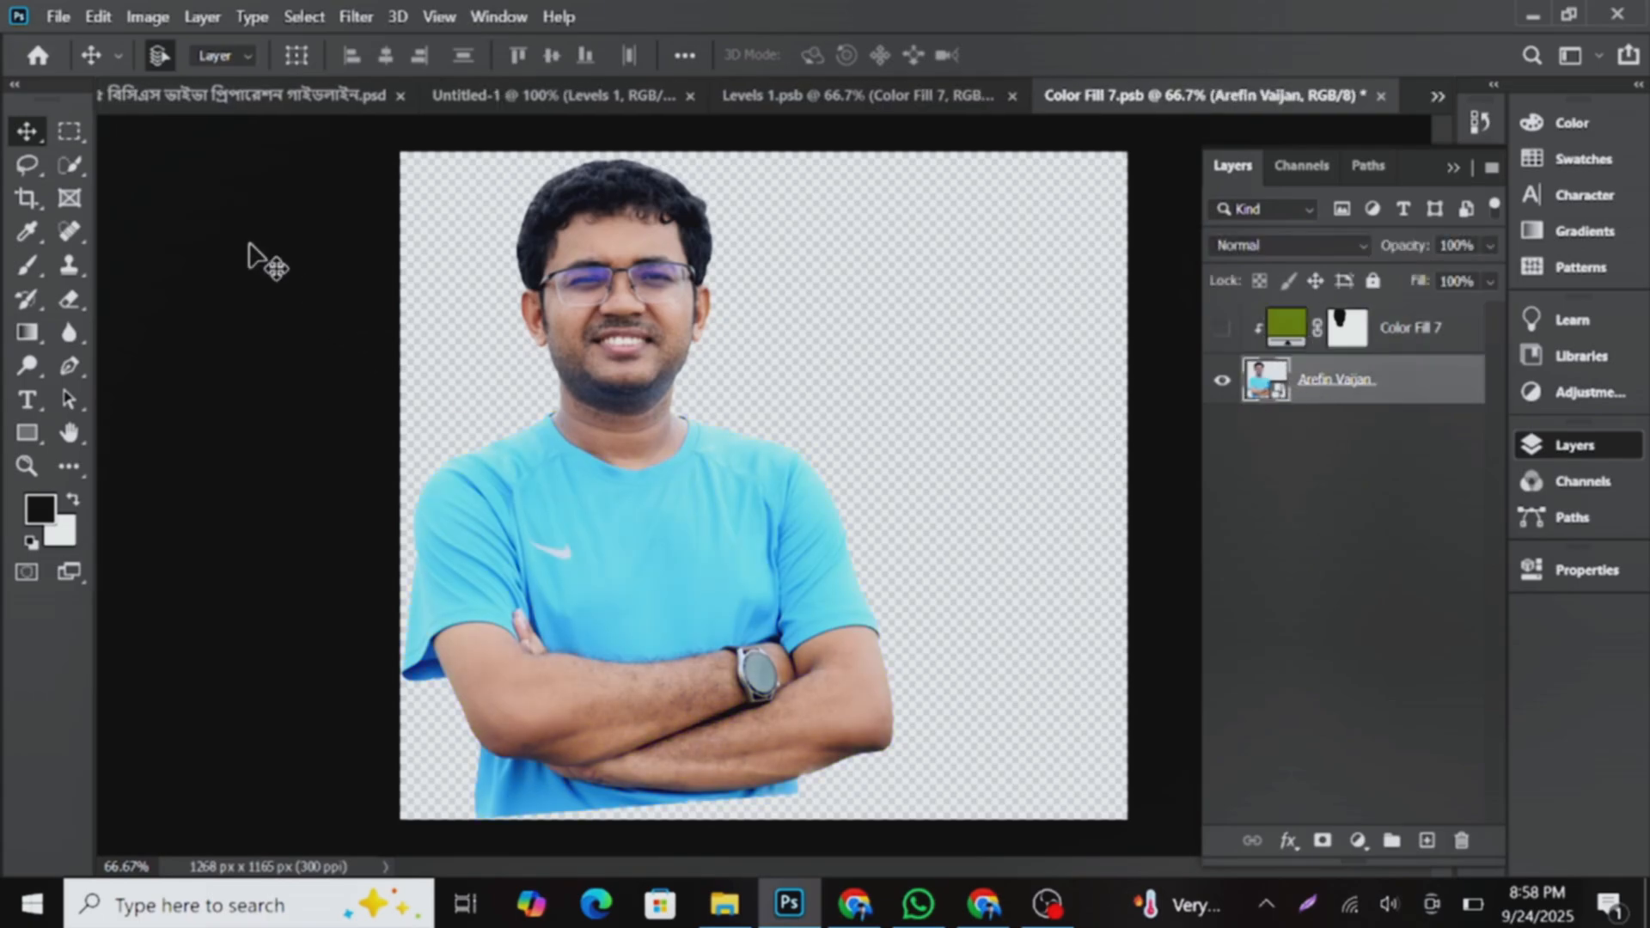
left_click(68, 167)
left_click(474, 468)
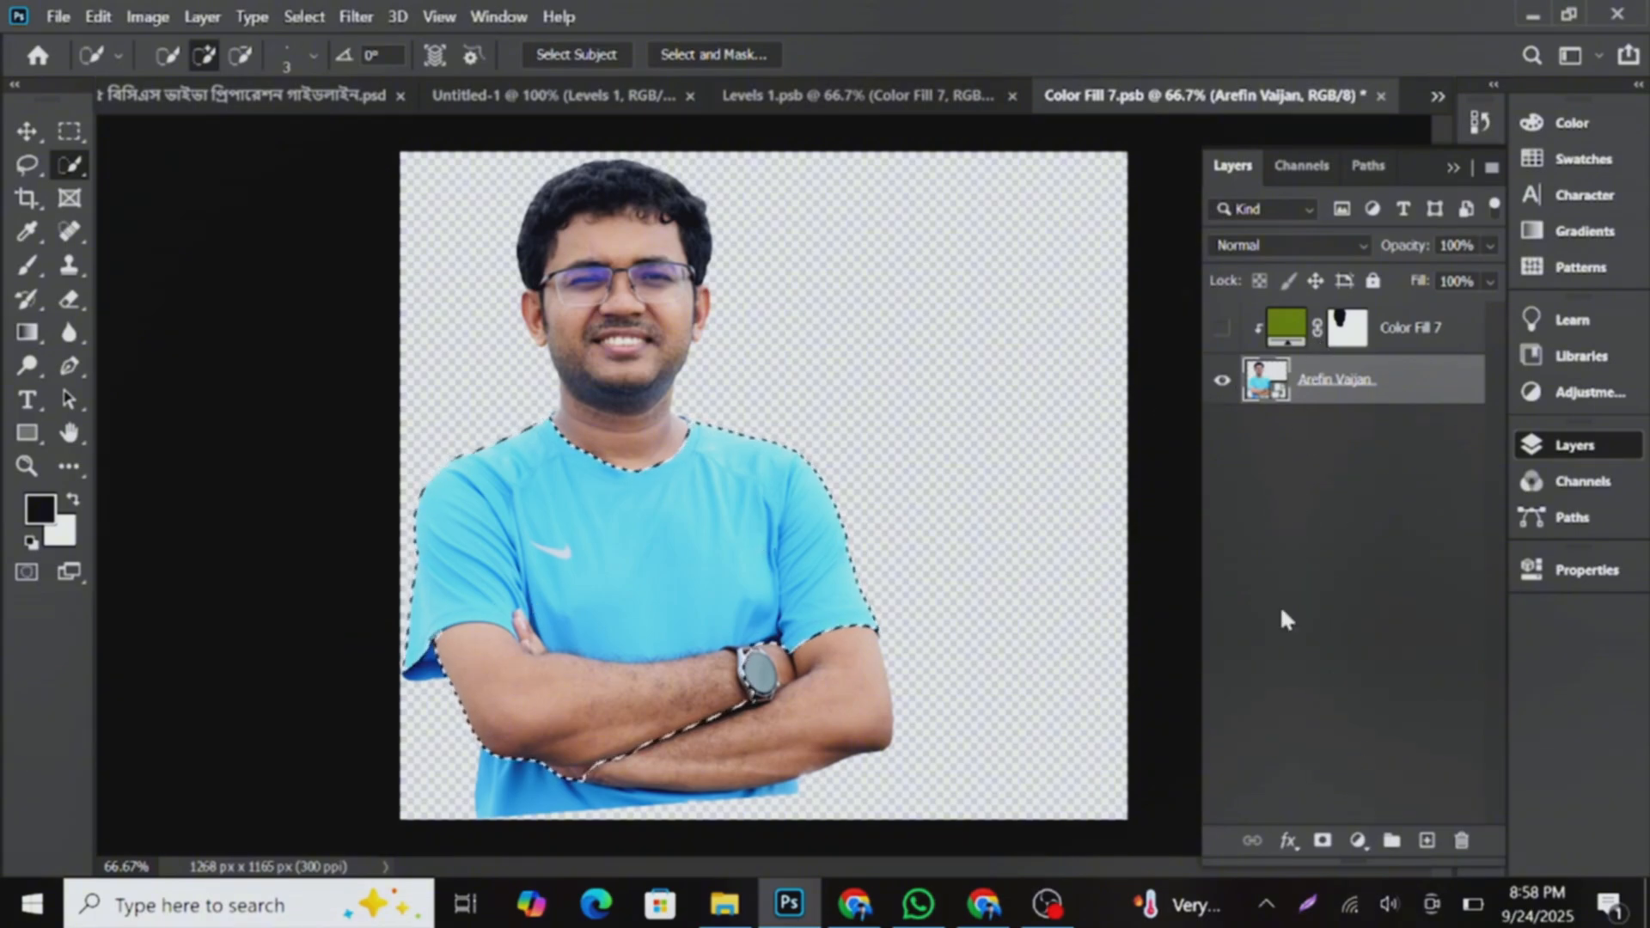
- Show the green Color Fill 7 layer over the shirt again and review its blend mode options, leaving it on Color
left_click(1302, 326)
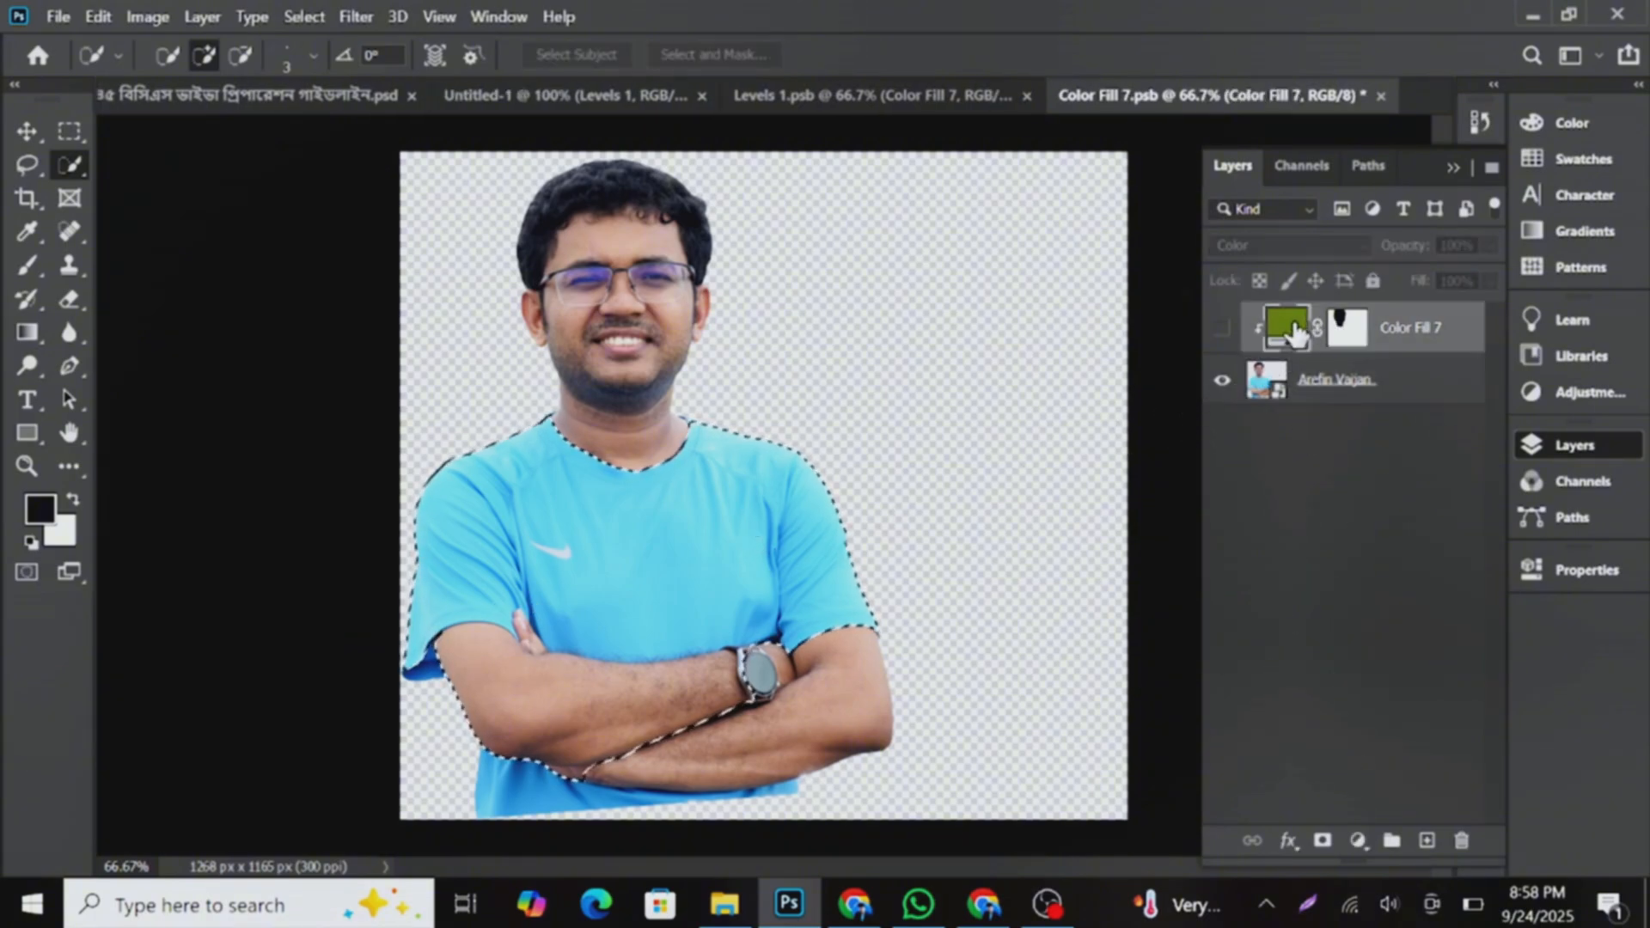
left_click(1223, 330)
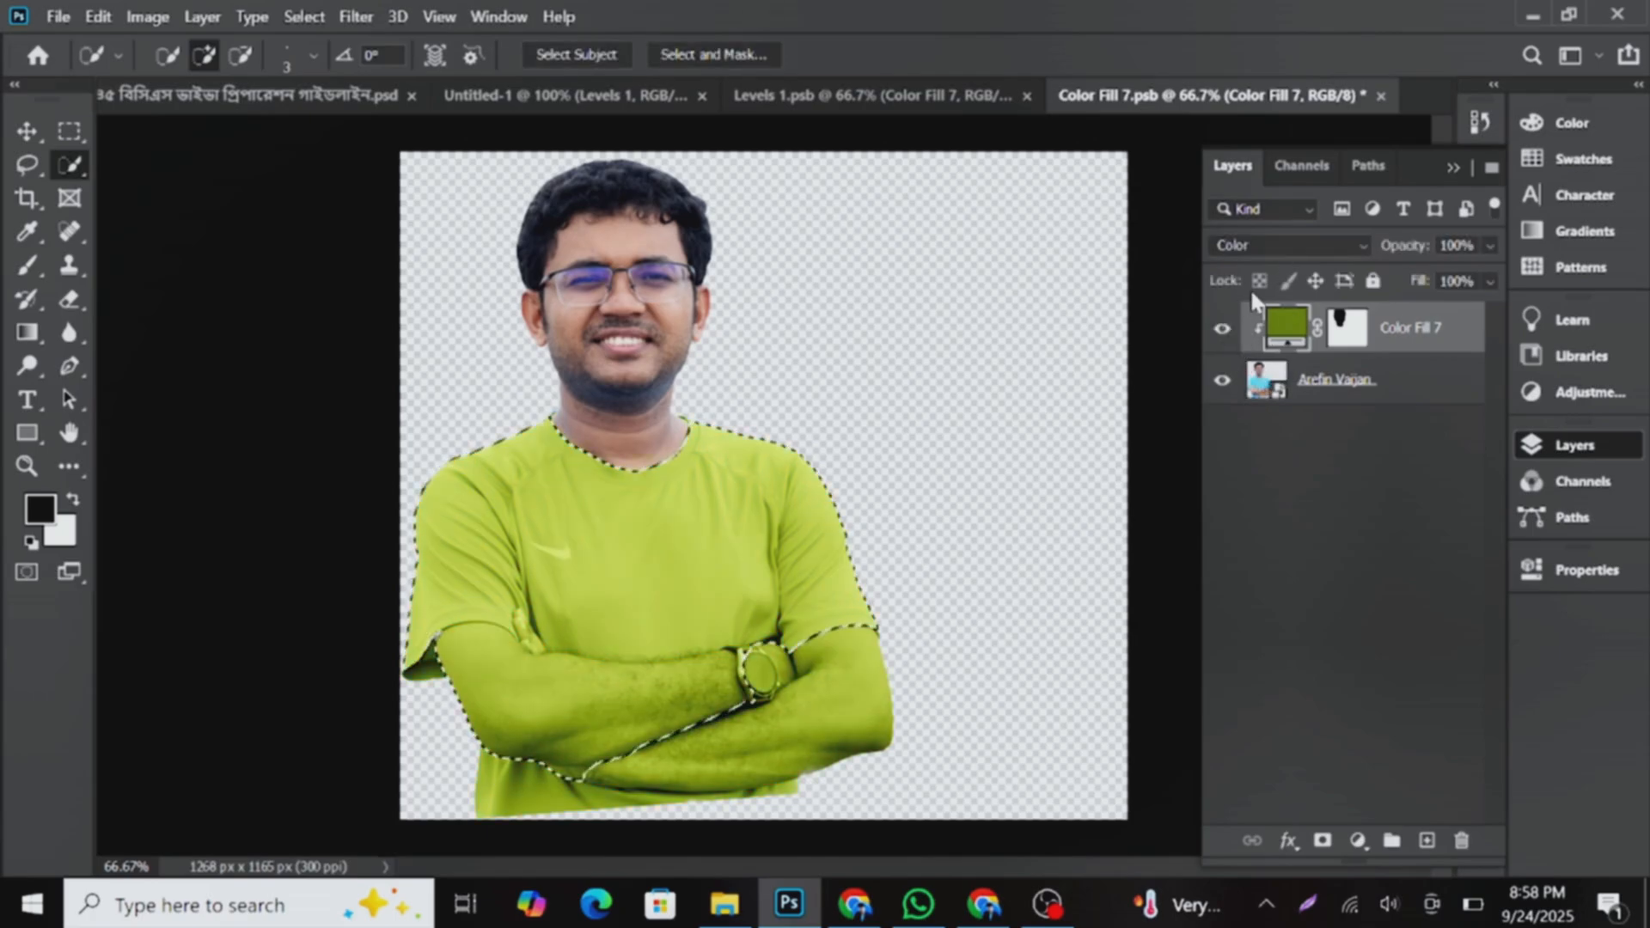
left_click(1281, 245)
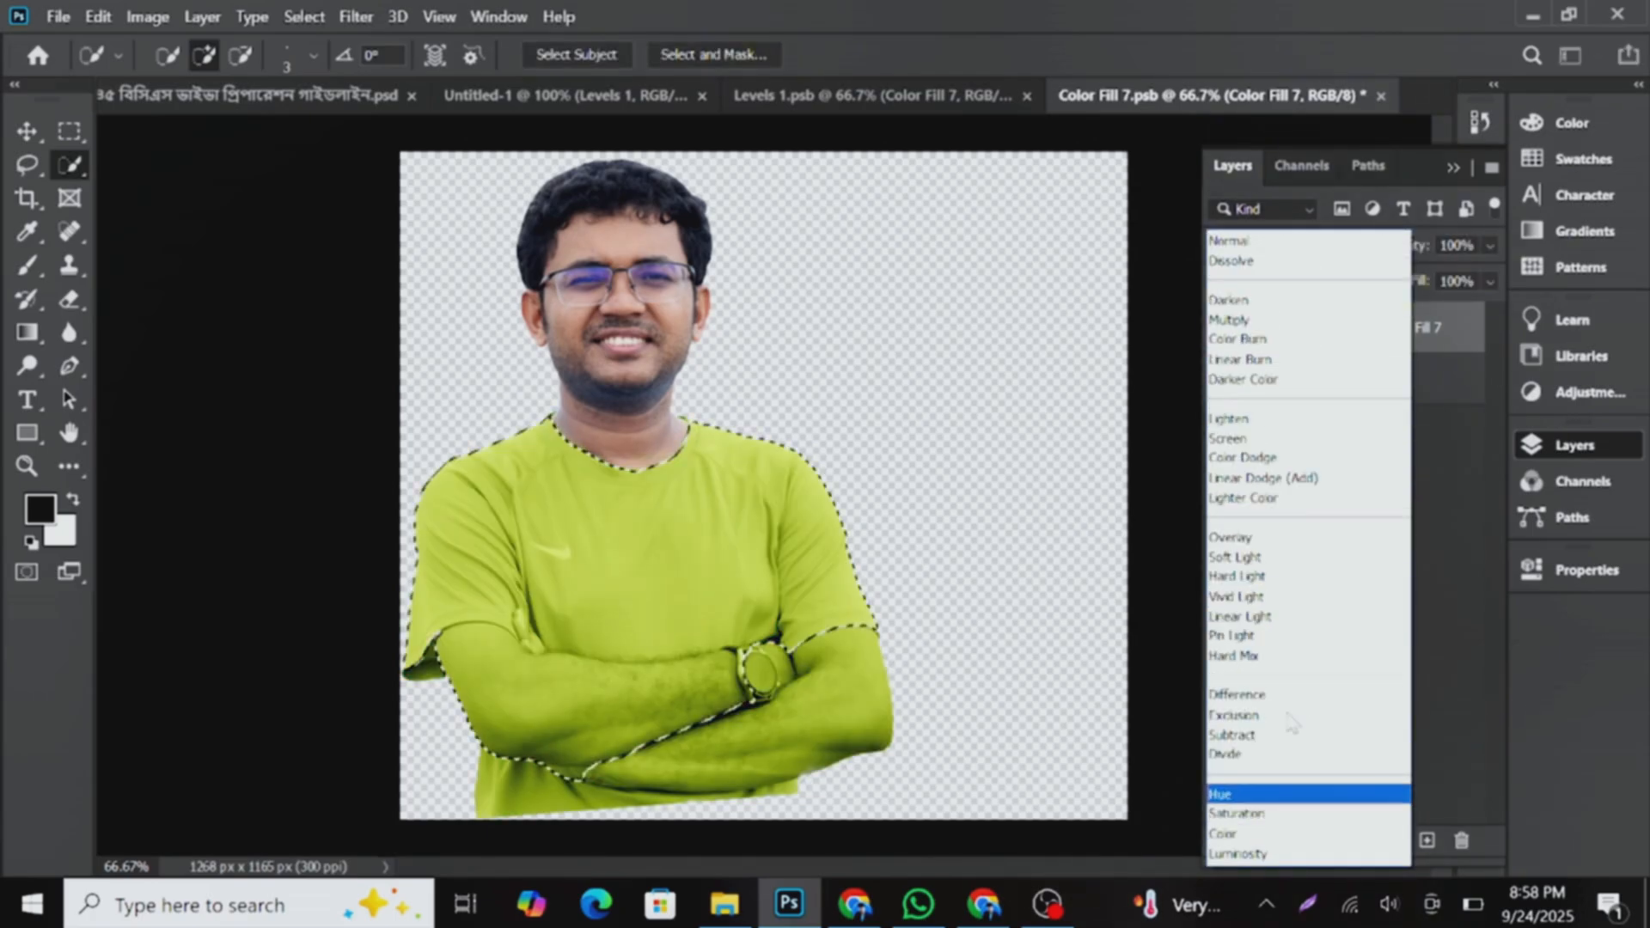
left_click(1182, 216)
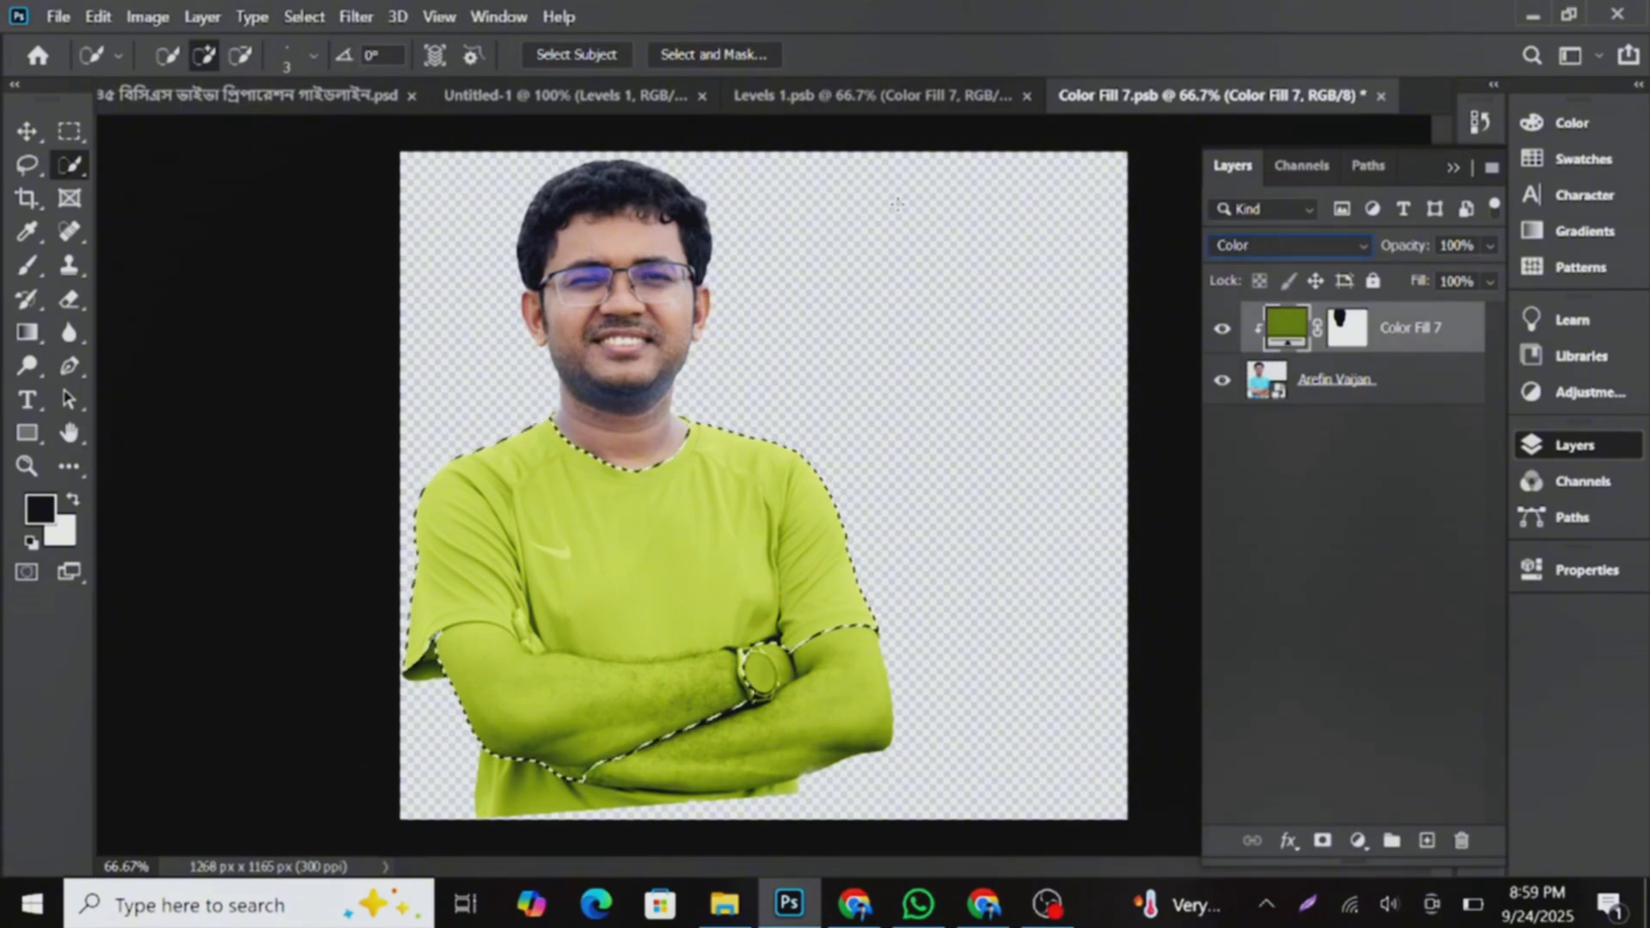
- In Untitled-1, add a #1f1f1f solid color fill layer directly above Color Fill 1 and select its layer mask
left_click(516, 95)
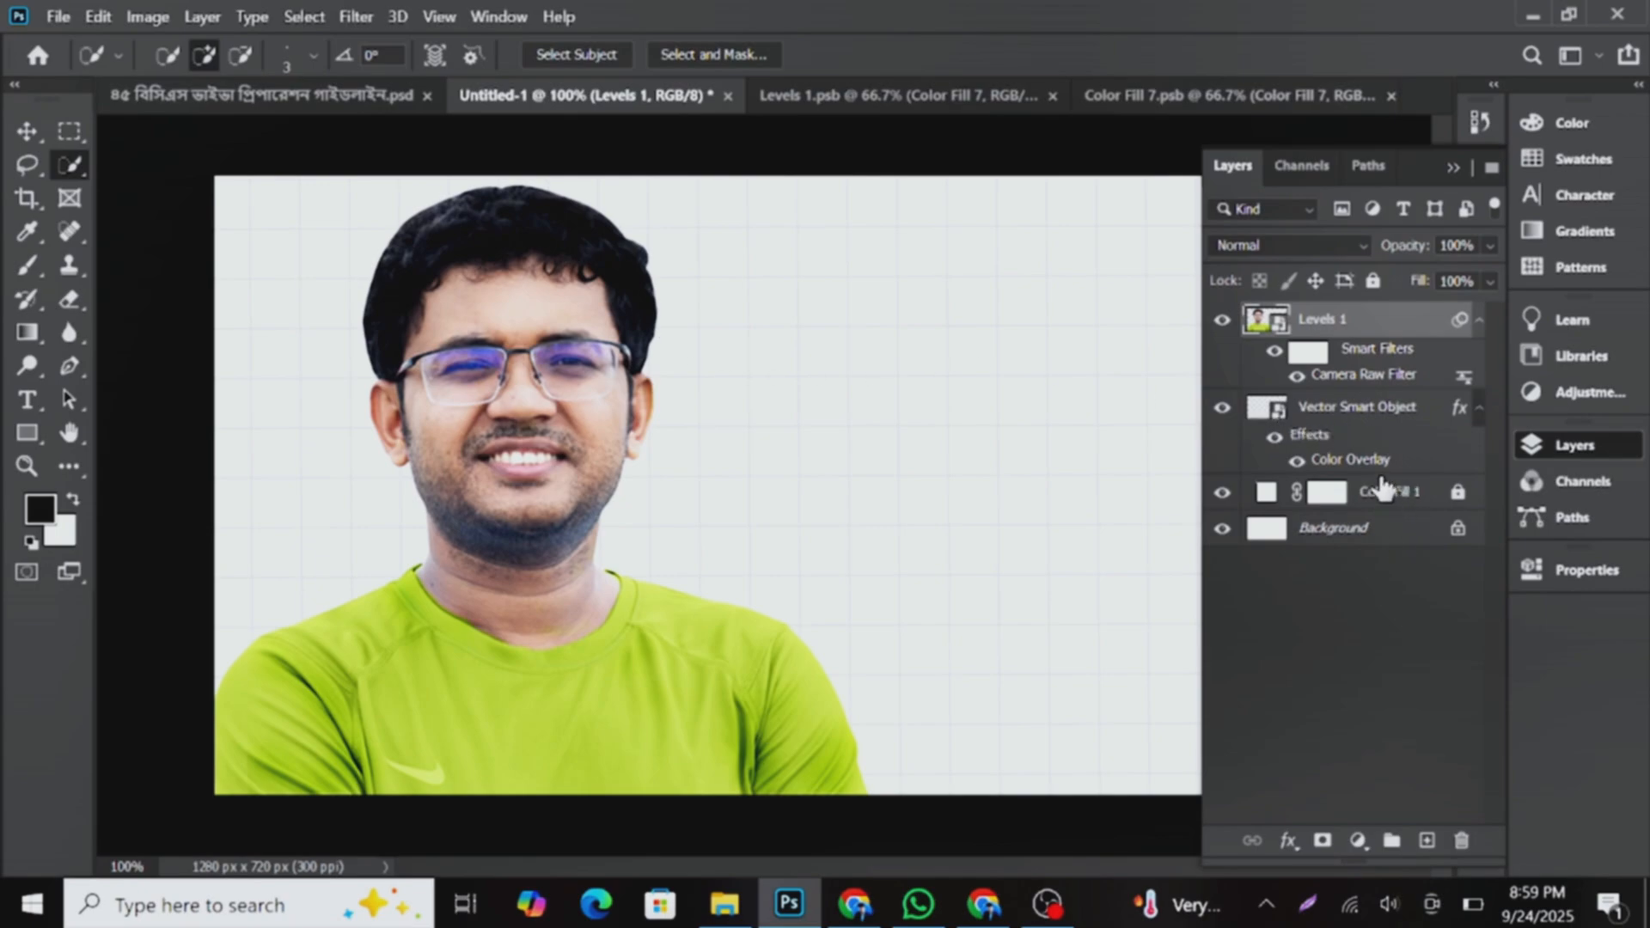
left_click(1374, 400)
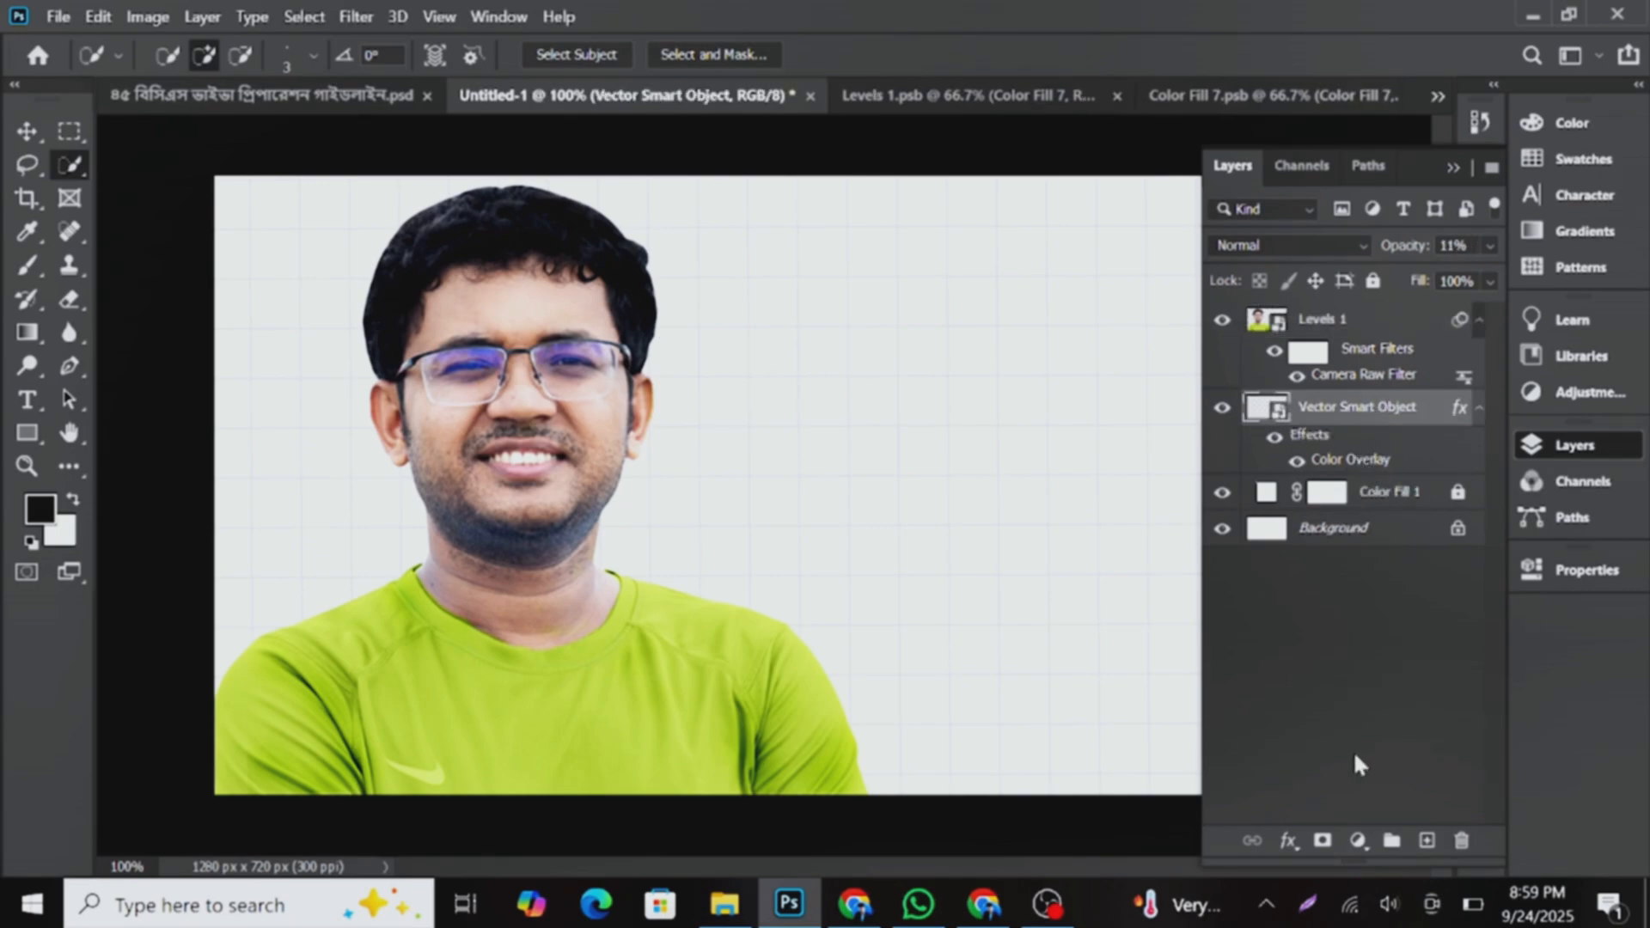
left_click(1385, 495)
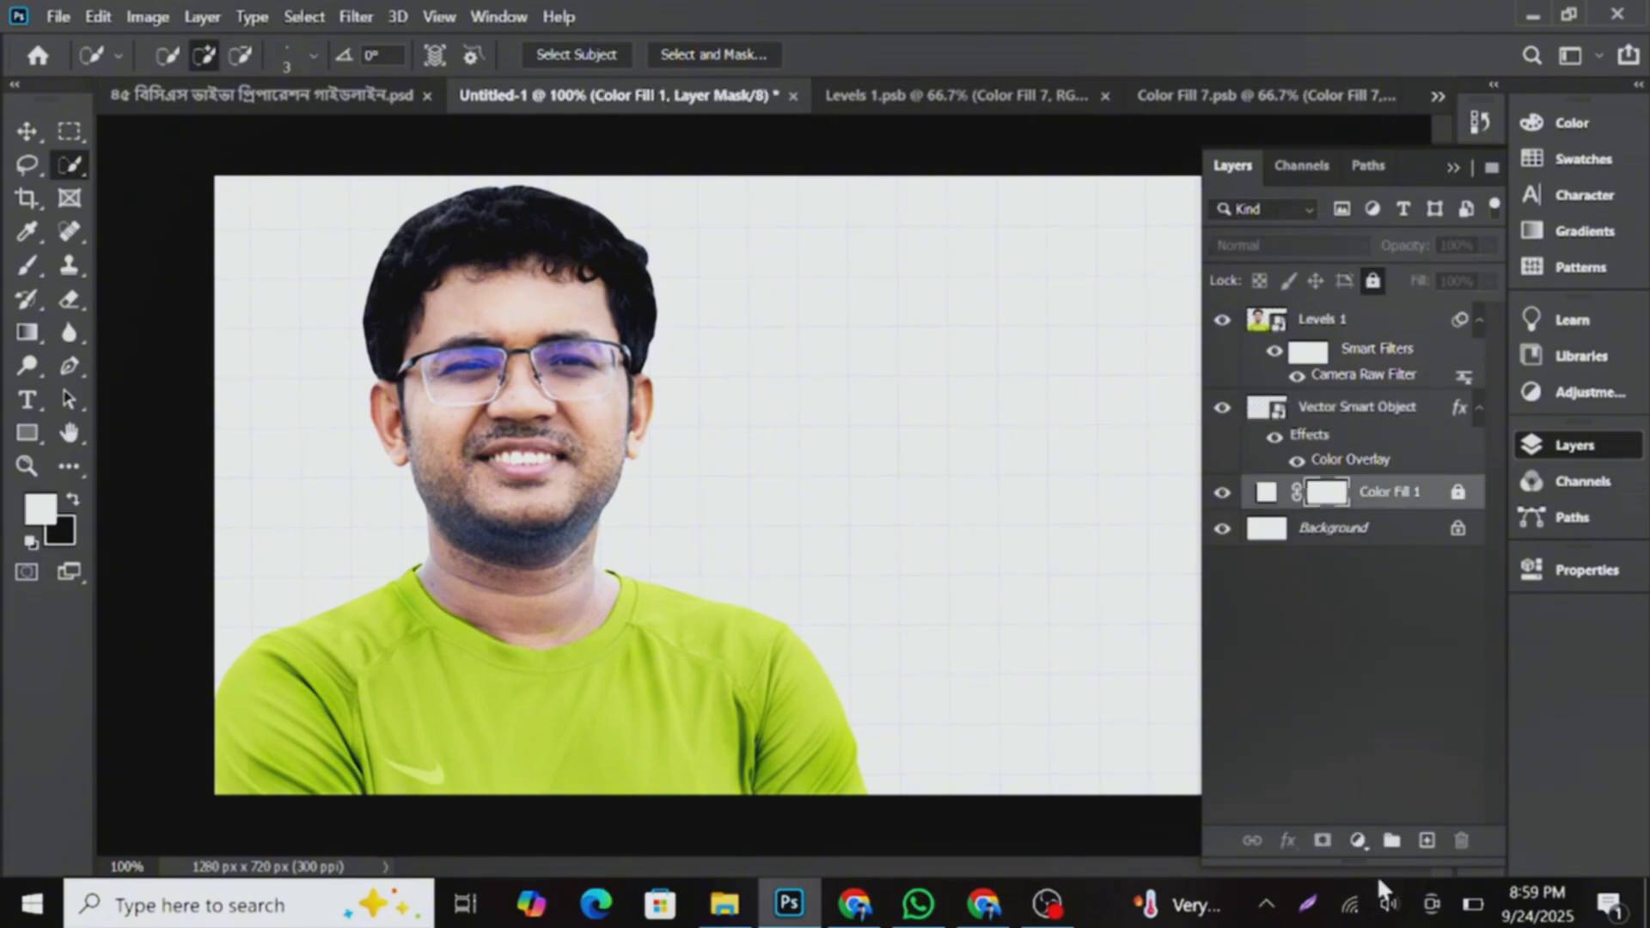
left_click(1357, 840)
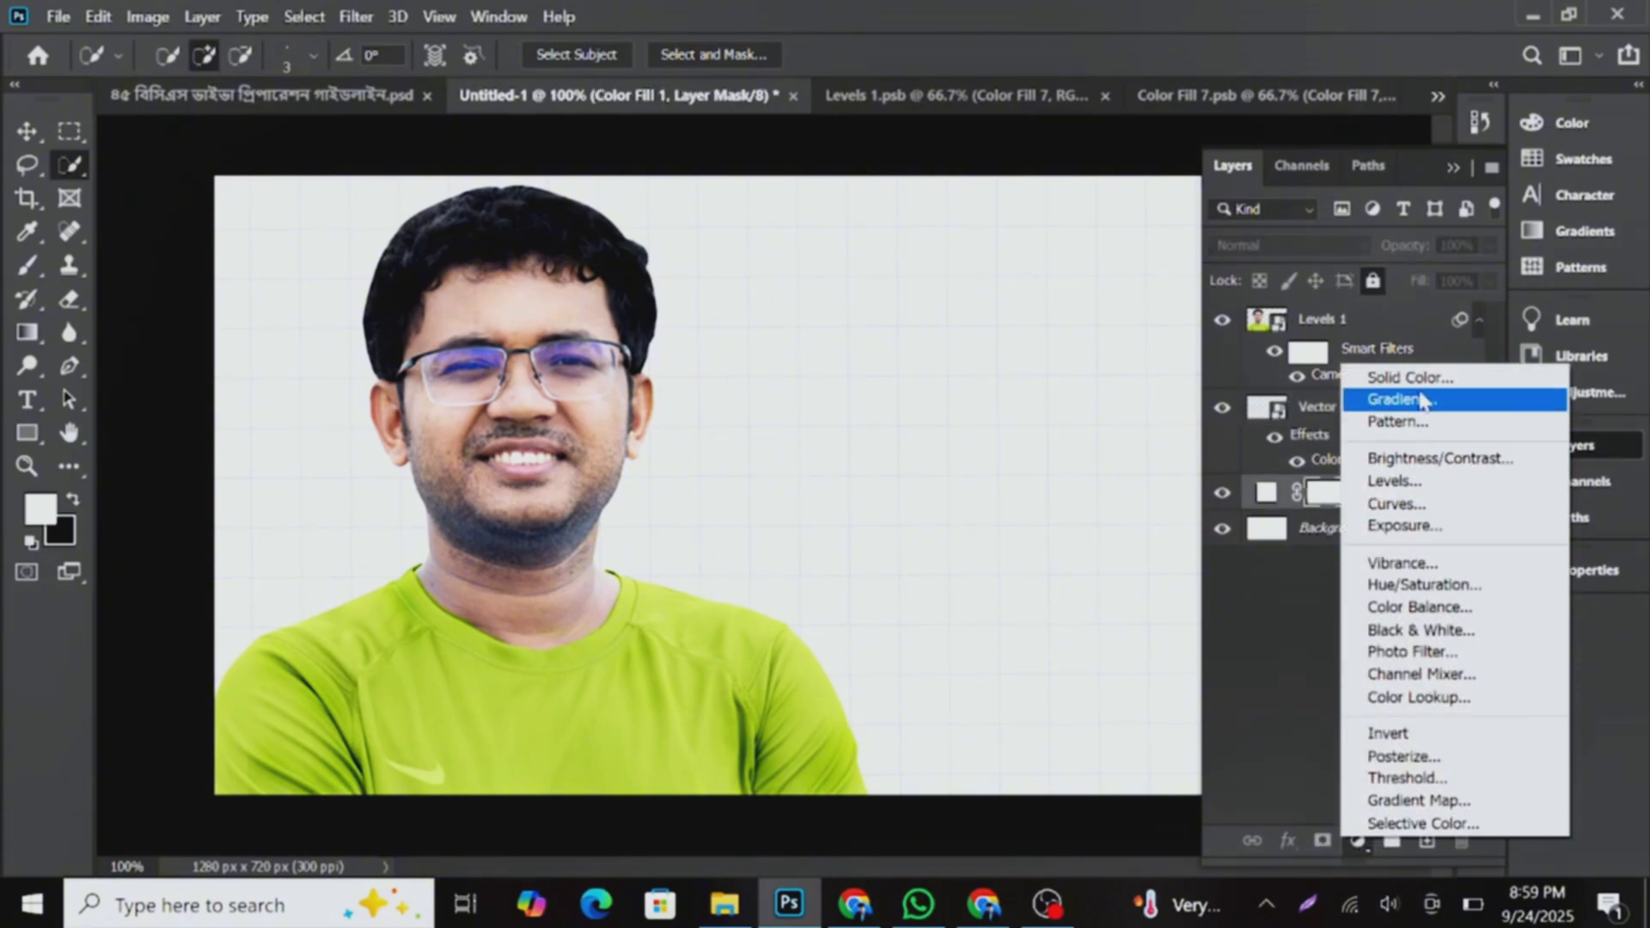
left_click(1367, 374)
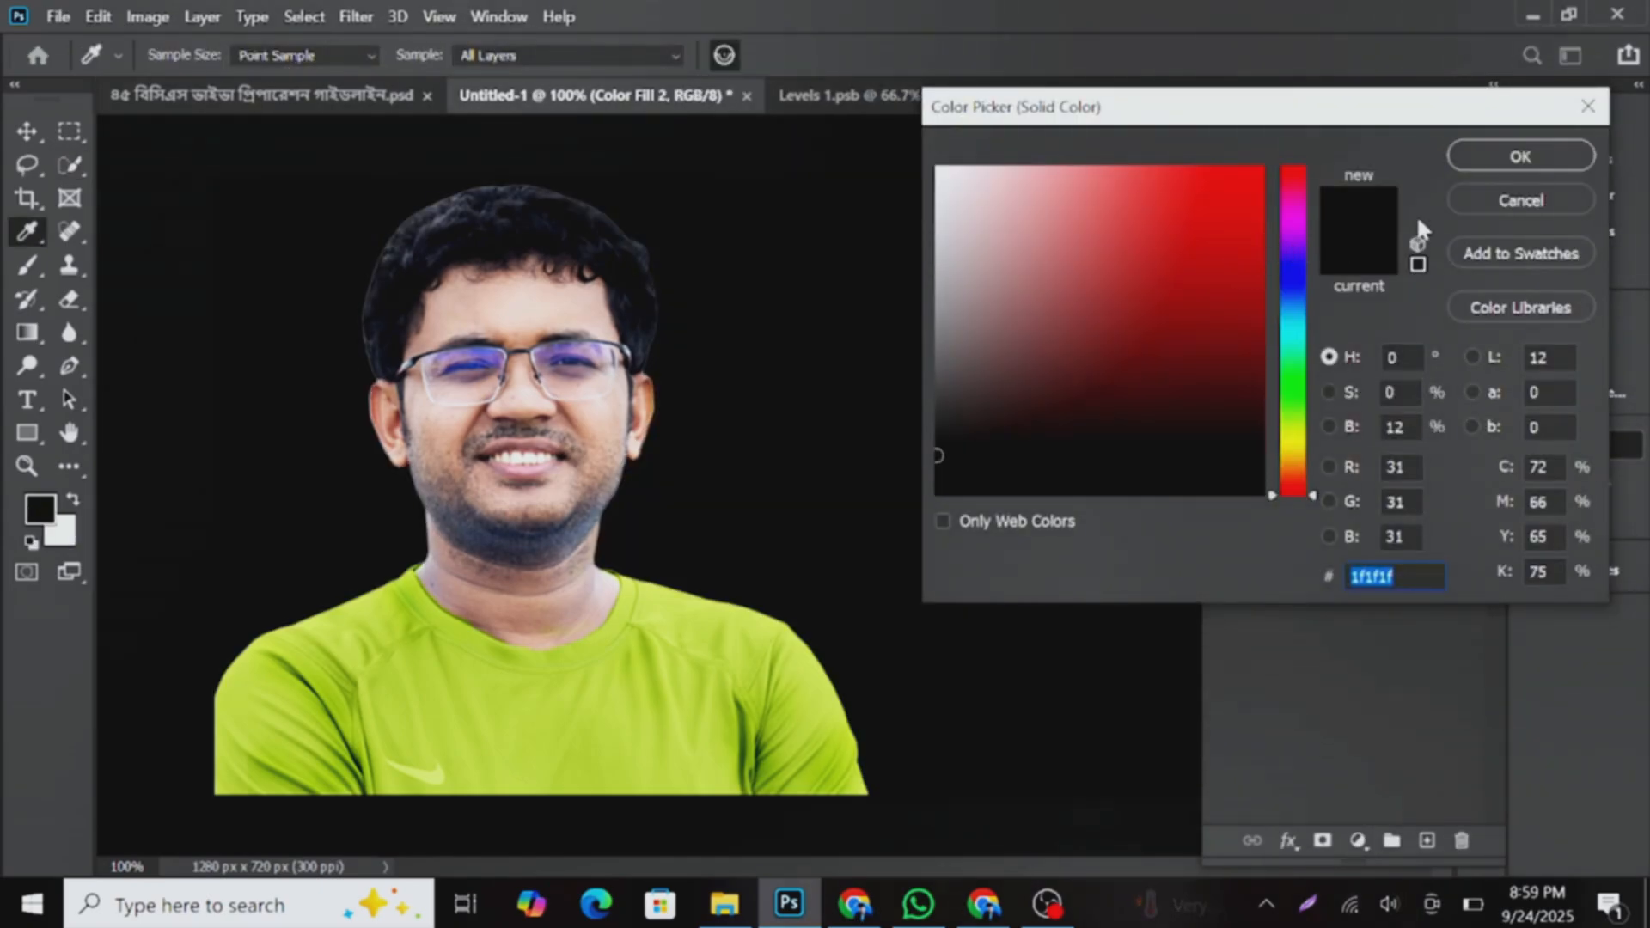
left_click(1461, 156)
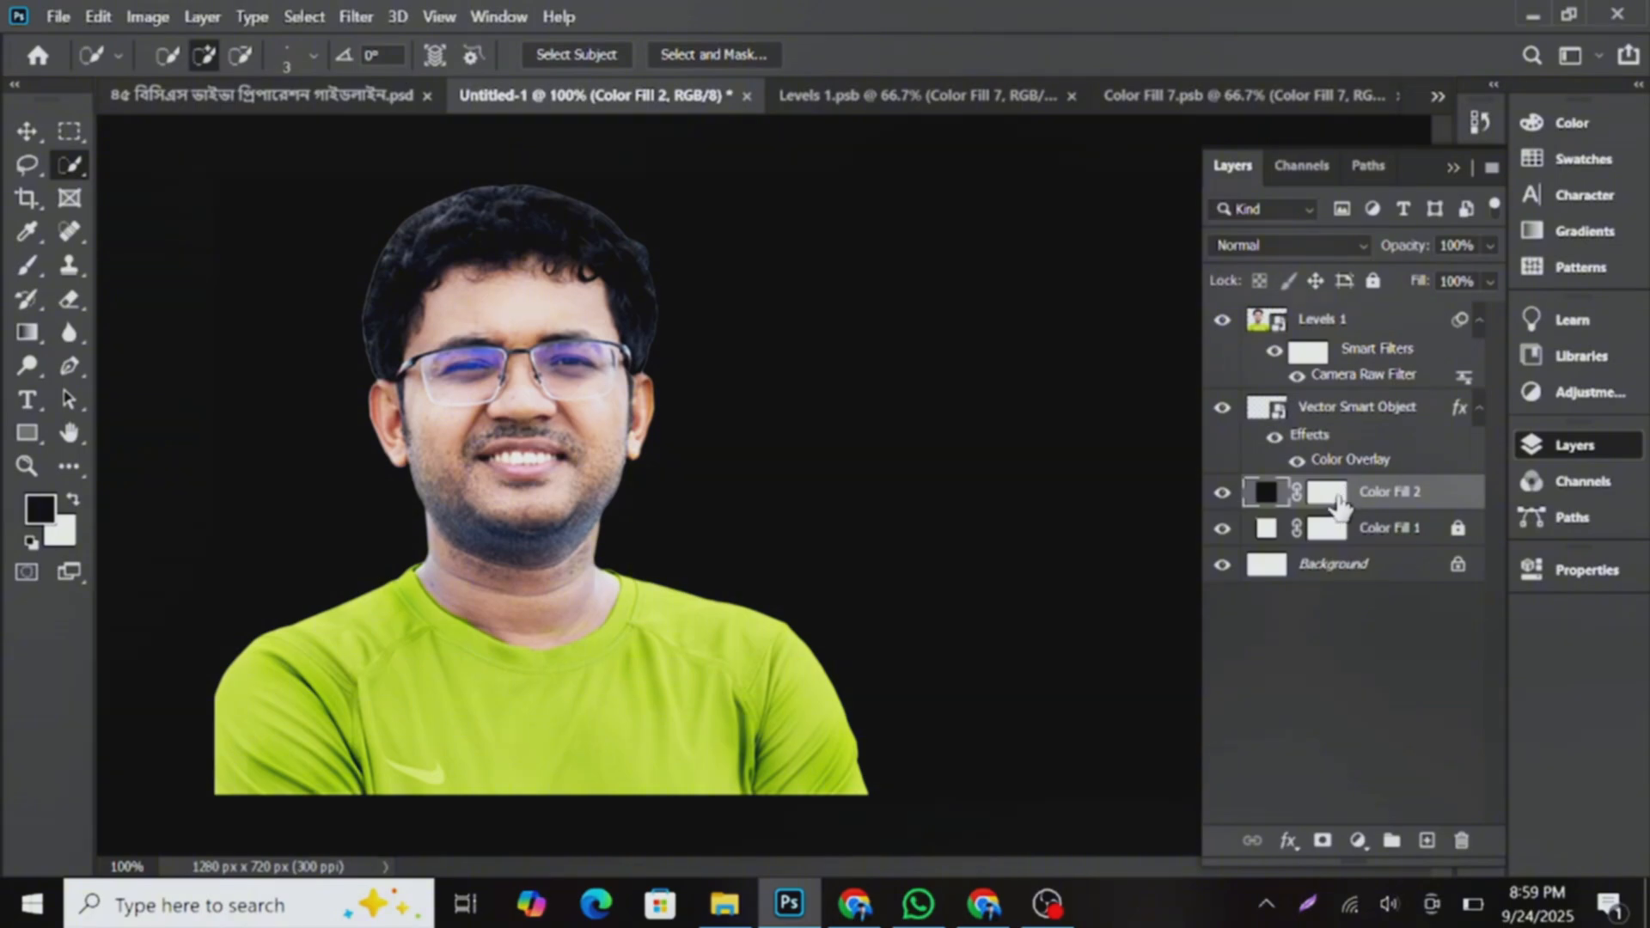
left_click(1332, 496)
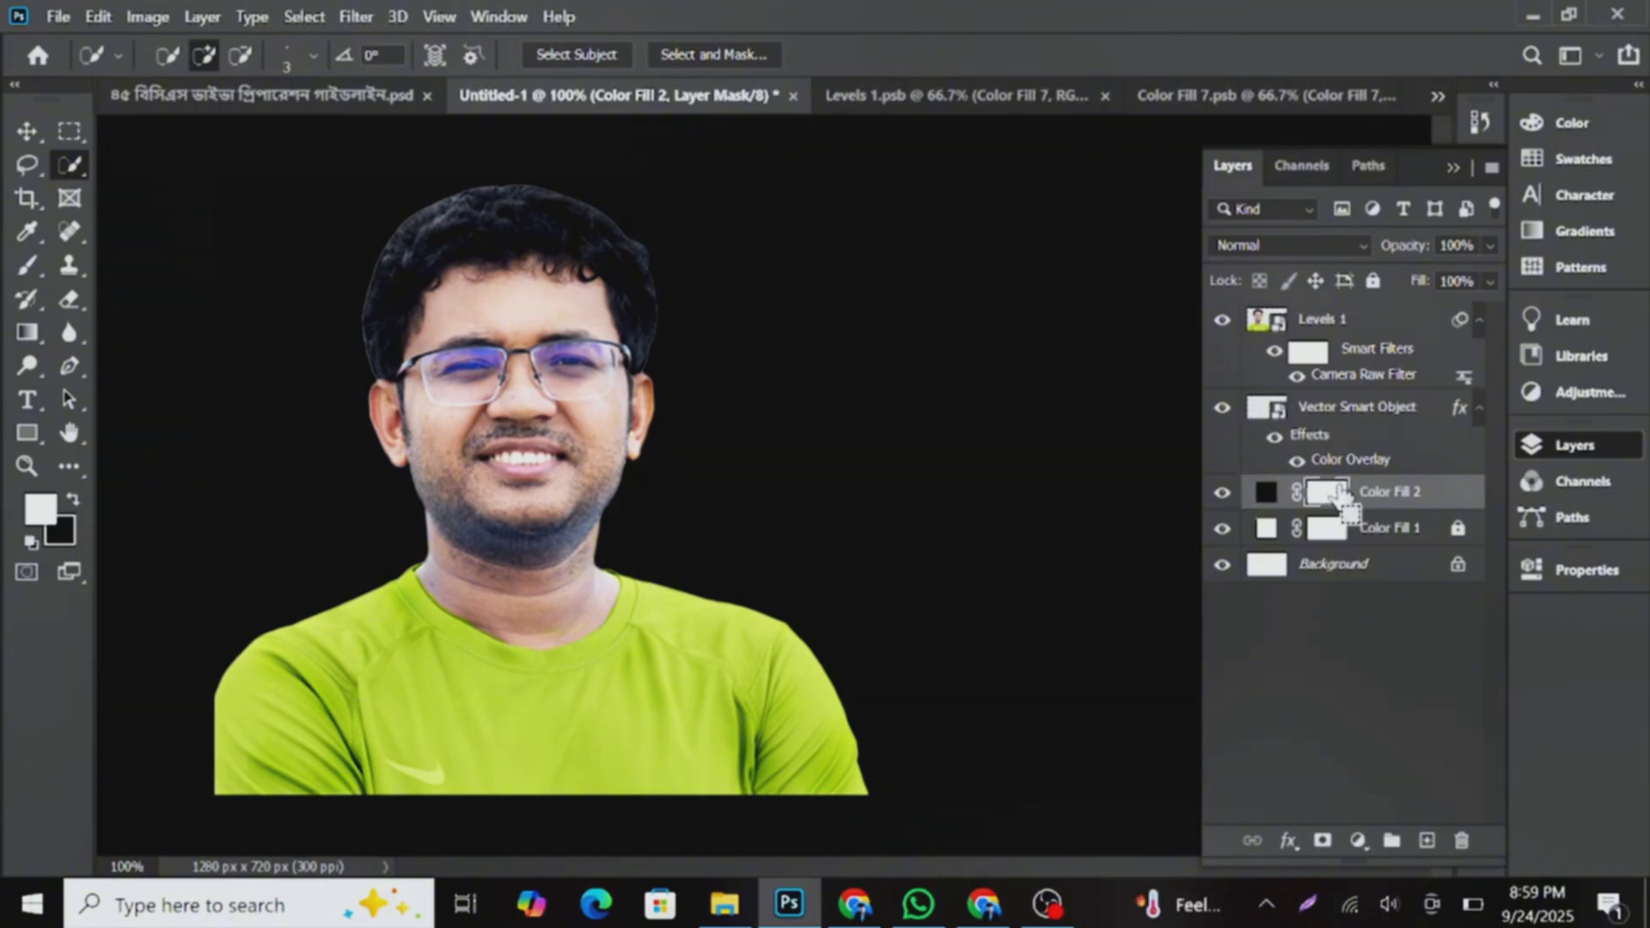
- Invert the Color Fill 2 layer mask to hide the dark fill and ready the 10.psd torn-paper brush with white on the mask
key("ctrl+i")
left_click(1266, 491)
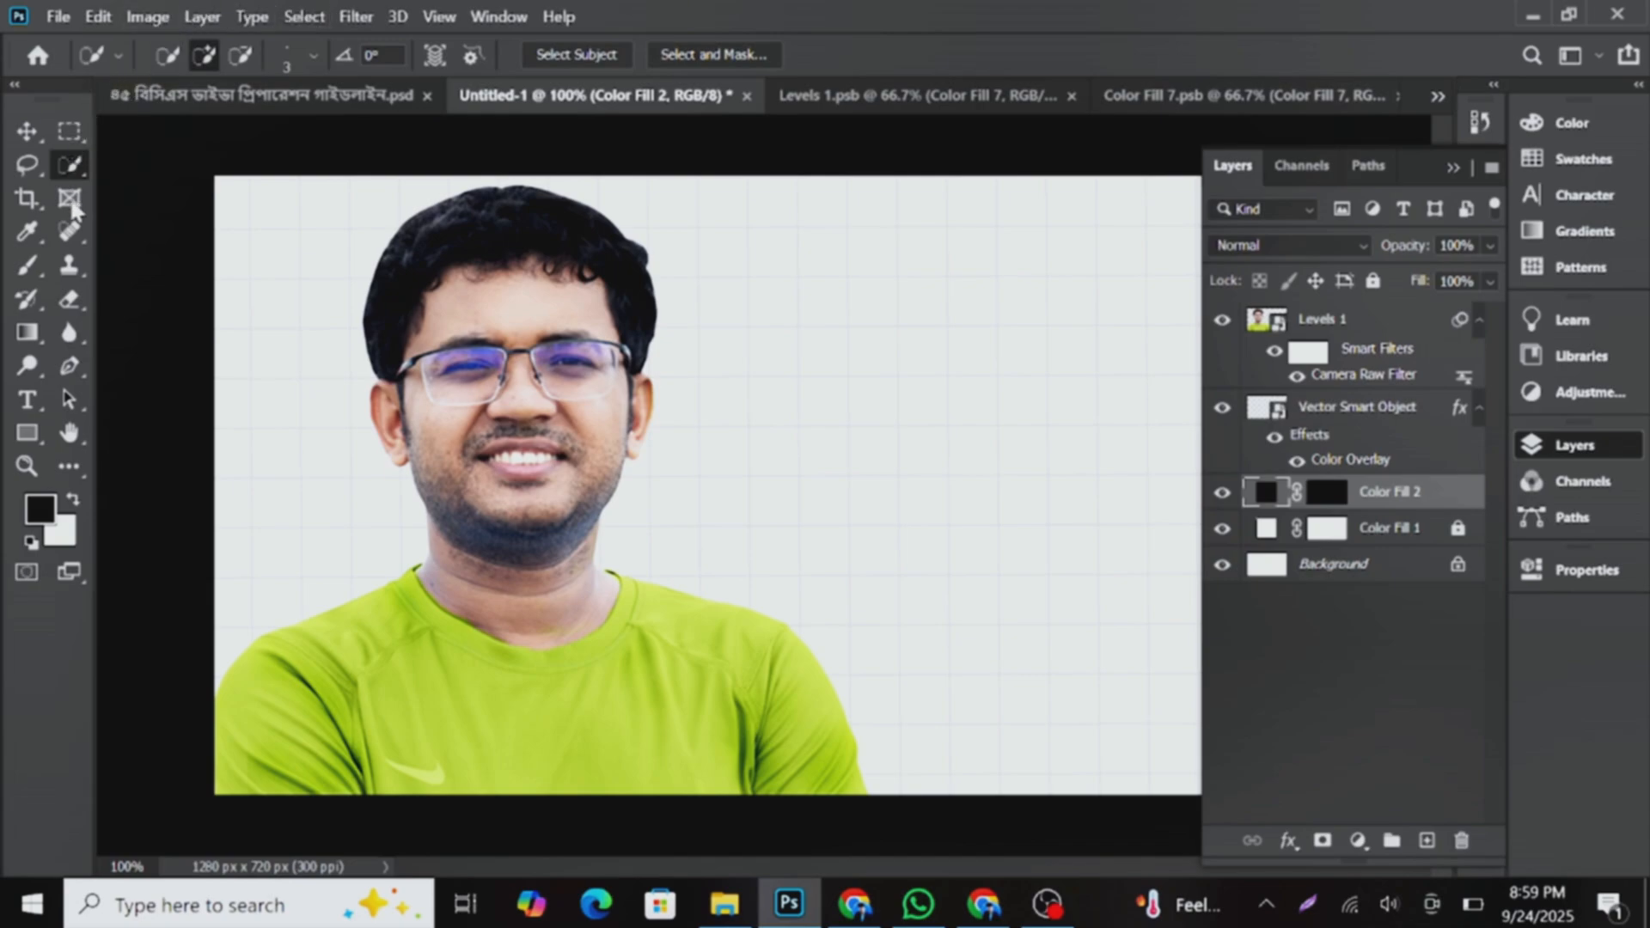
left_click(29, 260)
left_click(163, 56)
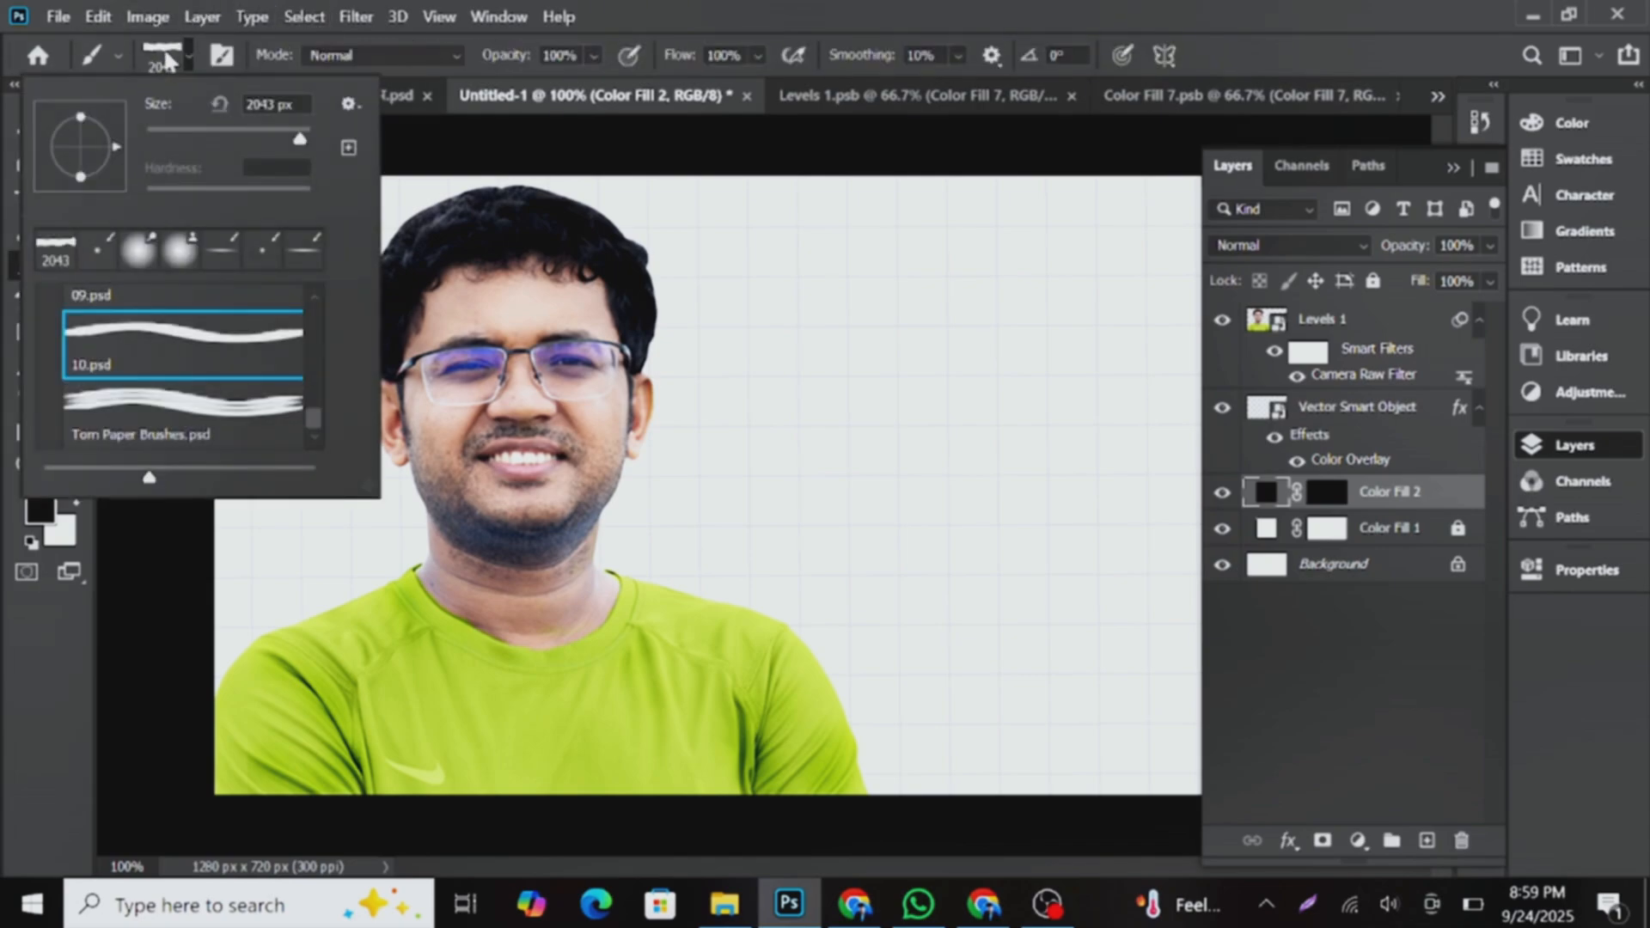
left_click(187, 47)
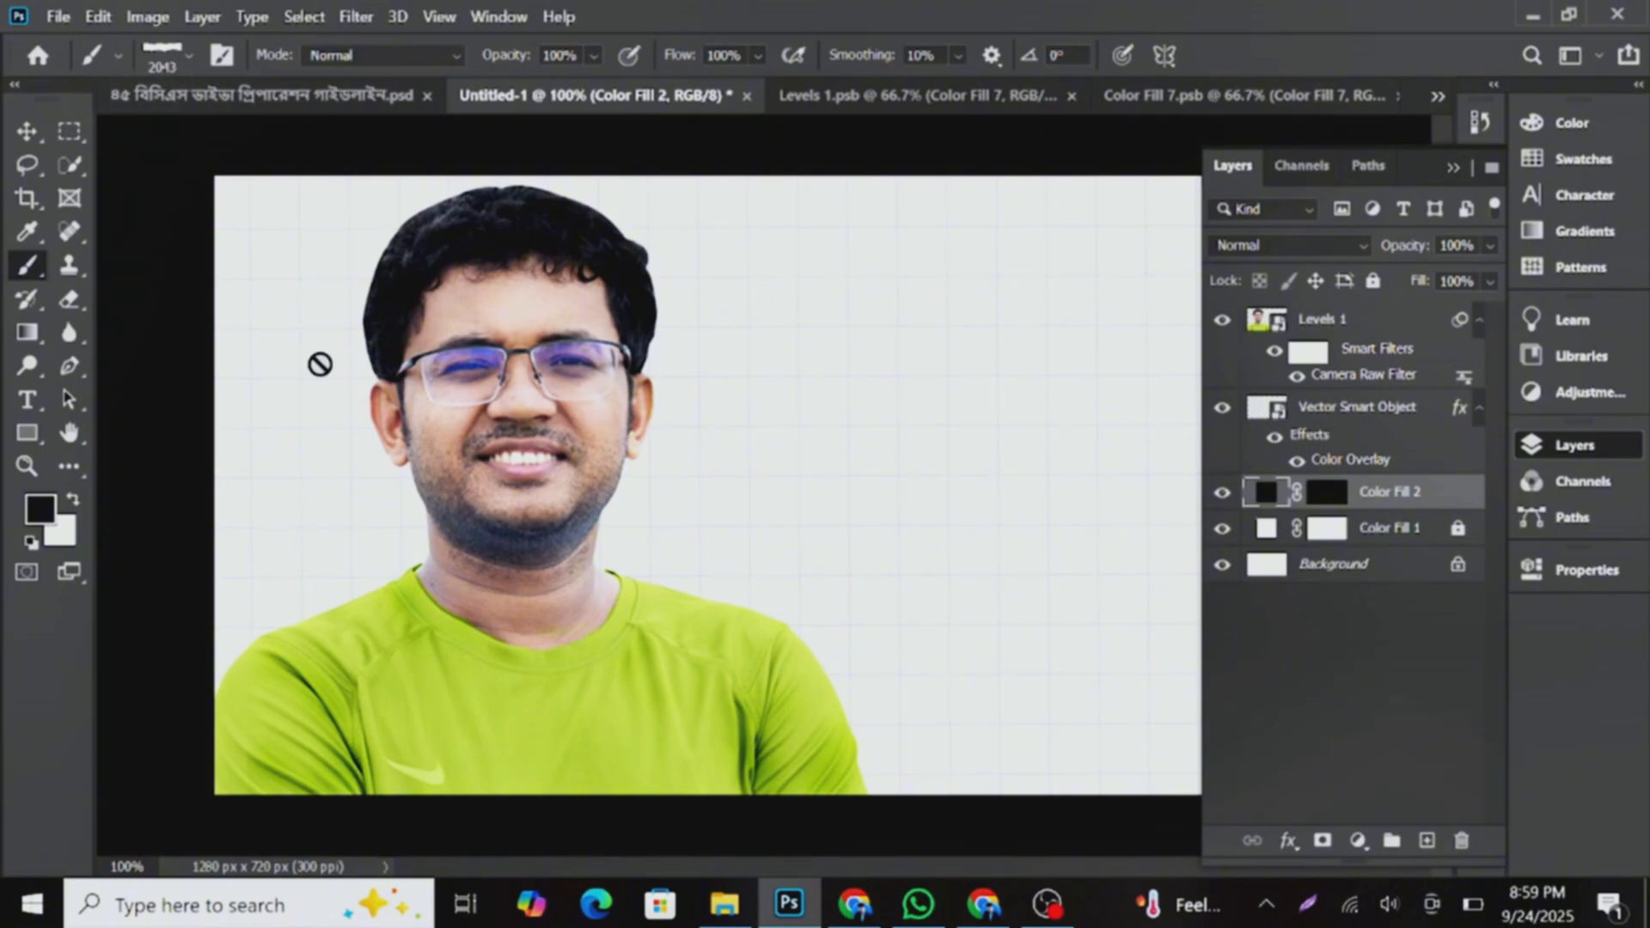
left_click(1327, 492)
key("x")
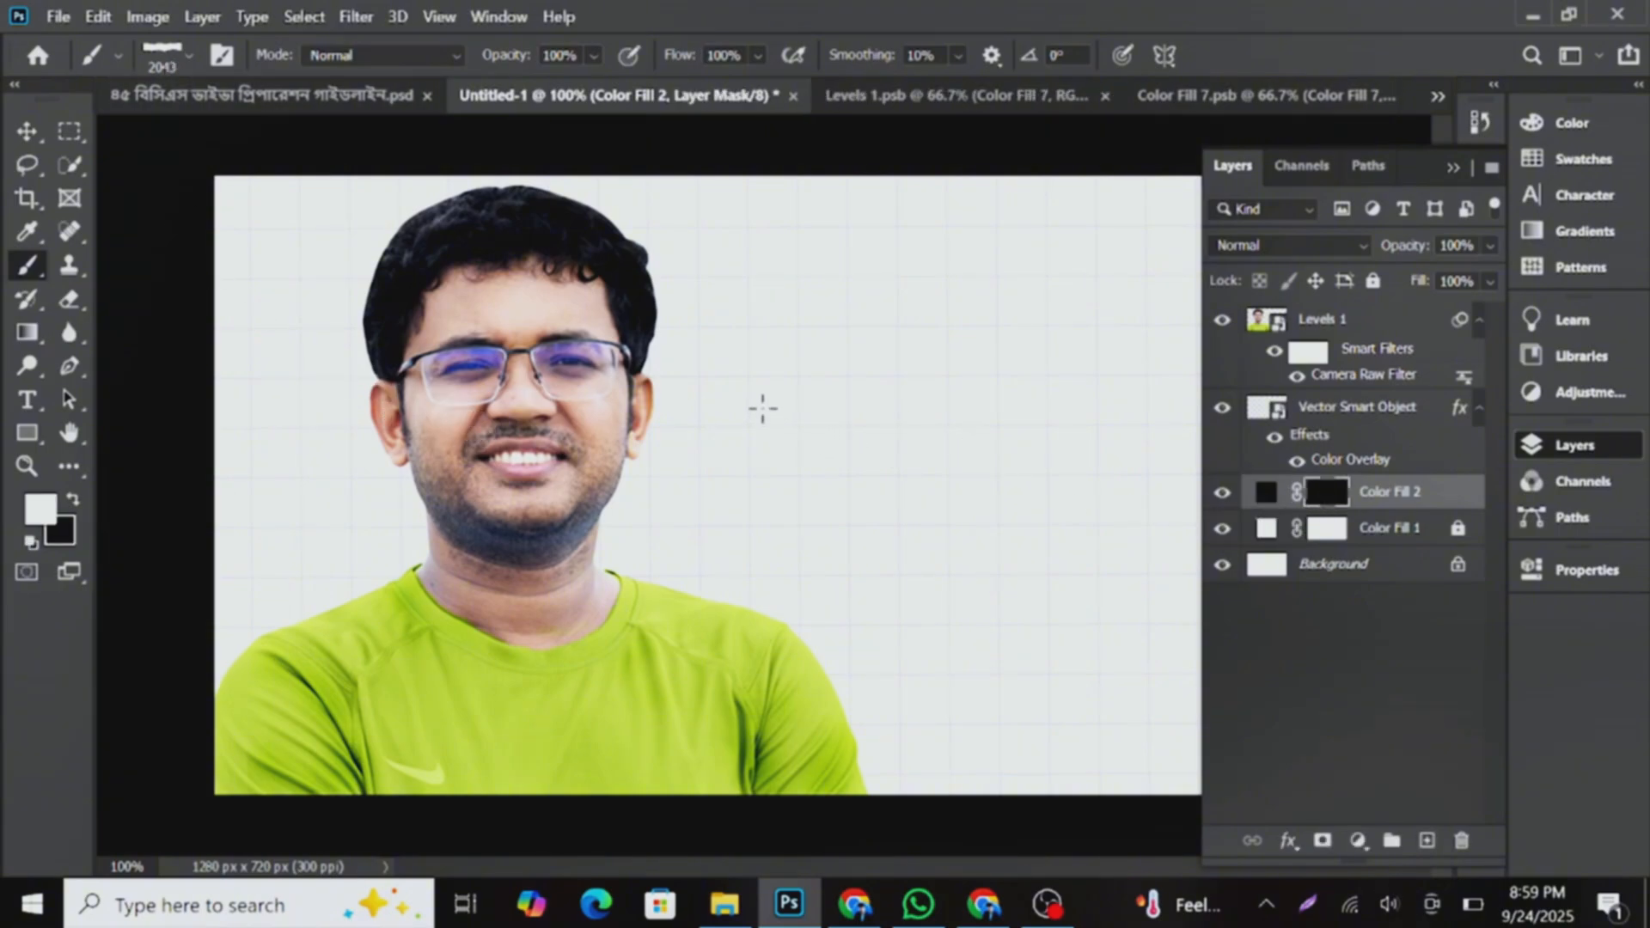
- Reduce the torn-paper brush to 1600 px and stamp one white torn strip across the middle of the Color Fill 2 mask
key("bracketleft")
key("bracketleft")
key("bracketleft")
key("bracketleft")
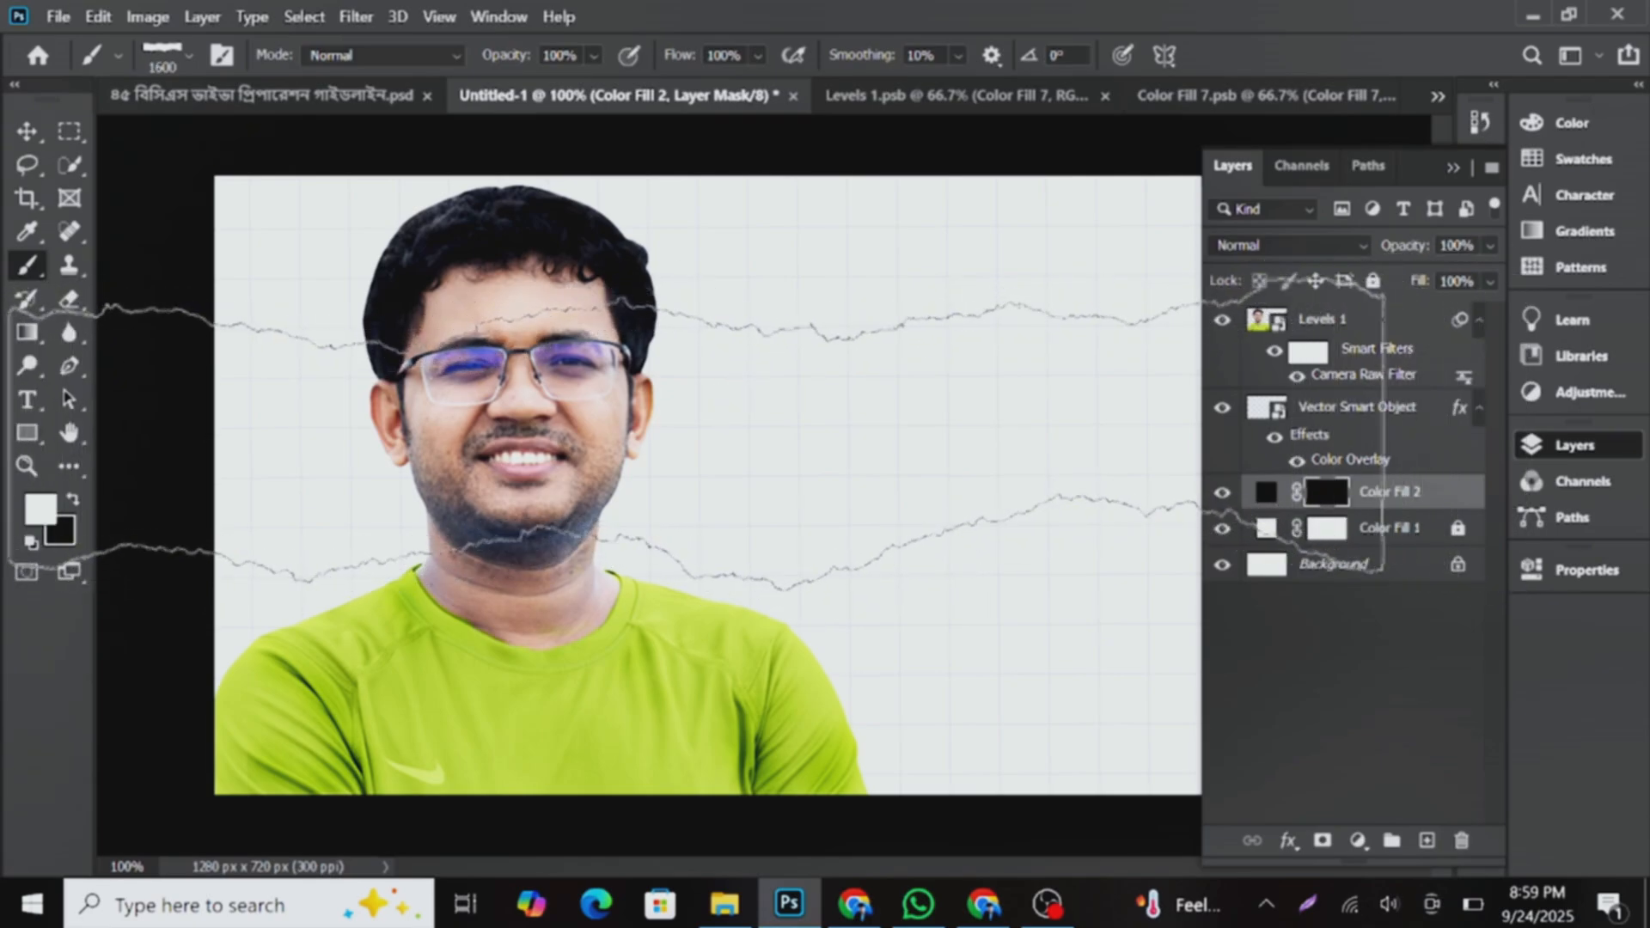
left_click(768, 438)
left_click(27, 131)
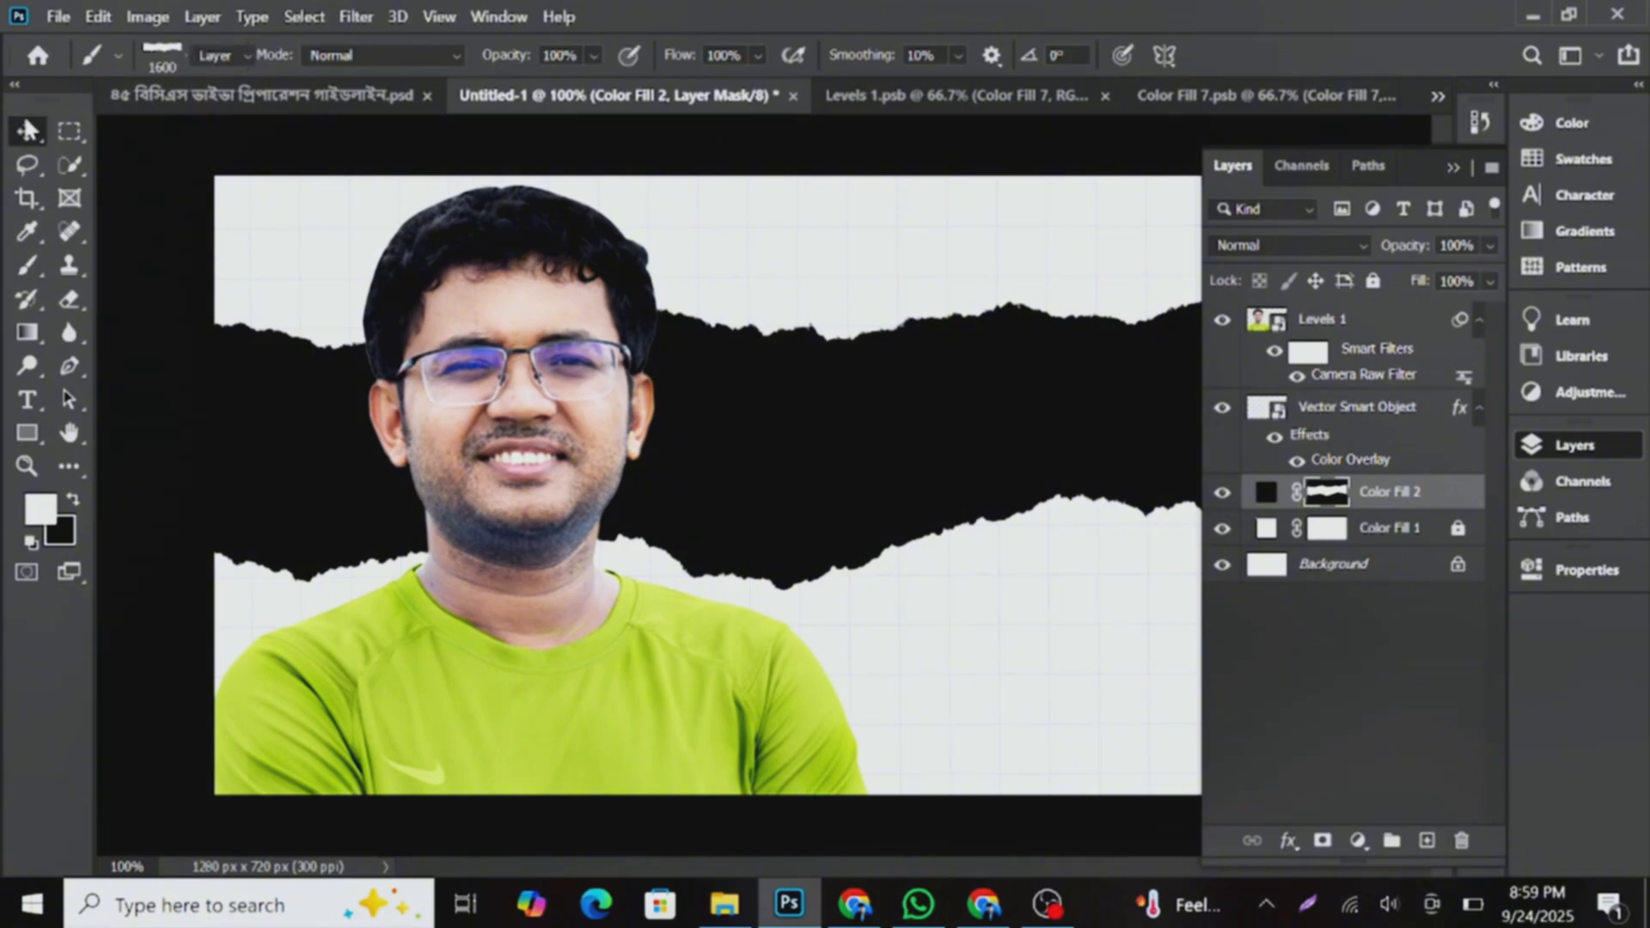
- Free-transform the torn strip, enlarging it to about 368% and rotating it to about -17° across the canvas
left_click(1452, 169)
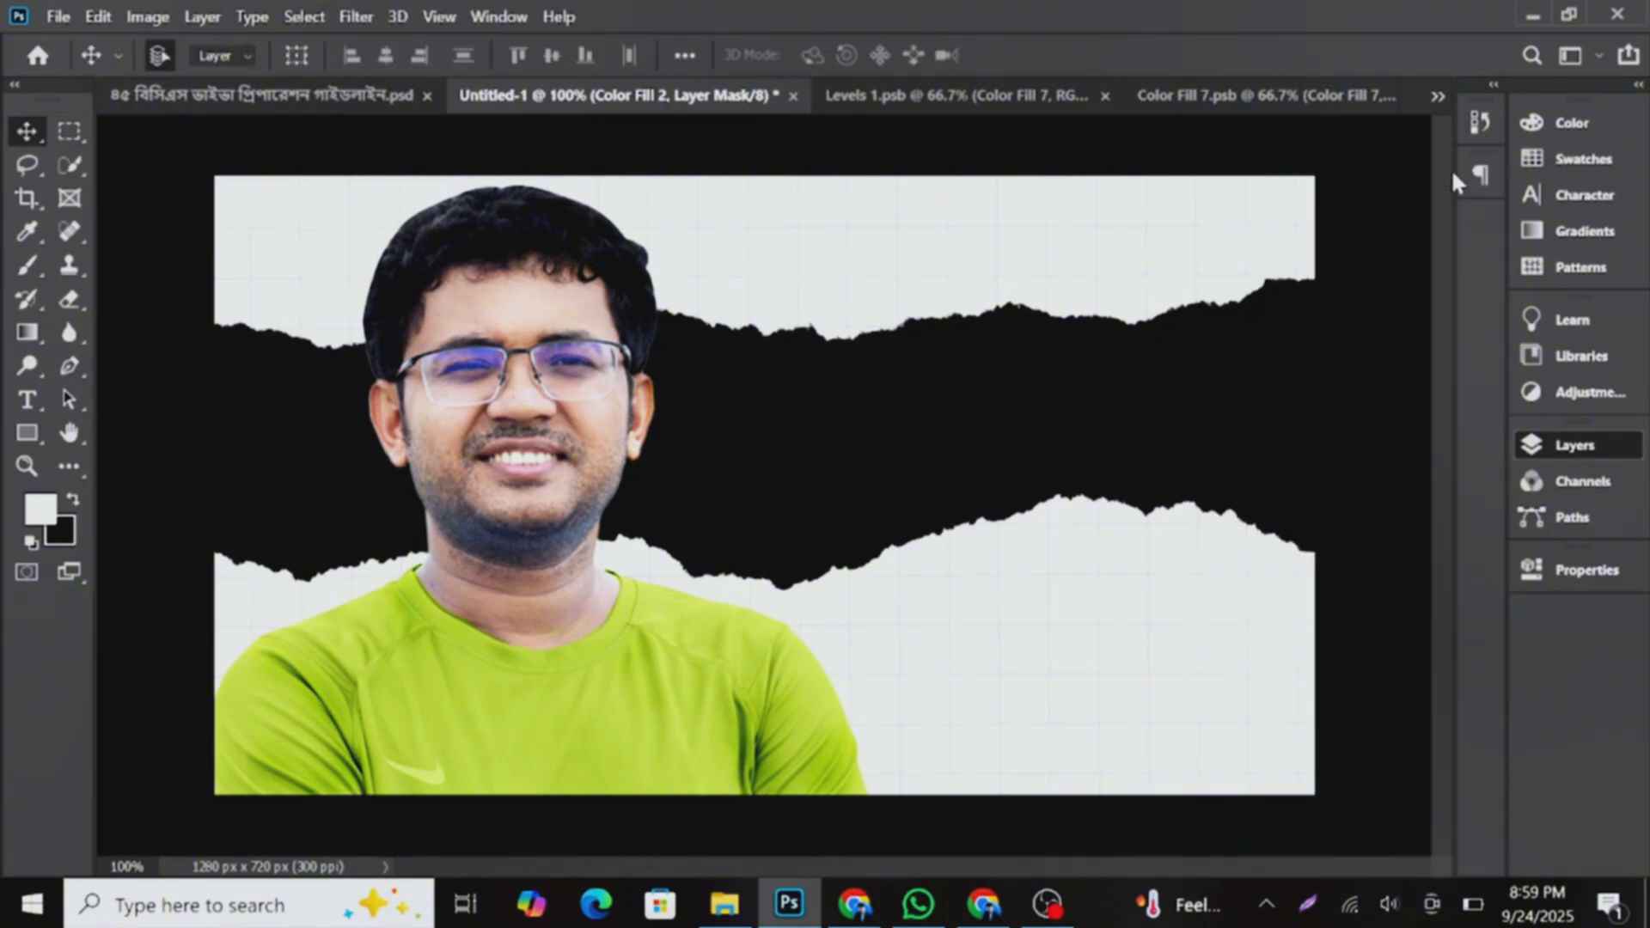
key("ctrl+t")
scroll(1023, 468, "down", 3)
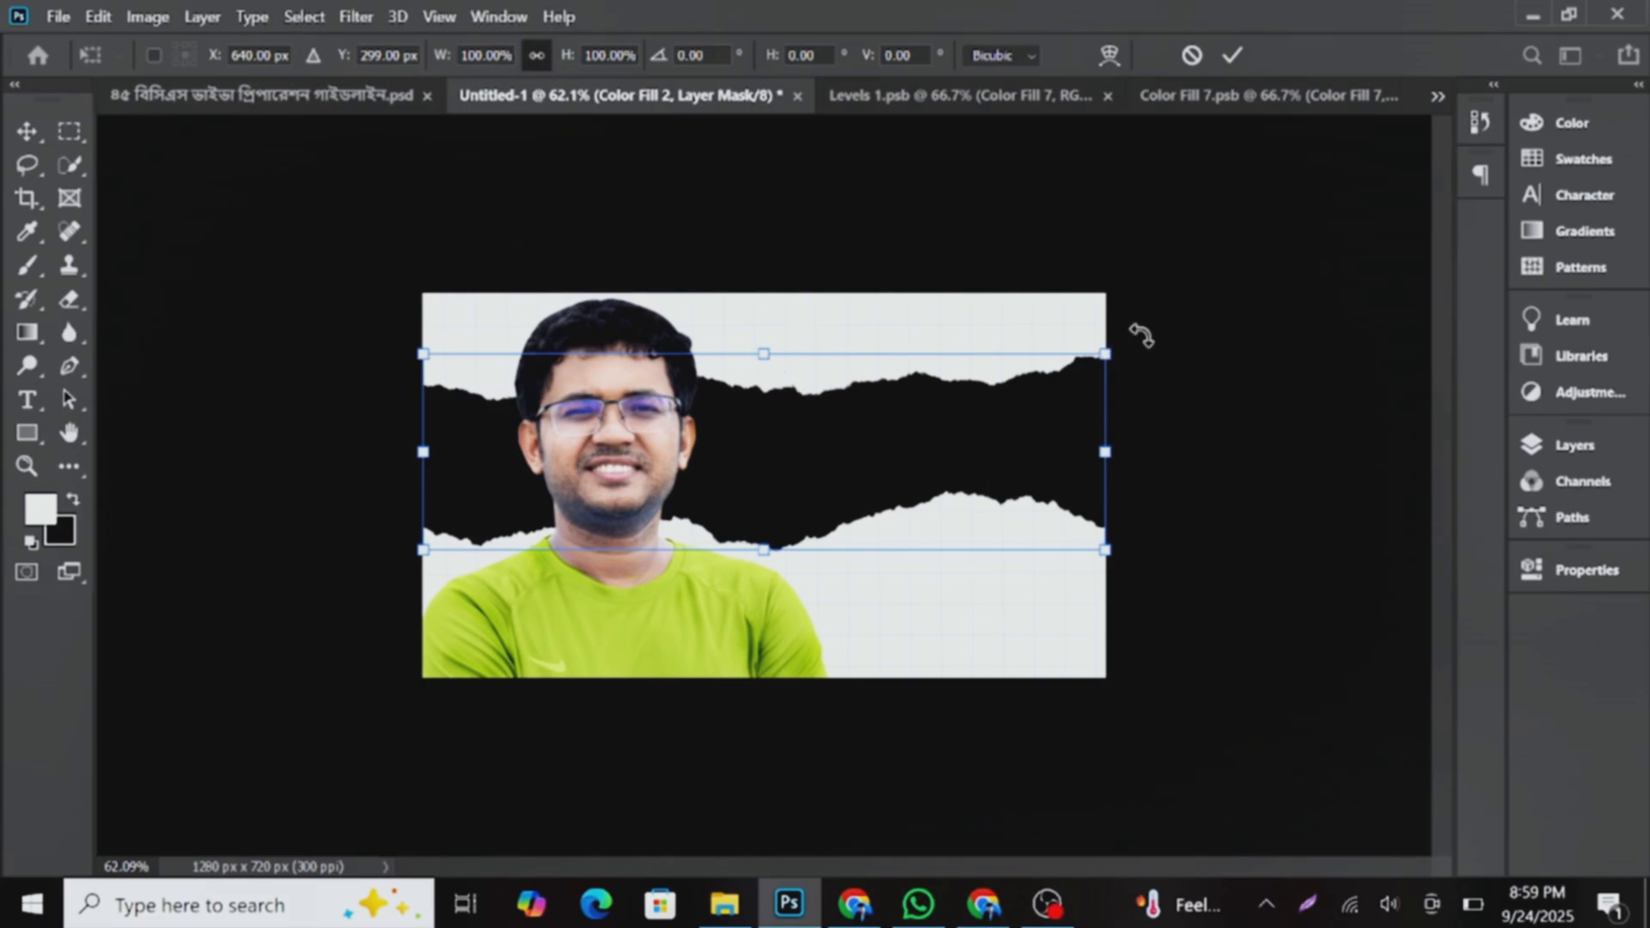
left_click_drag(1141, 336, 1042, 181)
left_click_drag(851, 398, 799, 447)
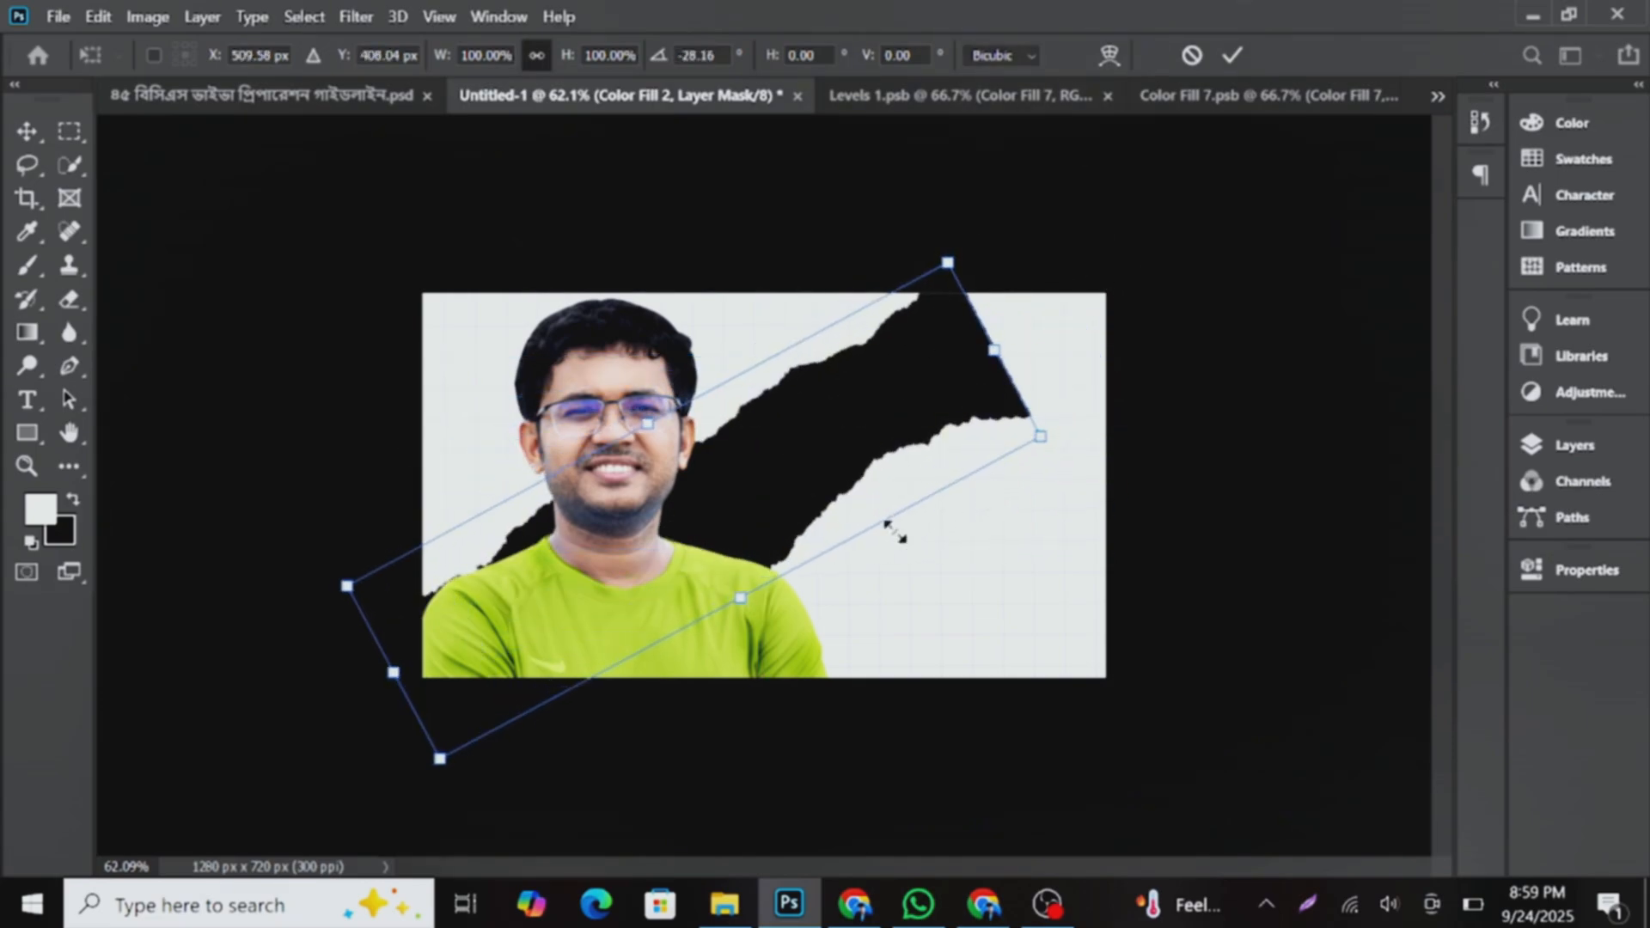
left_click_drag(741, 598, 540, 240)
left_click_drag(1002, 271, 1120, 373)
left_click_drag(763, 190, 867, 172)
left_click_drag(705, 280, 625, 200)
left_click_drag(1320, 555, 1146, 591)
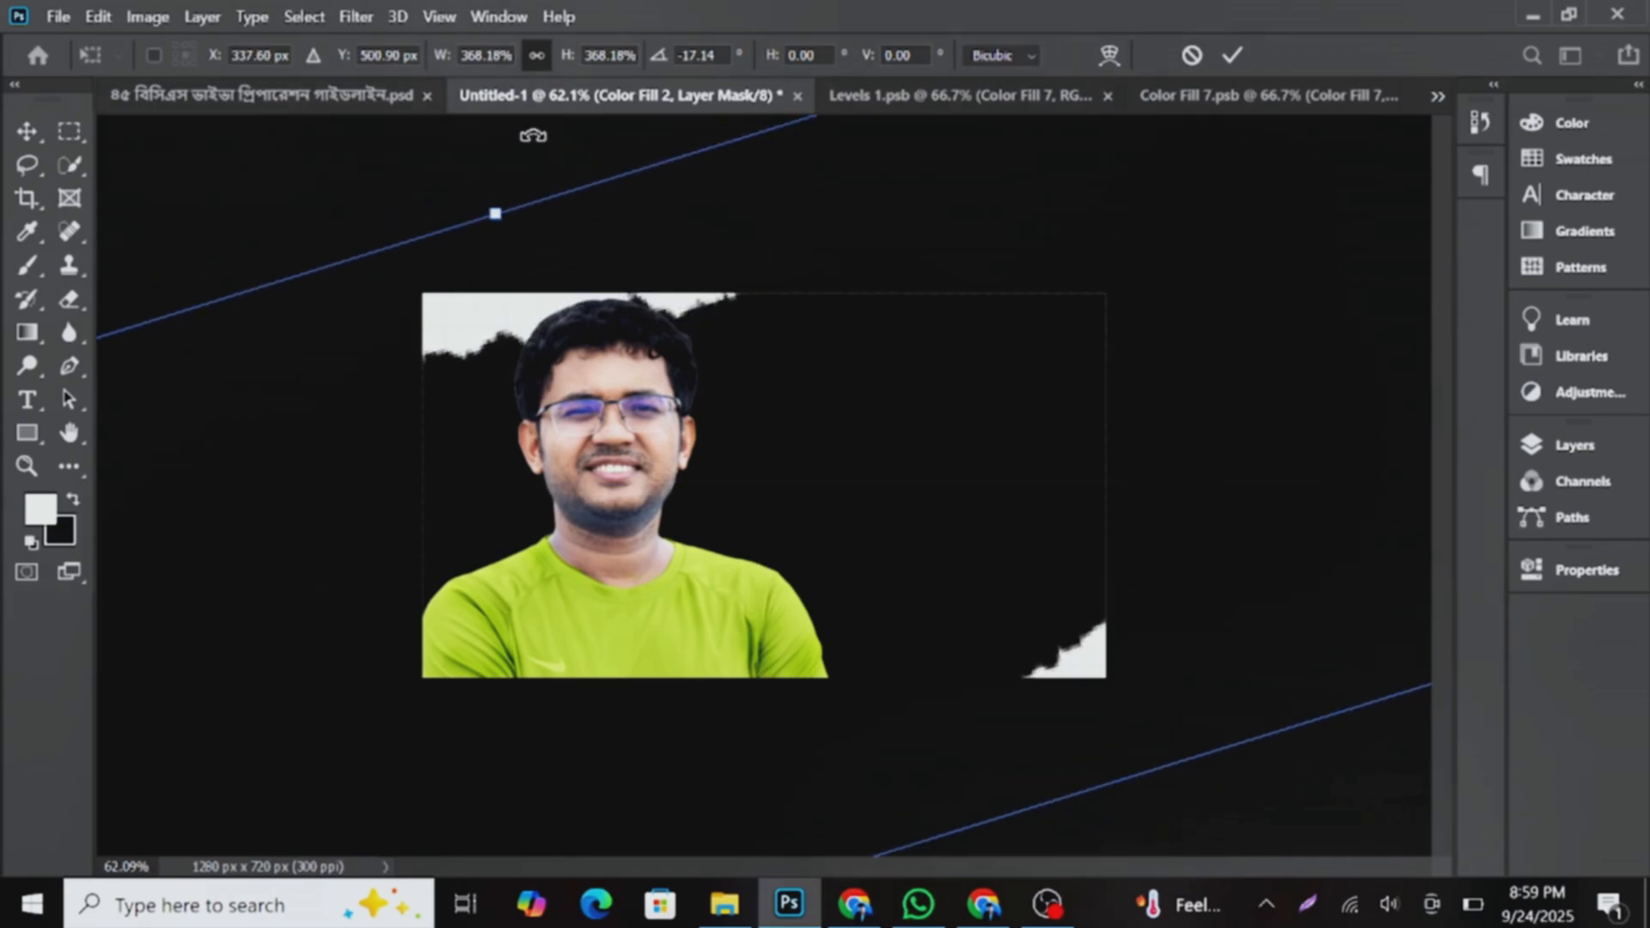
- Enlarge the torn strip further to about 411% and tilt it to about -32°, moving its upper edge to the portrait's top-left corner
left_click_drag(533, 135, 361, 162)
left_click_drag(612, 224, 854, 232)
left_click_drag(555, 292, 420, 169)
left_click_drag(791, 313, 858, 373)
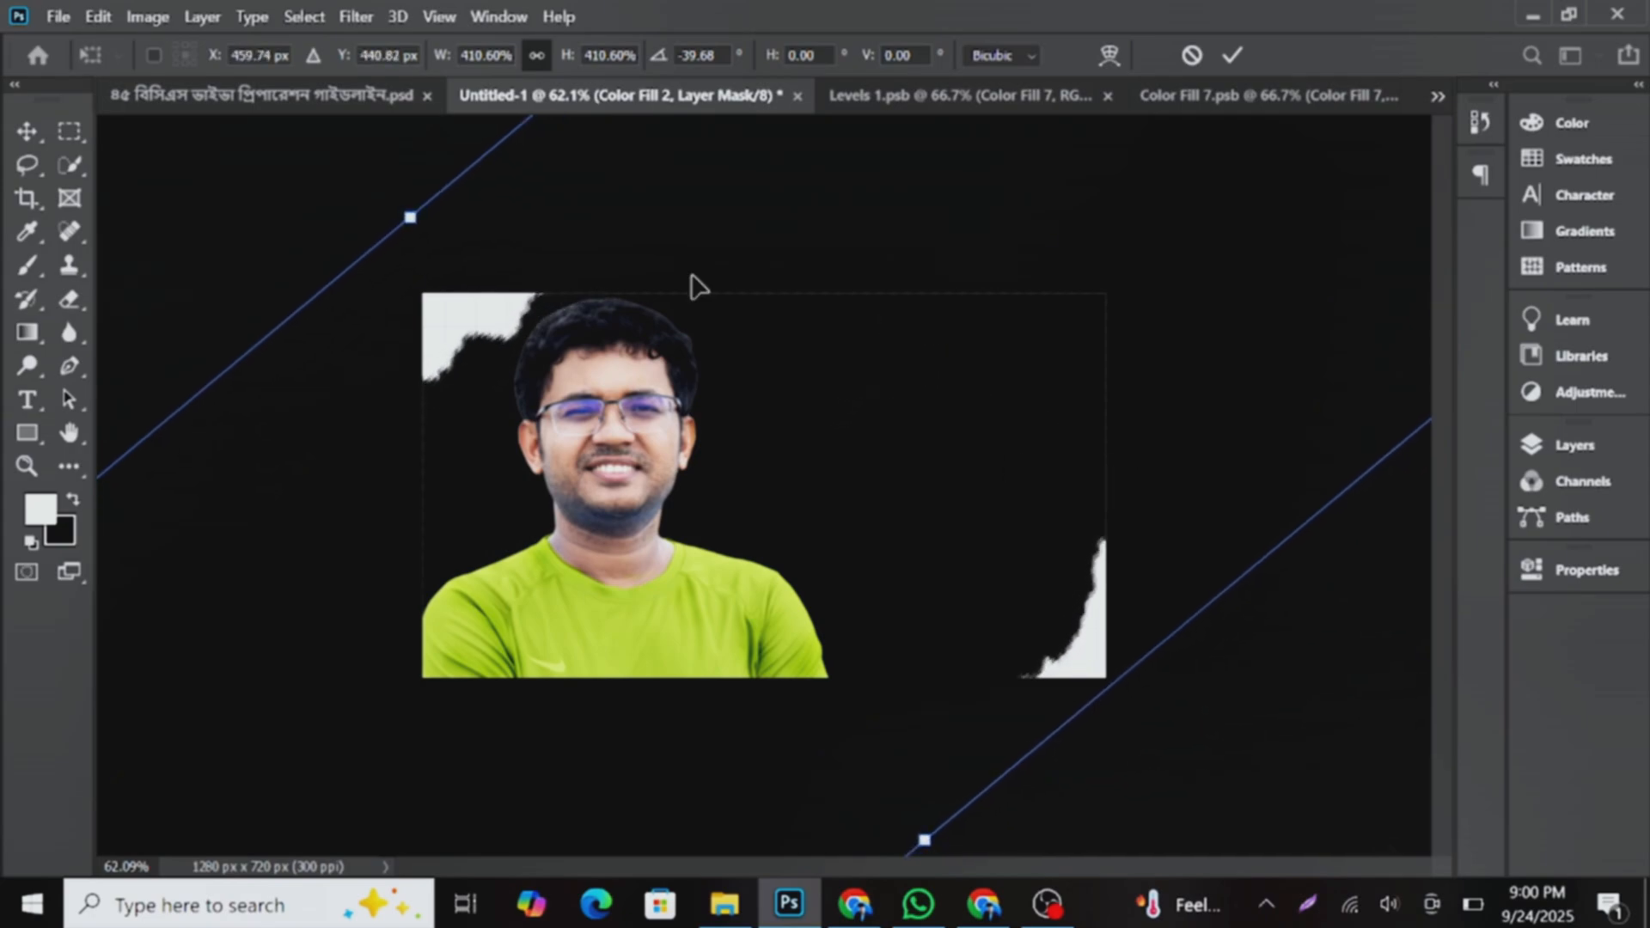
left_click_drag(421, 151, 460, 137)
left_click_drag(774, 354, 766, 375)
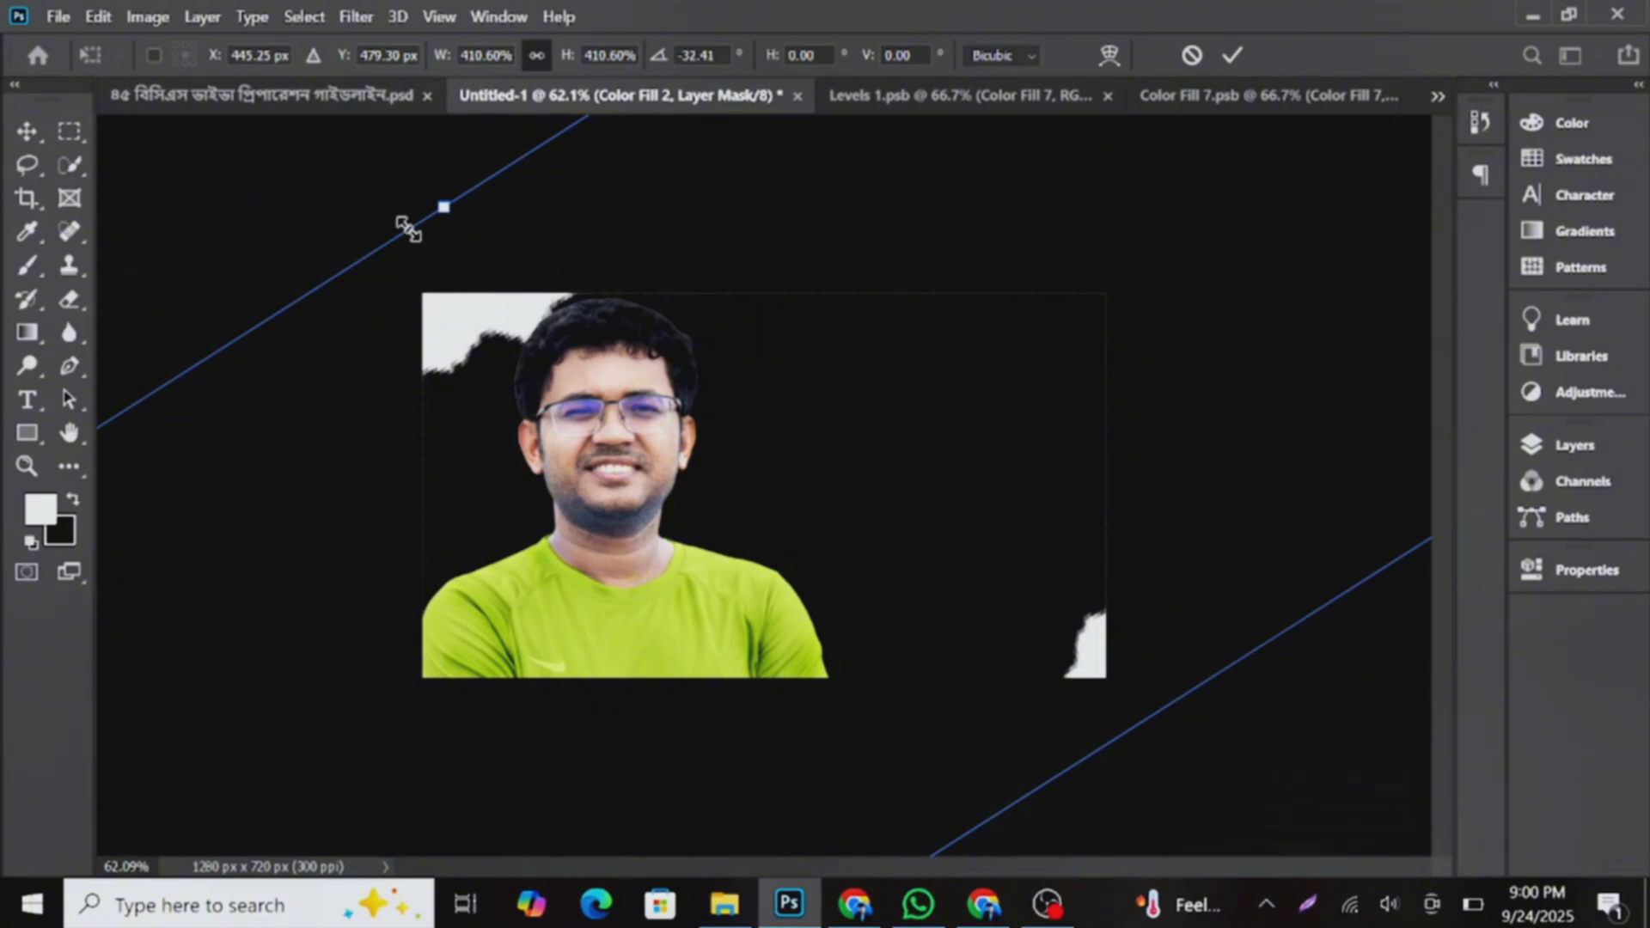
- Scale the torn strip to about 498% at -37° so only the canvas's top-left corner stays uncovered, and apply the transform
left_click_drag(434, 214, 306, 110)
left_click_drag(533, 258, 609, 325)
left_click_drag(412, 136, 369, 146)
left_click_drag(679, 239, 598, 312)
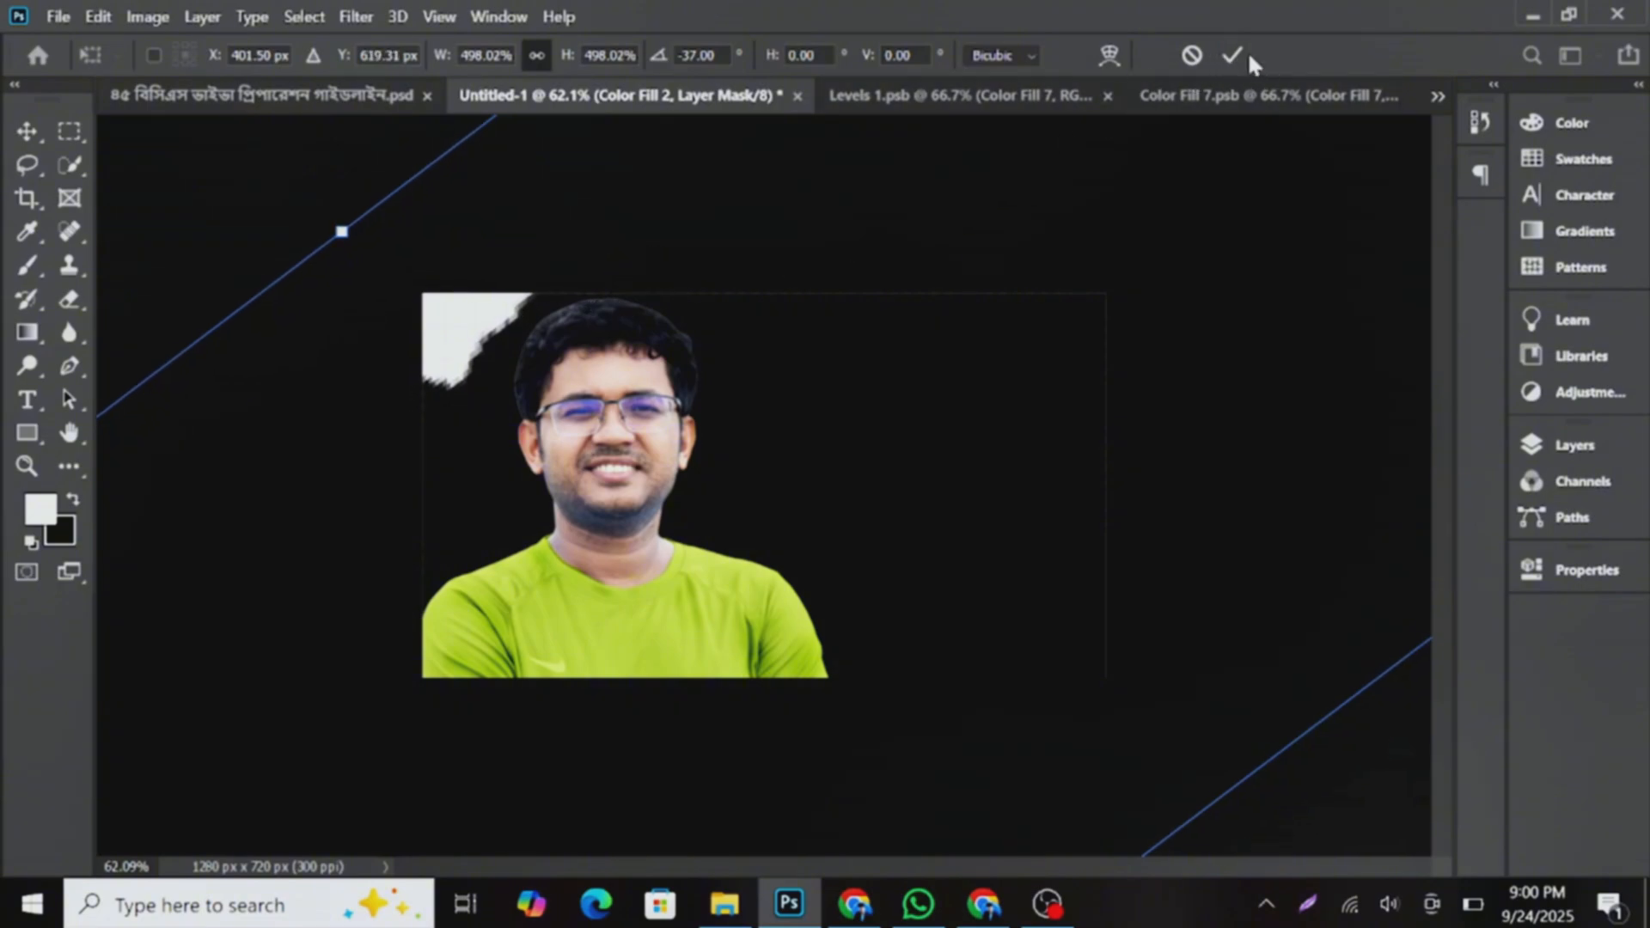
left_click(1222, 53)
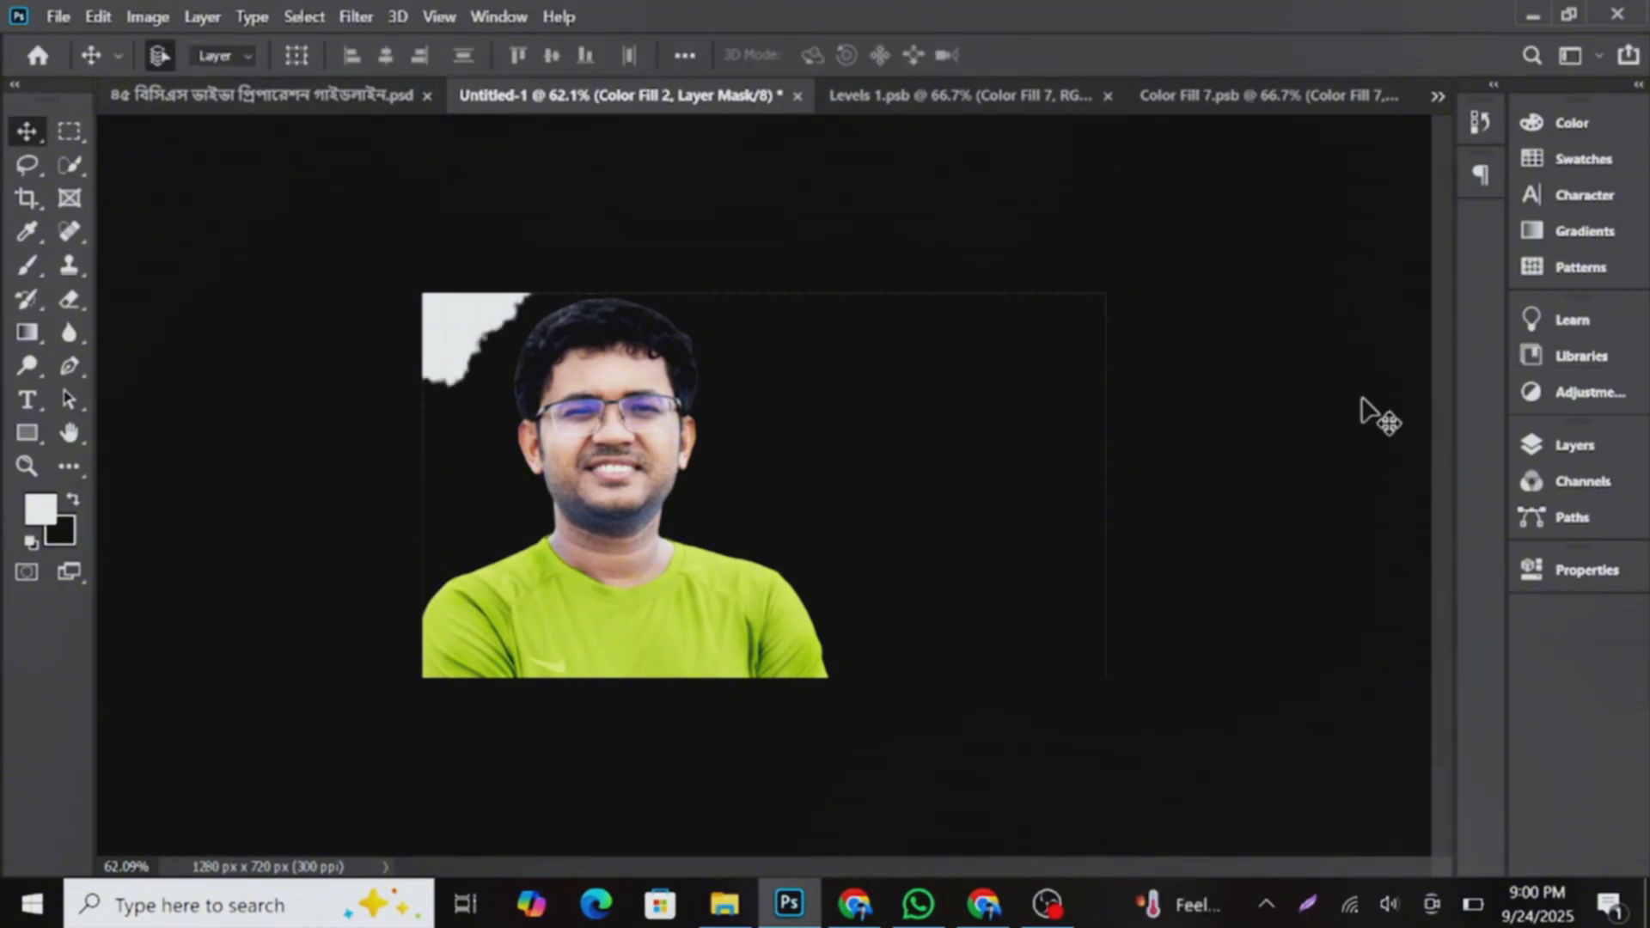
- Turn Color Fill 2 into a torn-edge outline with 0% fill, a 1 px black inside stroke and 78% layer opacity
left_click(1543, 443)
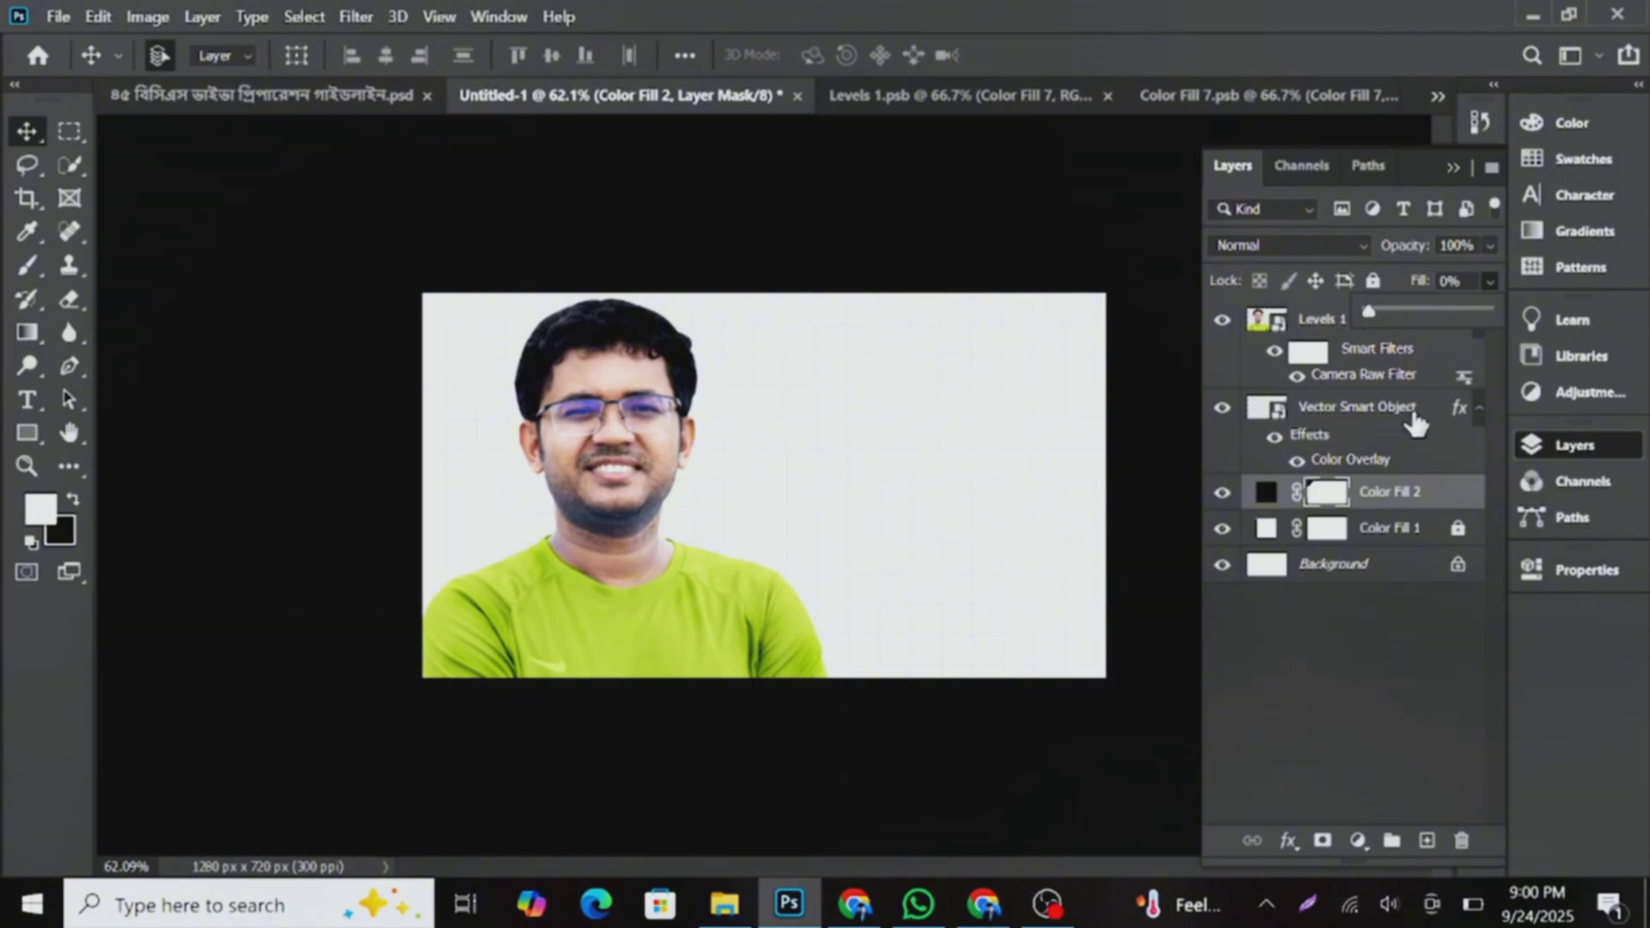
left_click(1461, 497)
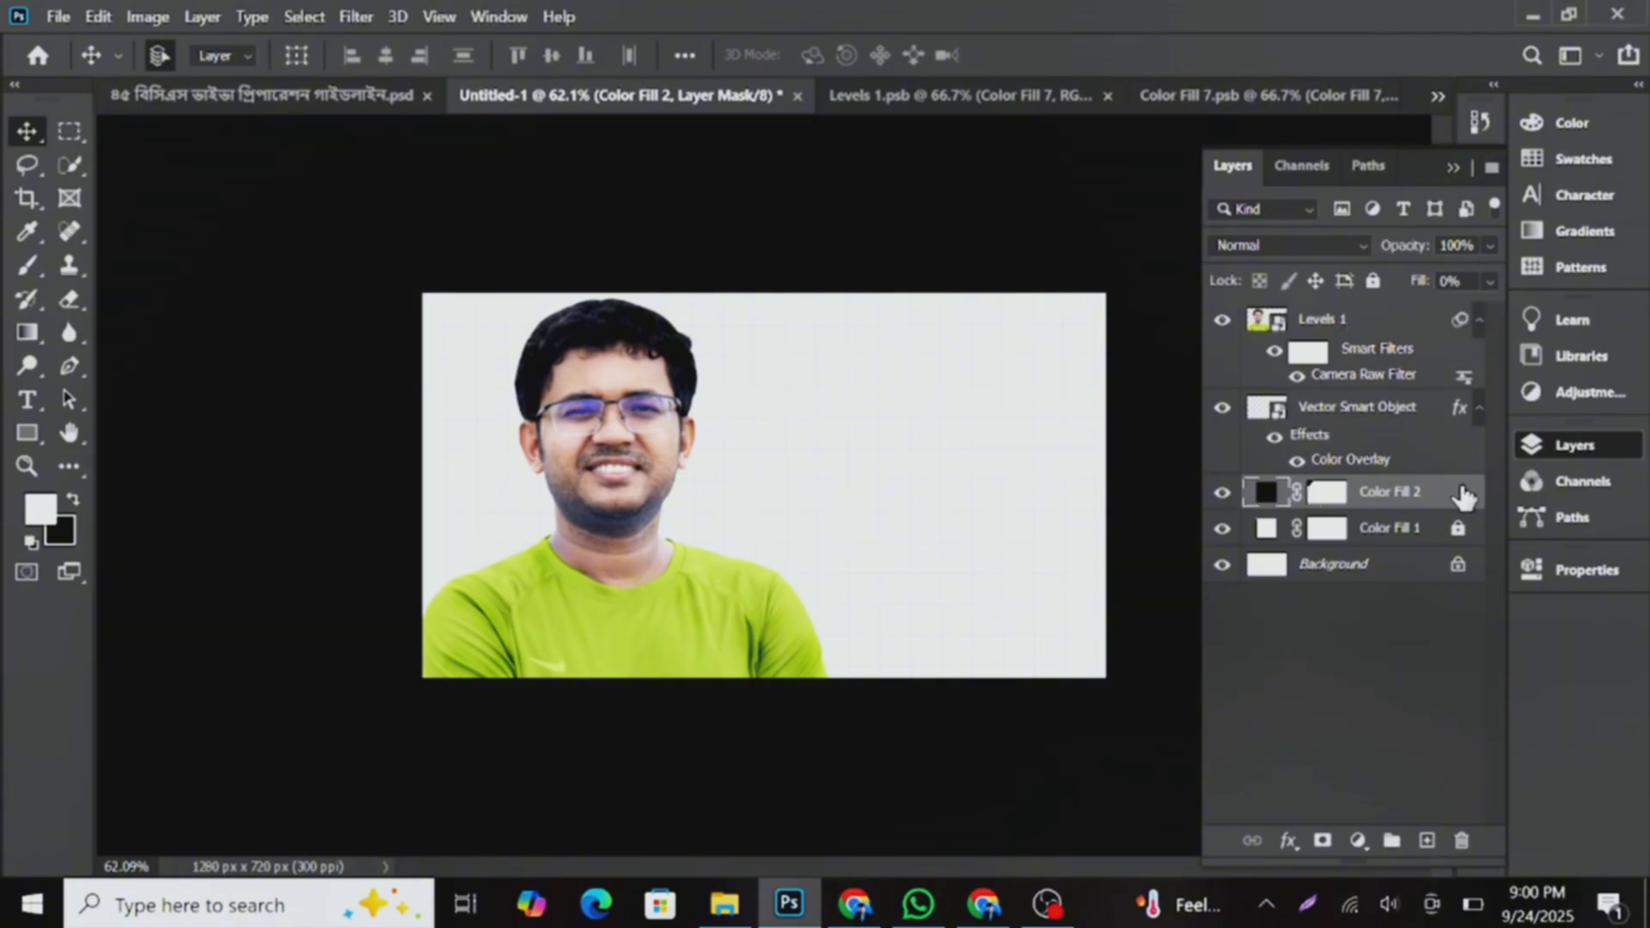
double_click(1461, 497)
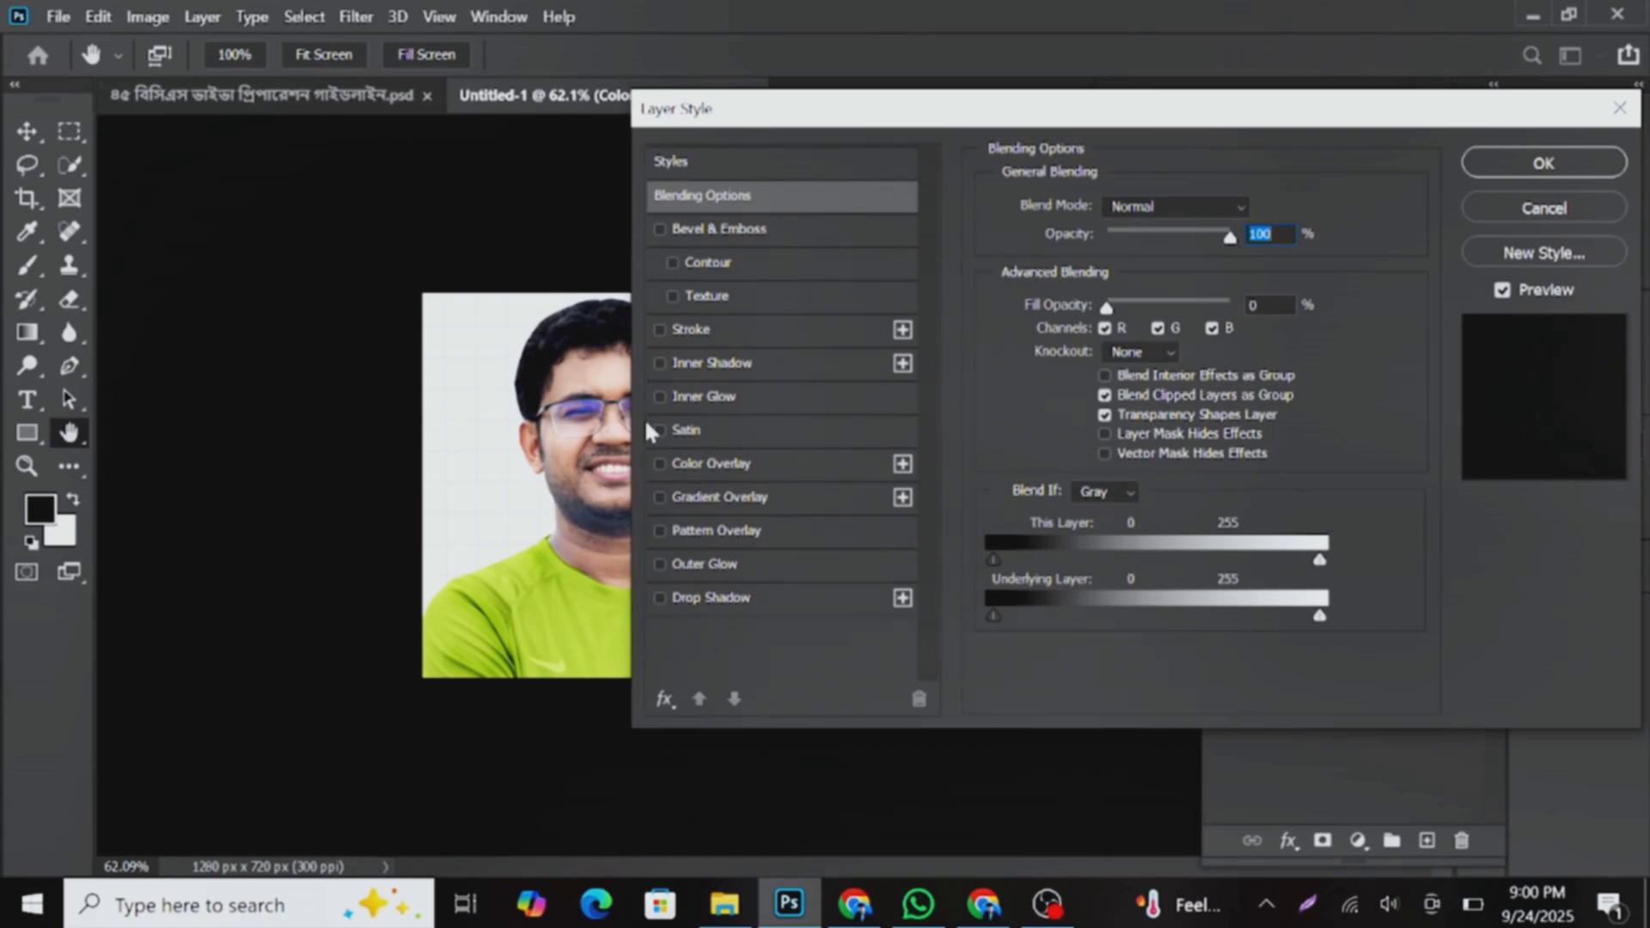
left_click(660, 328)
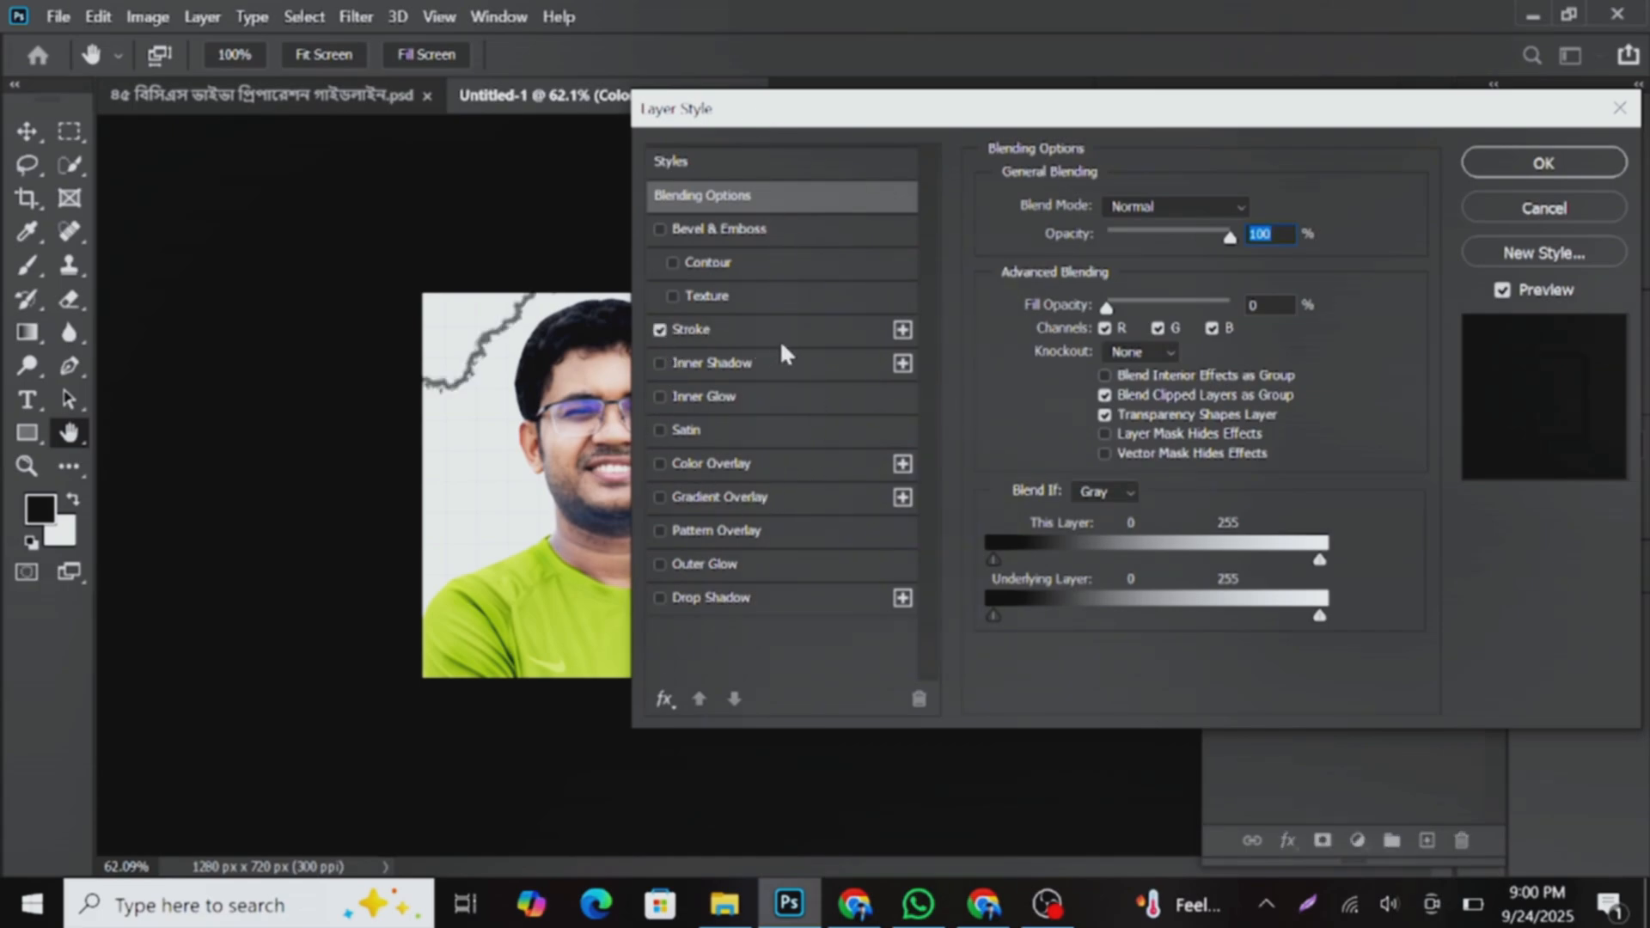
left_click(813, 328)
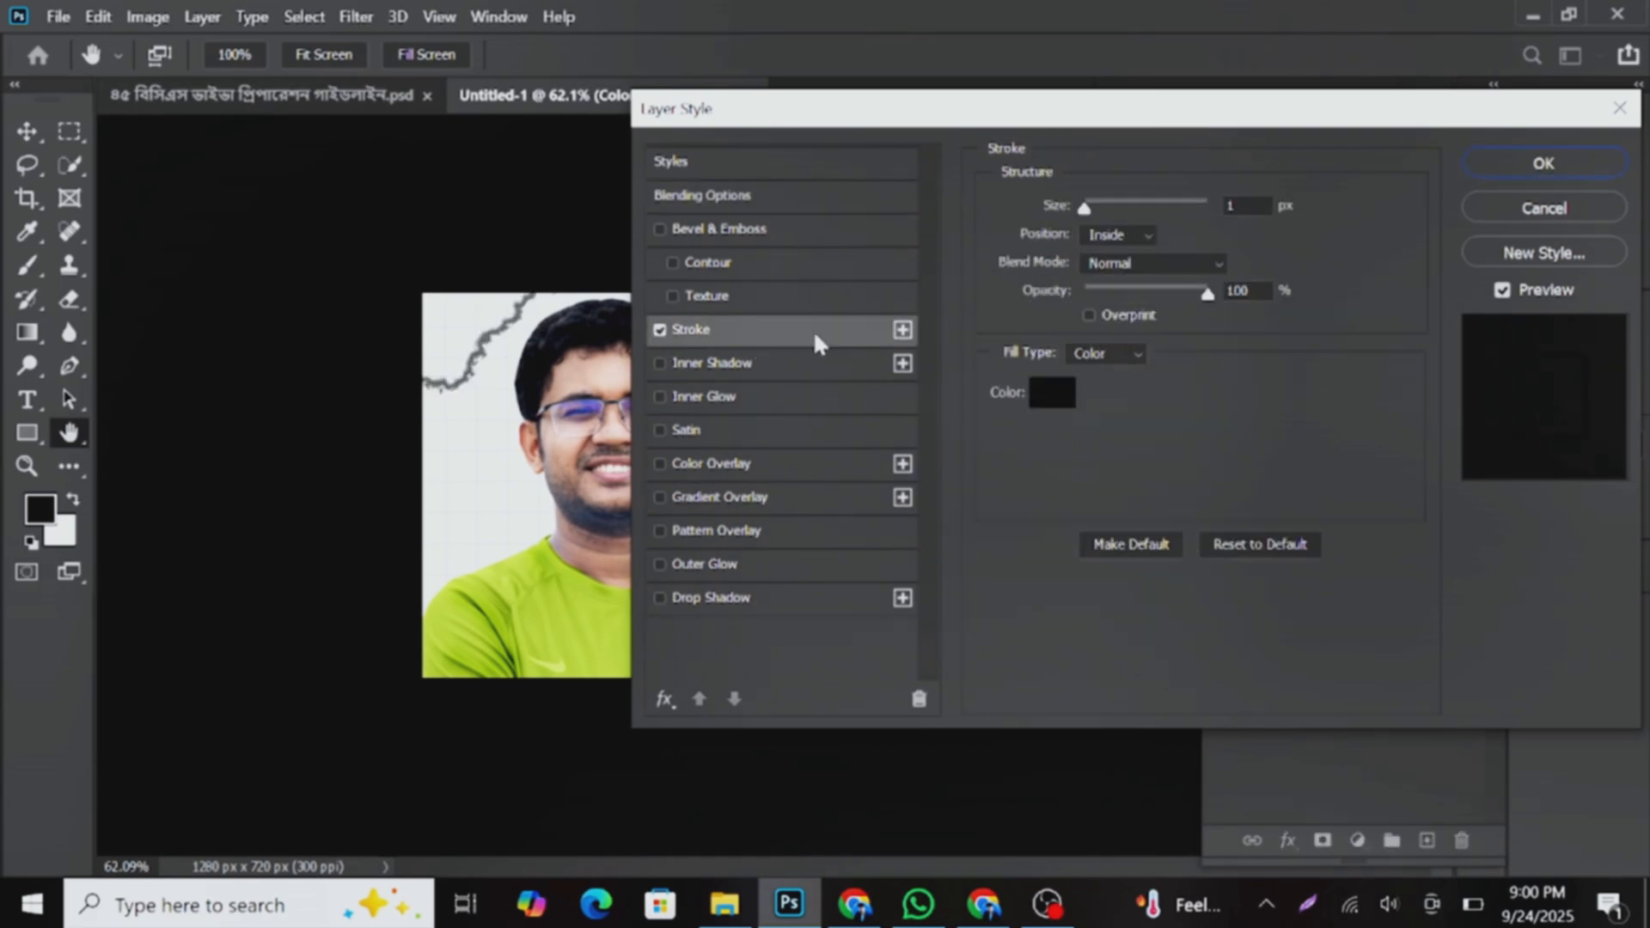
left_click(1526, 163)
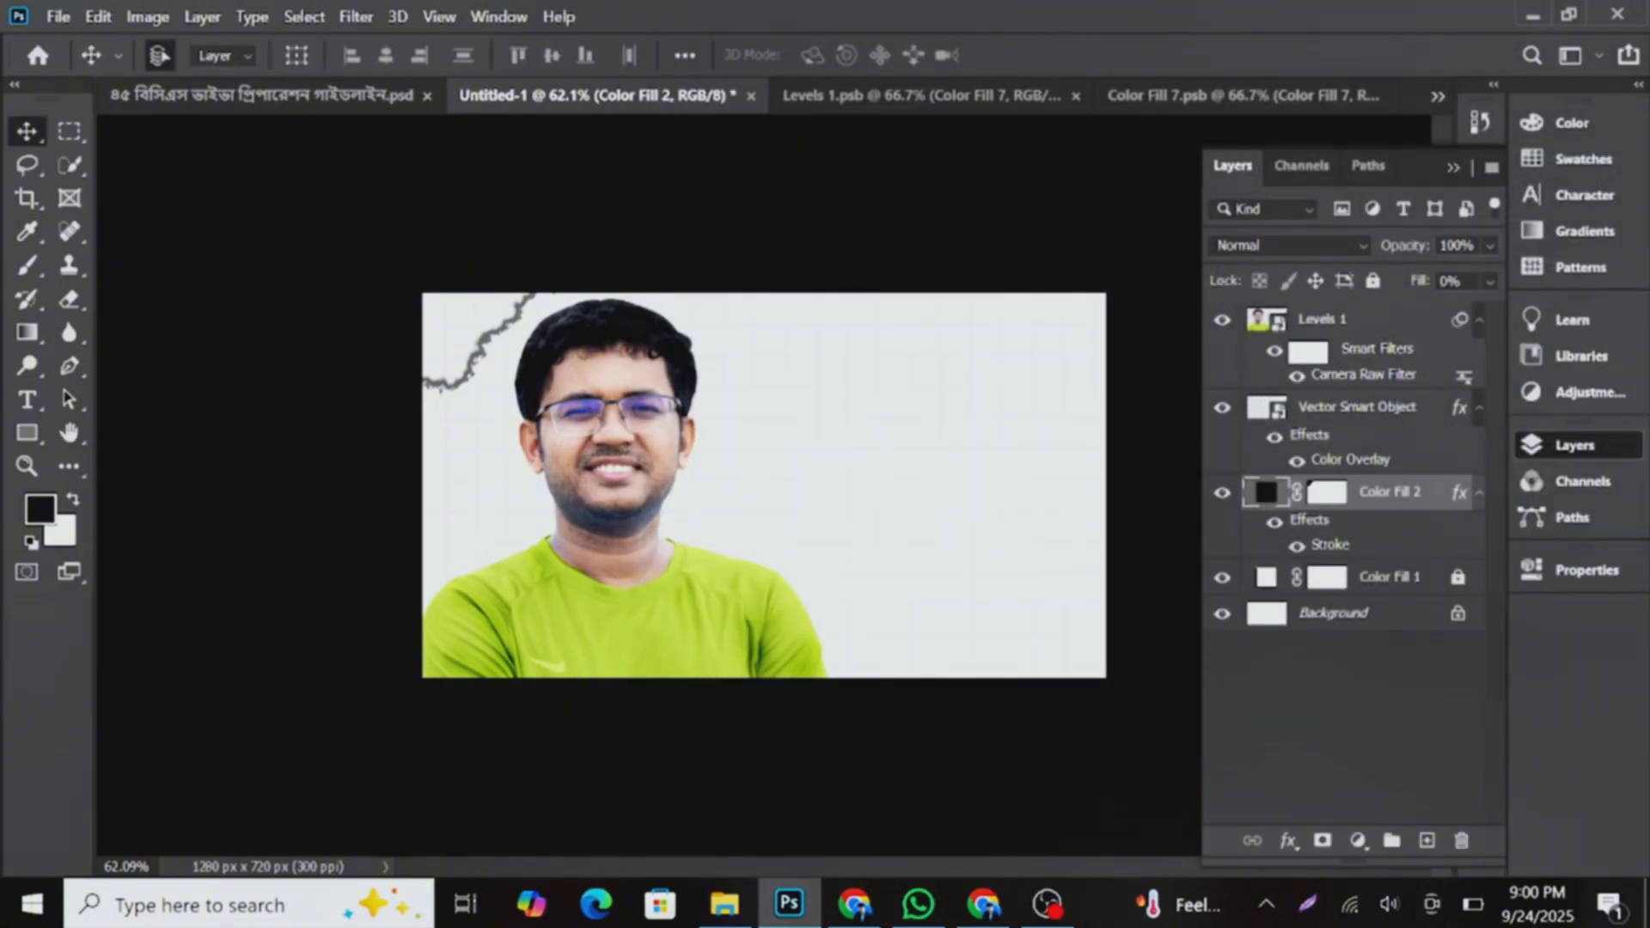
scroll(1452, 246, "down", 2)
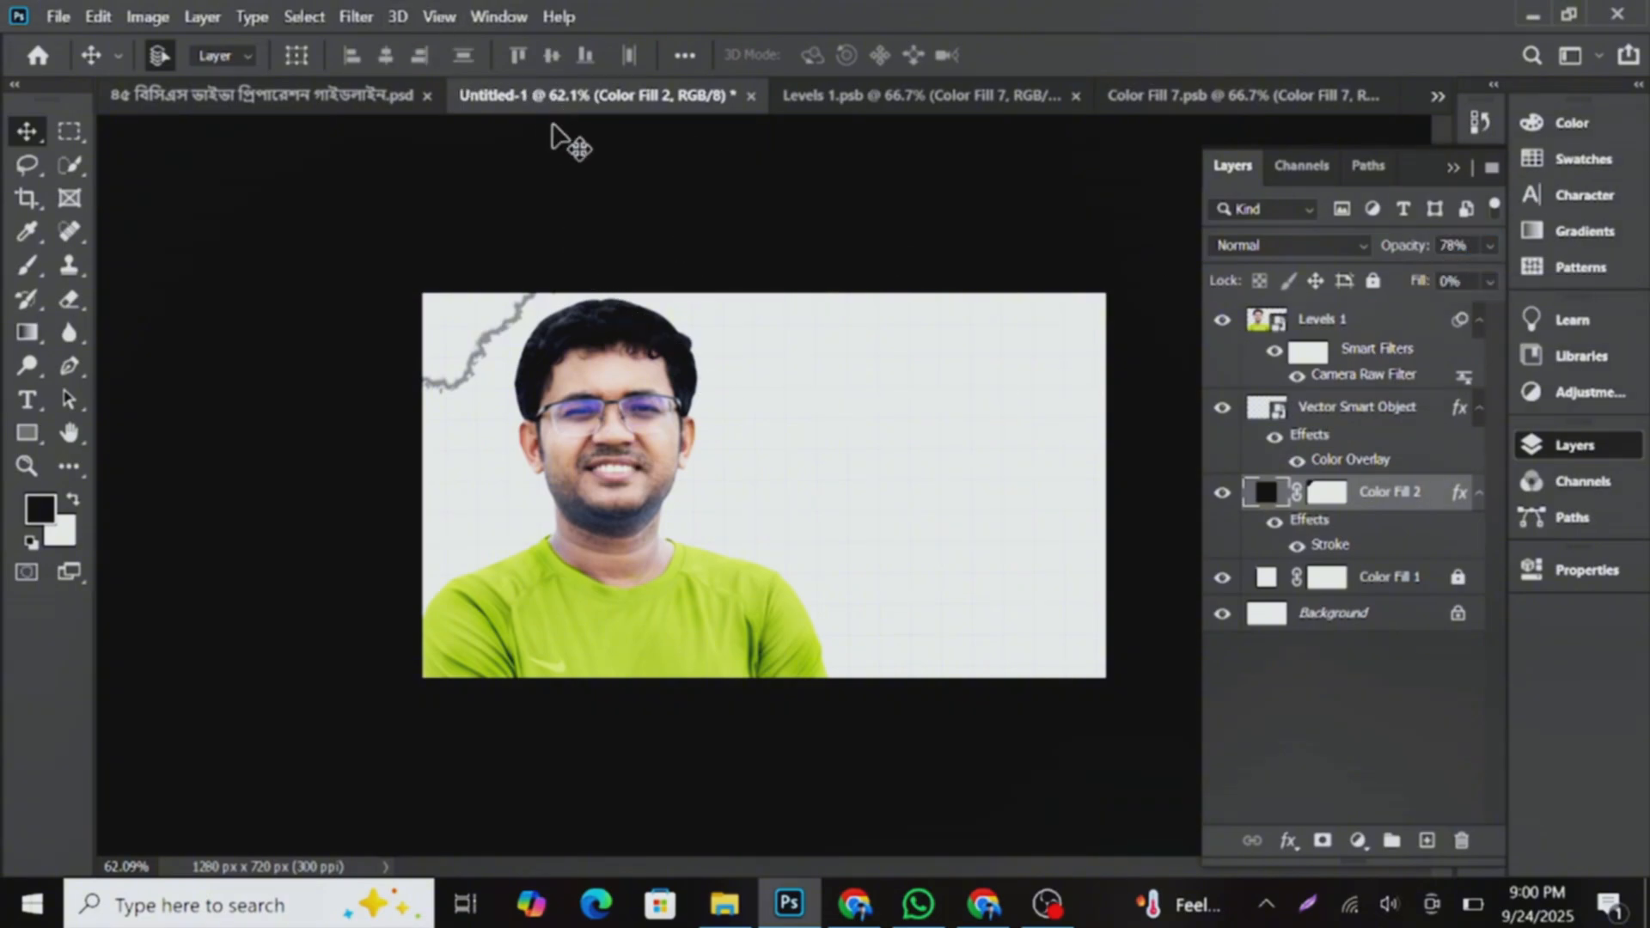
- Copy the four Bengali text layers, from the small ৪৫ বিসিএস down to ভাইভা প্রিপারেশন, from the original thumbnail PSD into Untitled-1
left_click(363, 99)
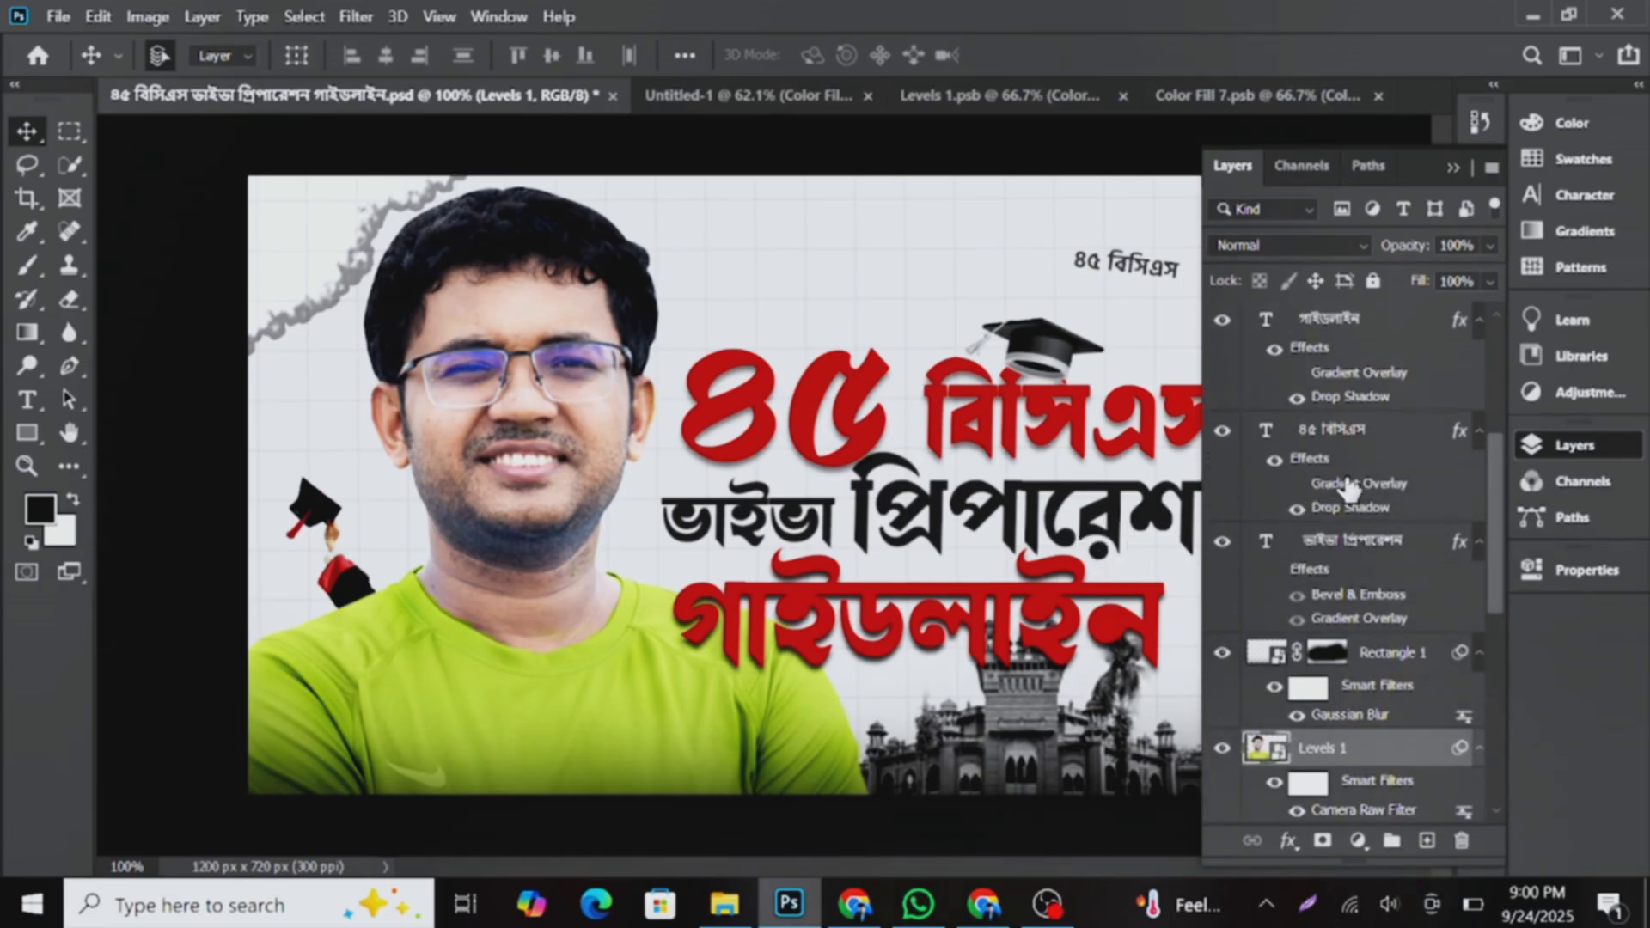
scroll(1349, 488, "up", 2)
scroll(1354, 452, "up", 2)
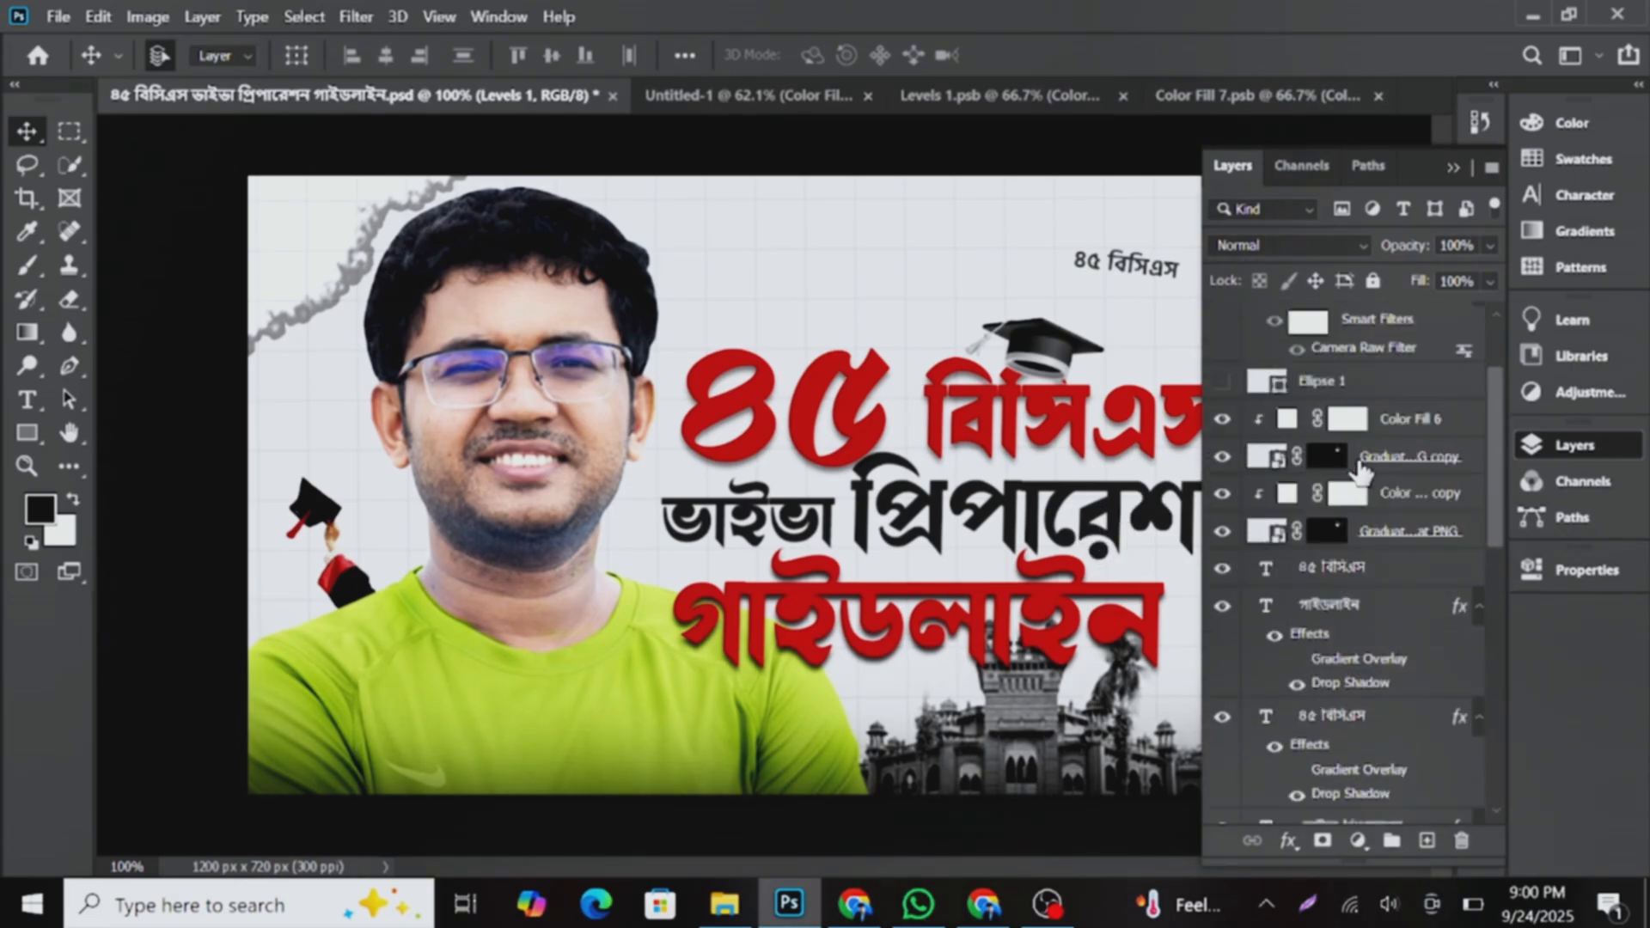
scroll(1375, 452, "down", 3)
left_click(1379, 382)
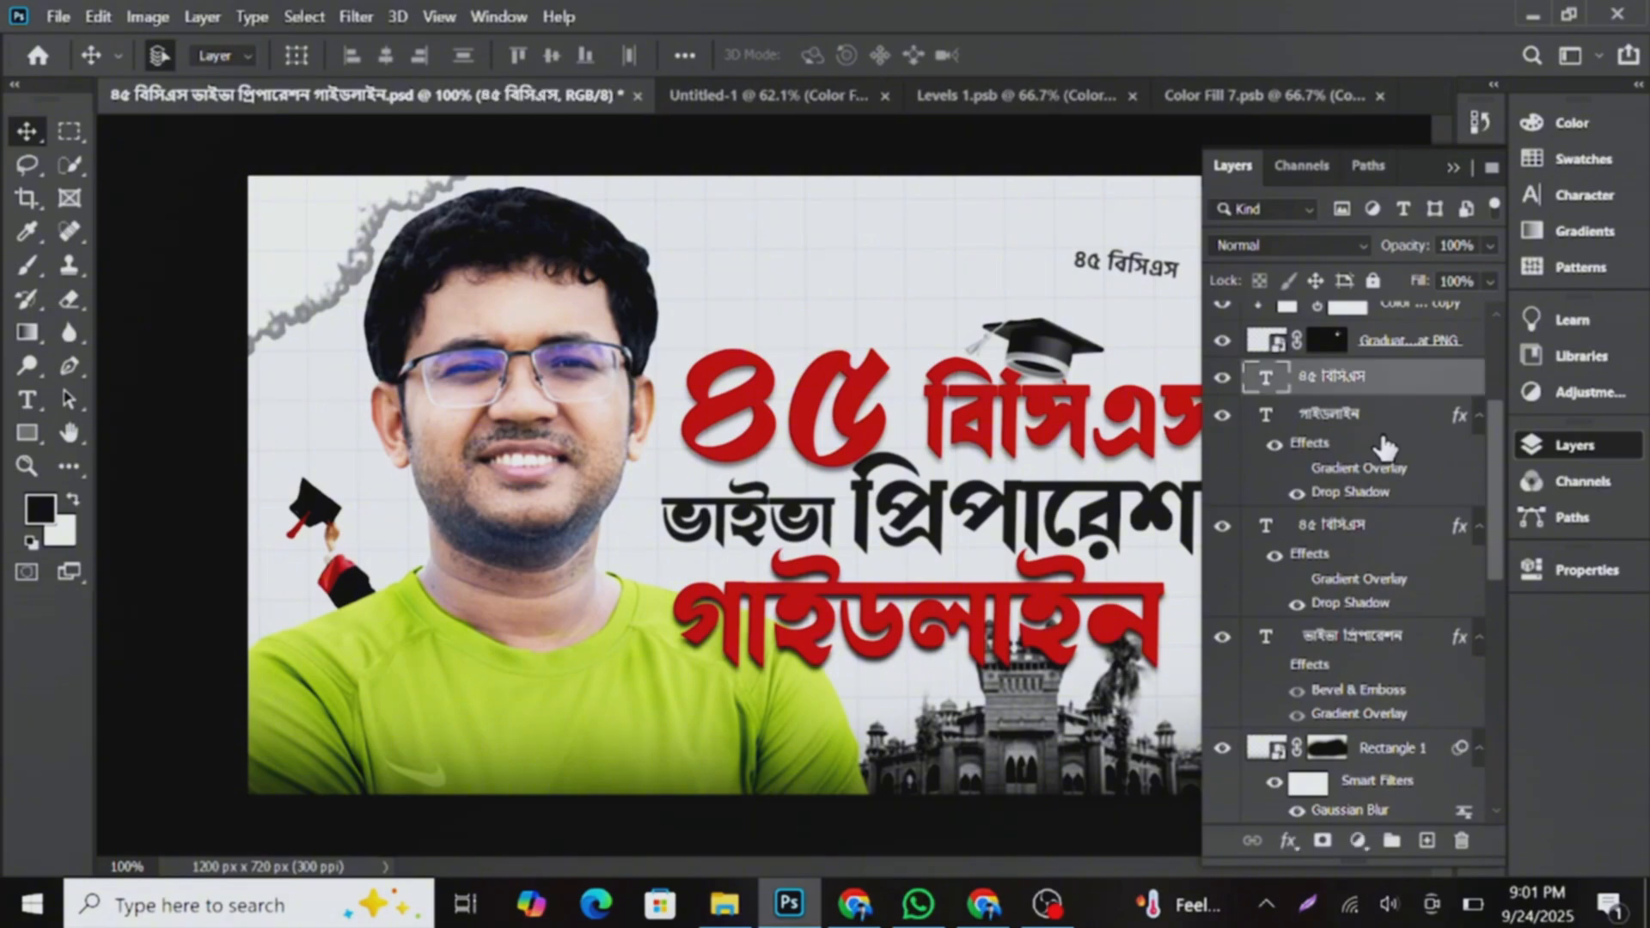
left_click(1407, 640)
left_click(1395, 380, "shift")
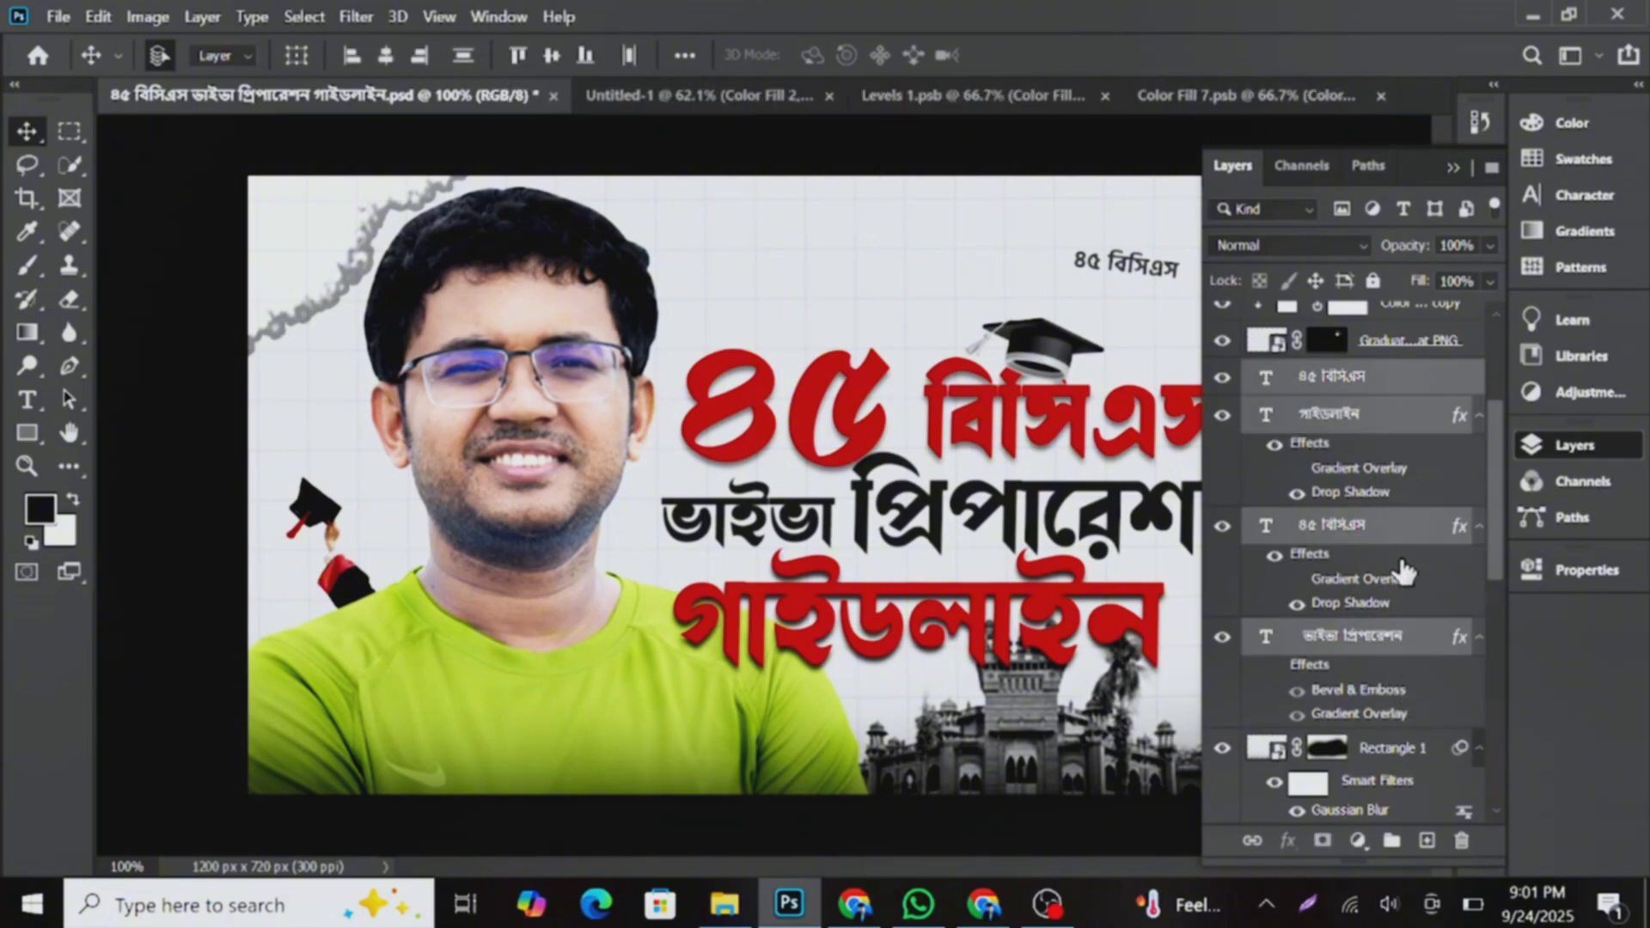
left_click_drag(1405, 638, 769, 428)
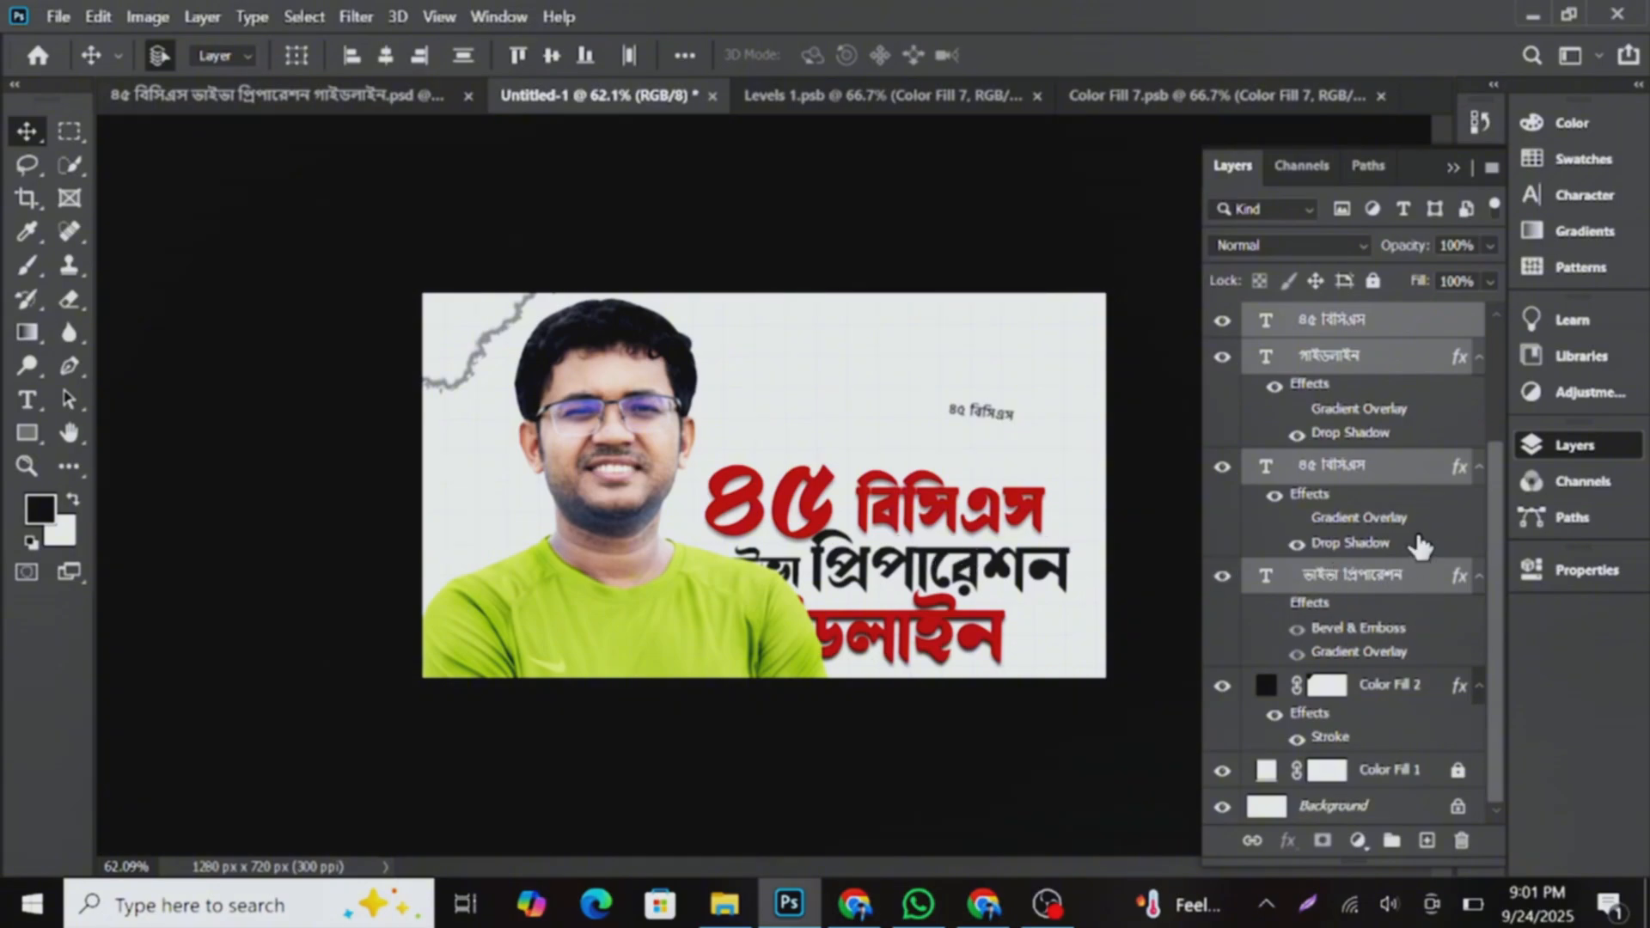
- Move the four text layers above the Levels 1 portrait layer and shift the title block slightly up and right on the canvas
left_click_drag(1419, 470, 1401, 316)
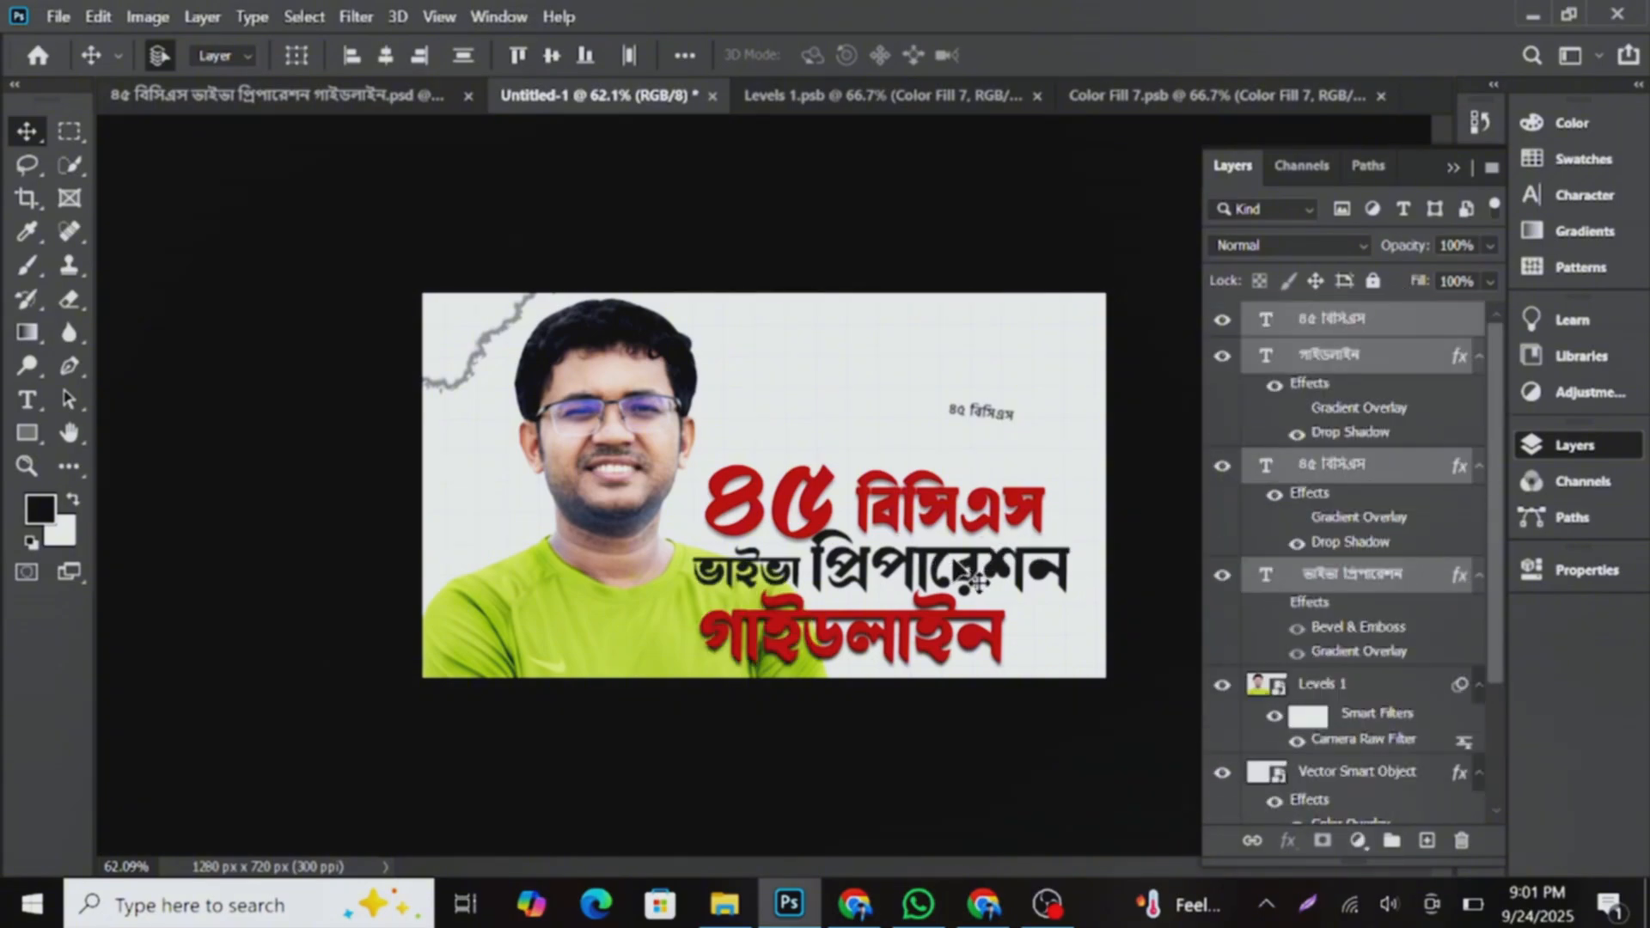
left_click_drag(978, 582, 964, 551)
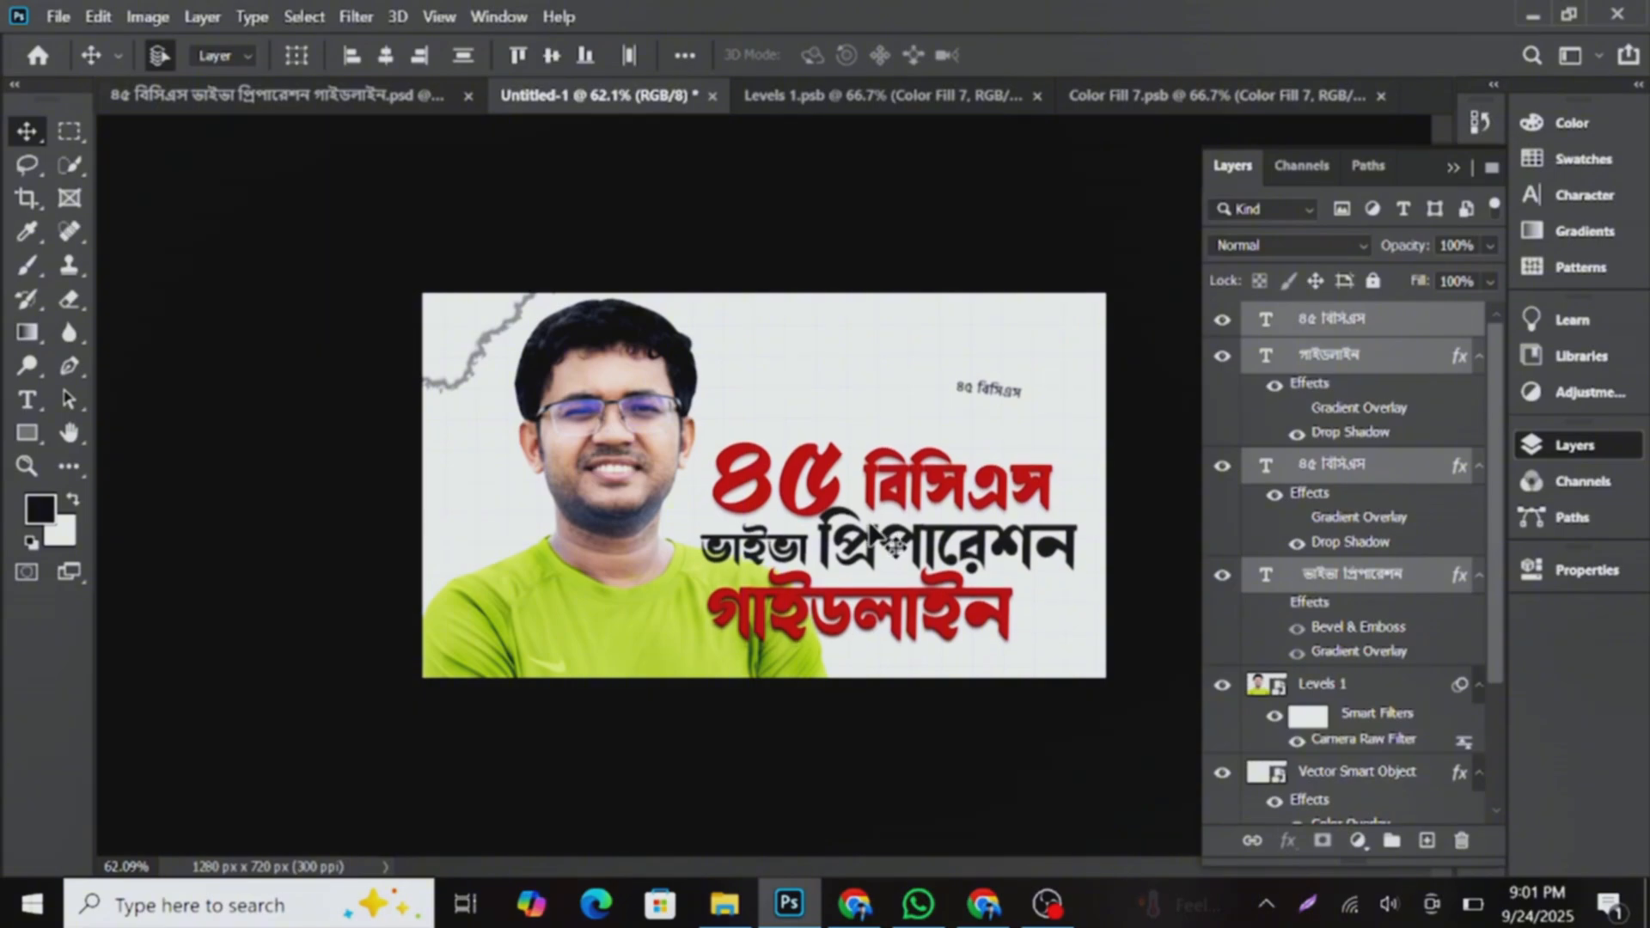
left_click(265, 456)
- Draw an ellipse shape of about 196 x 61 px around the small ৪৫ বিসিএস text above the title
left_click(984, 391)
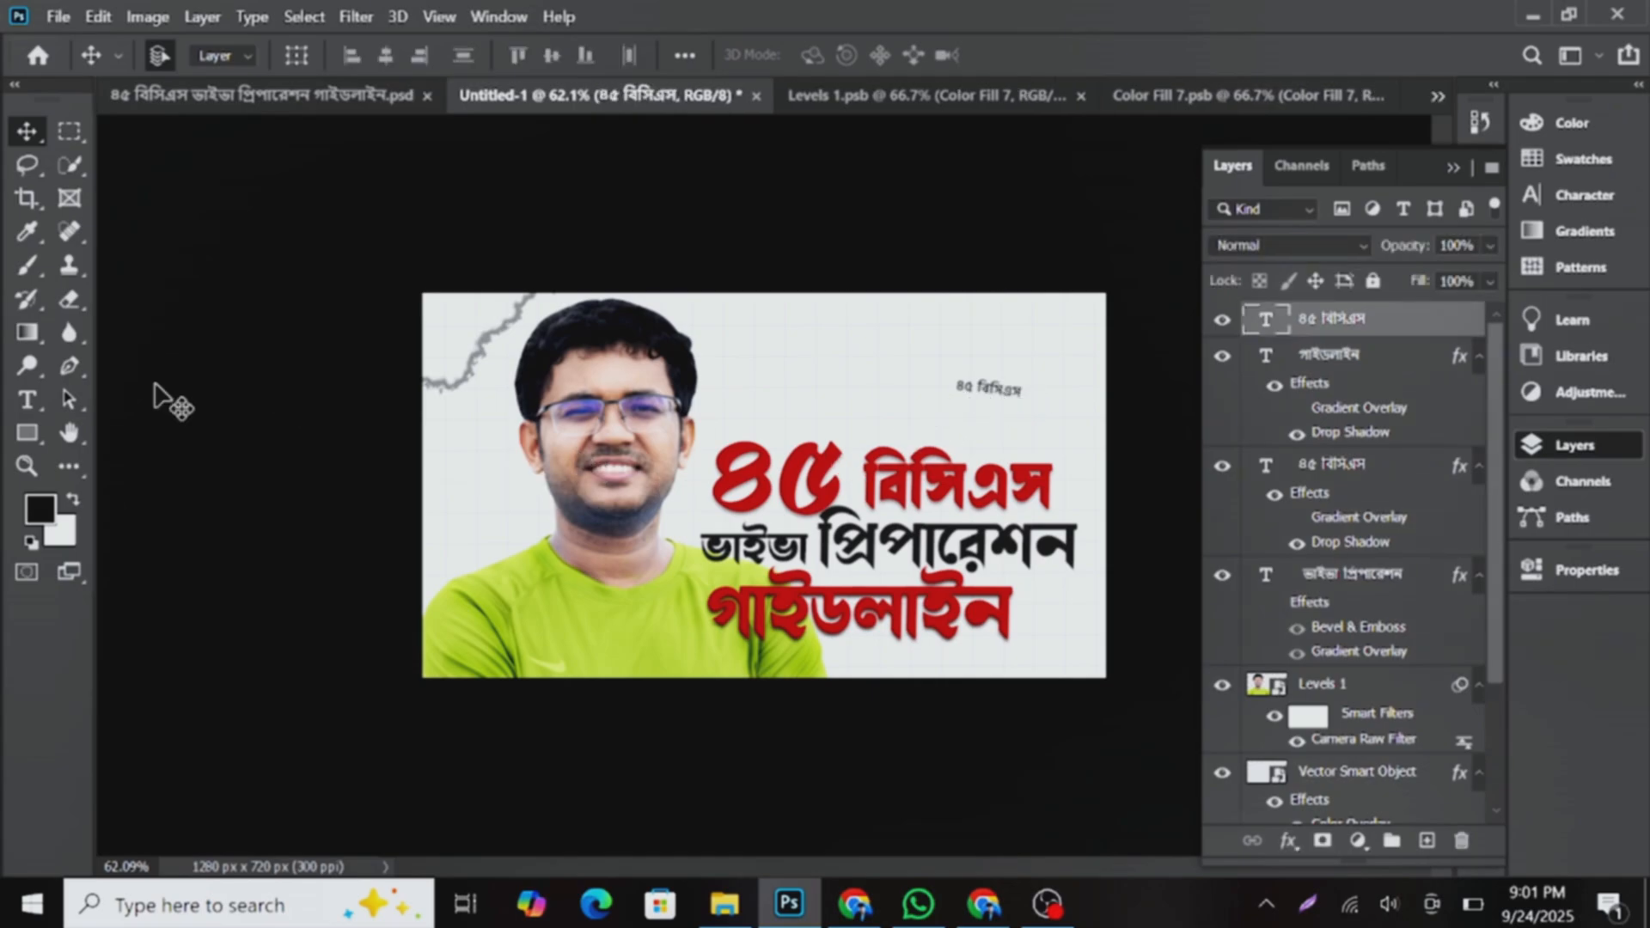
left_click(27, 432)
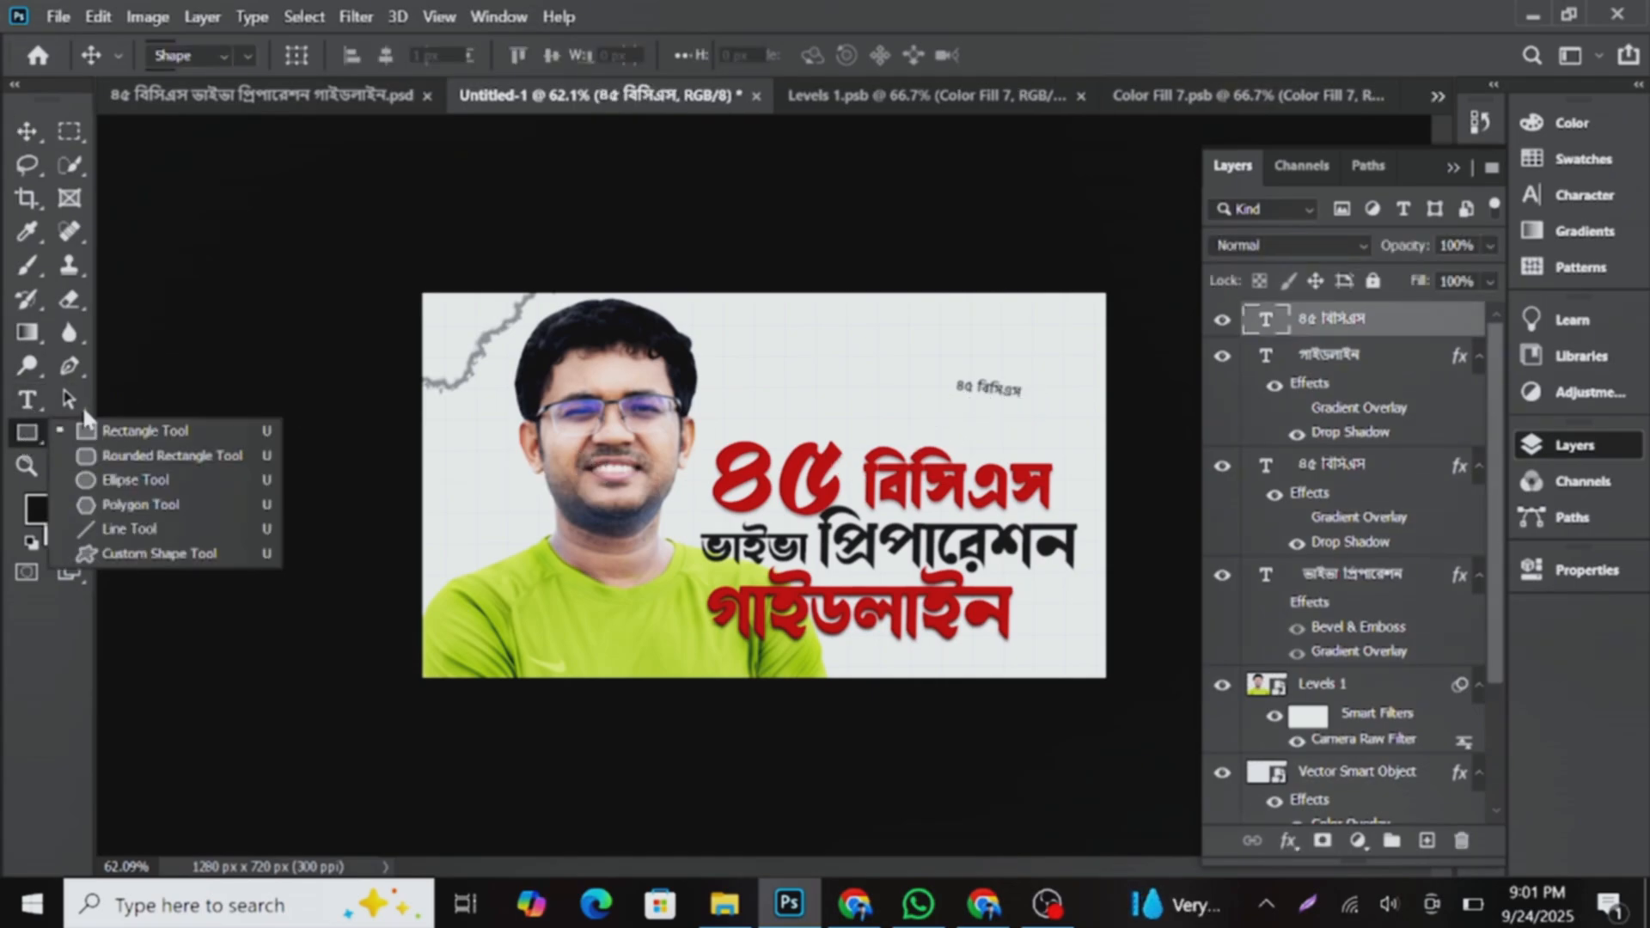
left_click(123, 481)
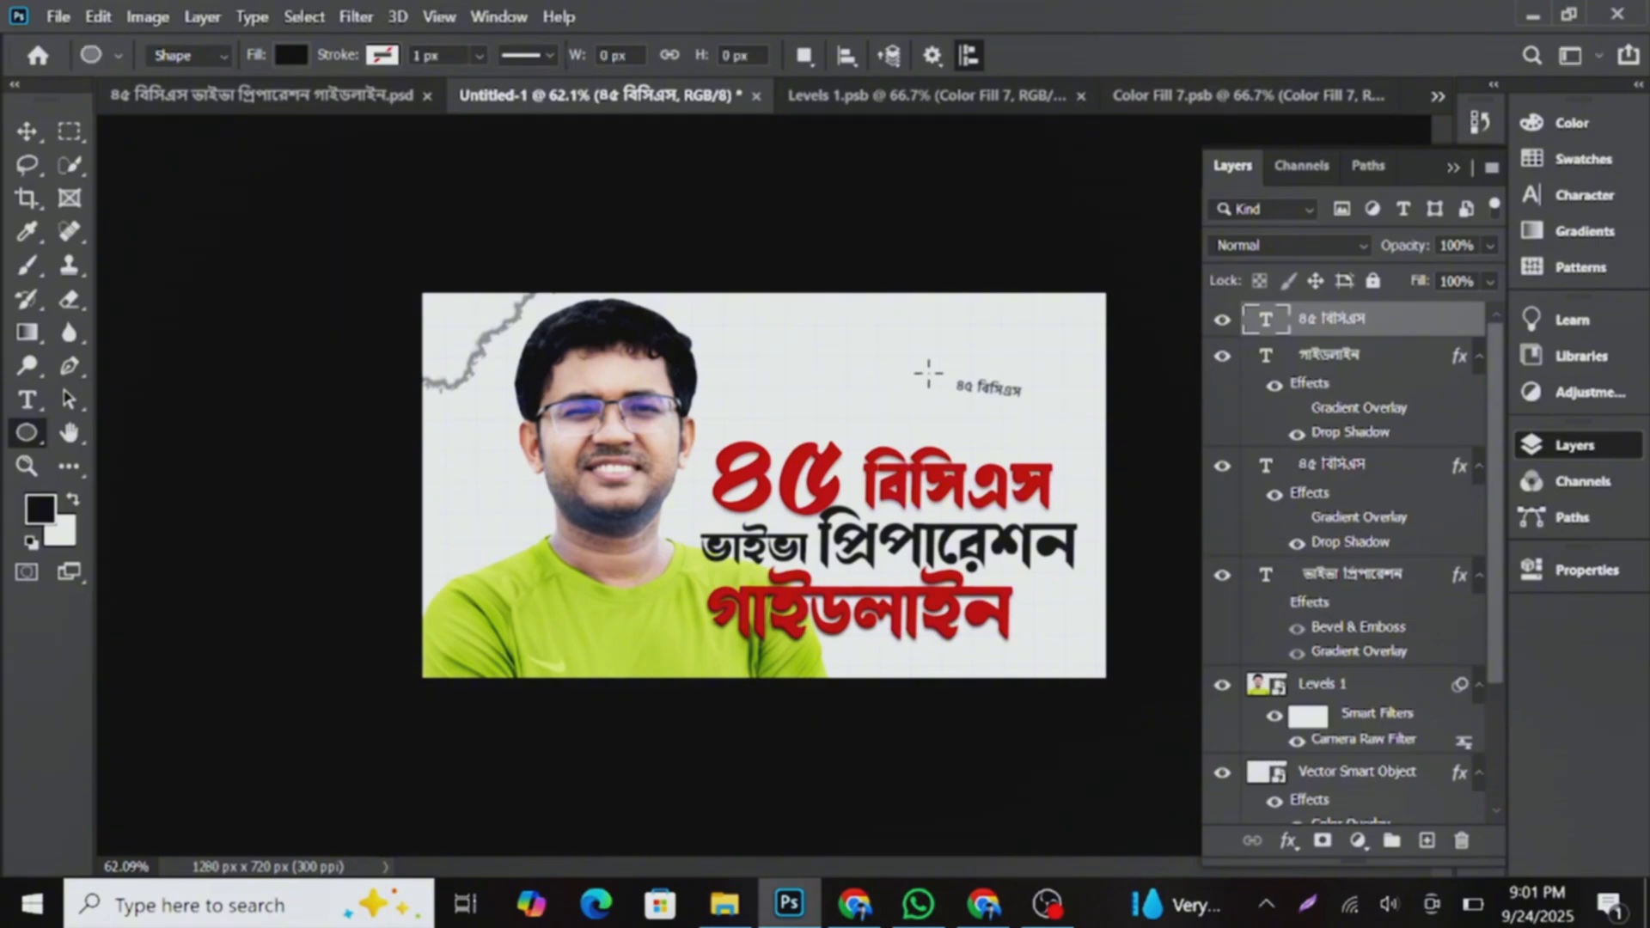
left_click_drag(948, 364, 1051, 396)
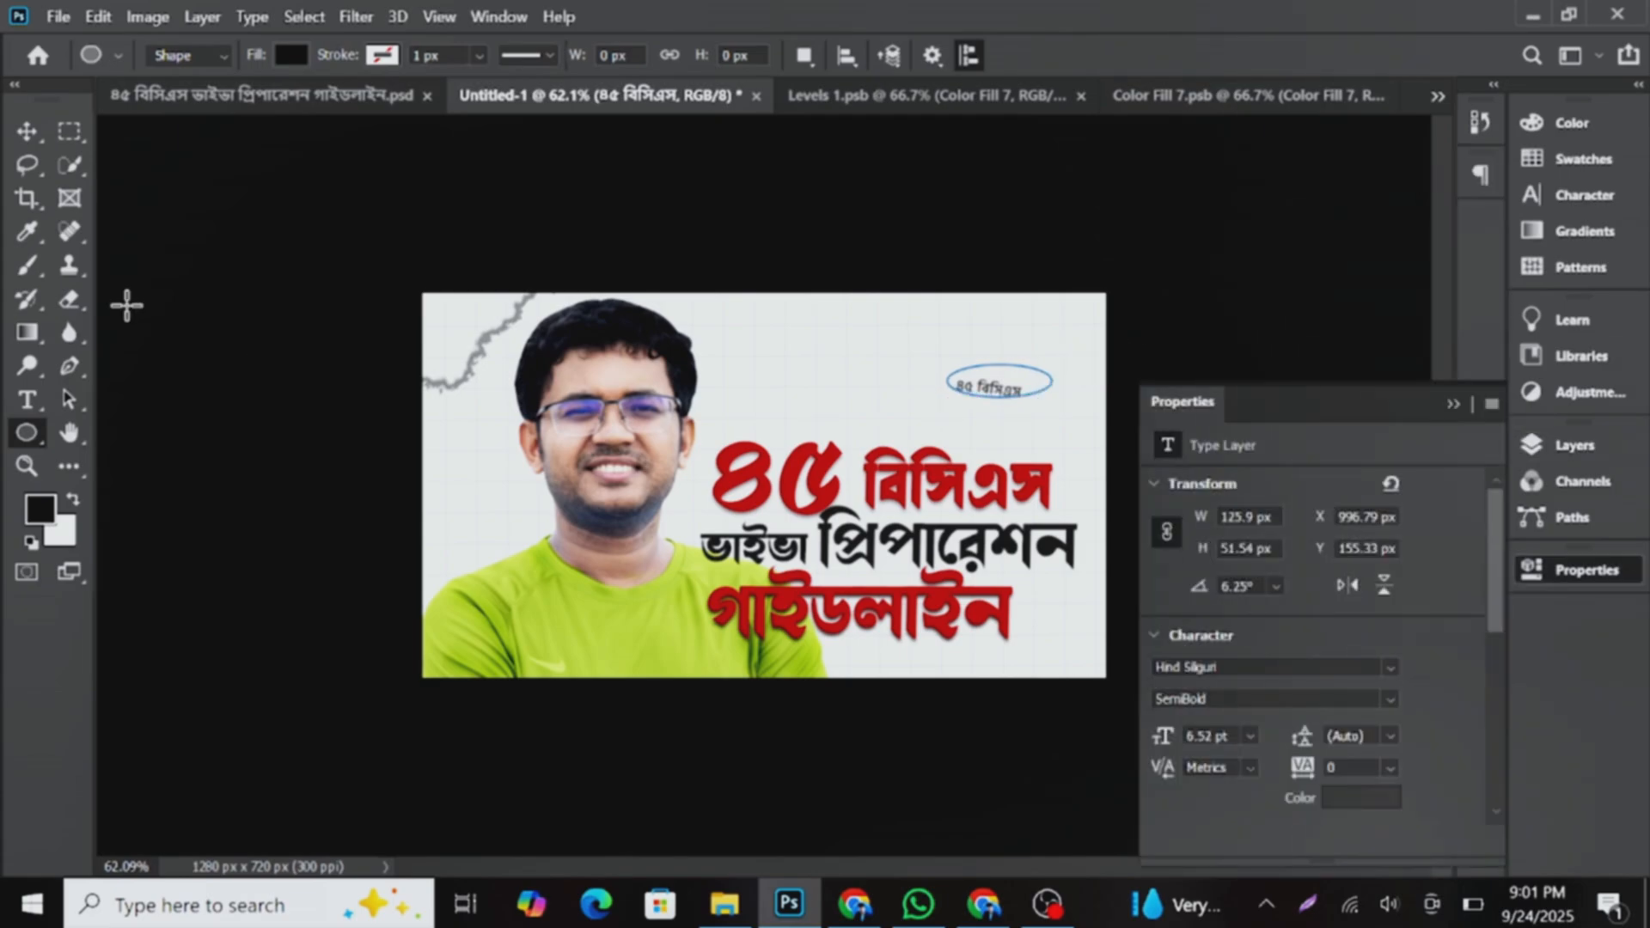
left_click(33, 136)
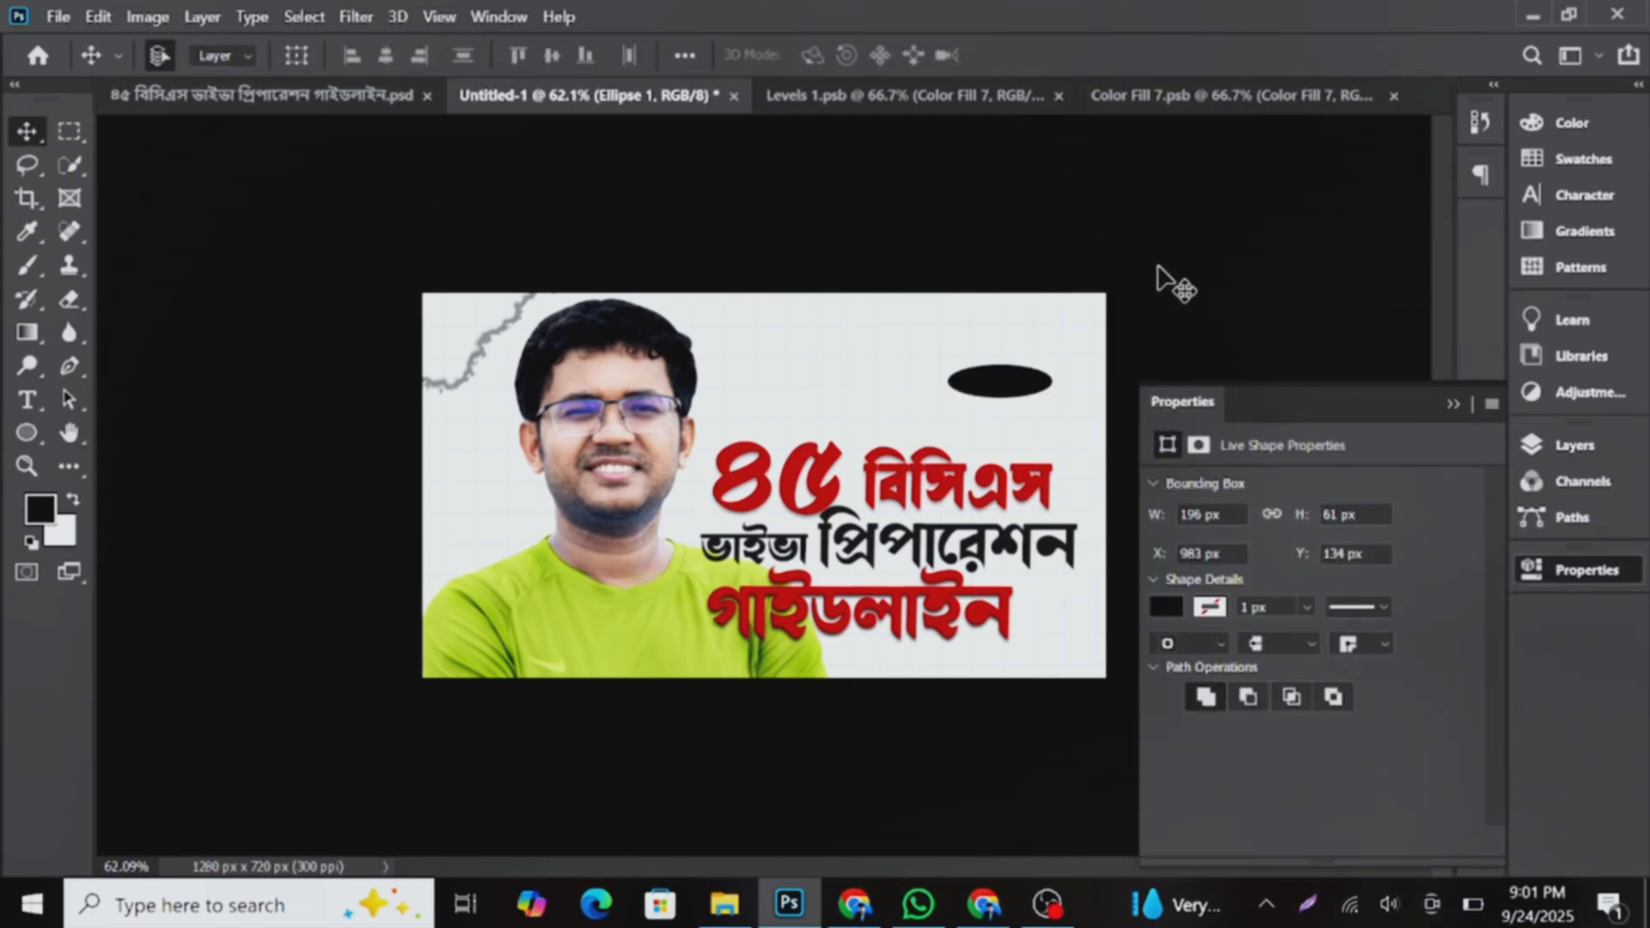
- Set the new ellipse's fill to no color
left_click(21, 428)
left_click(288, 55)
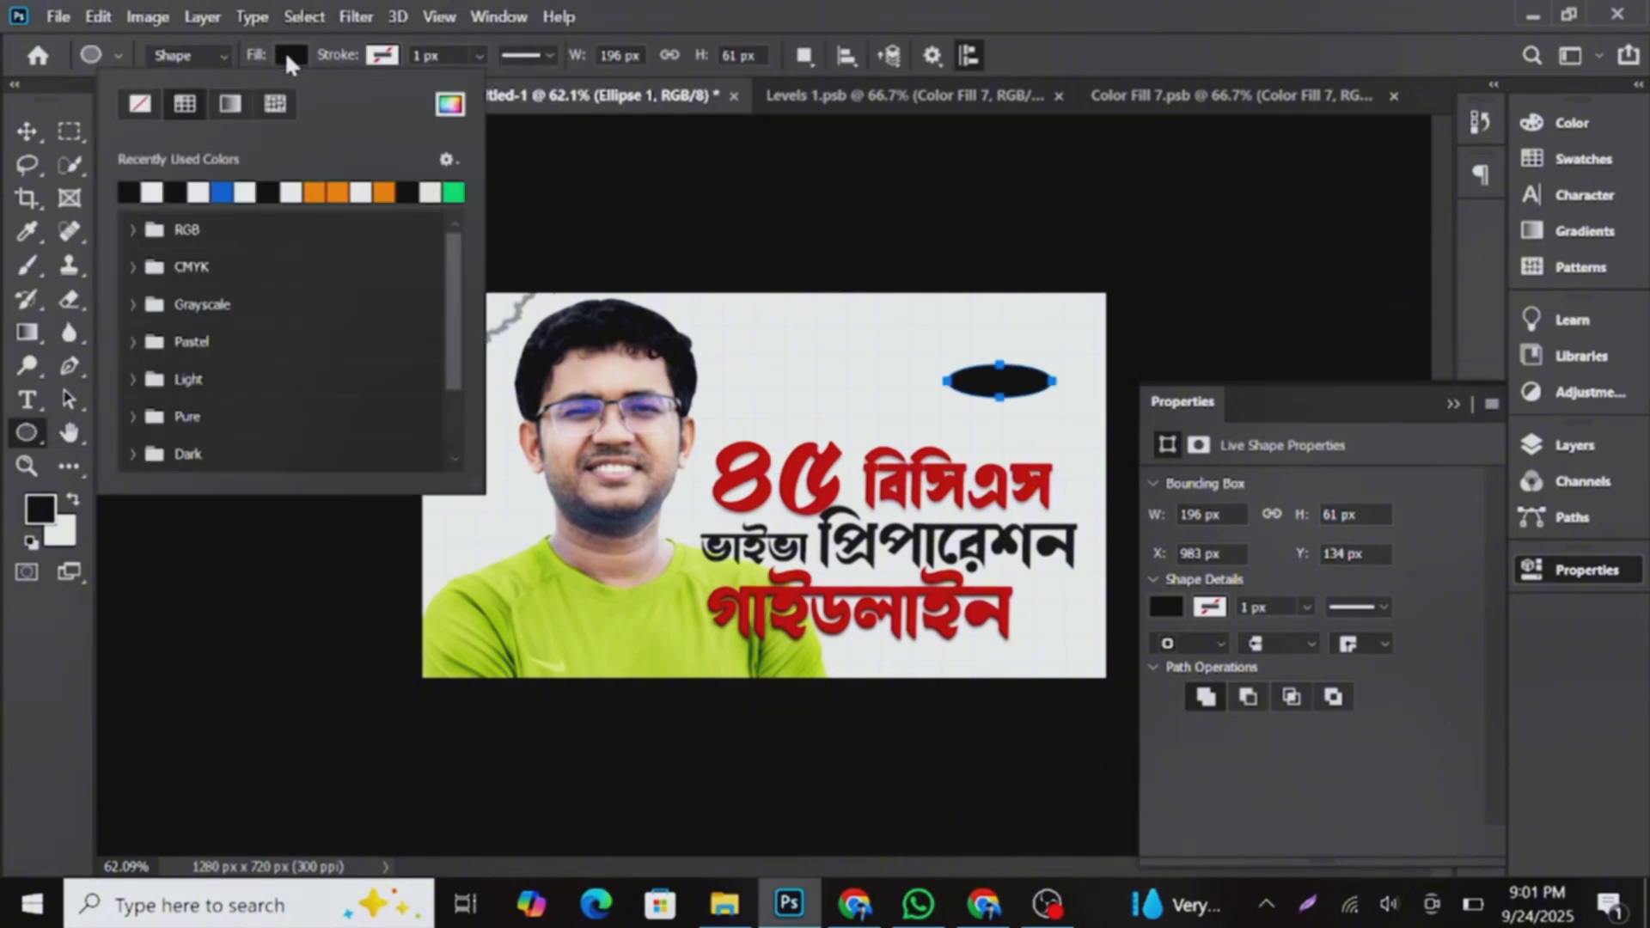
left_click(140, 104)
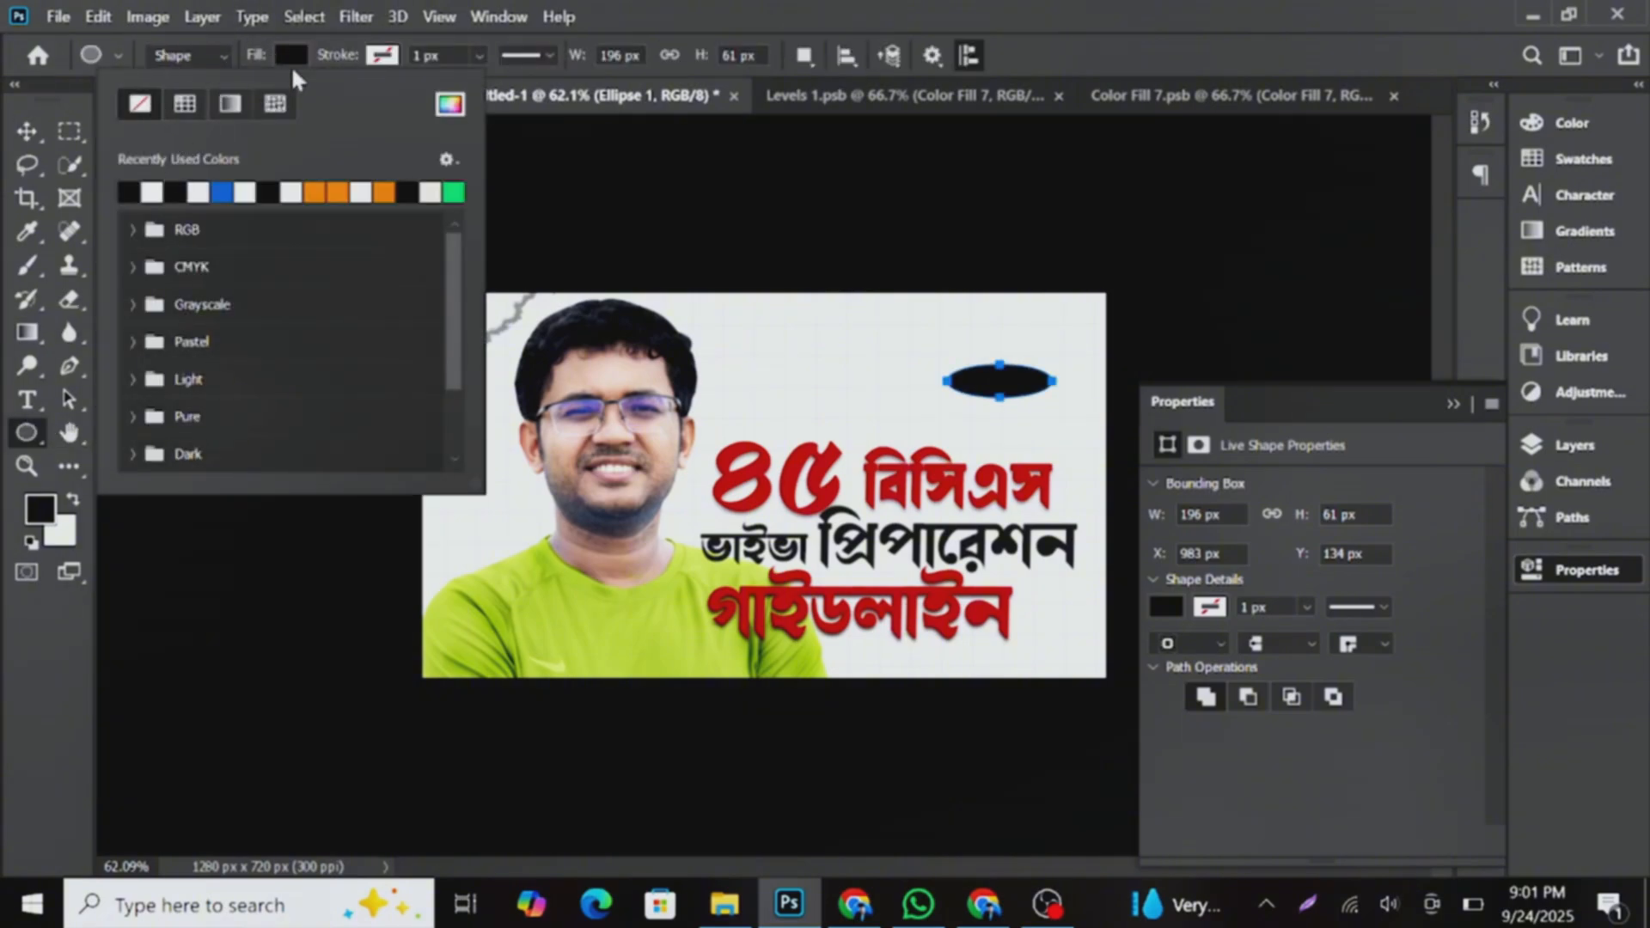
- Give the unfilled ellipse around the small ৪৫ বিসিএস text a black stroke 2 px wide
left_click(381, 55)
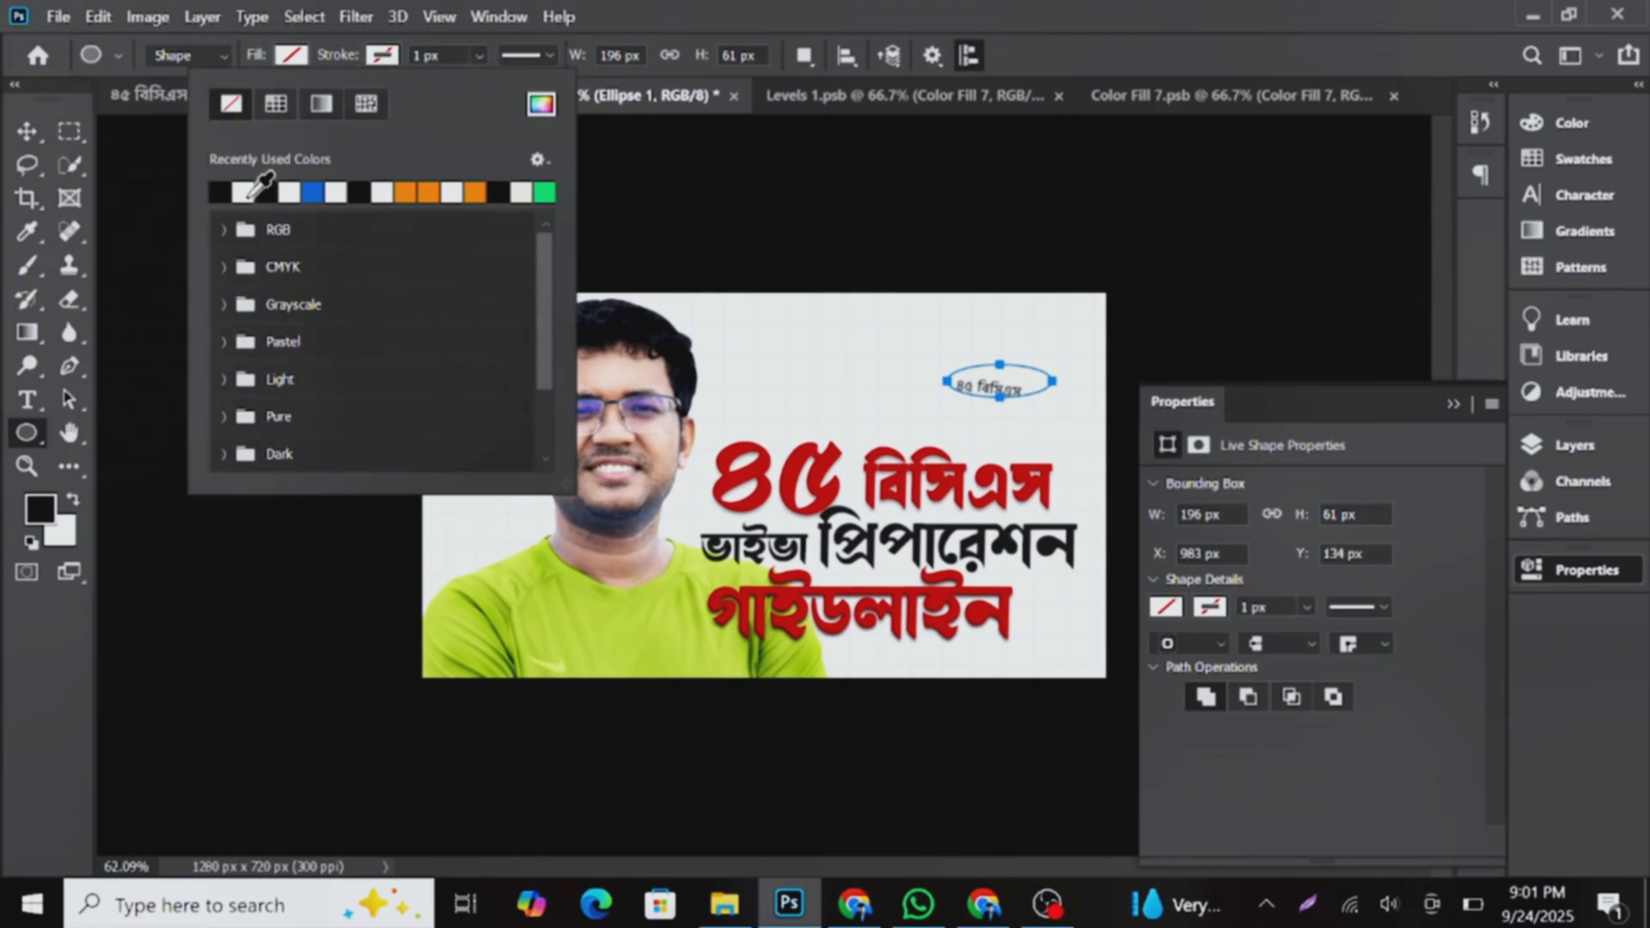
left_click(275, 104)
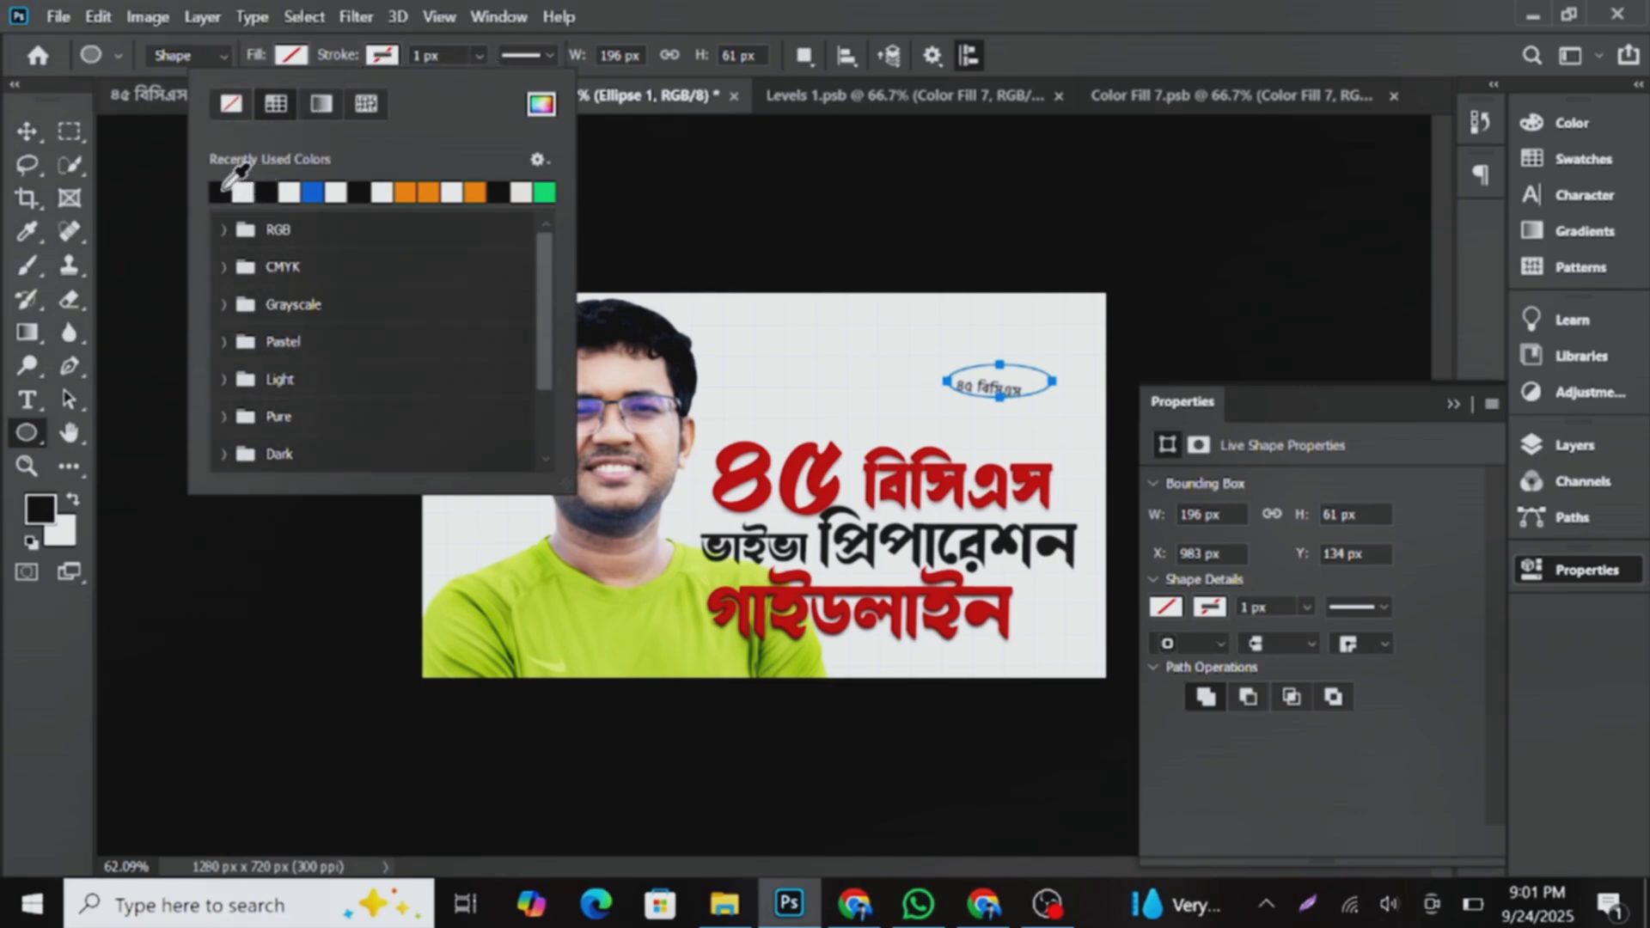
left_click(26, 130)
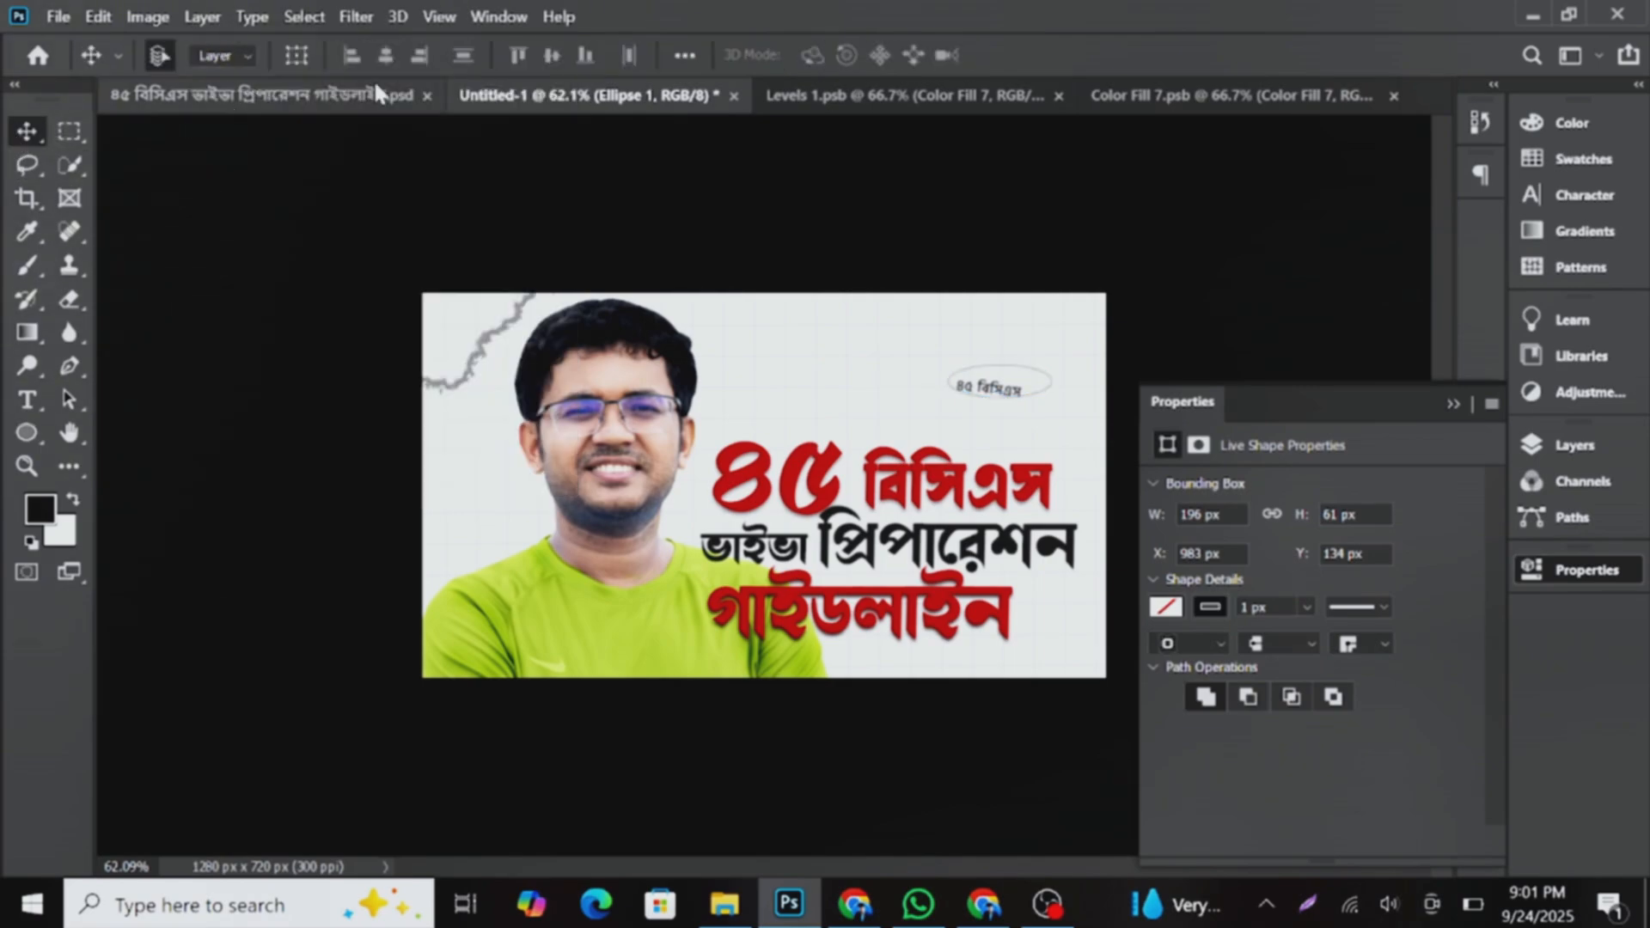
left_click(28, 431)
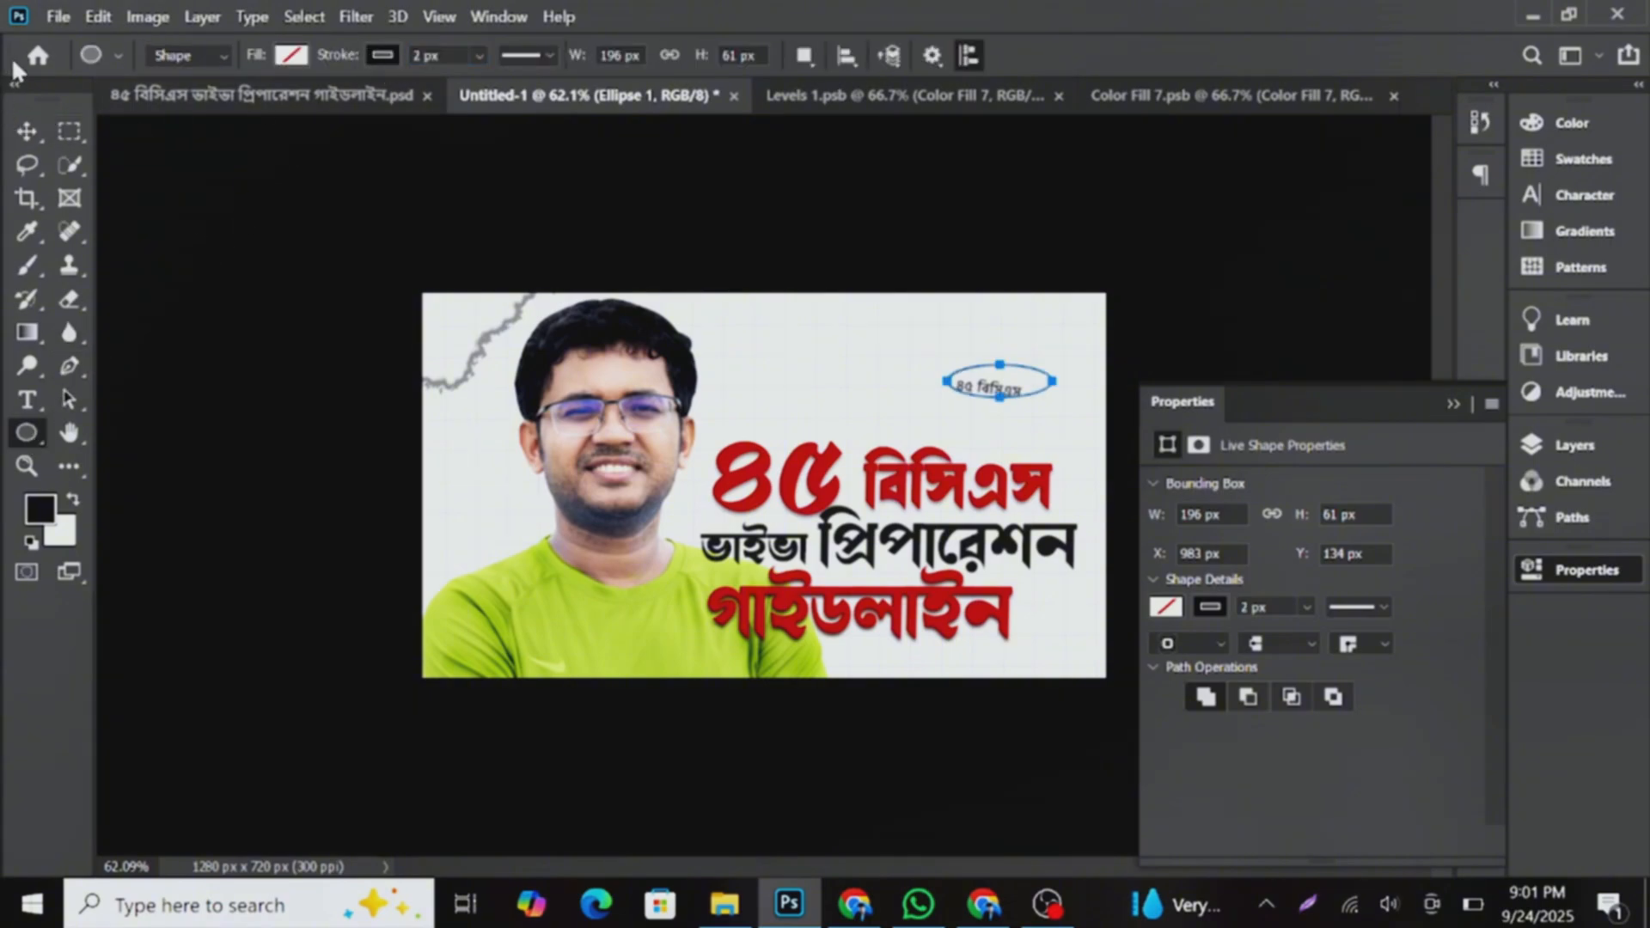
left_click(285, 202)
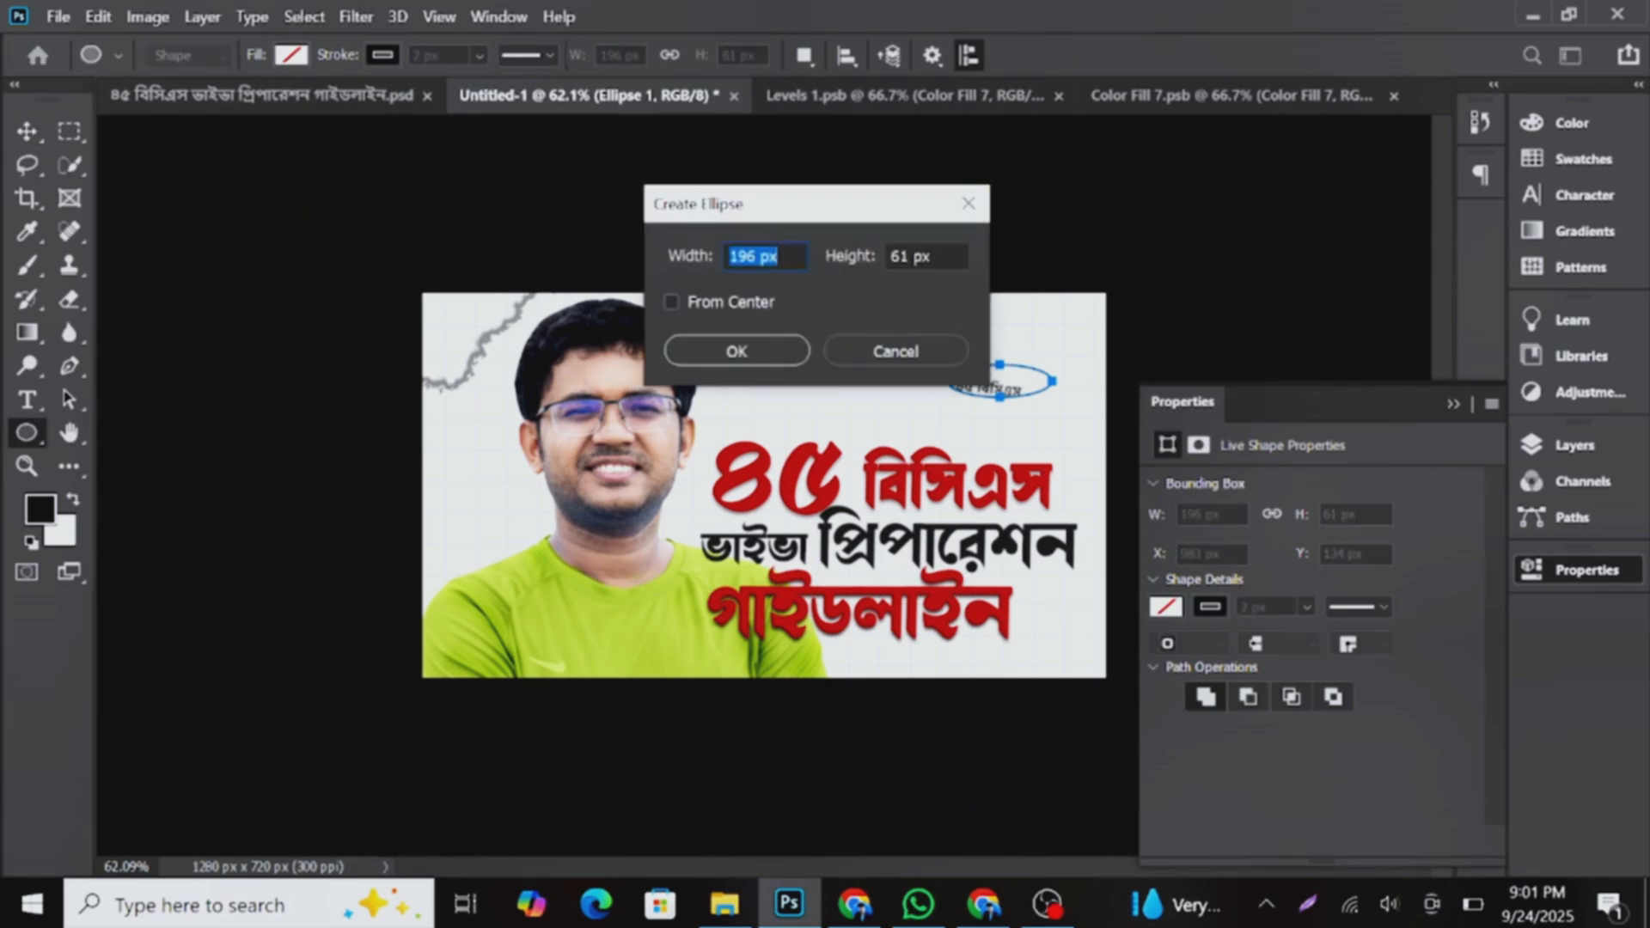
left_click(894, 351)
left_click(27, 130)
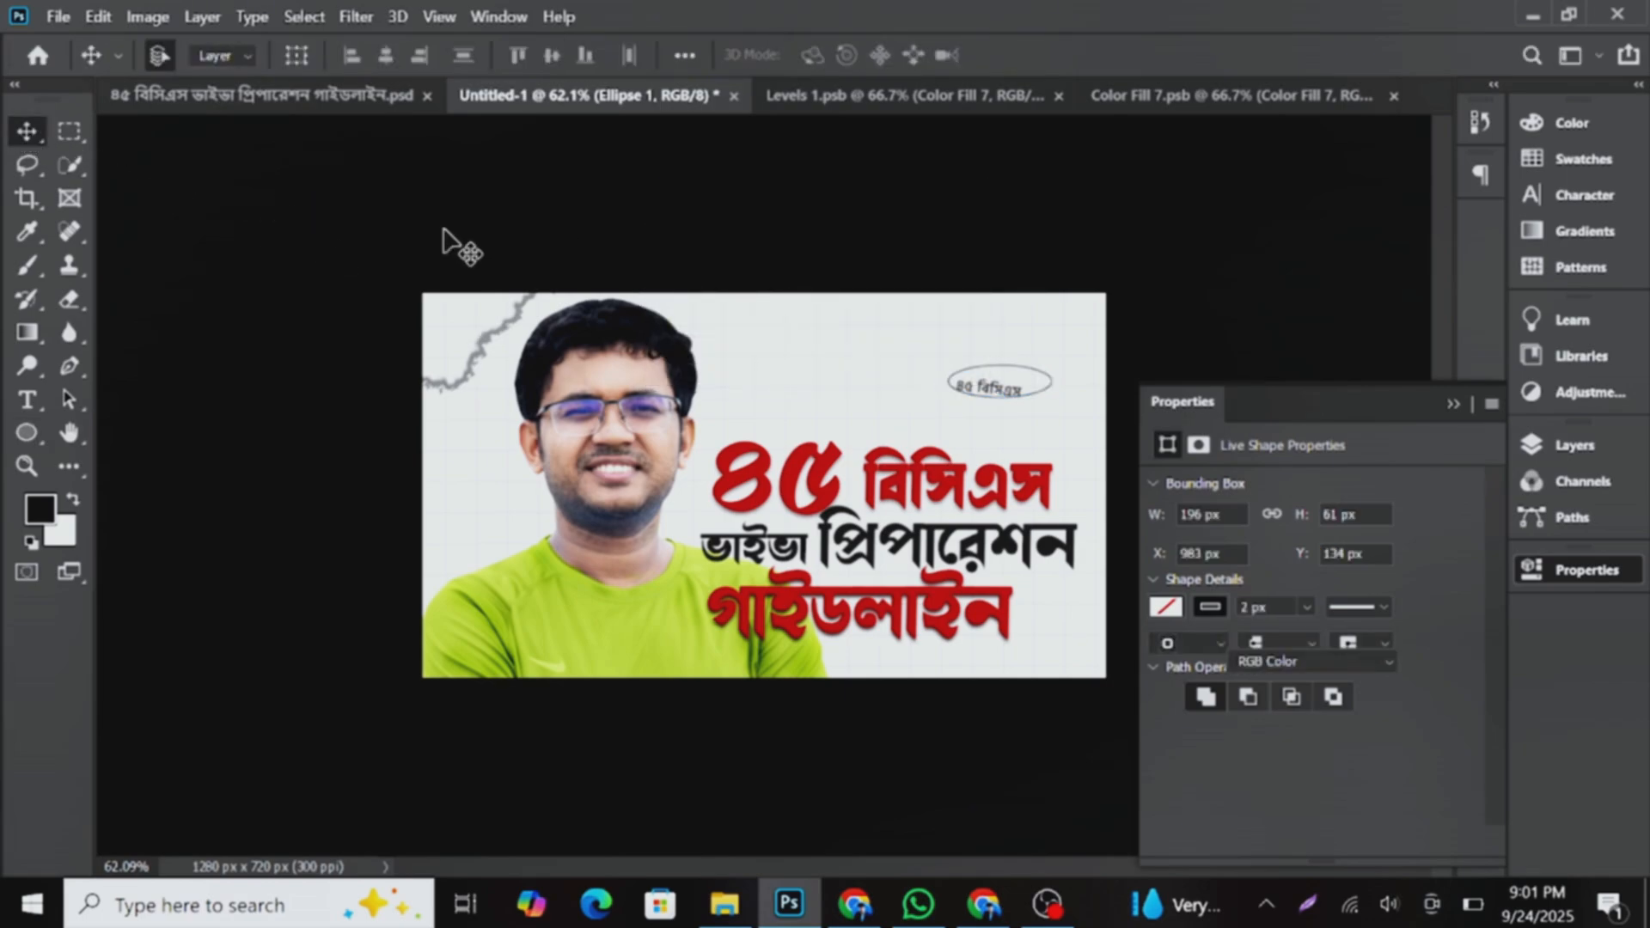
left_click(450, 243)
left_click(1451, 404)
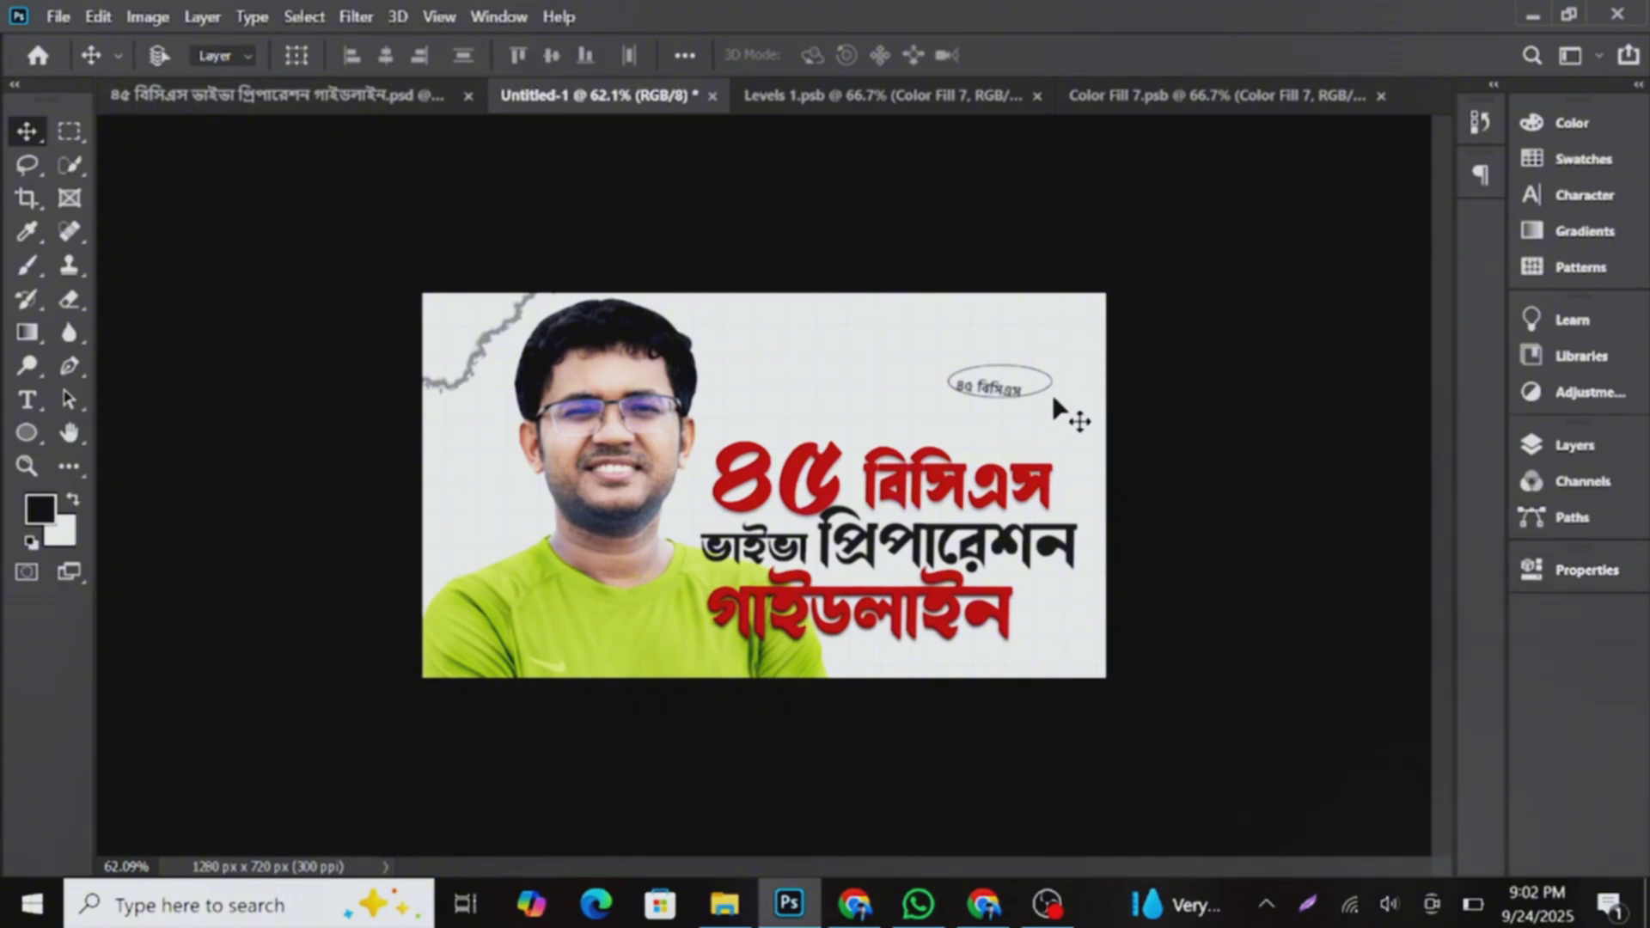
- Shrink, tilt and reposition the Ellipse 1 outline so it closely surrounds the slanted small ৪৫ বিসিএস text
left_click(1589, 481)
left_click(1607, 453)
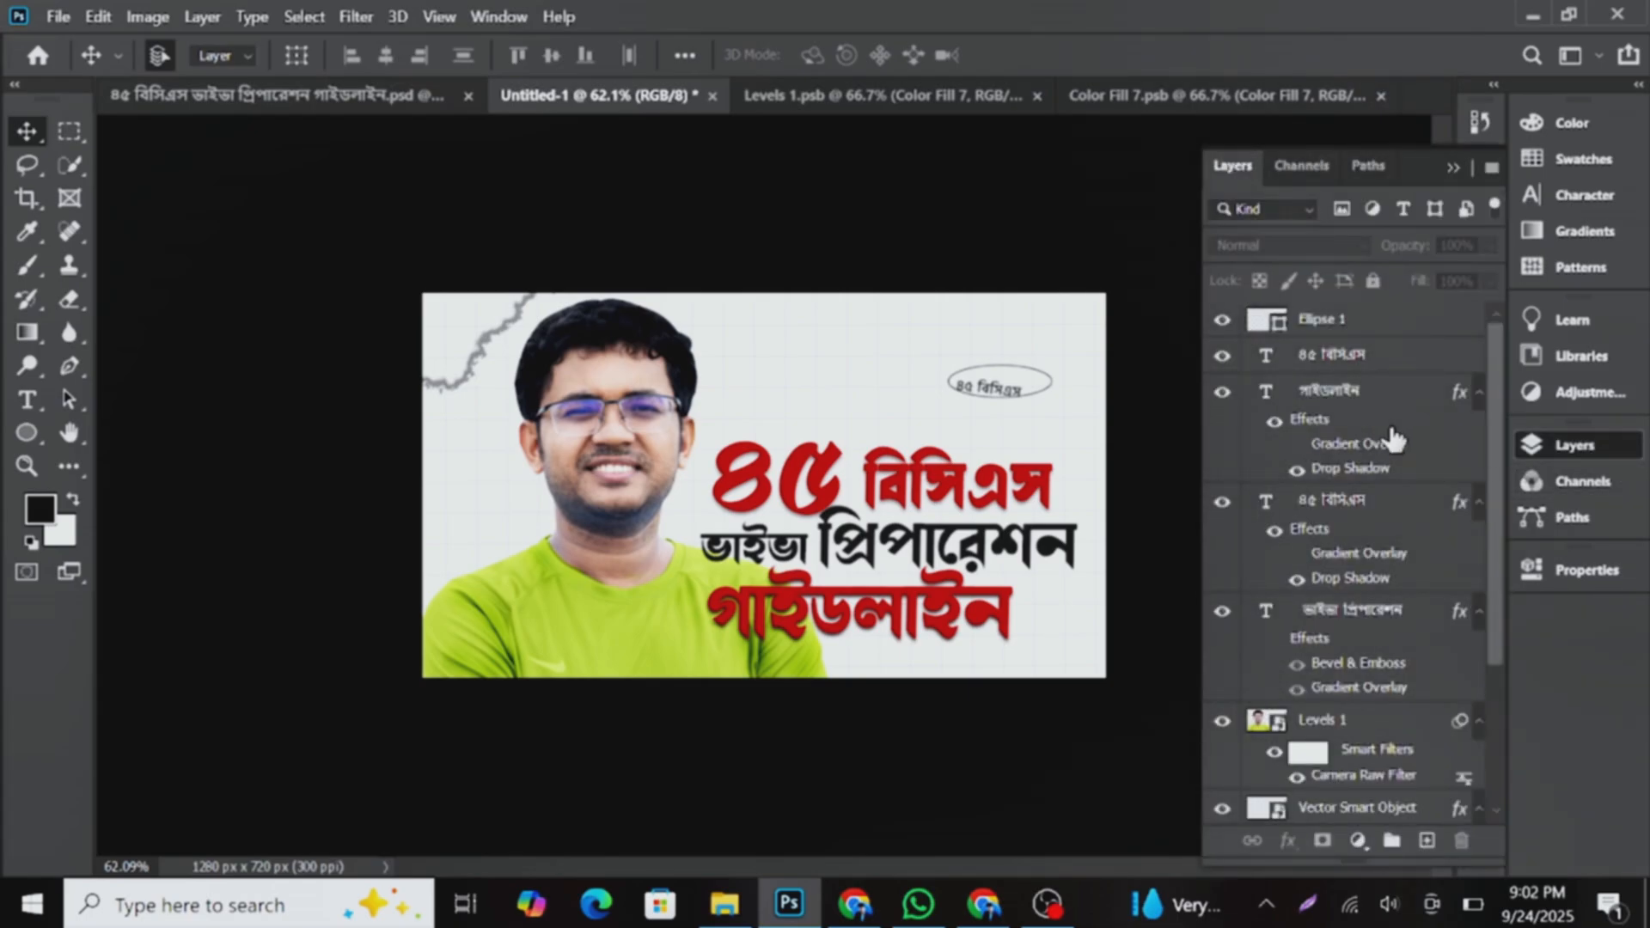
left_click(1383, 317)
left_click(1453, 168)
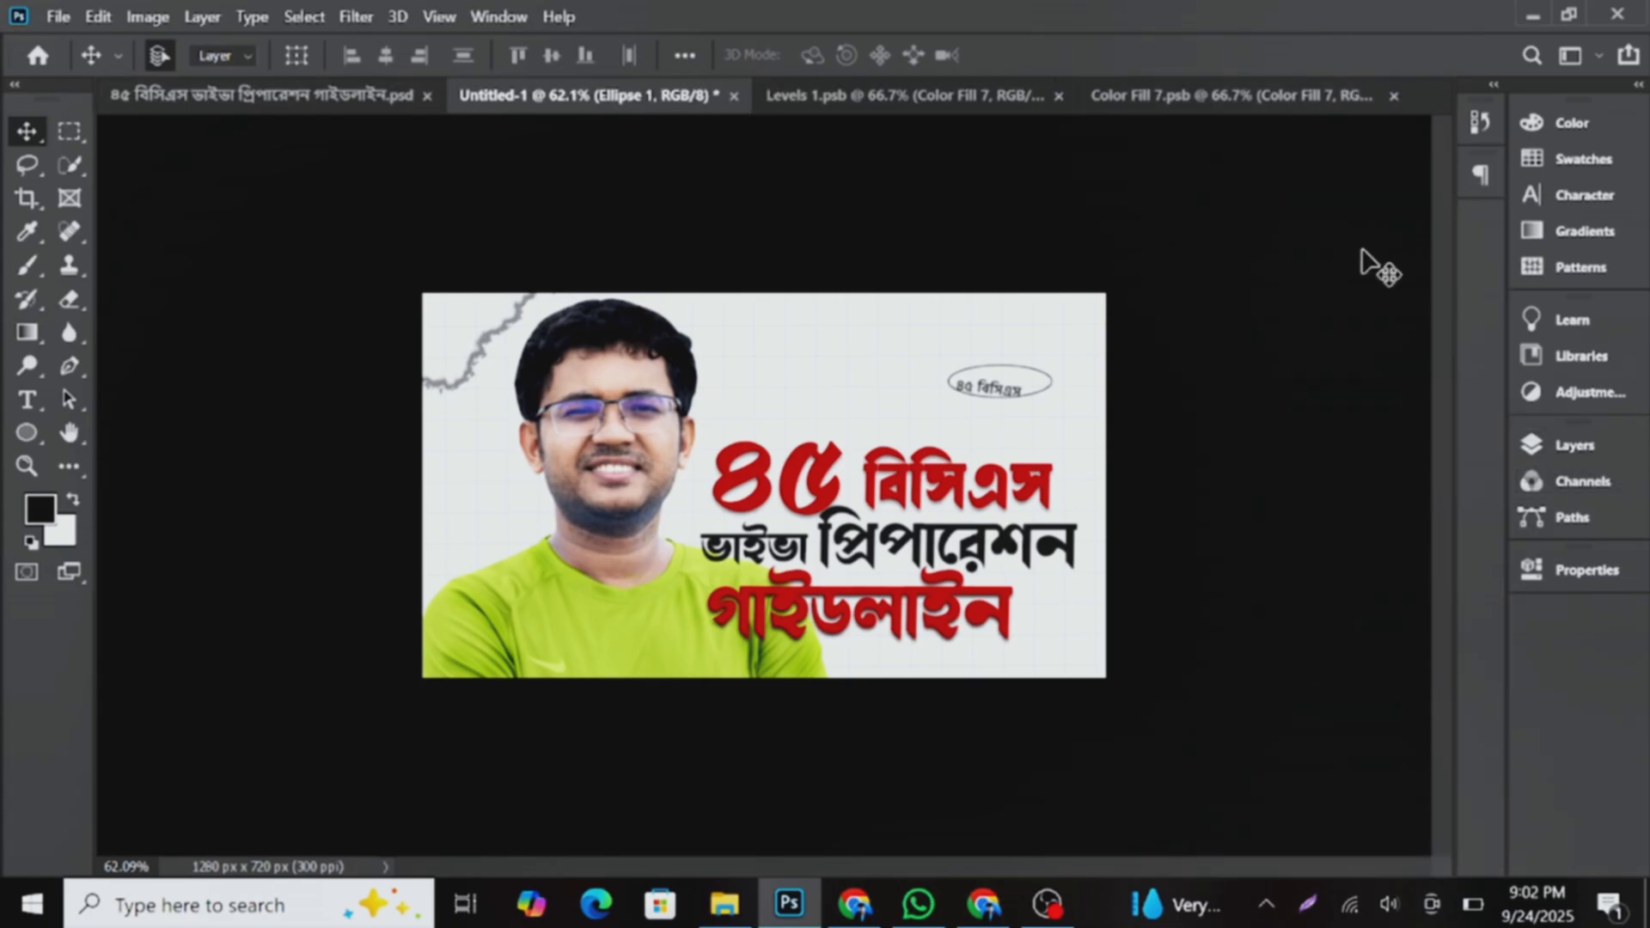
scroll(1057, 457, "up", 5)
scroll(1060, 464, "up", 2)
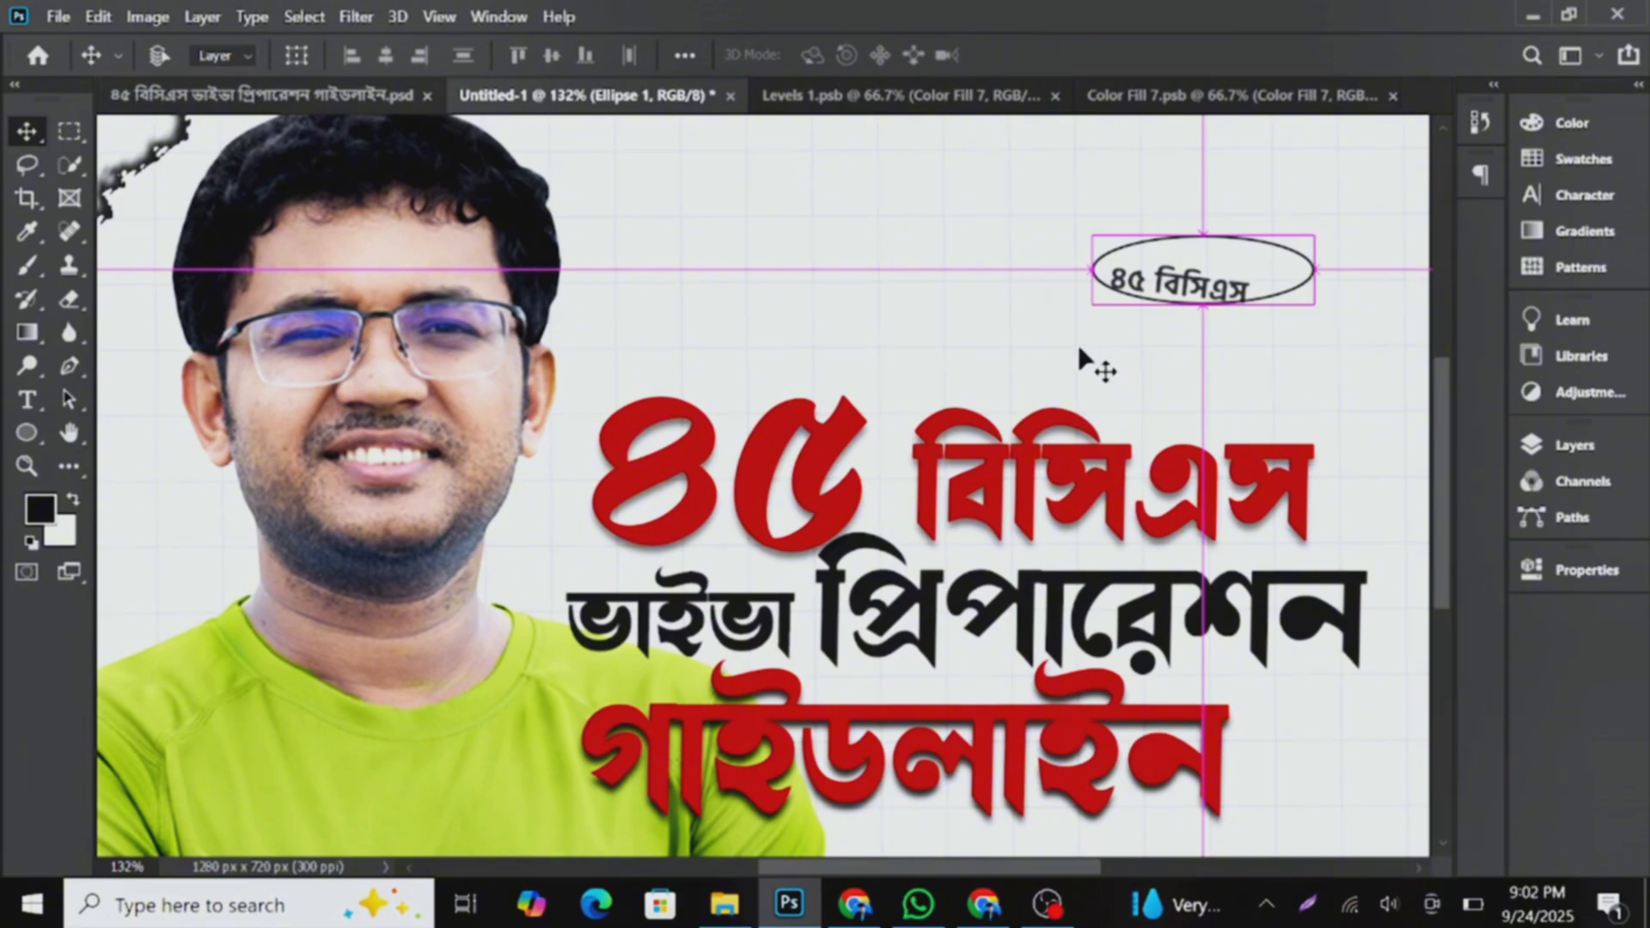
key("ctrl+t")
left_click_drag(1351, 194, 1338, 225)
mouse_move(1244, 279)
left_mouse_down()
mouse_move(1237, 291)
mouse_move(1288, 288)
mouse_move(1265, 291)
left_mouse_up()
left_click(1231, 58)
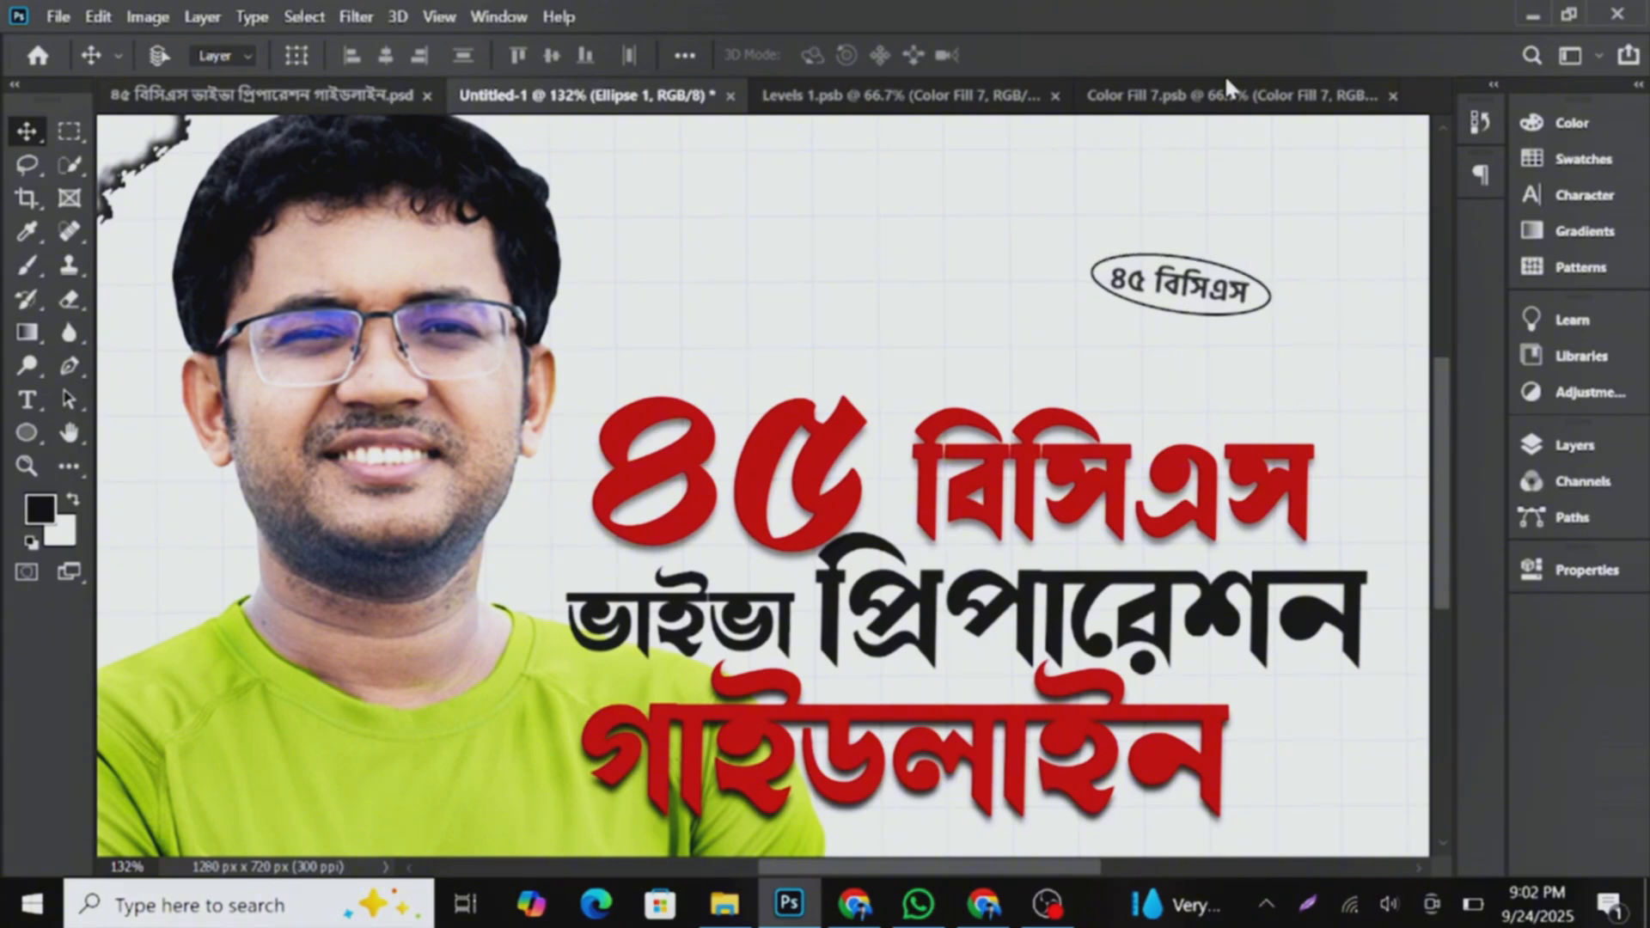
key("ctrl+0")
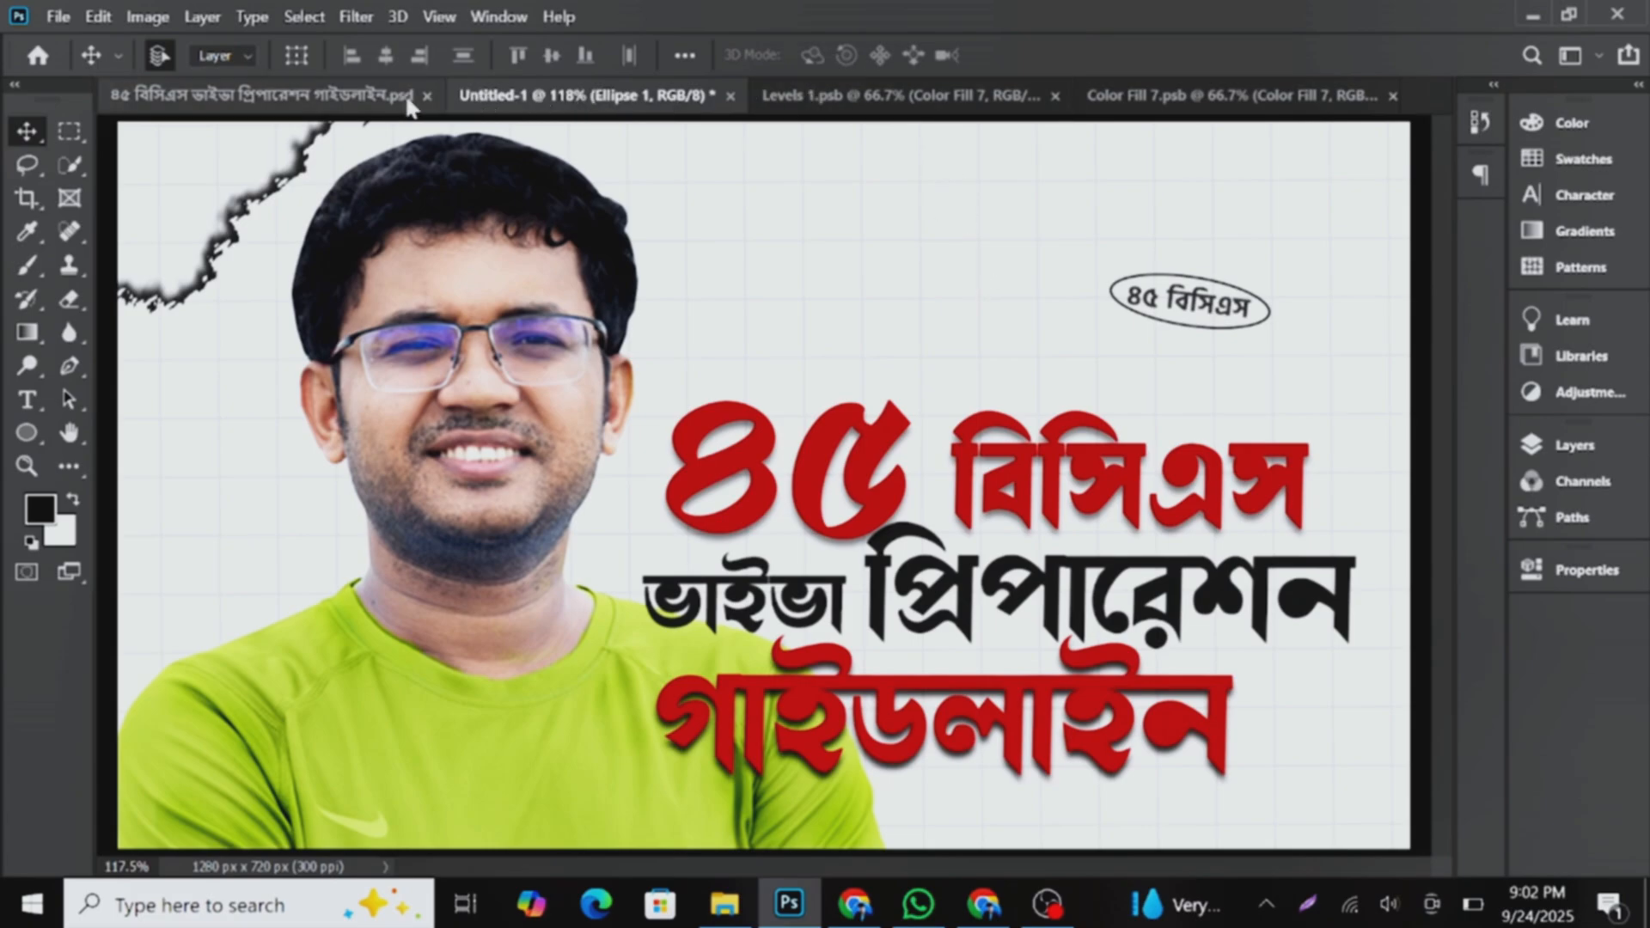
- Hide Color Fill 6 in the original thumbnail PSD and copy its Graduation Hat PNG copy layer into Untitled-1
left_click(363, 98)
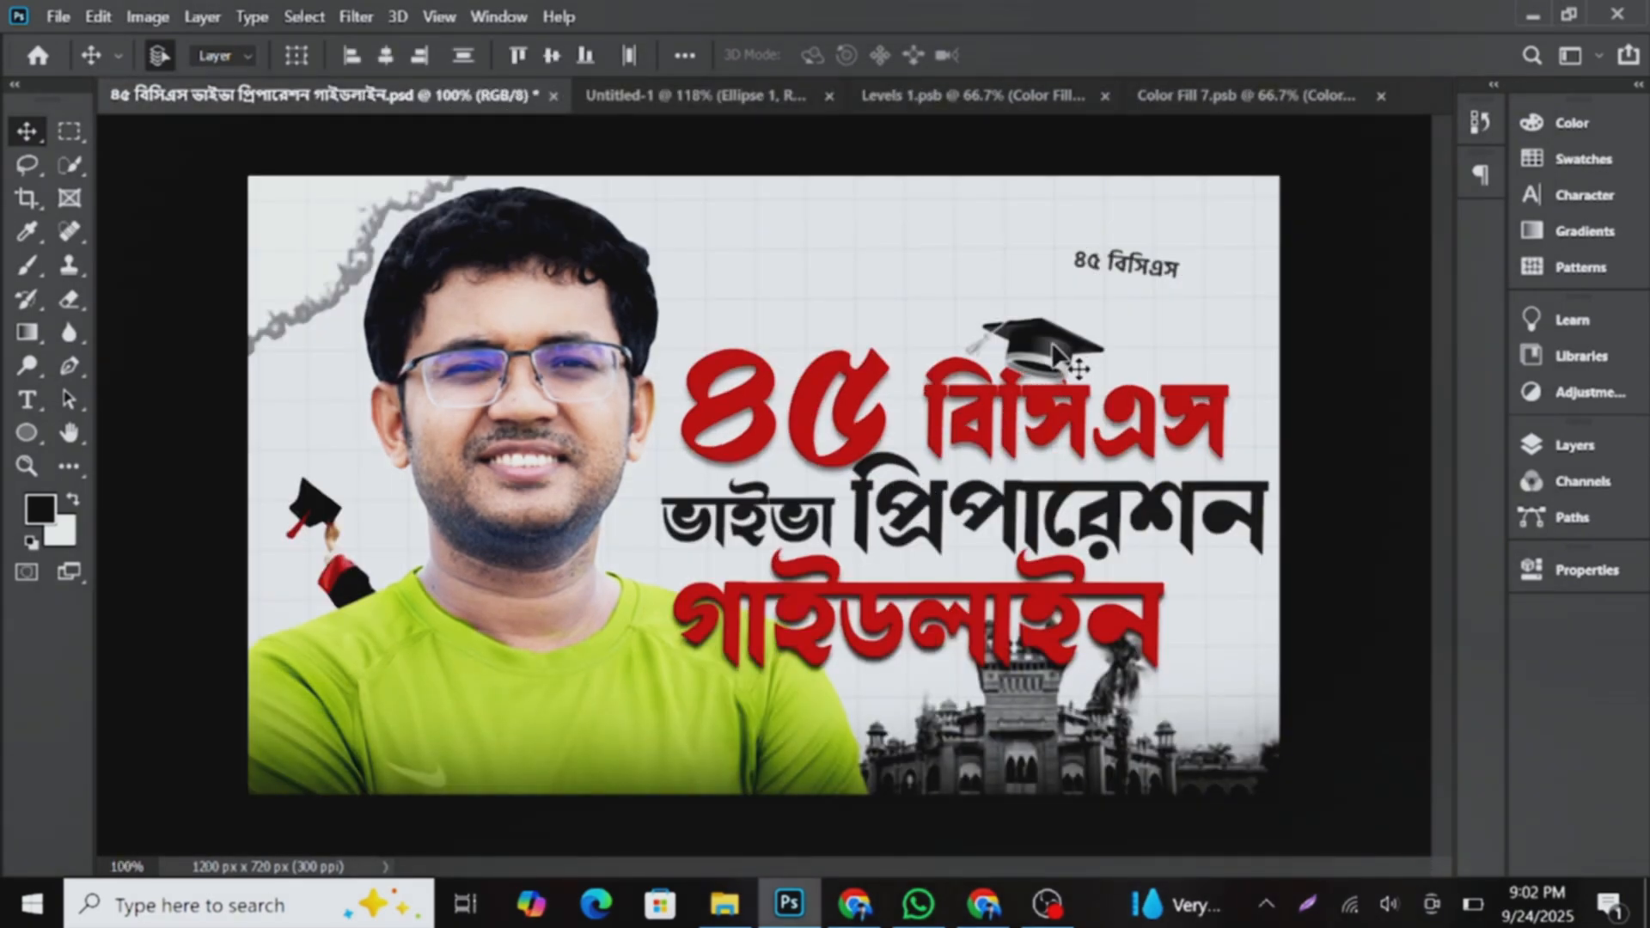
left_click(1053, 346)
left_click(1565, 443)
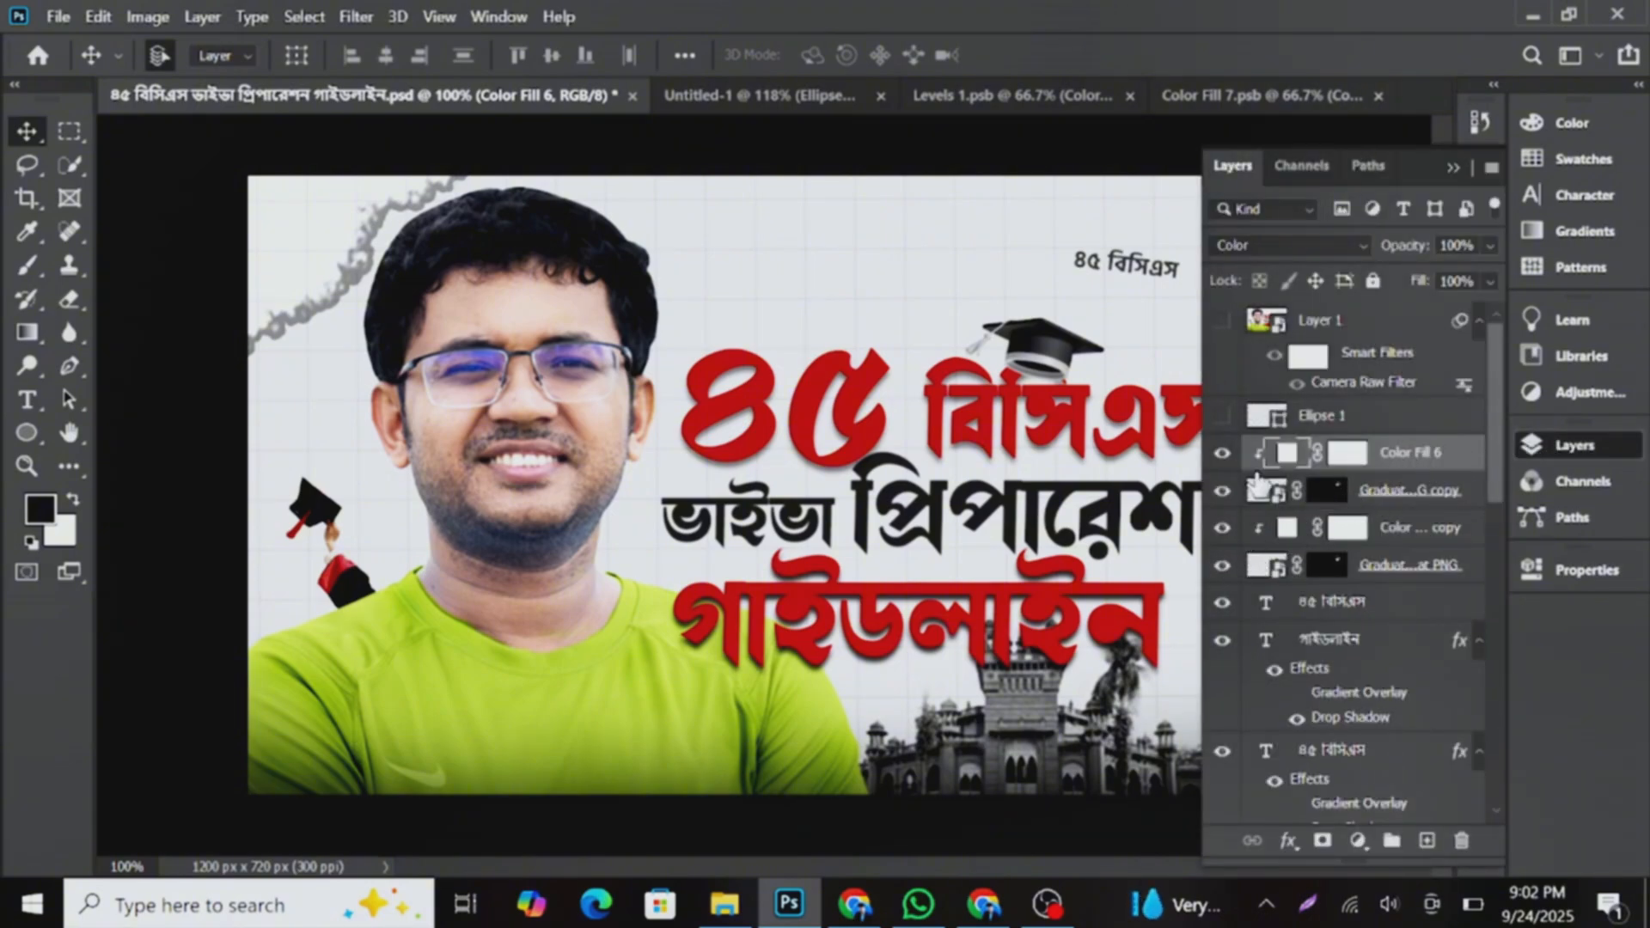
left_click(1223, 456)
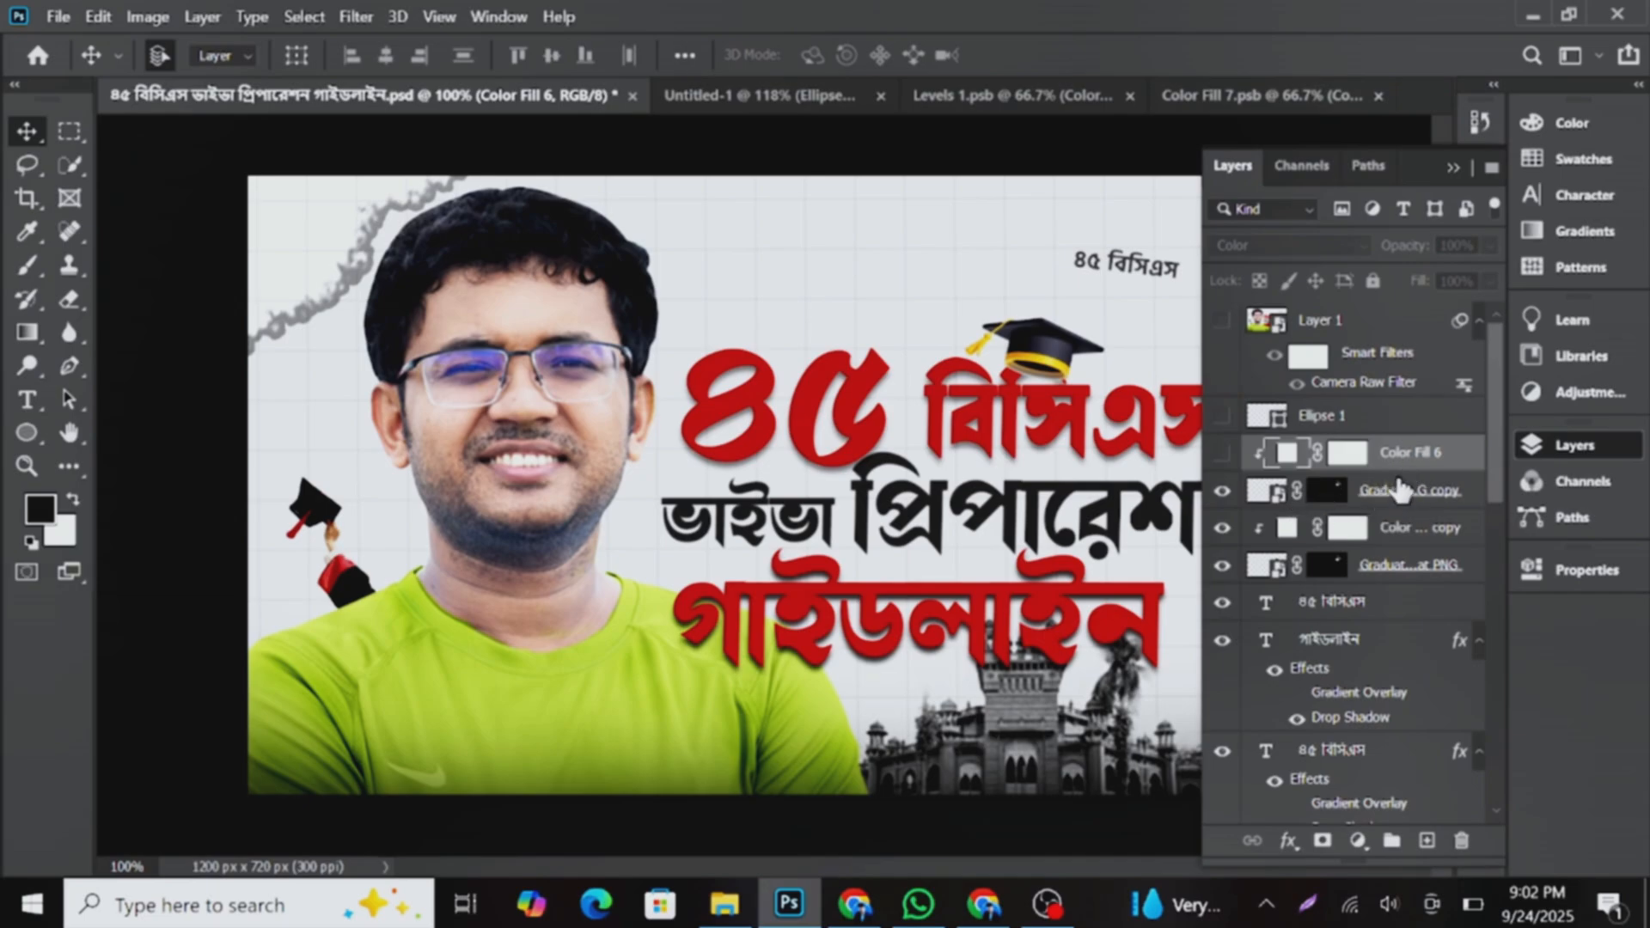
left_click_drag(1461, 504, 1130, 344)
left_click(1452, 168)
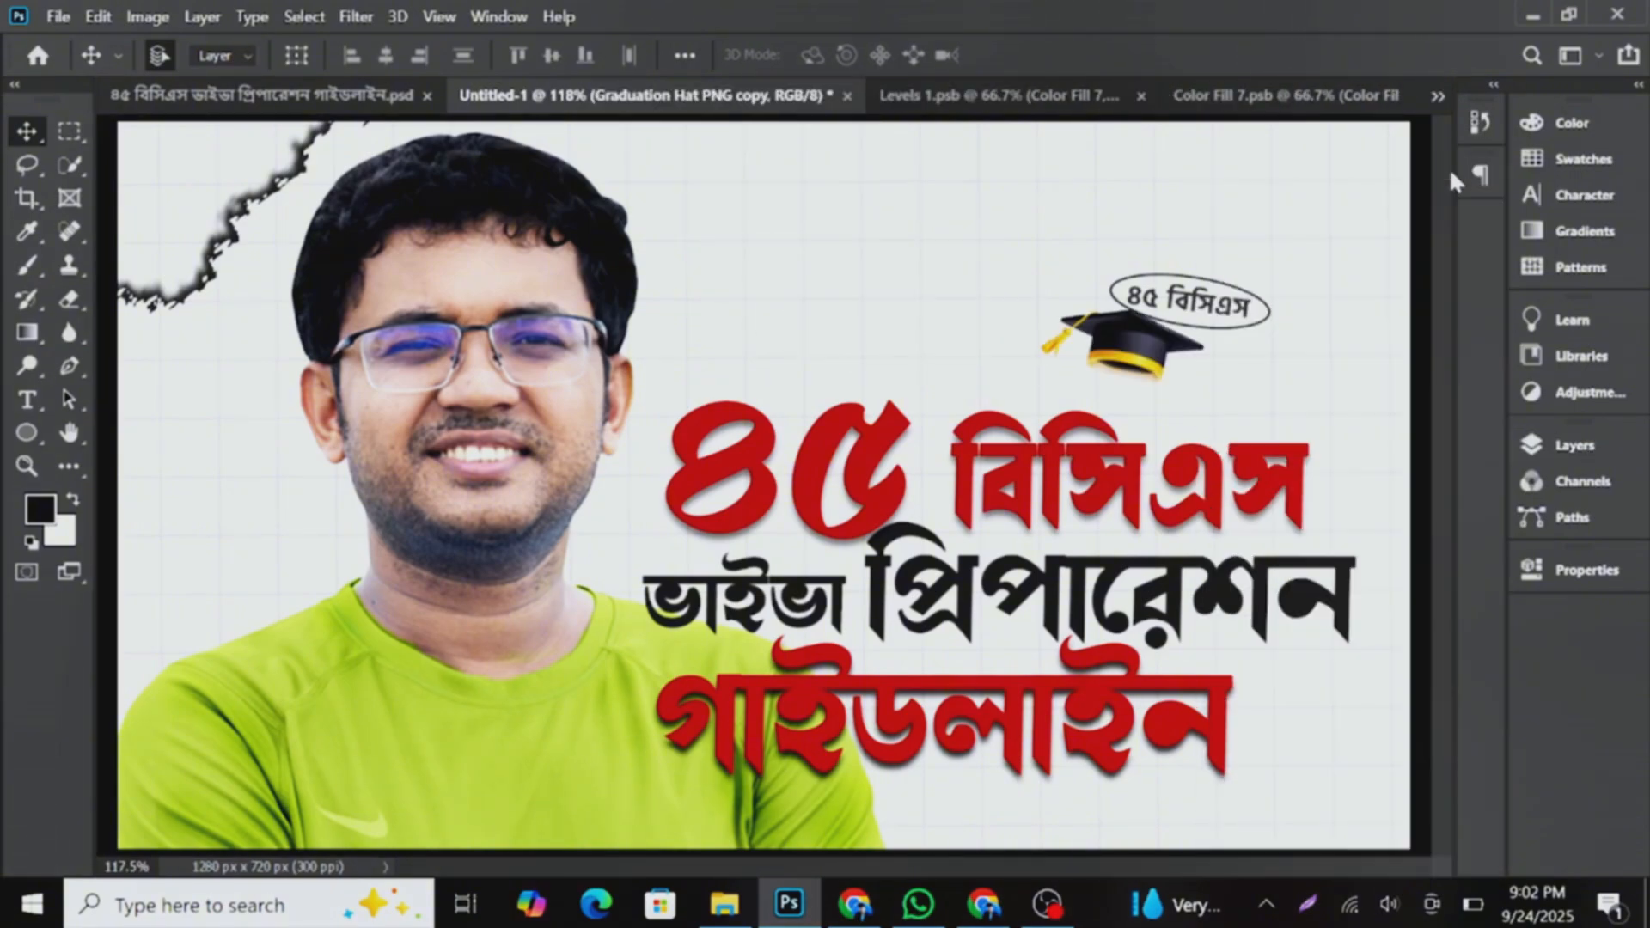
- Move the graduation hat down and left so it sits on top of the red বিসিএস title word
key("Down")
key("Down")
key("Down")
key("Down")
key("Down")
key("Down")
key("Down")
key("Down")
key("Down")
key("Down")
key("Down")
key("Down")
key("Down")
key("Down")
key("Down")
key("Left")
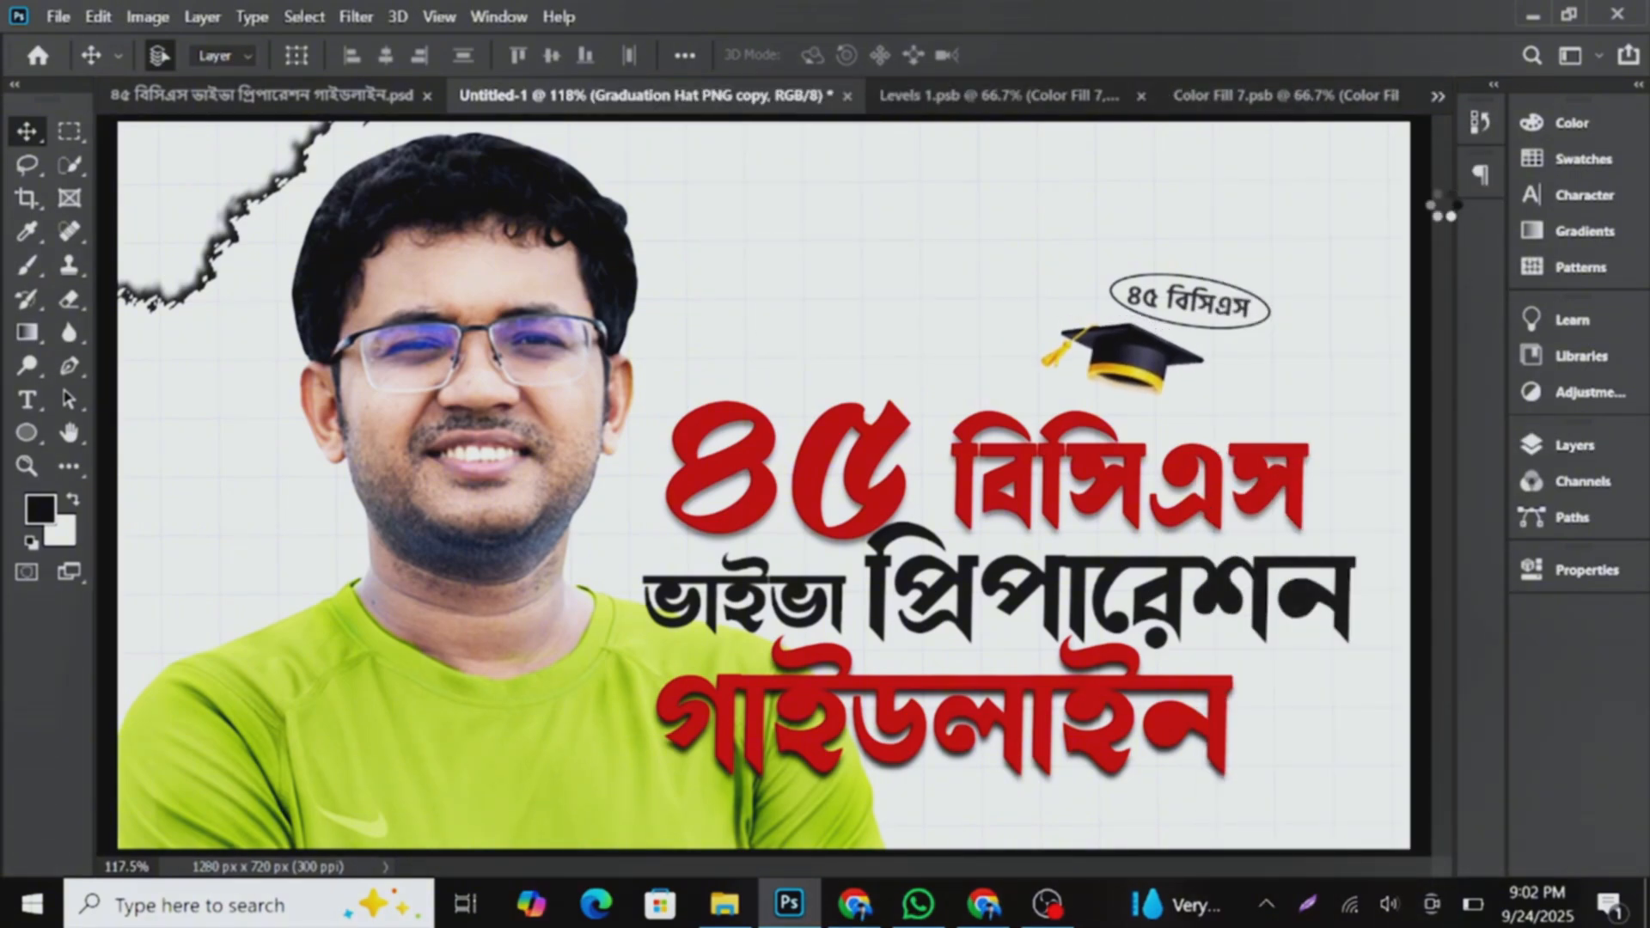
key("Left")
key("Left")
key("Left")
key("Left")
key("Left")
left_click_drag(1107, 351, 1091, 399)
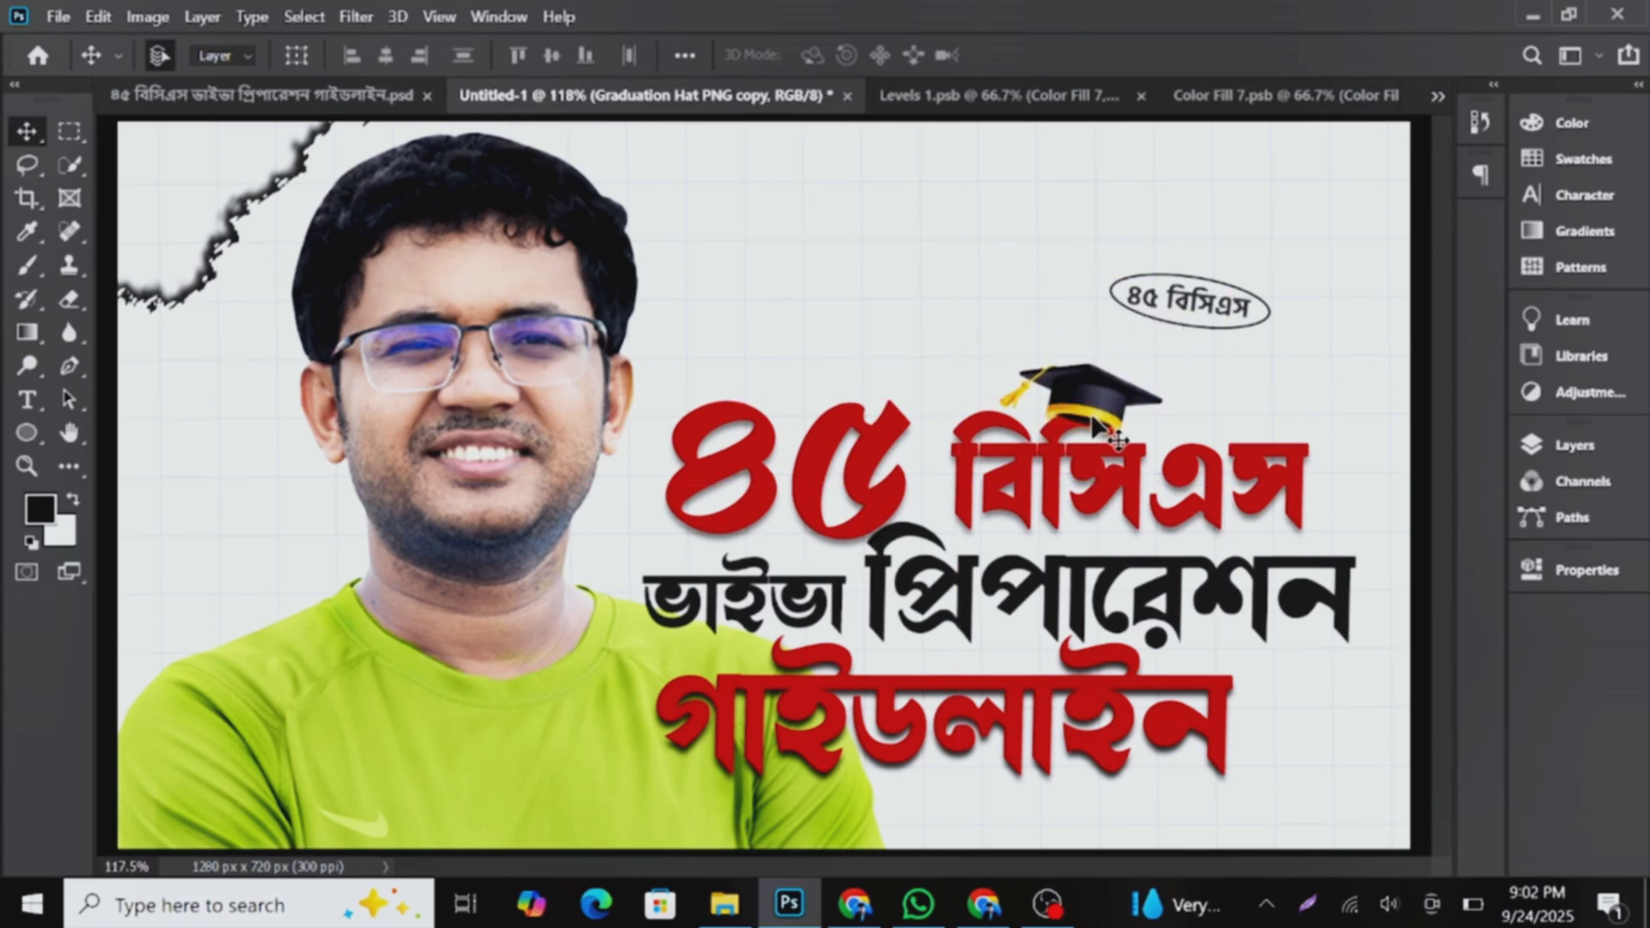
- Add a white Solid Color fill layer directly above the graduation hat layer
left_click(1573, 430)
scroll(1102, 389, "up", 3)
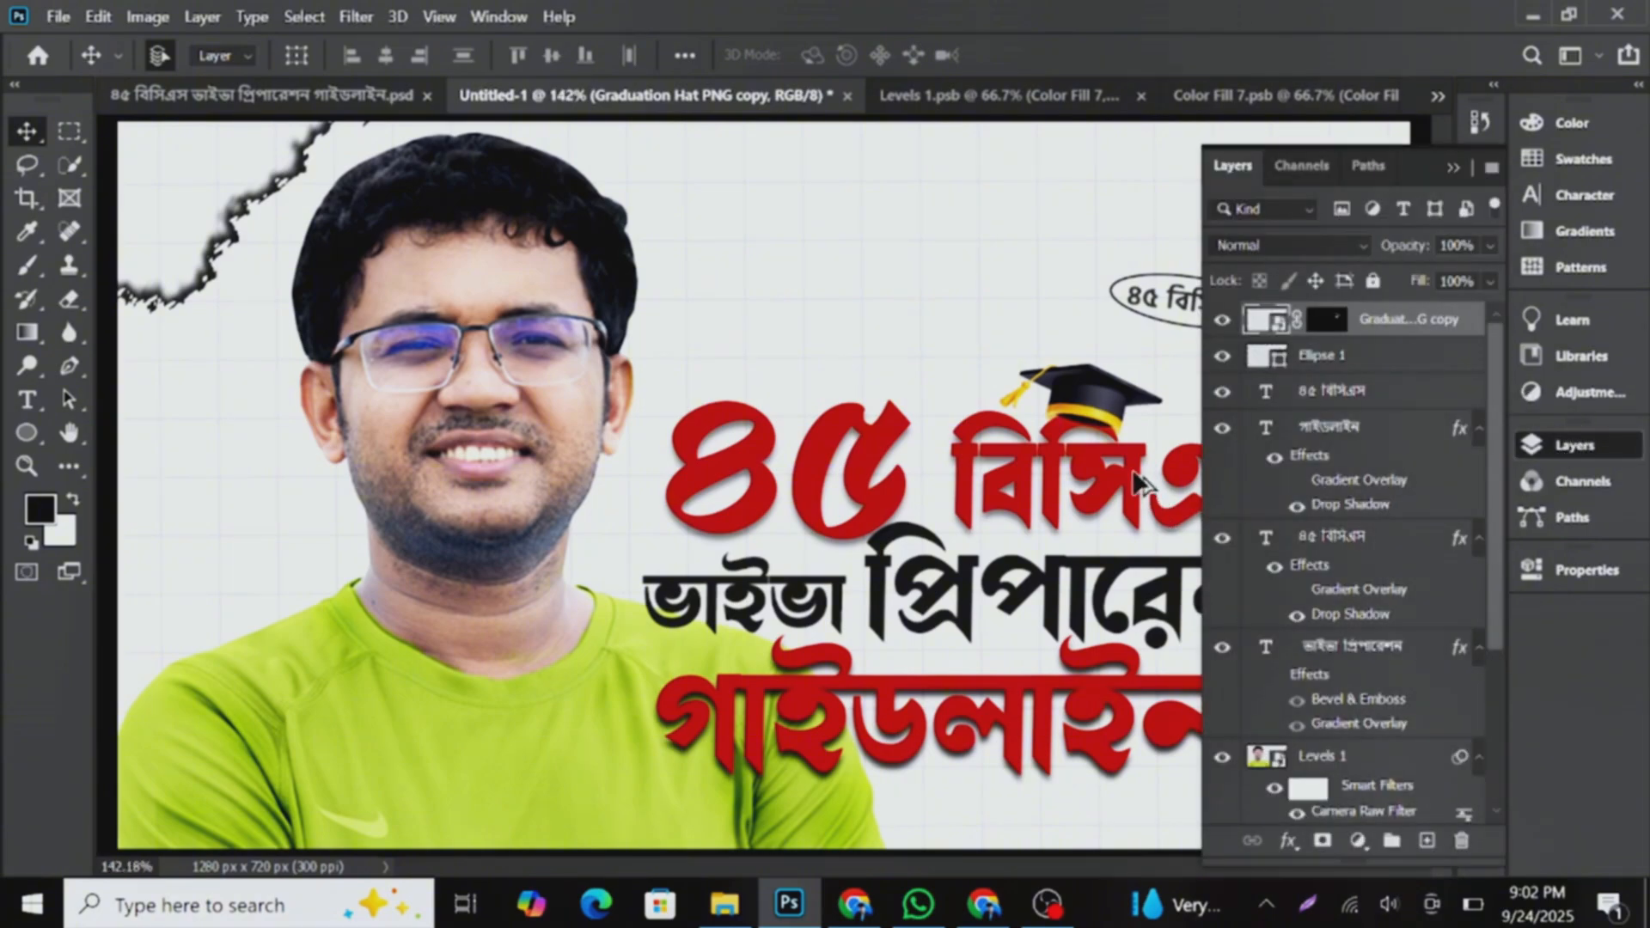
scroll(1102, 388, "up", 3)
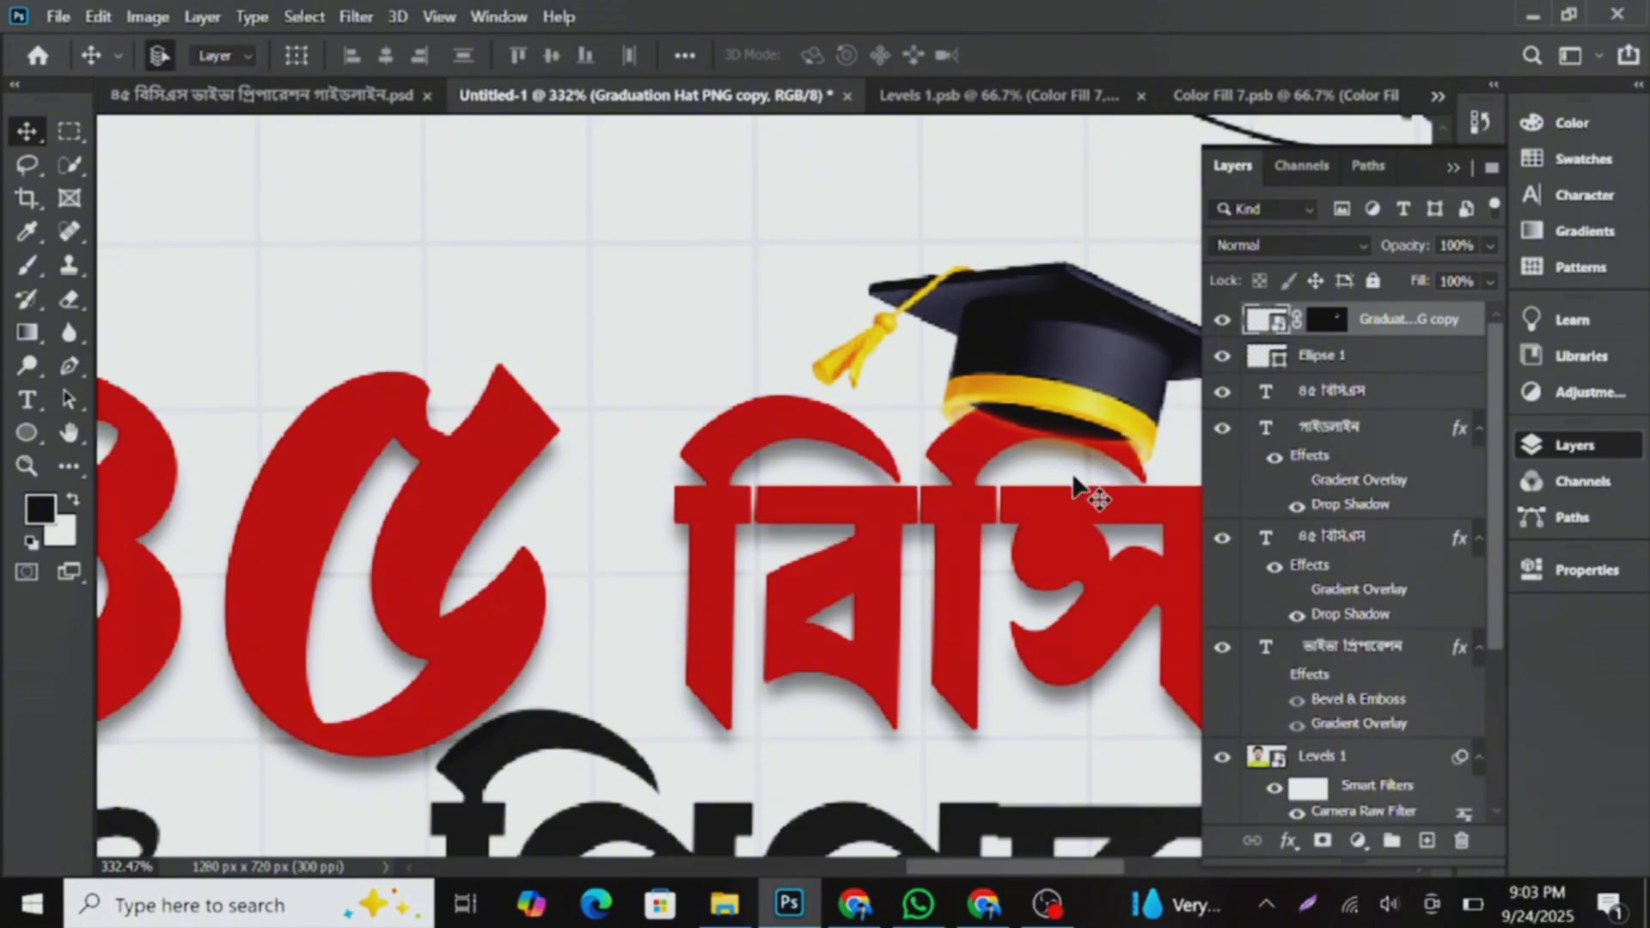
scroll(1134, 481, "down", 5)
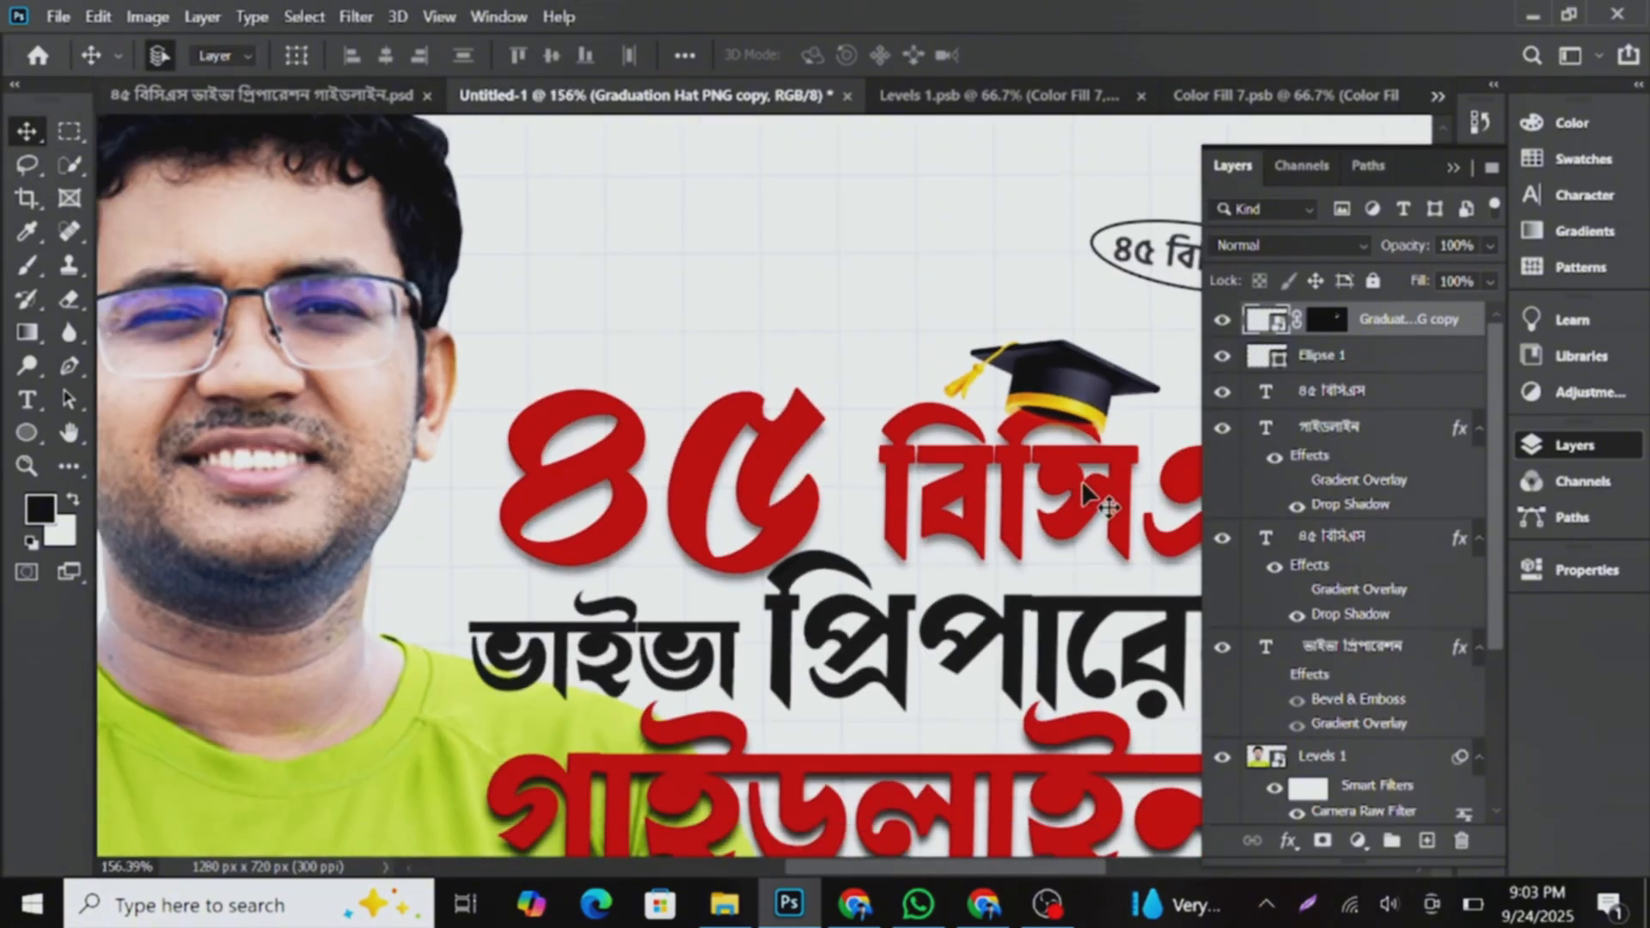
left_click(1358, 839)
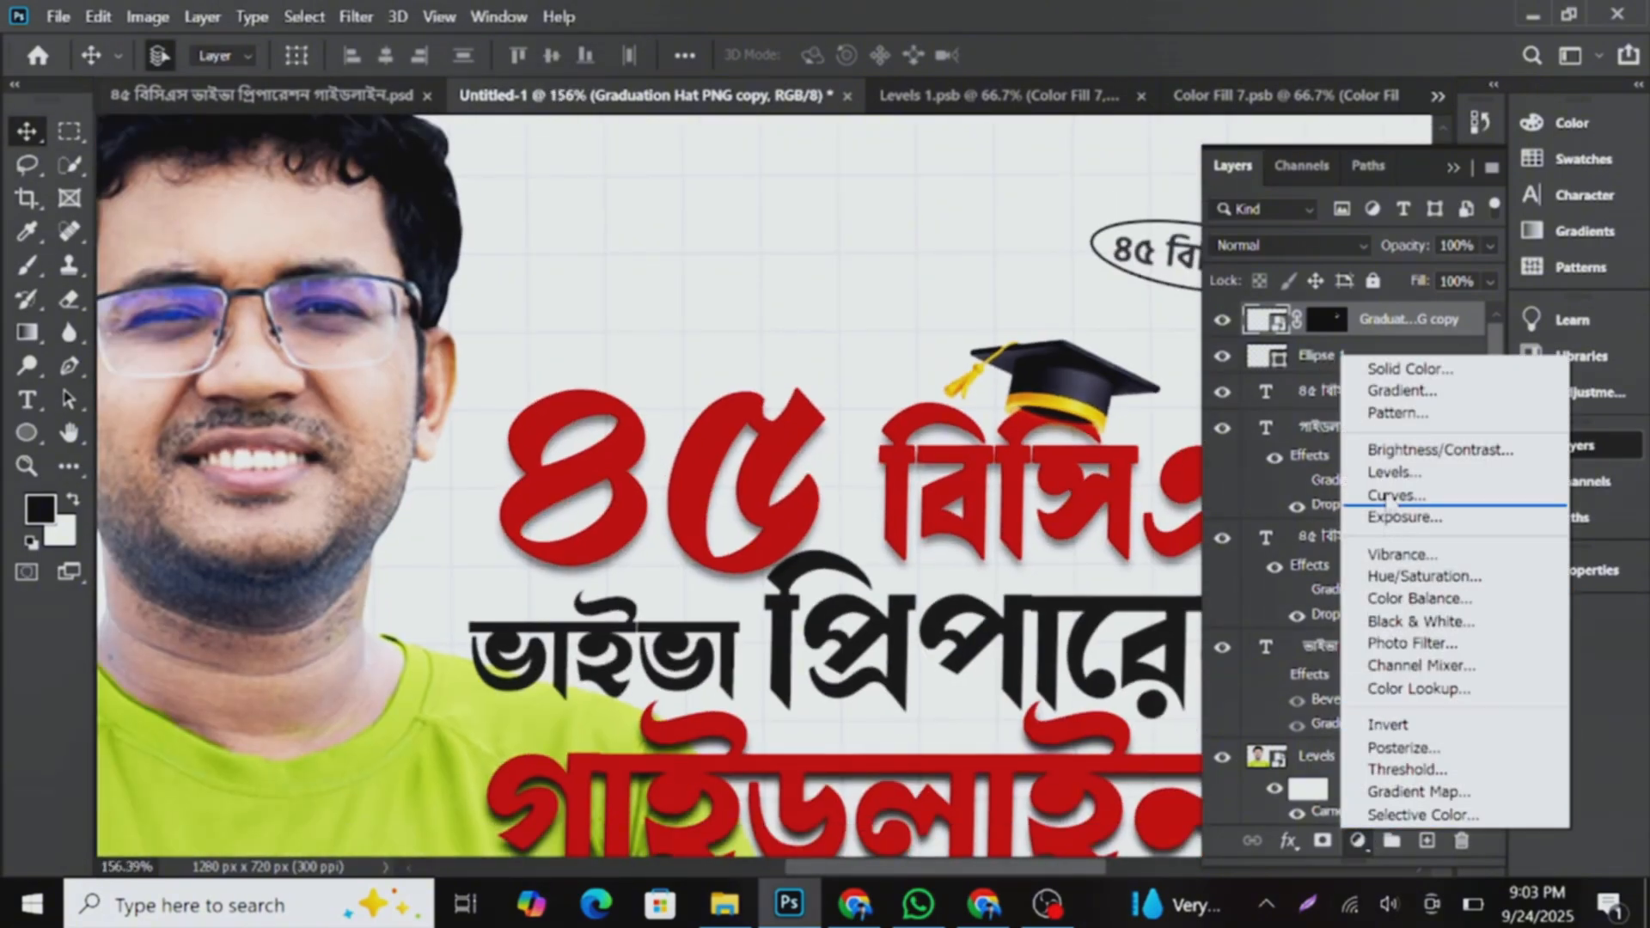
left_click(1405, 378)
left_click_drag(1097, 347, 909, 137)
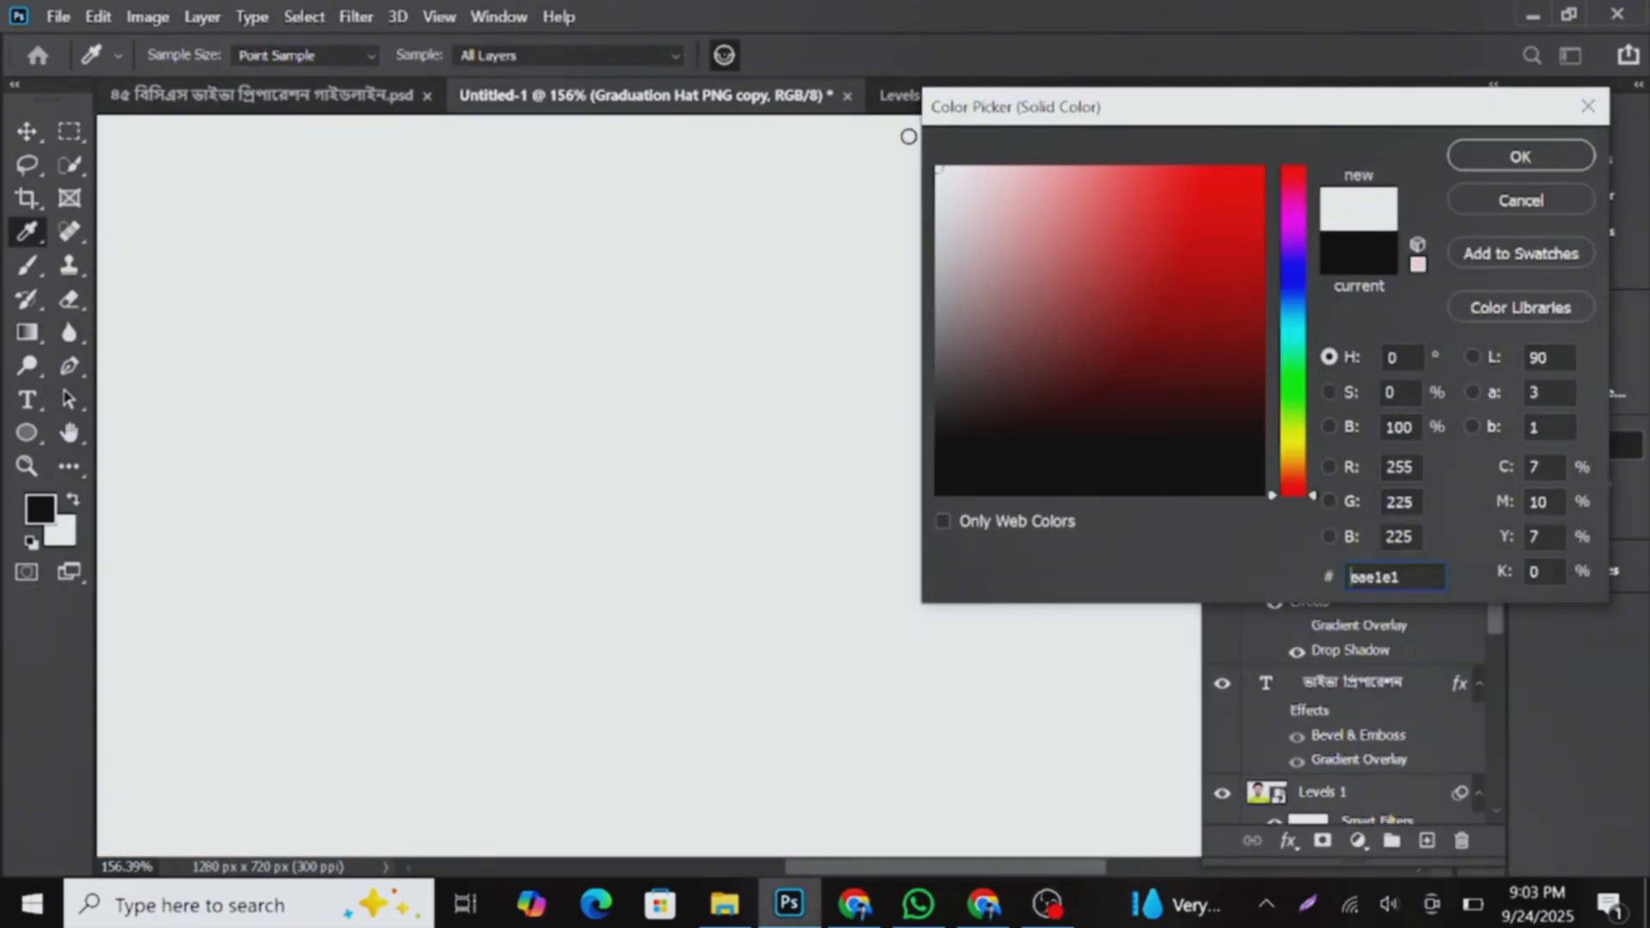
left_click(1470, 151)
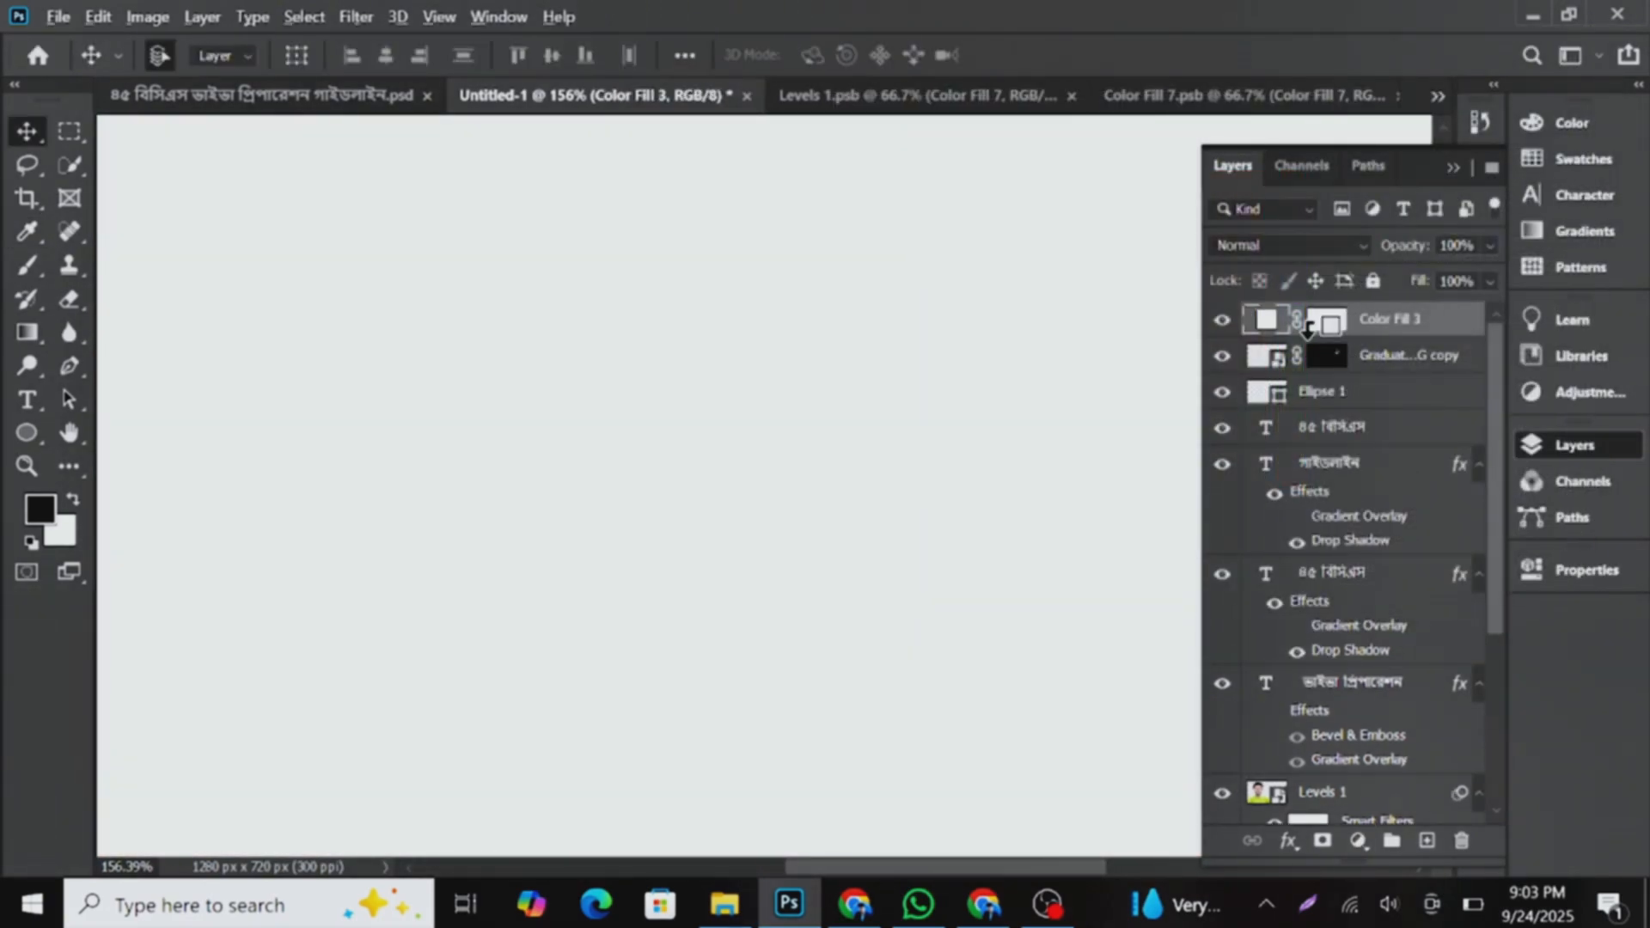
- Clip the white fill to the graduation hat layer and set its blend mode to Color
left_click(1308, 336, "alt")
left_click(1275, 250)
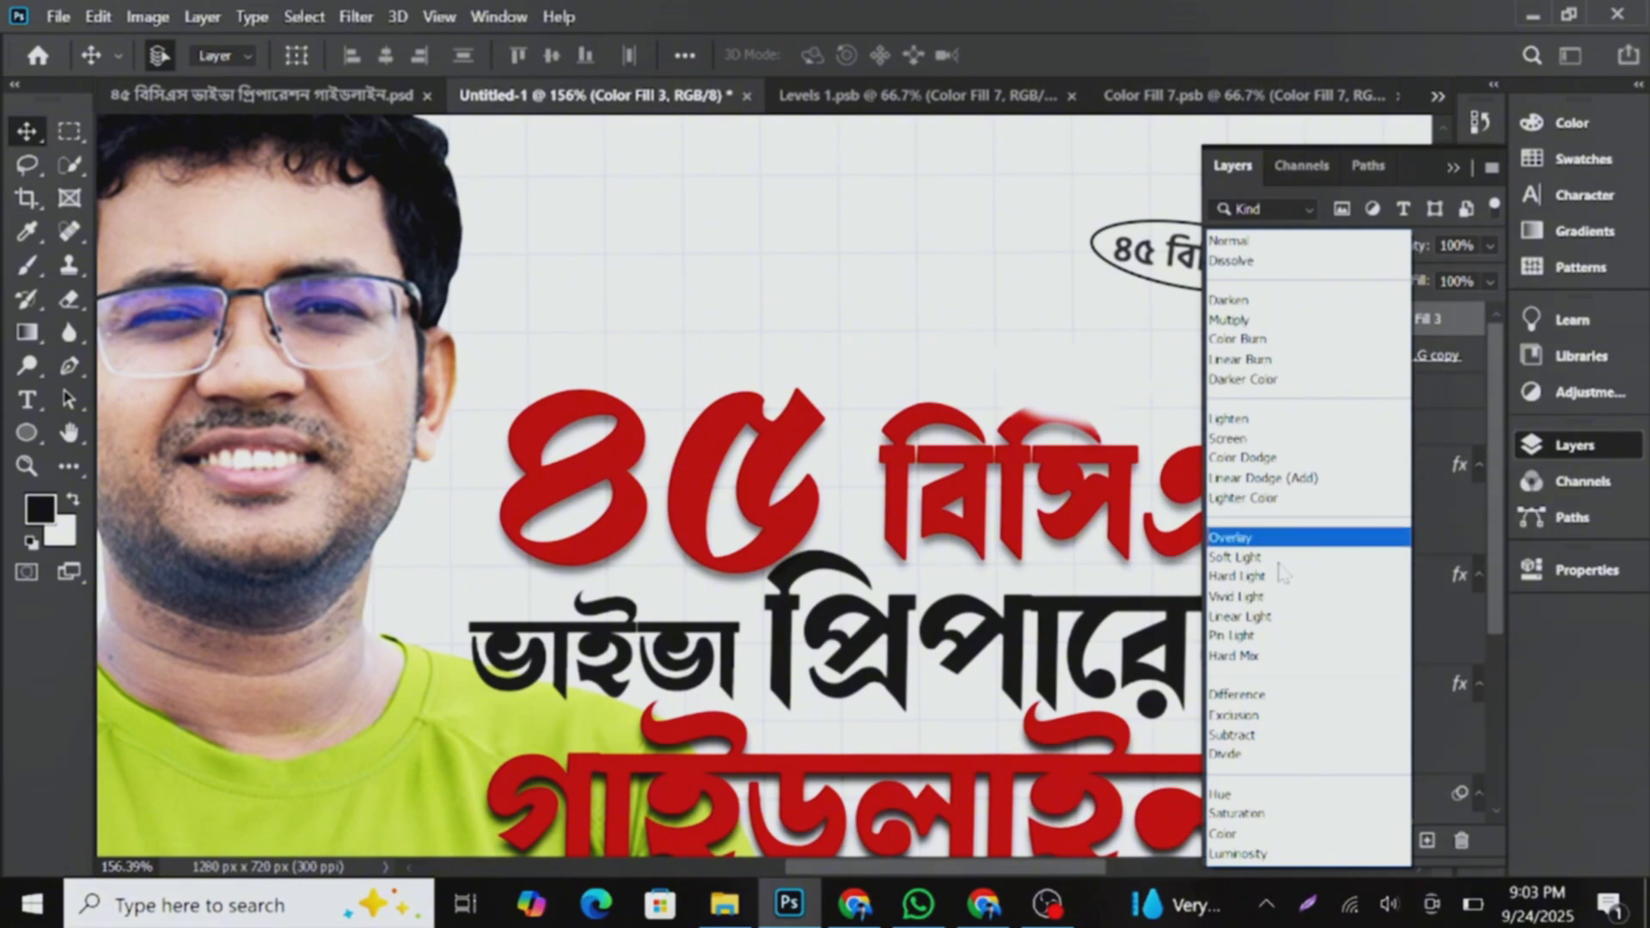
left_click(1248, 837)
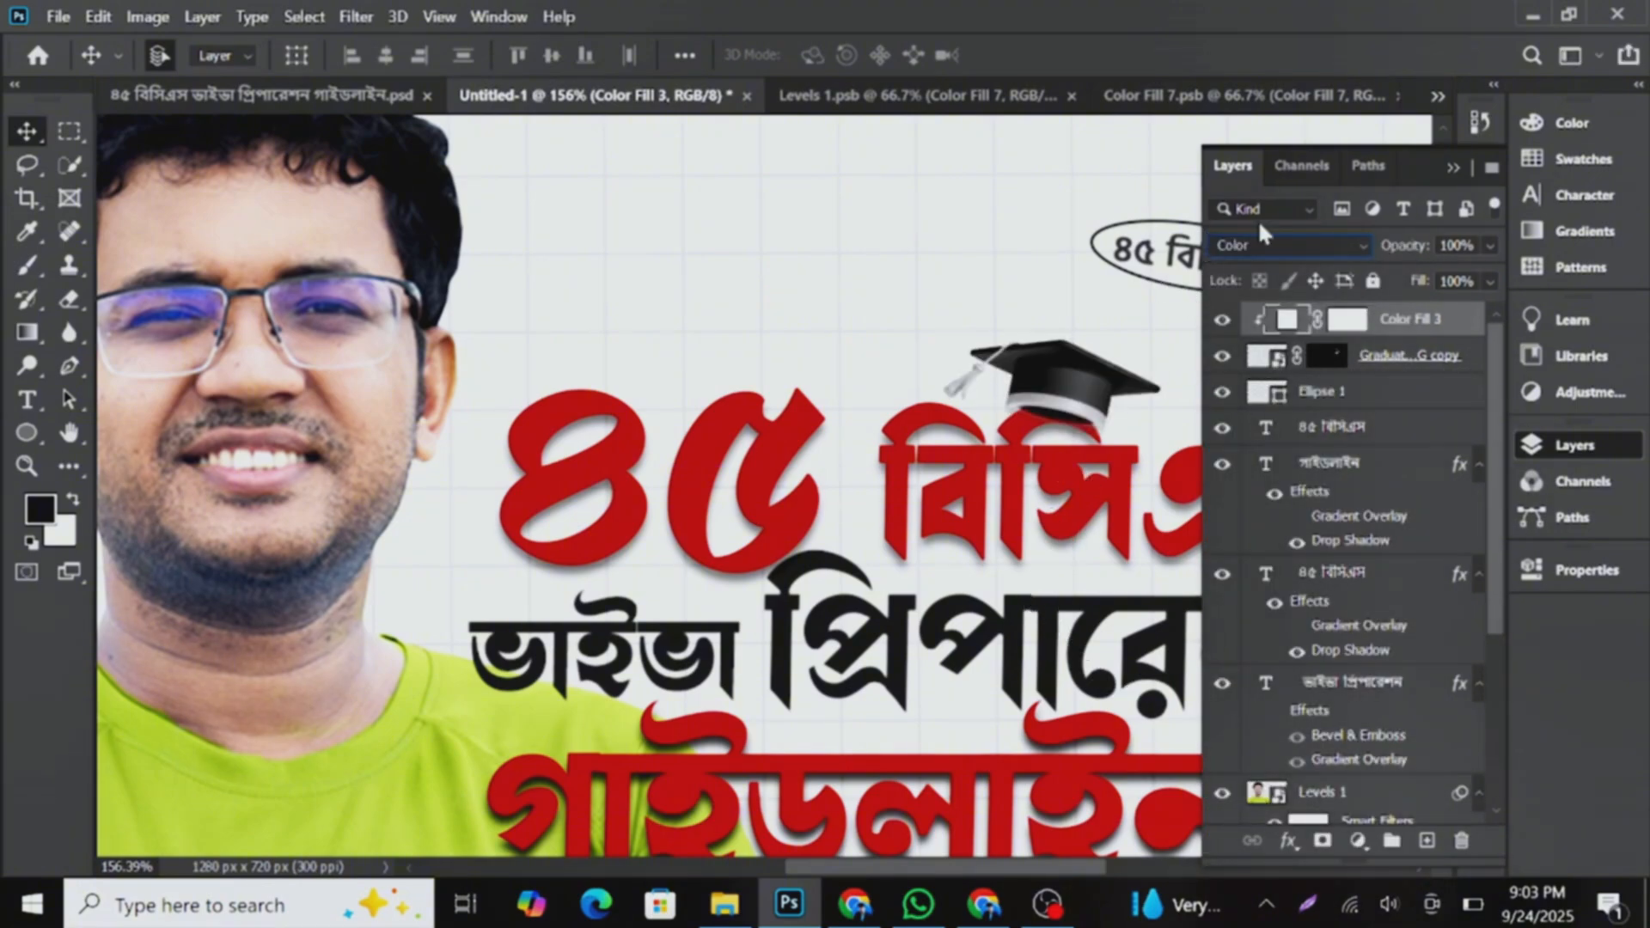
left_click(1451, 176)
scroll(1022, 593, "down", 5)
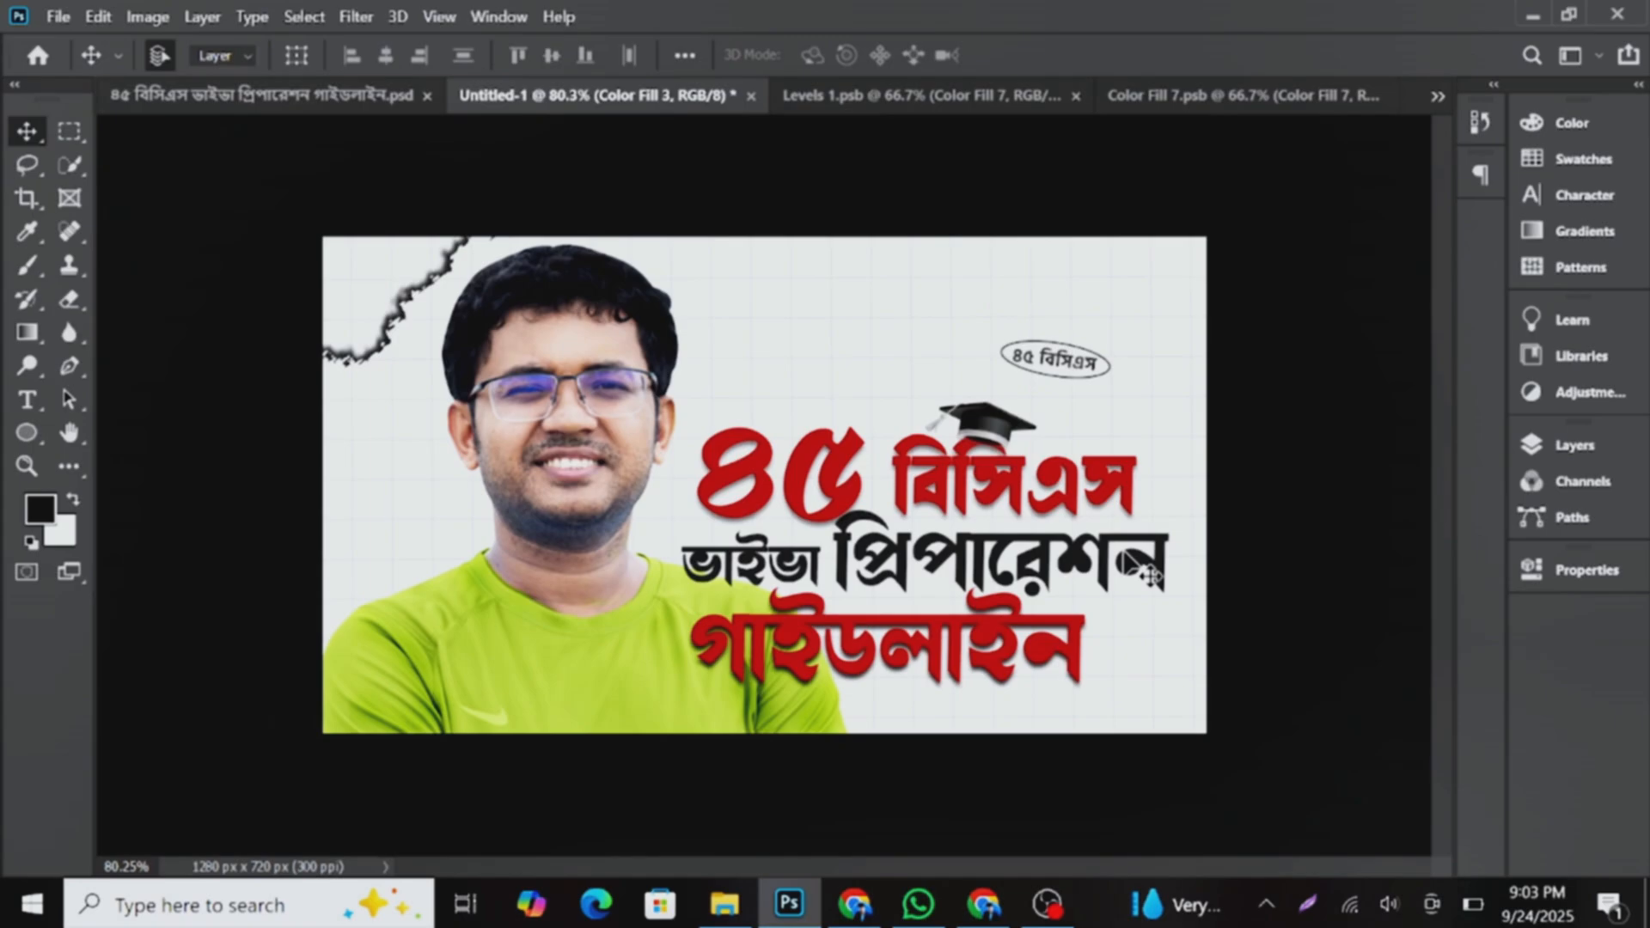
- Draw a black rectangle of about 1575 x 112 px above the Levels 1 portrait layer, overlapping the canvas's bottom edge
left_click(1585, 448)
scroll(1390, 544, "down", 2)
left_click(1385, 720)
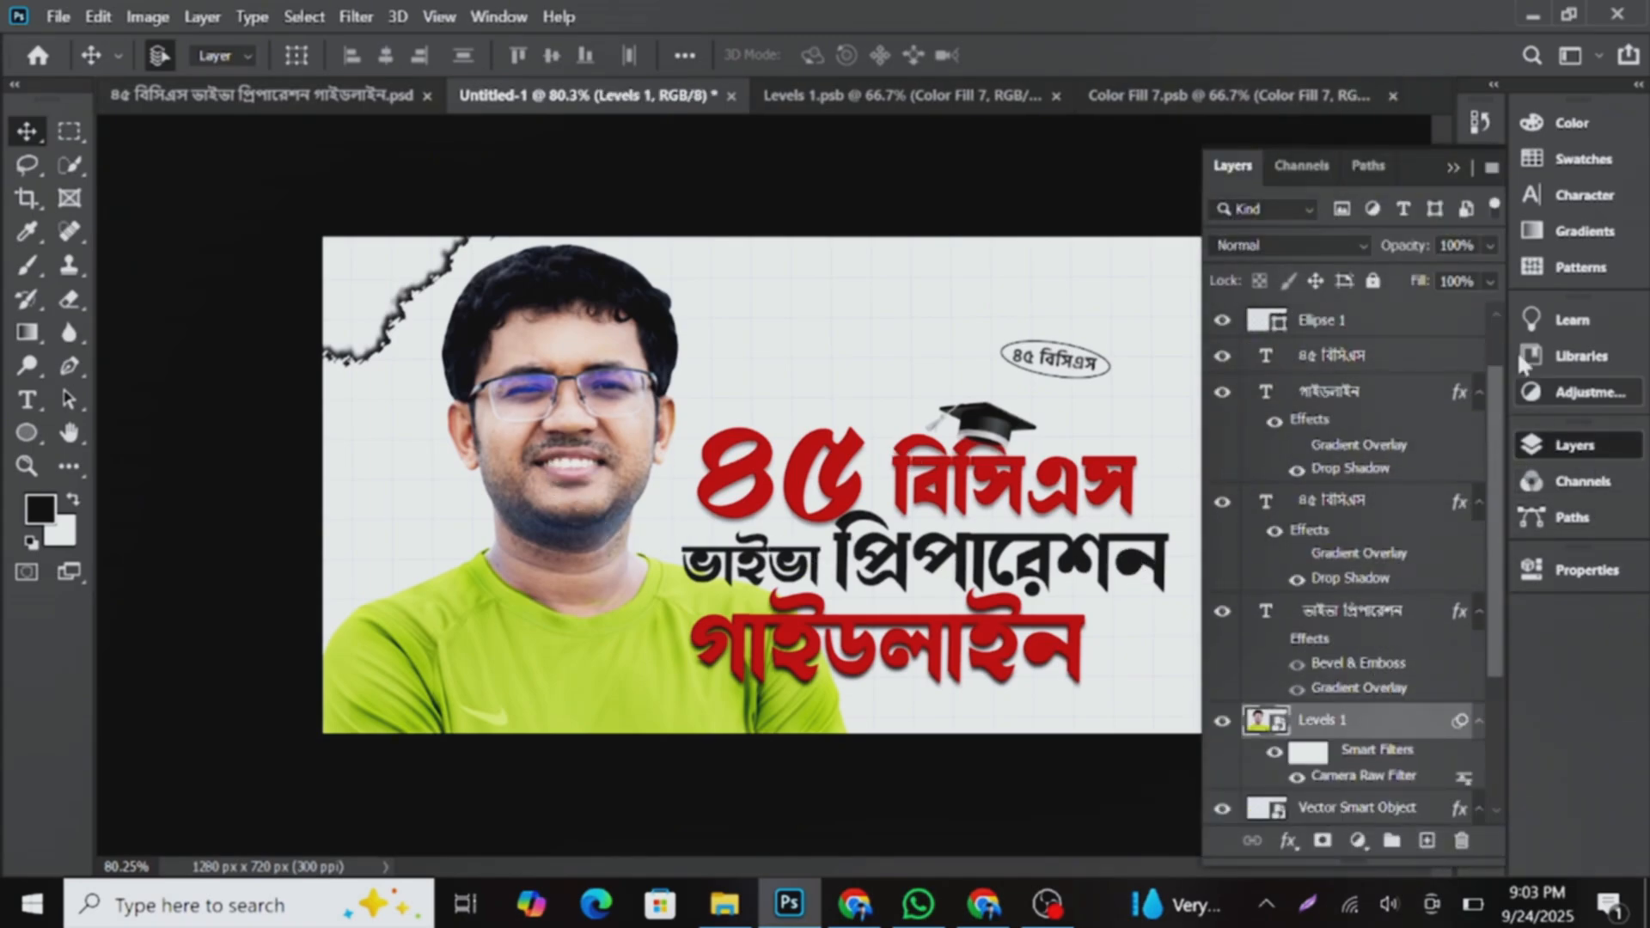
left_click(1451, 169)
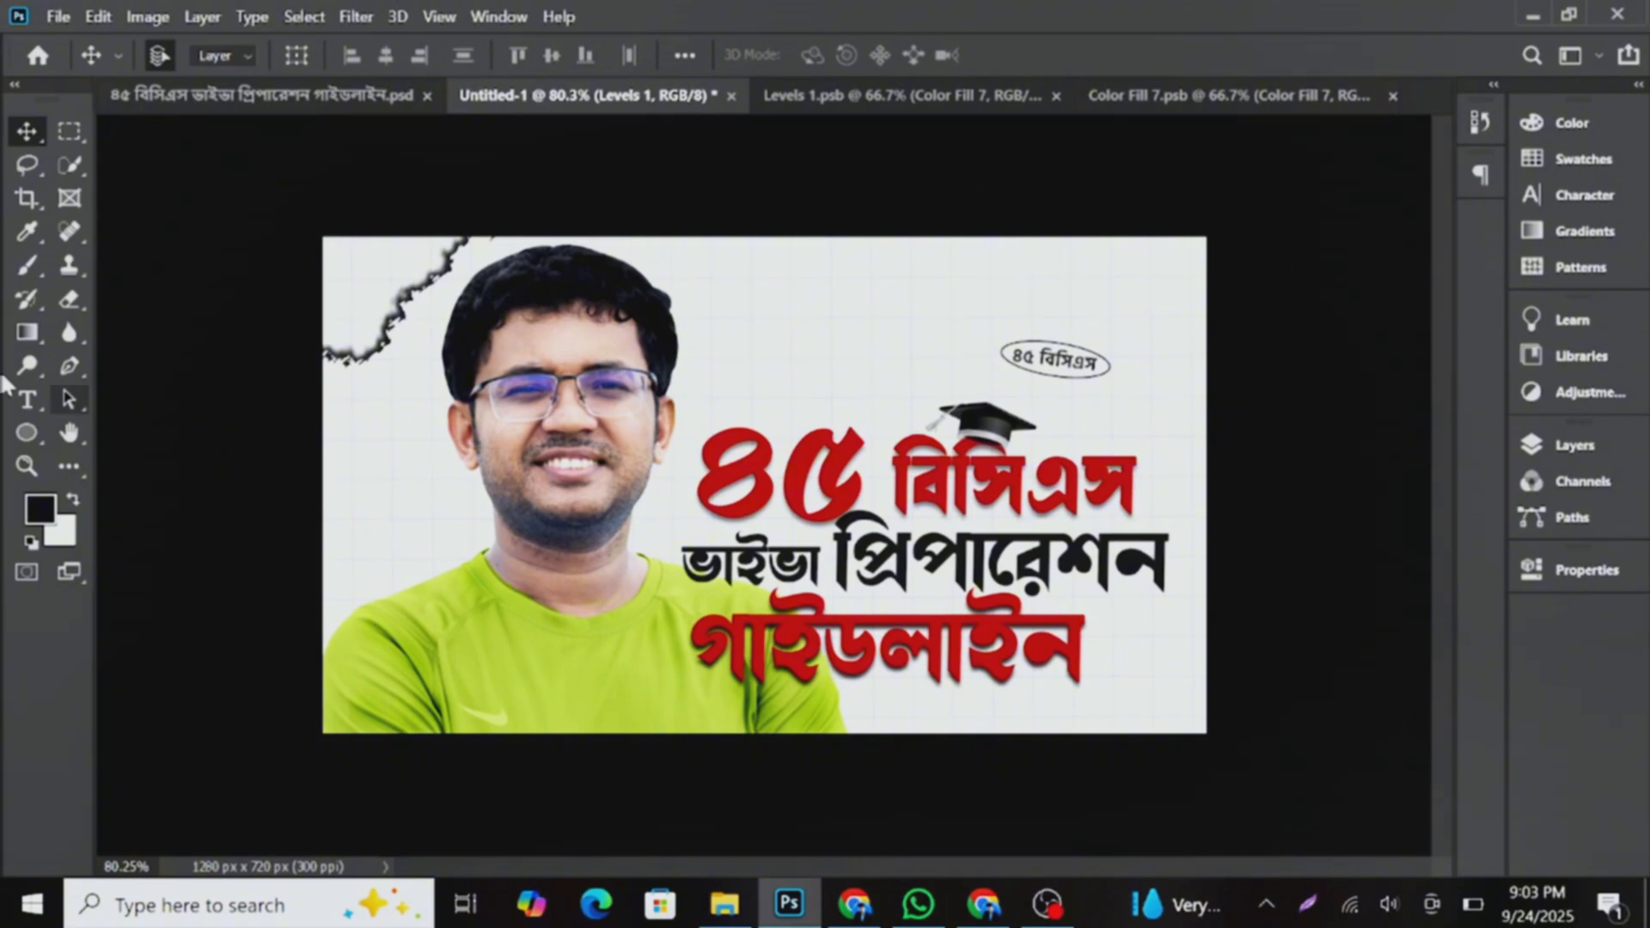
left_click(36, 434)
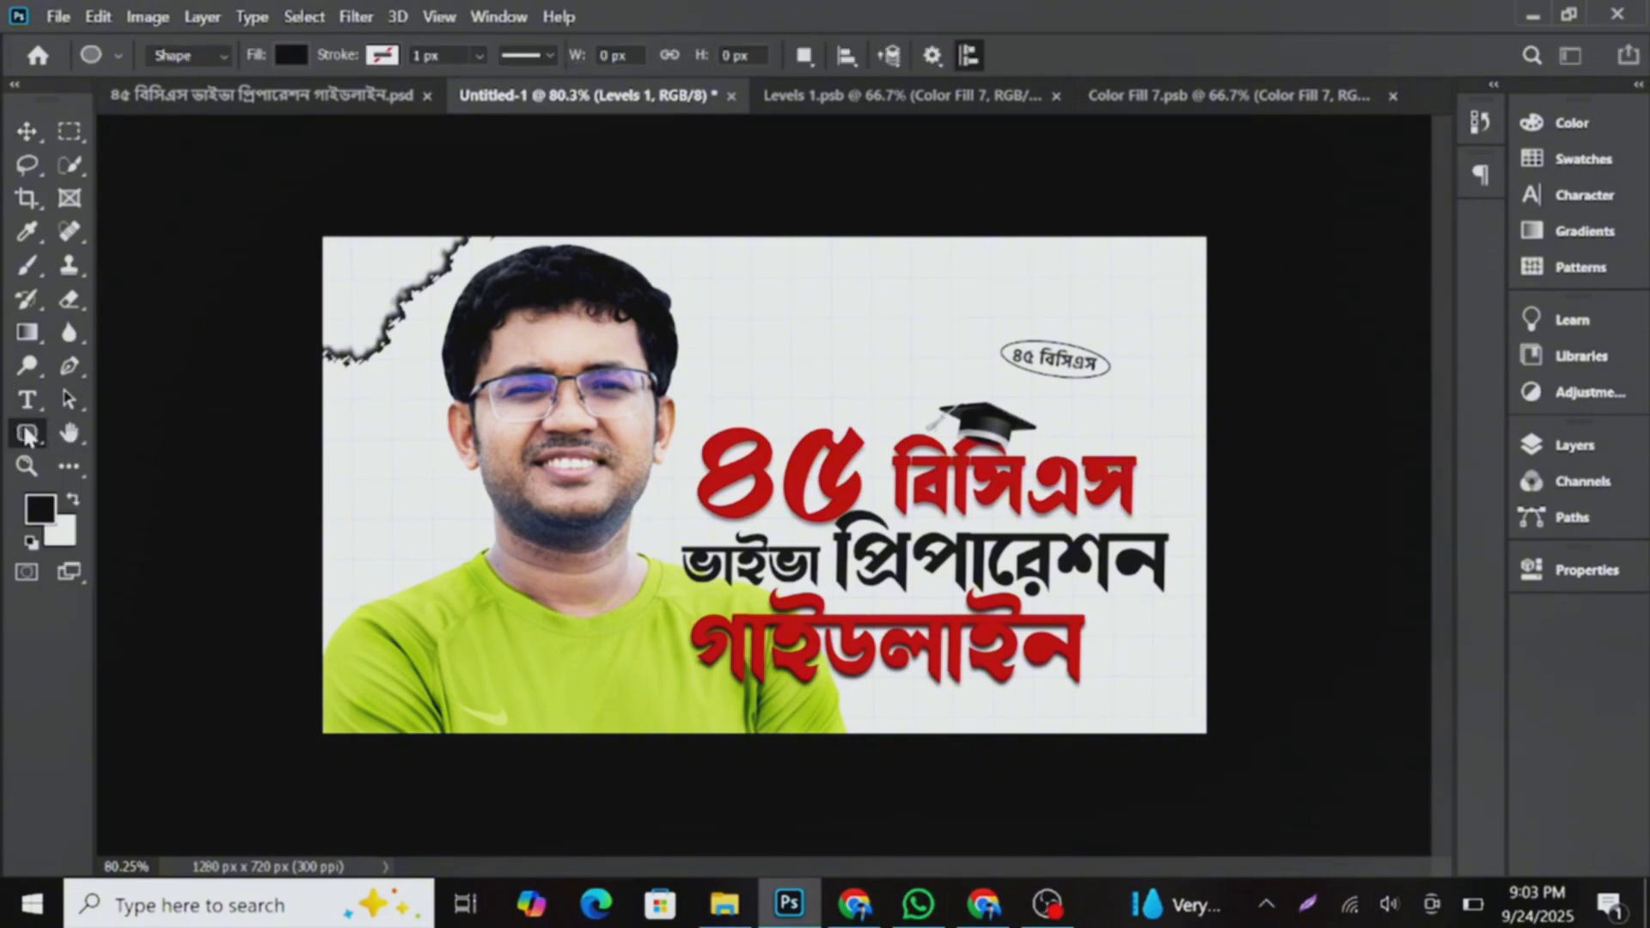
right_click(39, 428)
left_click(154, 433)
left_click_drag(184, 723, 1269, 801)
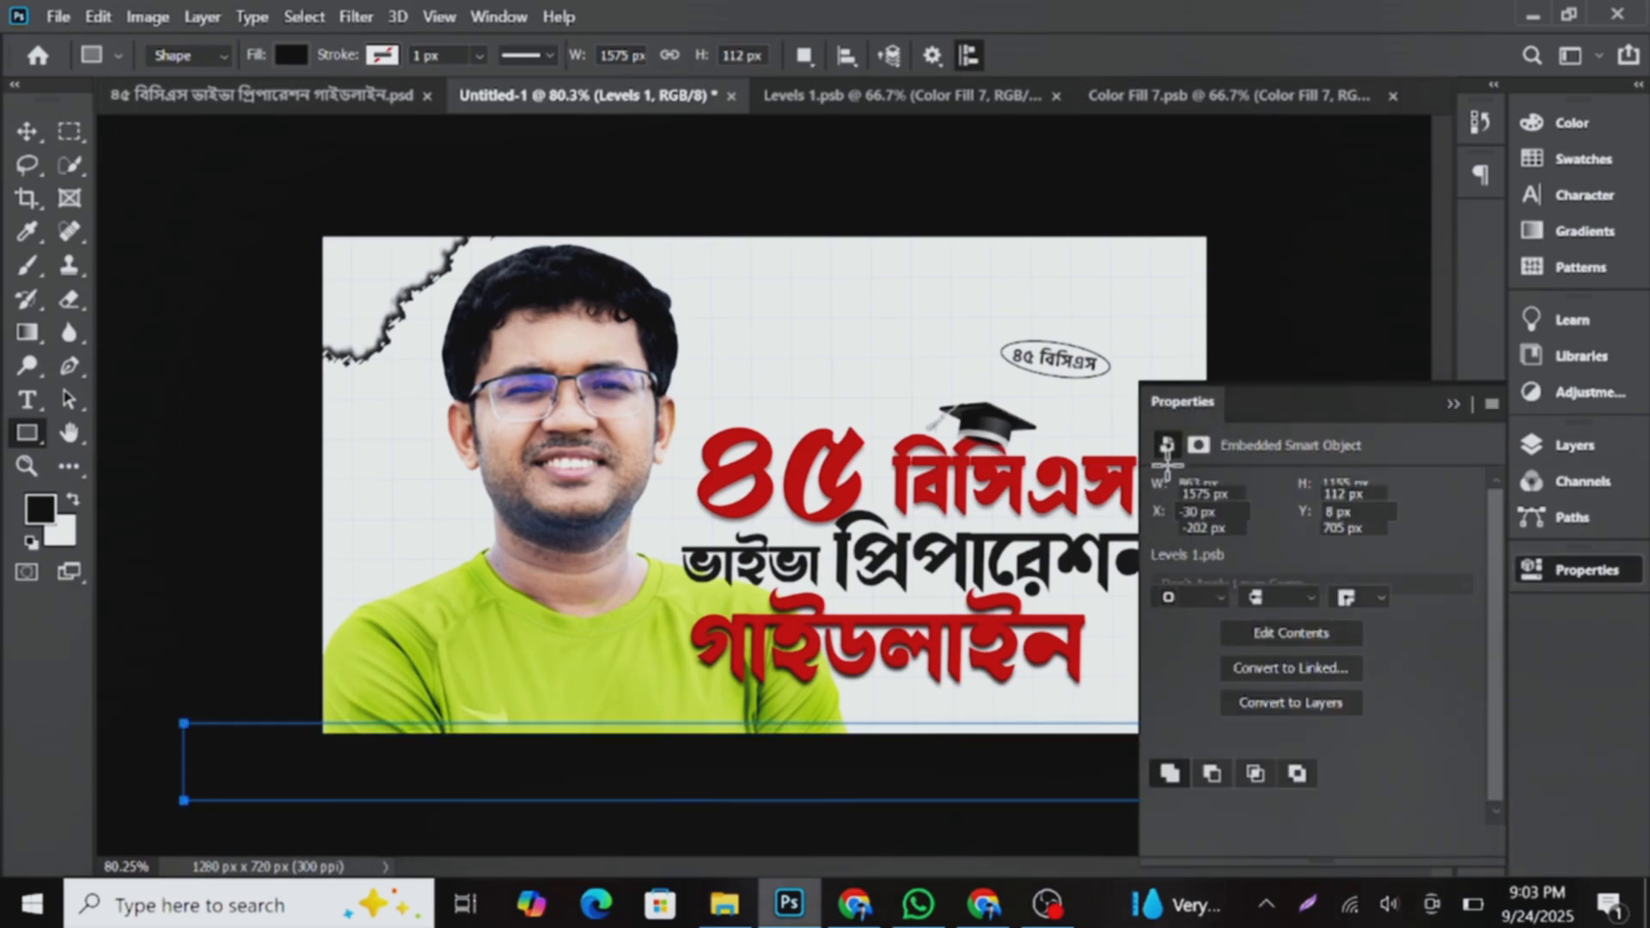
left_click(1452, 405)
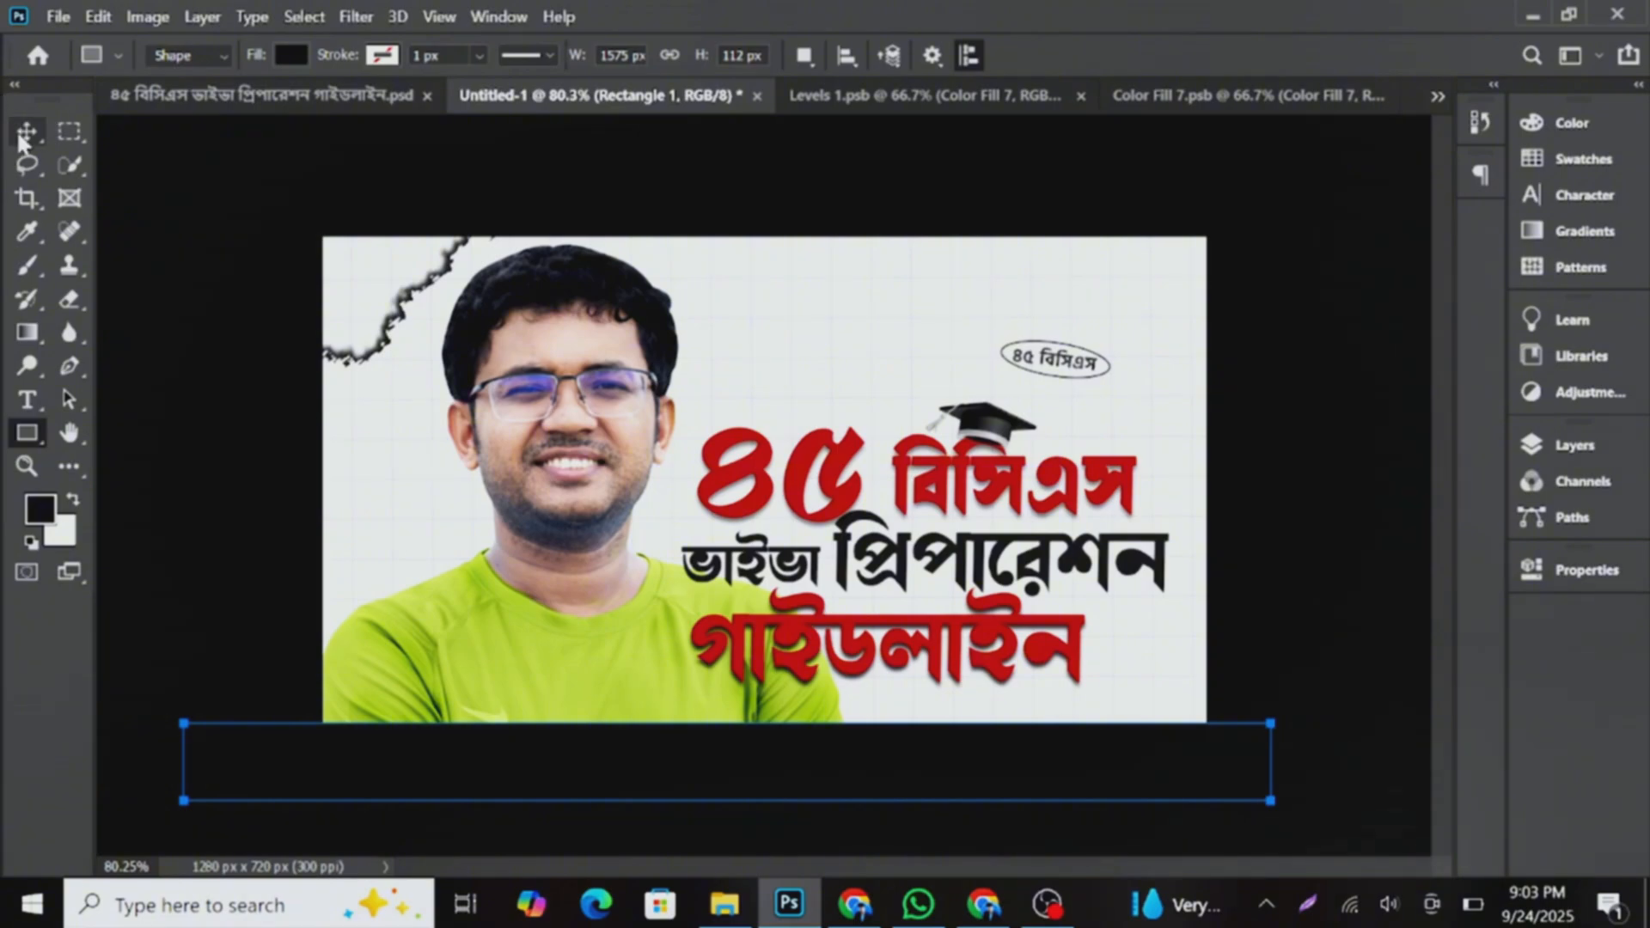
- Apply a Gaussian Blur with a radius of about 37.4 pixels to the black rectangle along the canvas's bottom edge
left_click(21, 134)
left_click(352, 17)
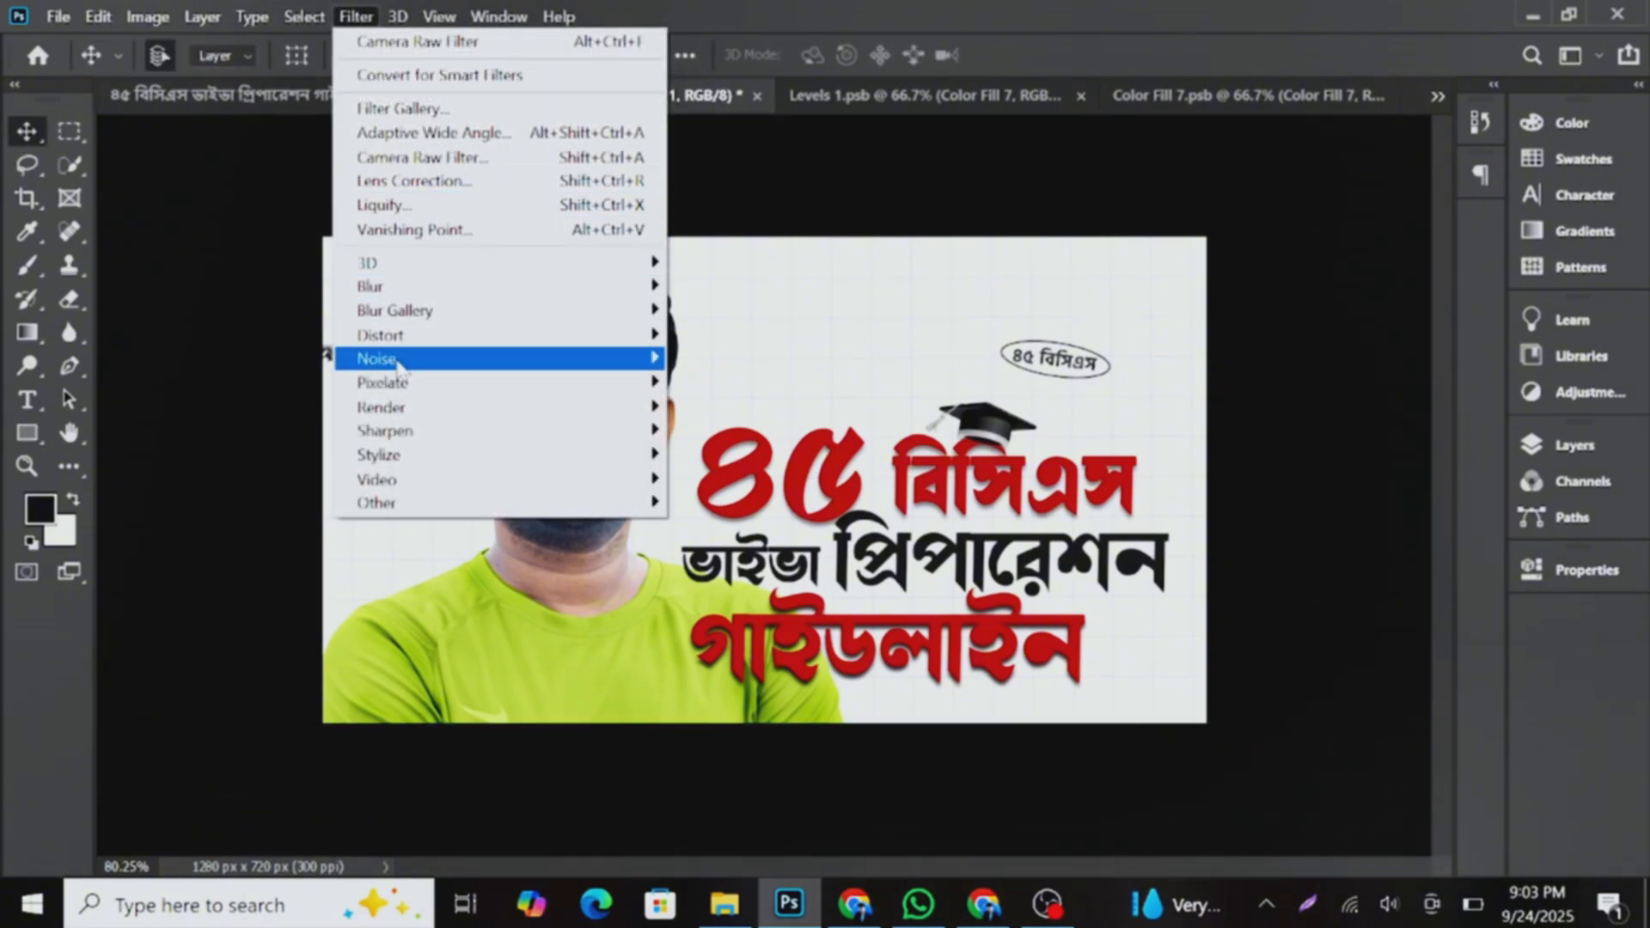
mouse_move(405, 286)
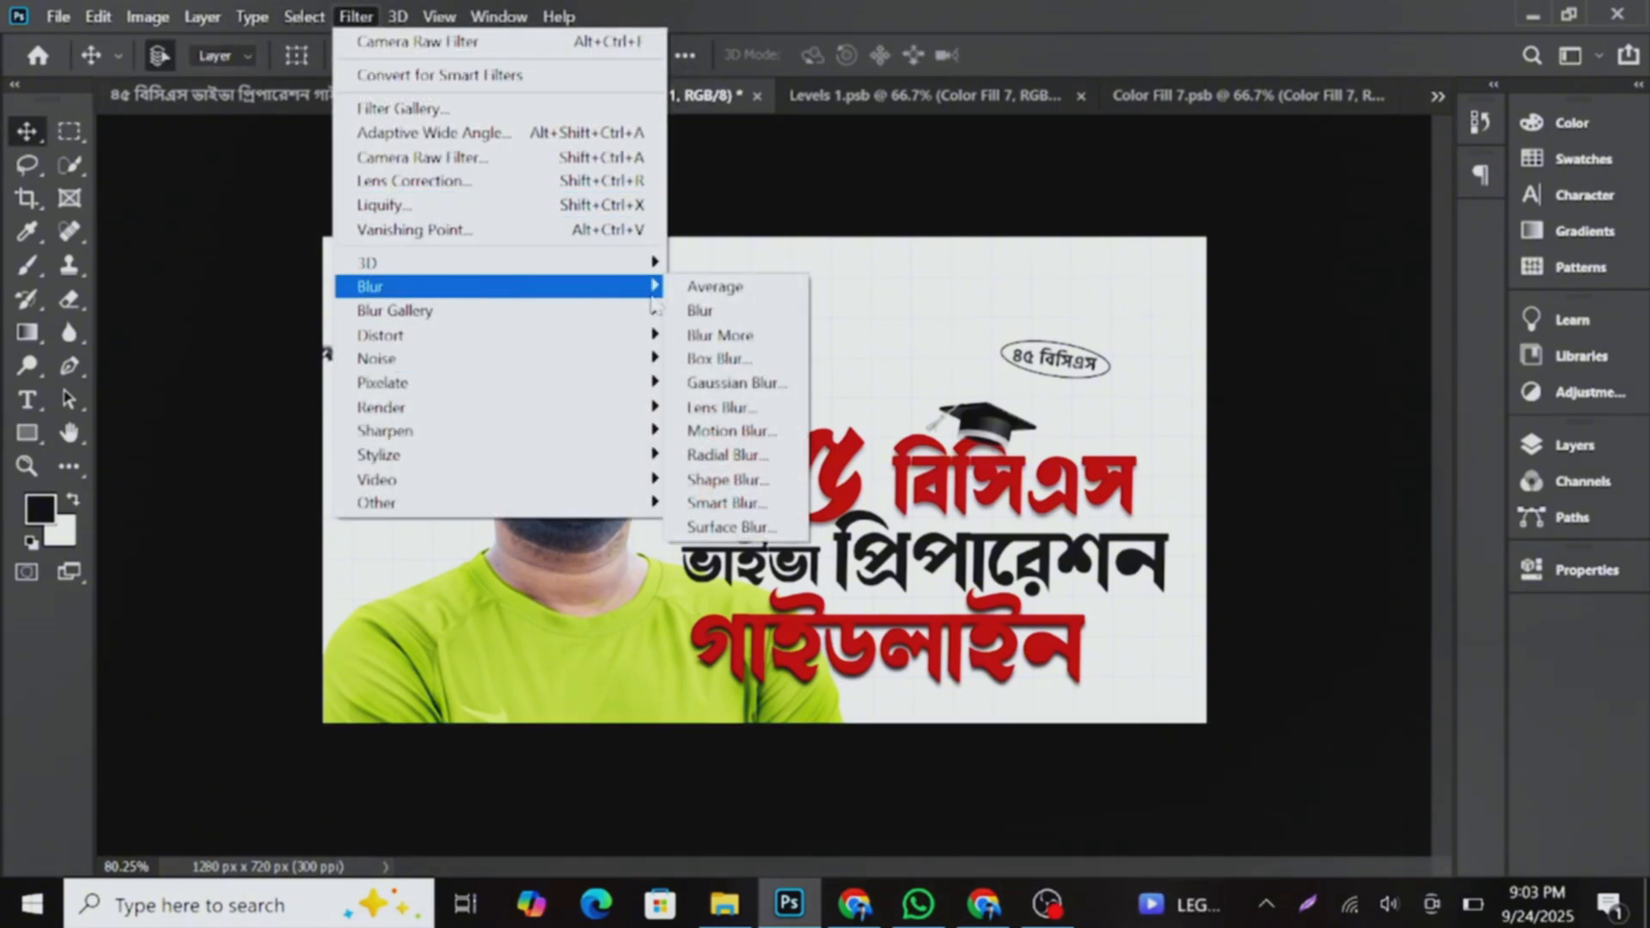
left_click(713, 379)
left_click(821, 376)
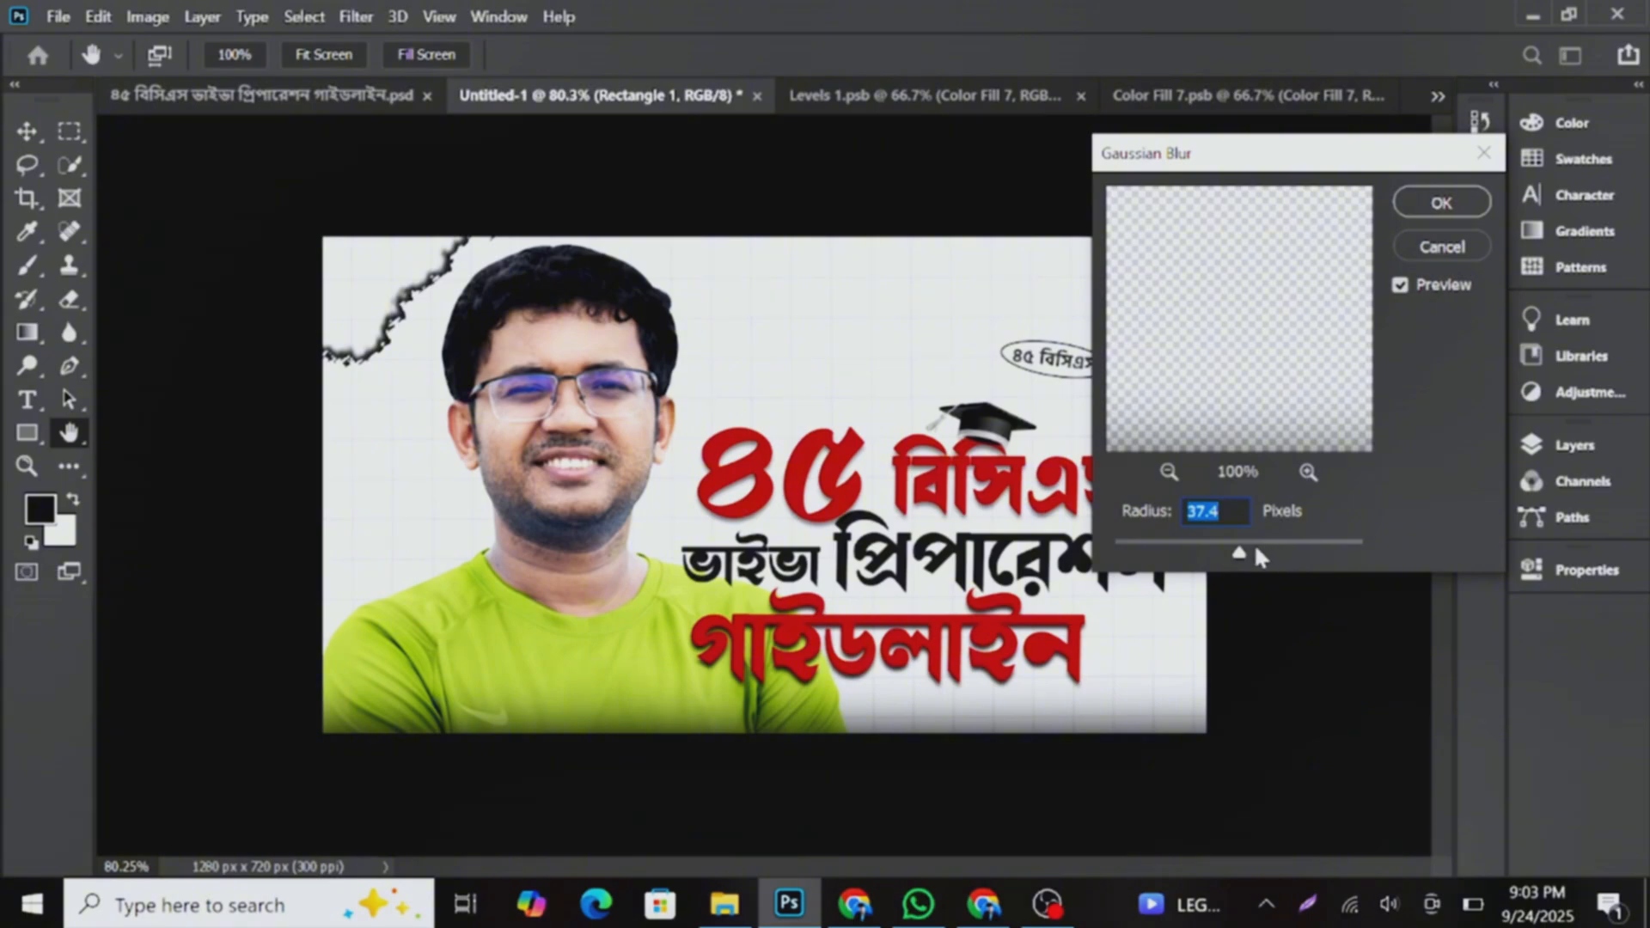
left_click(1442, 203)
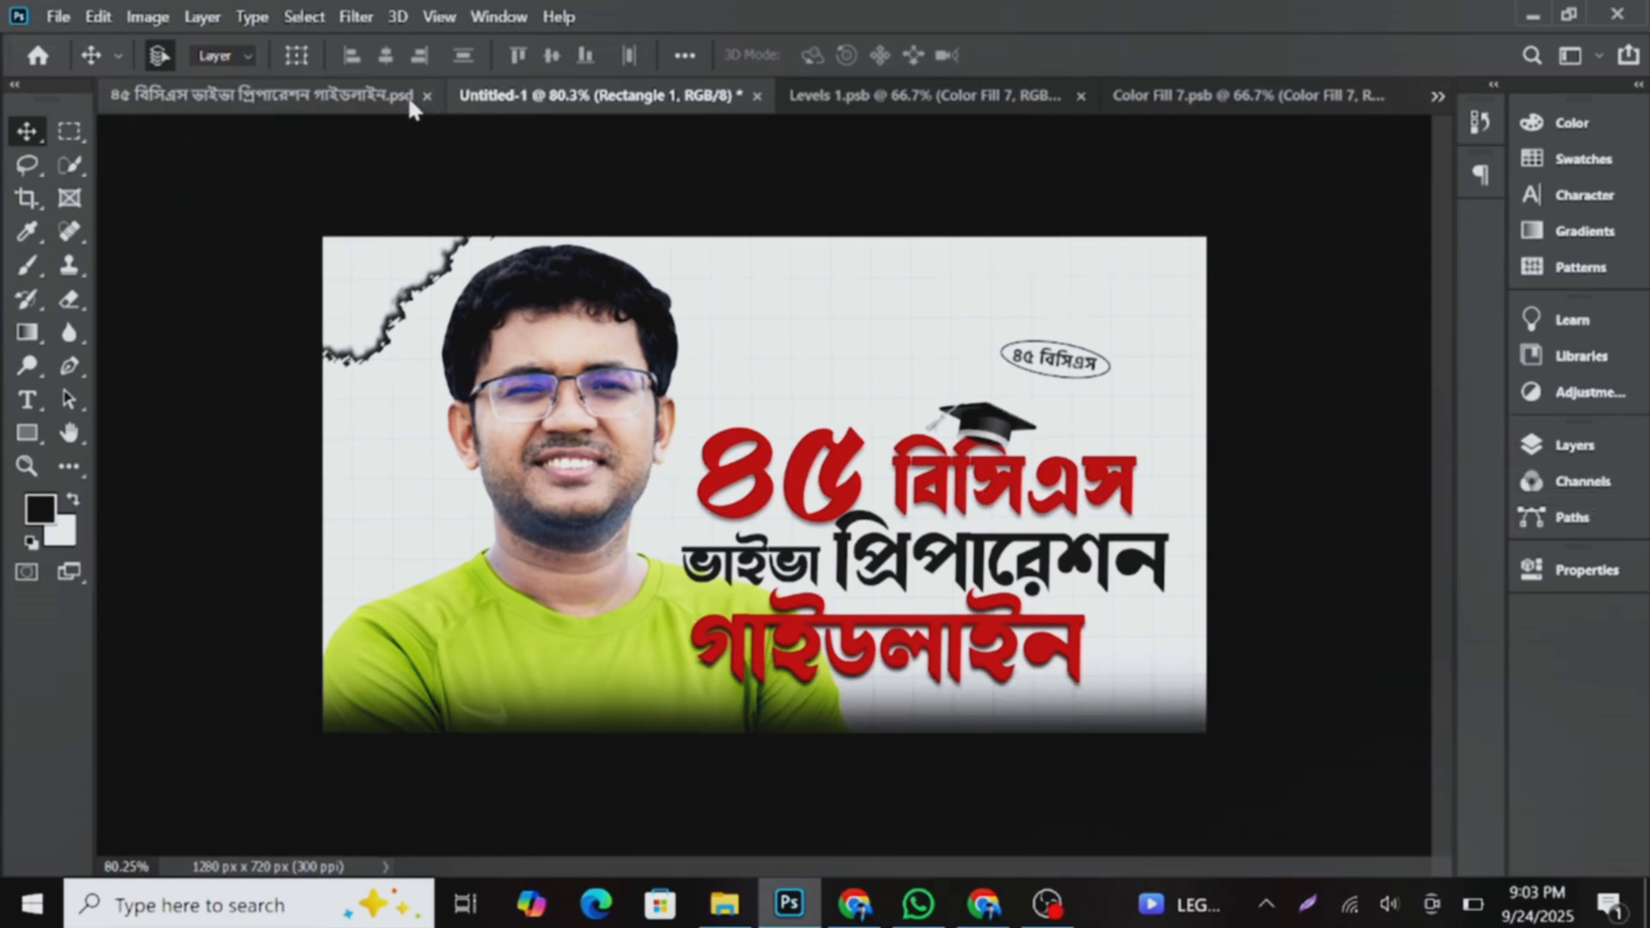
- Copy the download (5) graduation-cap layer from the ৪৫ বিসিএস ভাইভা প্রিপারেশন গাইডলাইন.psd document into Untitled-1 and place it directly below the Levels 1 portrait layer
left_click(340, 93)
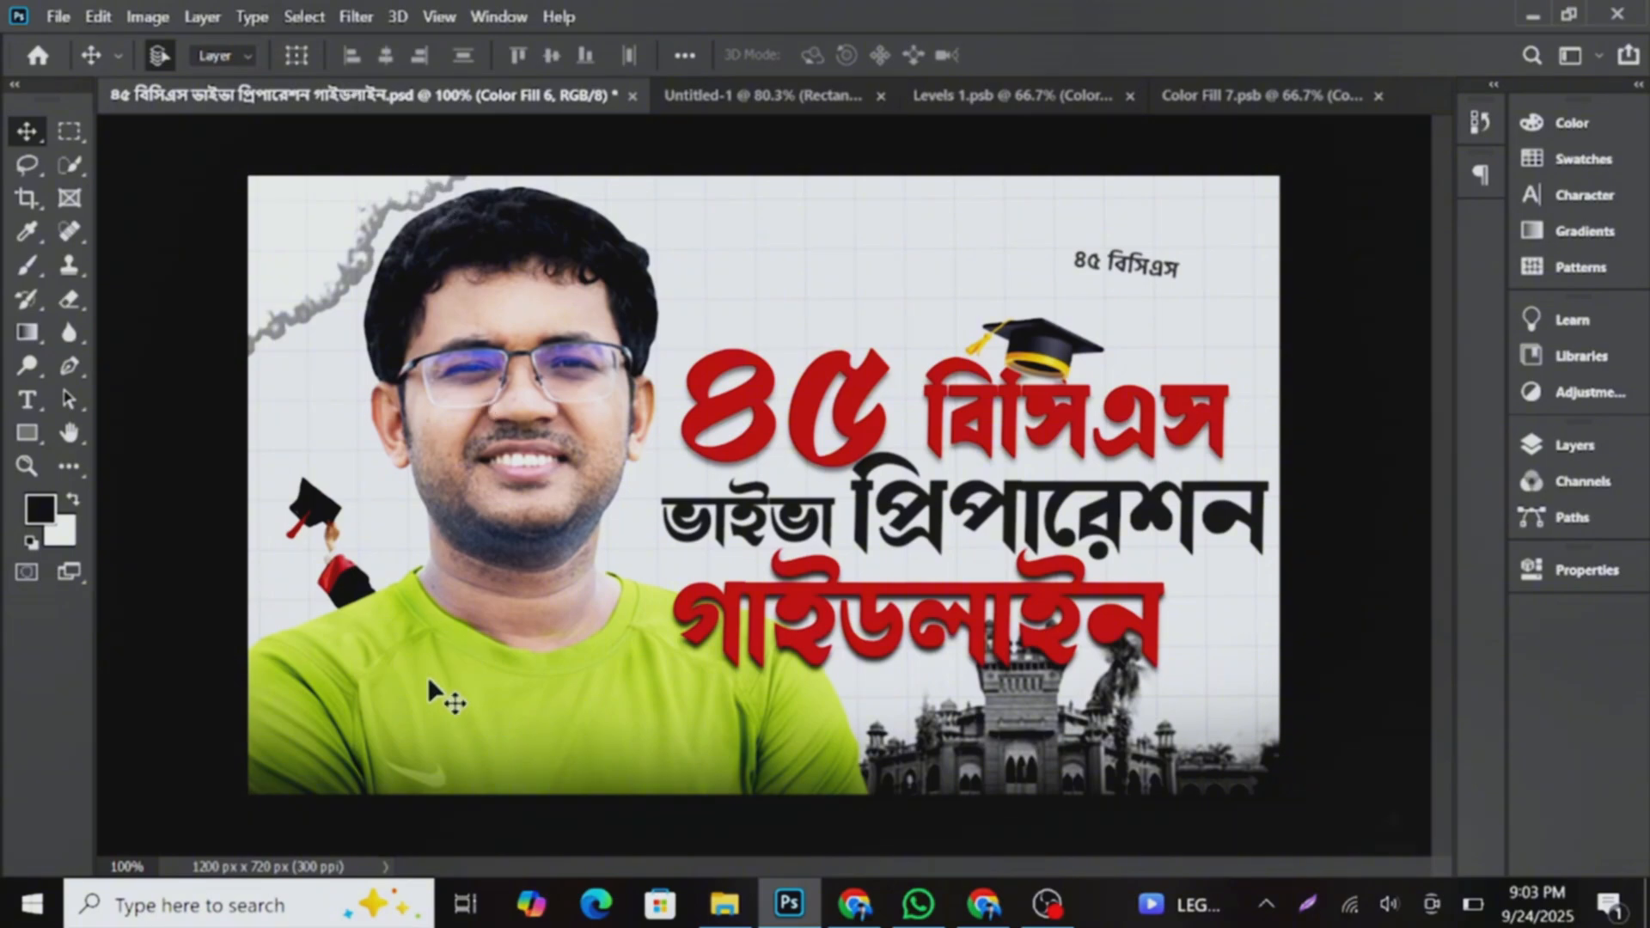
left_click(353, 569)
left_click(1547, 442)
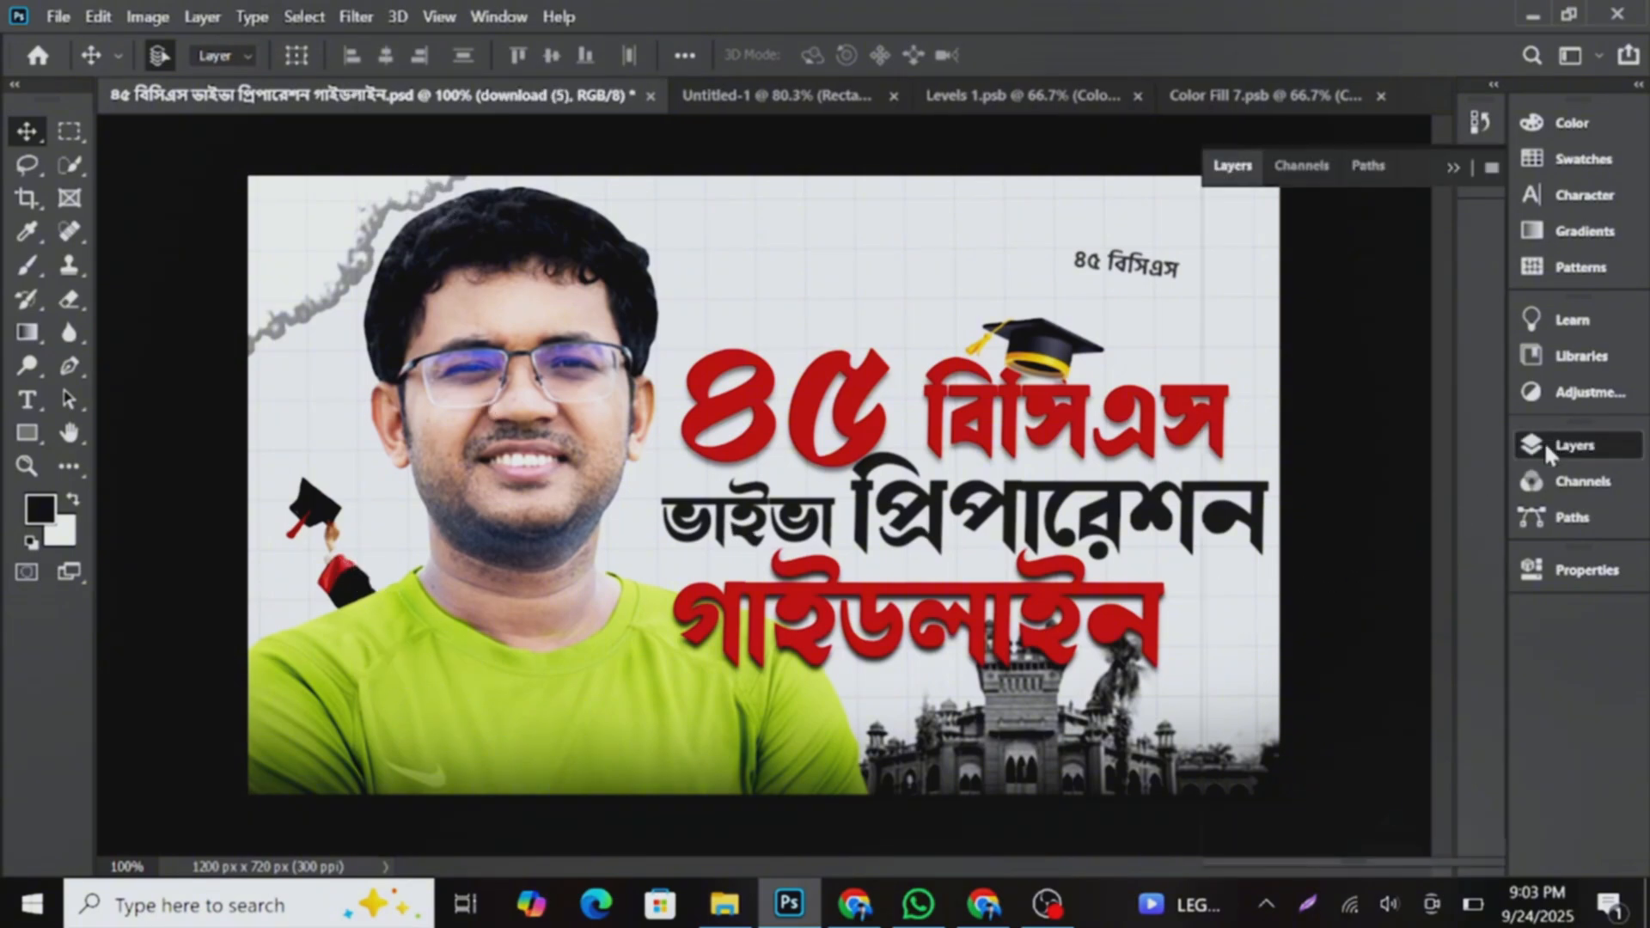
scroll(1316, 559, "down", 5)
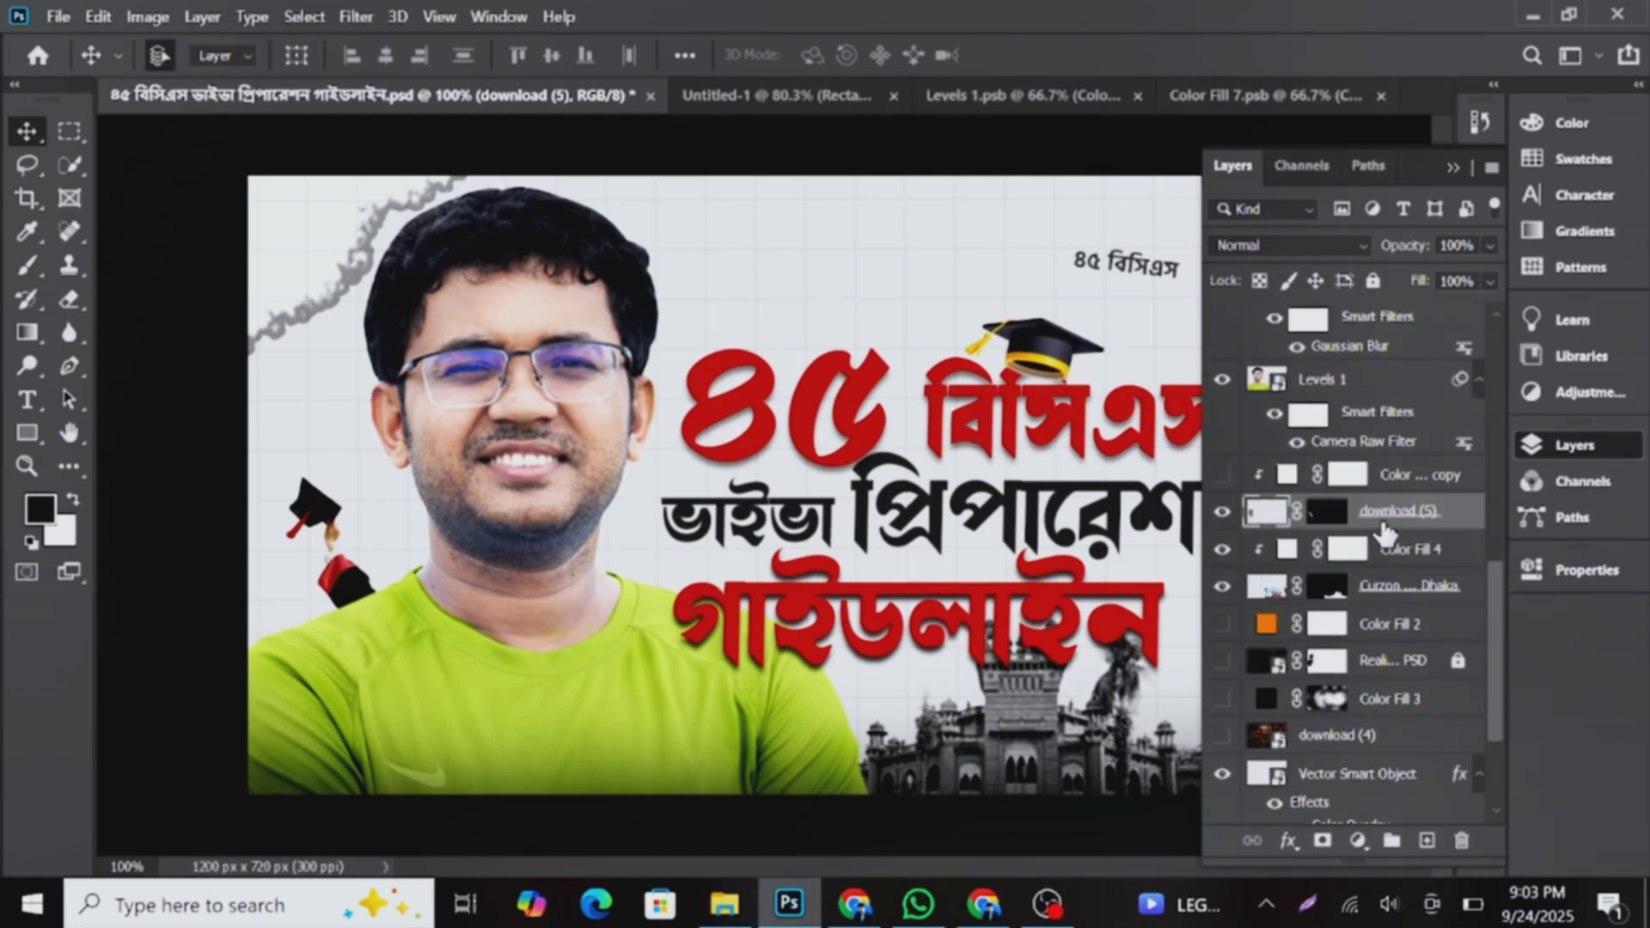
left_click_drag(1383, 533, 692, 509)
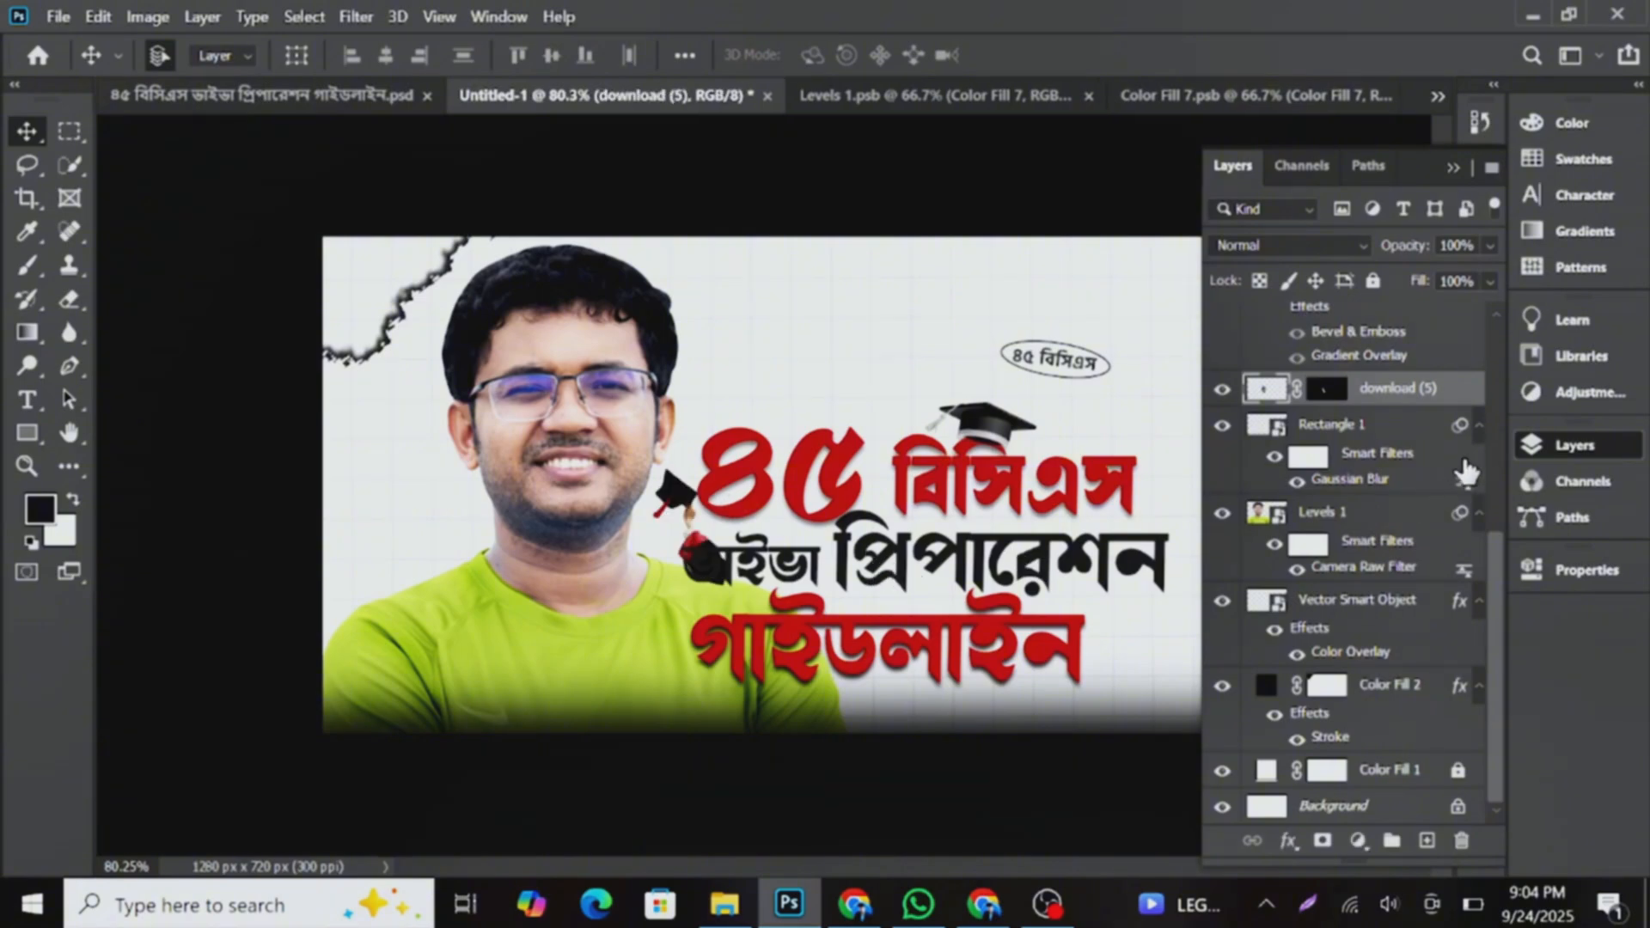
left_click_drag(1458, 389, 1392, 586)
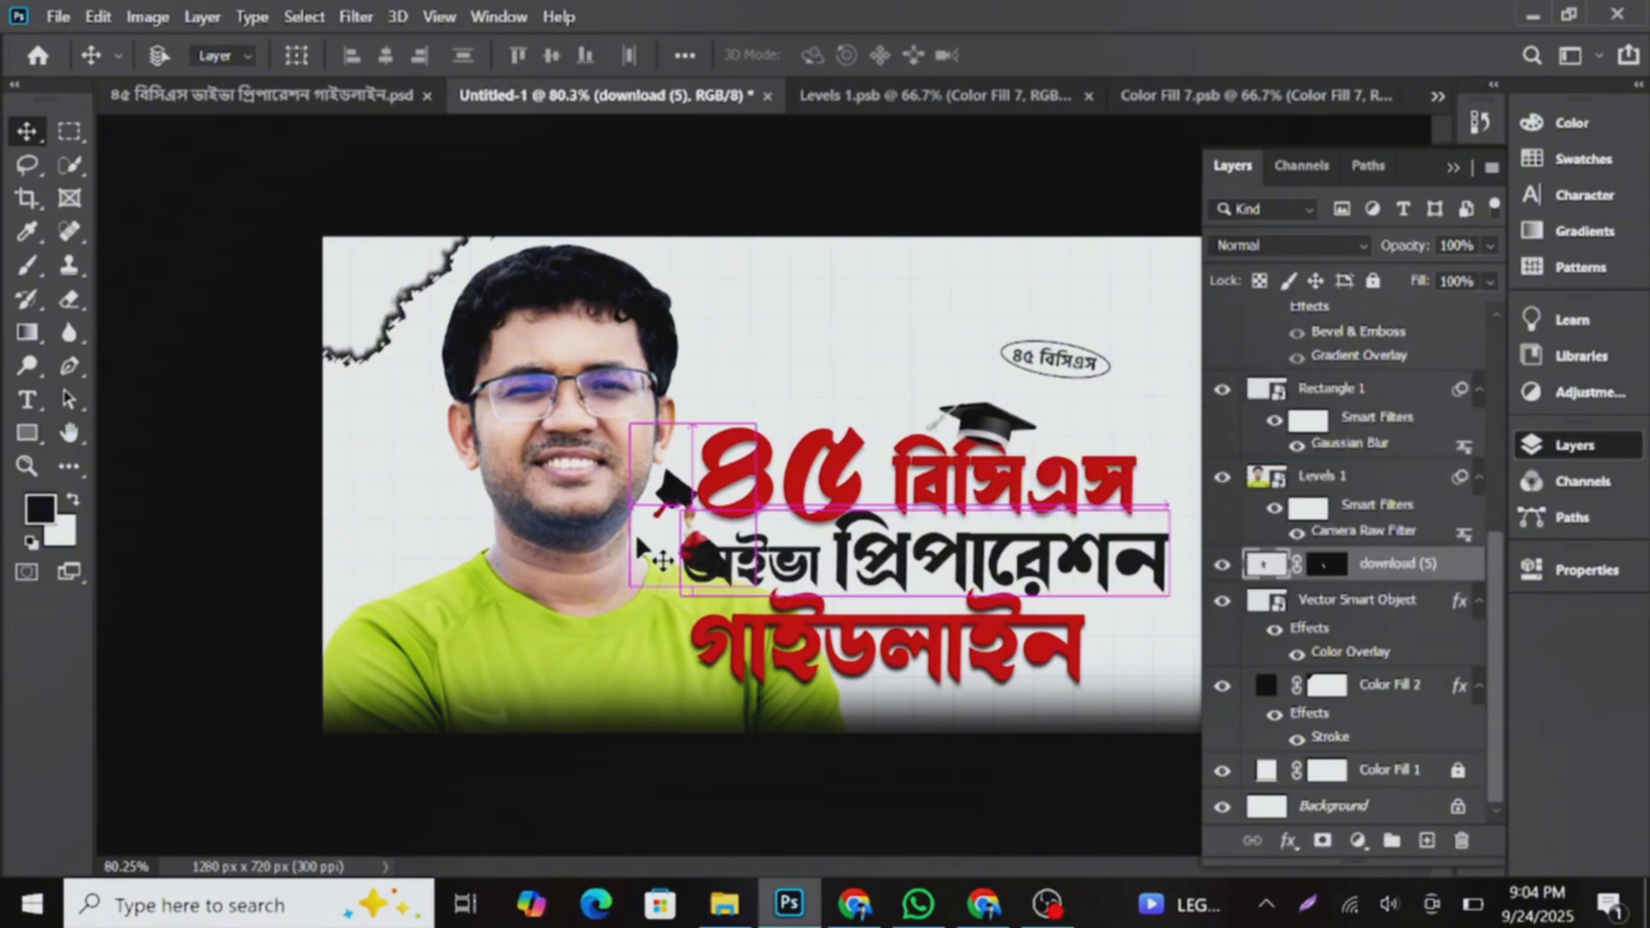
- Scale the download (5) cap image to about 125.6% and position it beside the portrait's neck, just above the shoulder on the canvas's left
key("ctrl+t")
left_click_drag(661, 560, 404, 575)
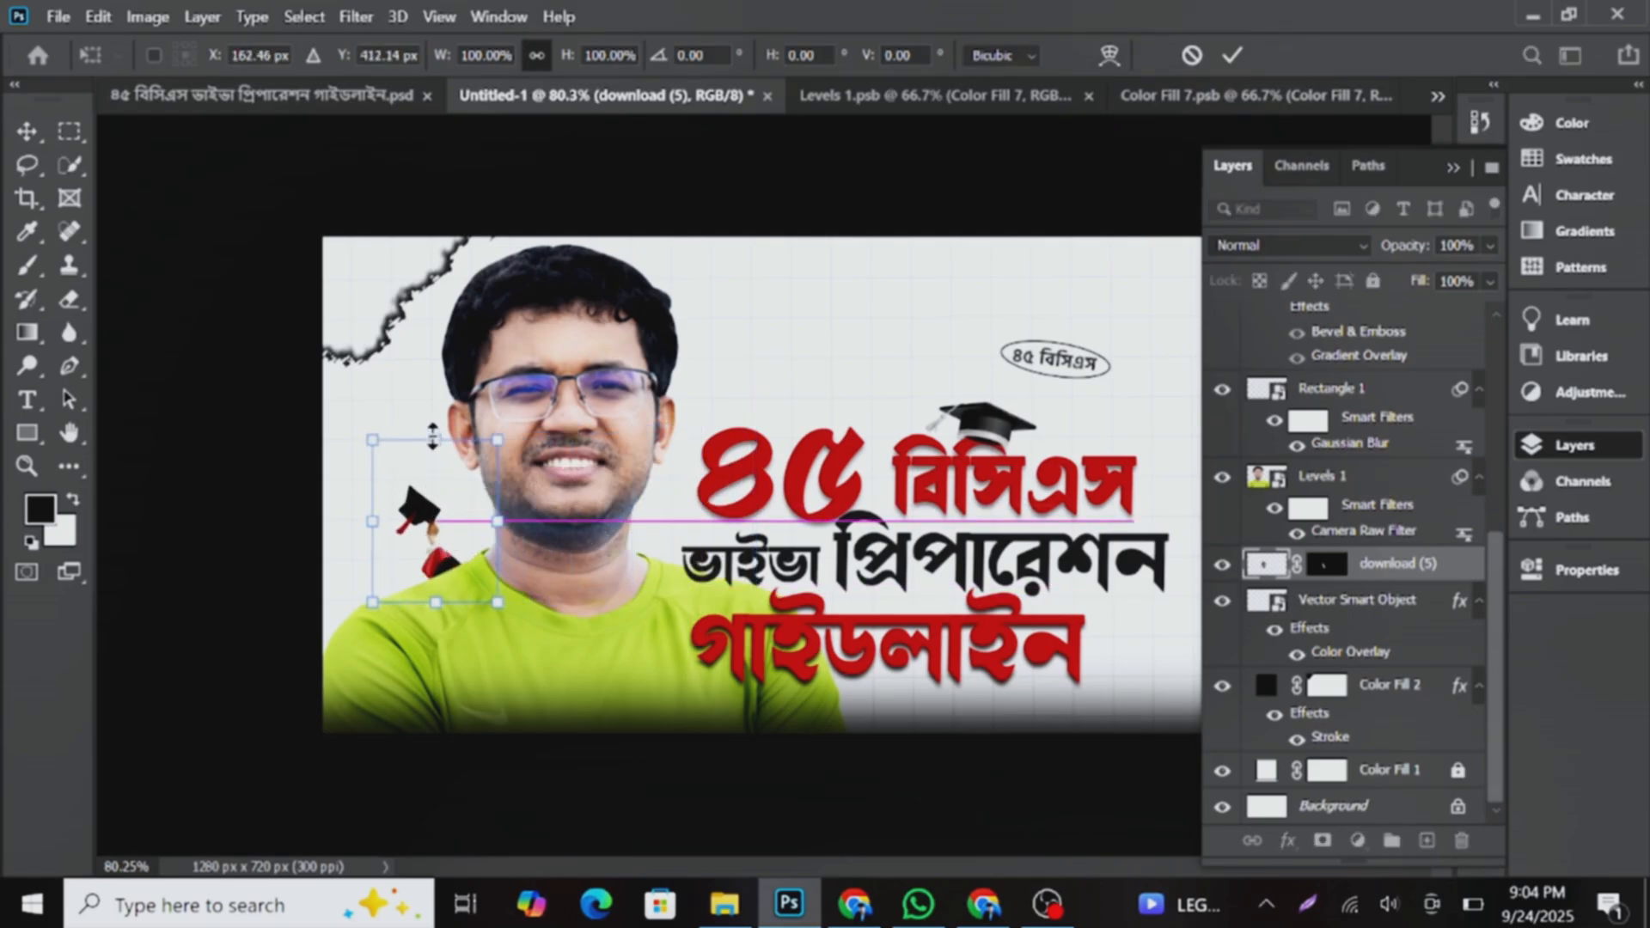
left_click_drag(433, 437, 419, 396)
mouse_move(439, 526)
left_mouse_down()
mouse_move(415, 529)
mouse_move(421, 542)
left_mouse_up()
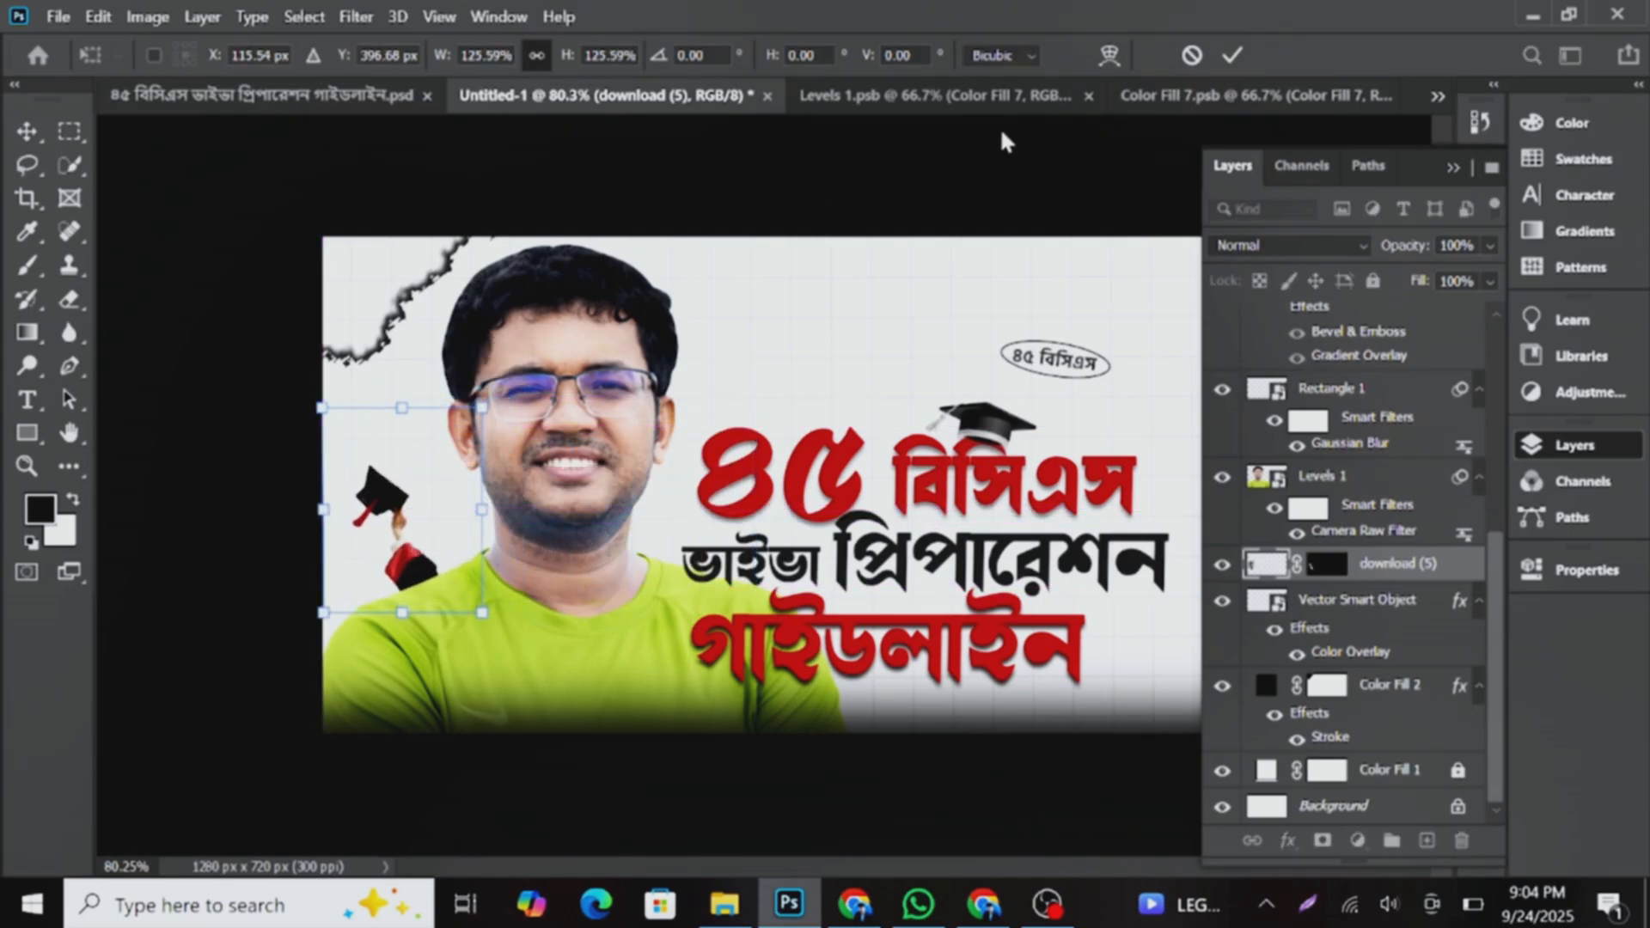
left_click(1237, 55)
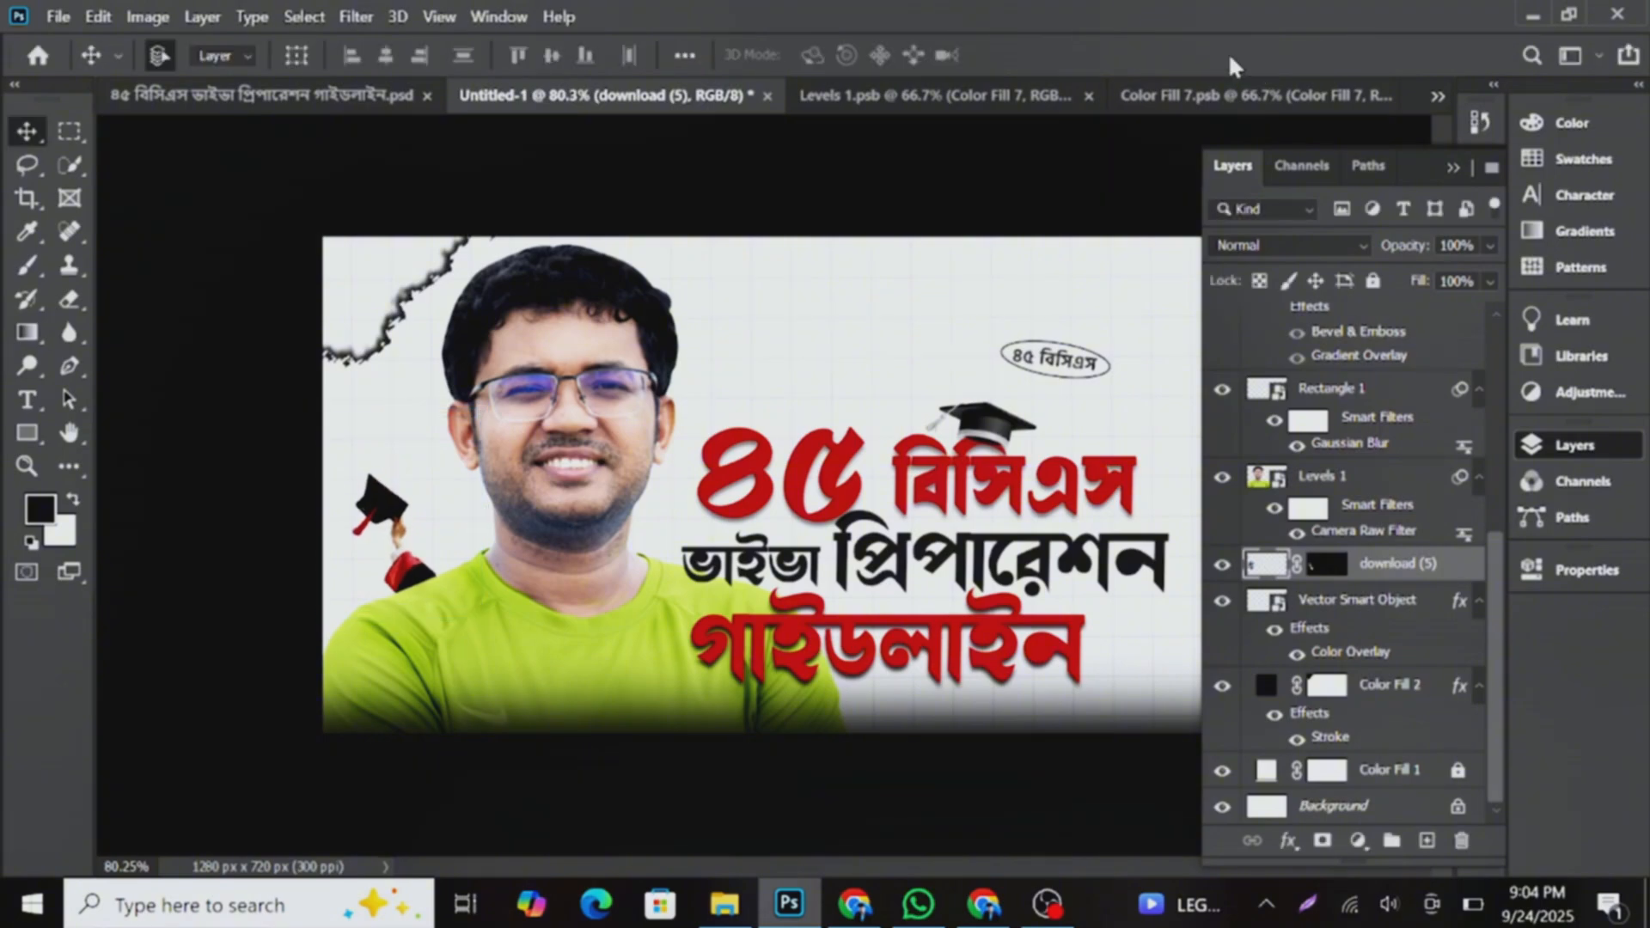
- Add a white (ffffff) Solid Color fill clipped to the download (5) layer and set its blend mode to Color
left_click(1357, 842)
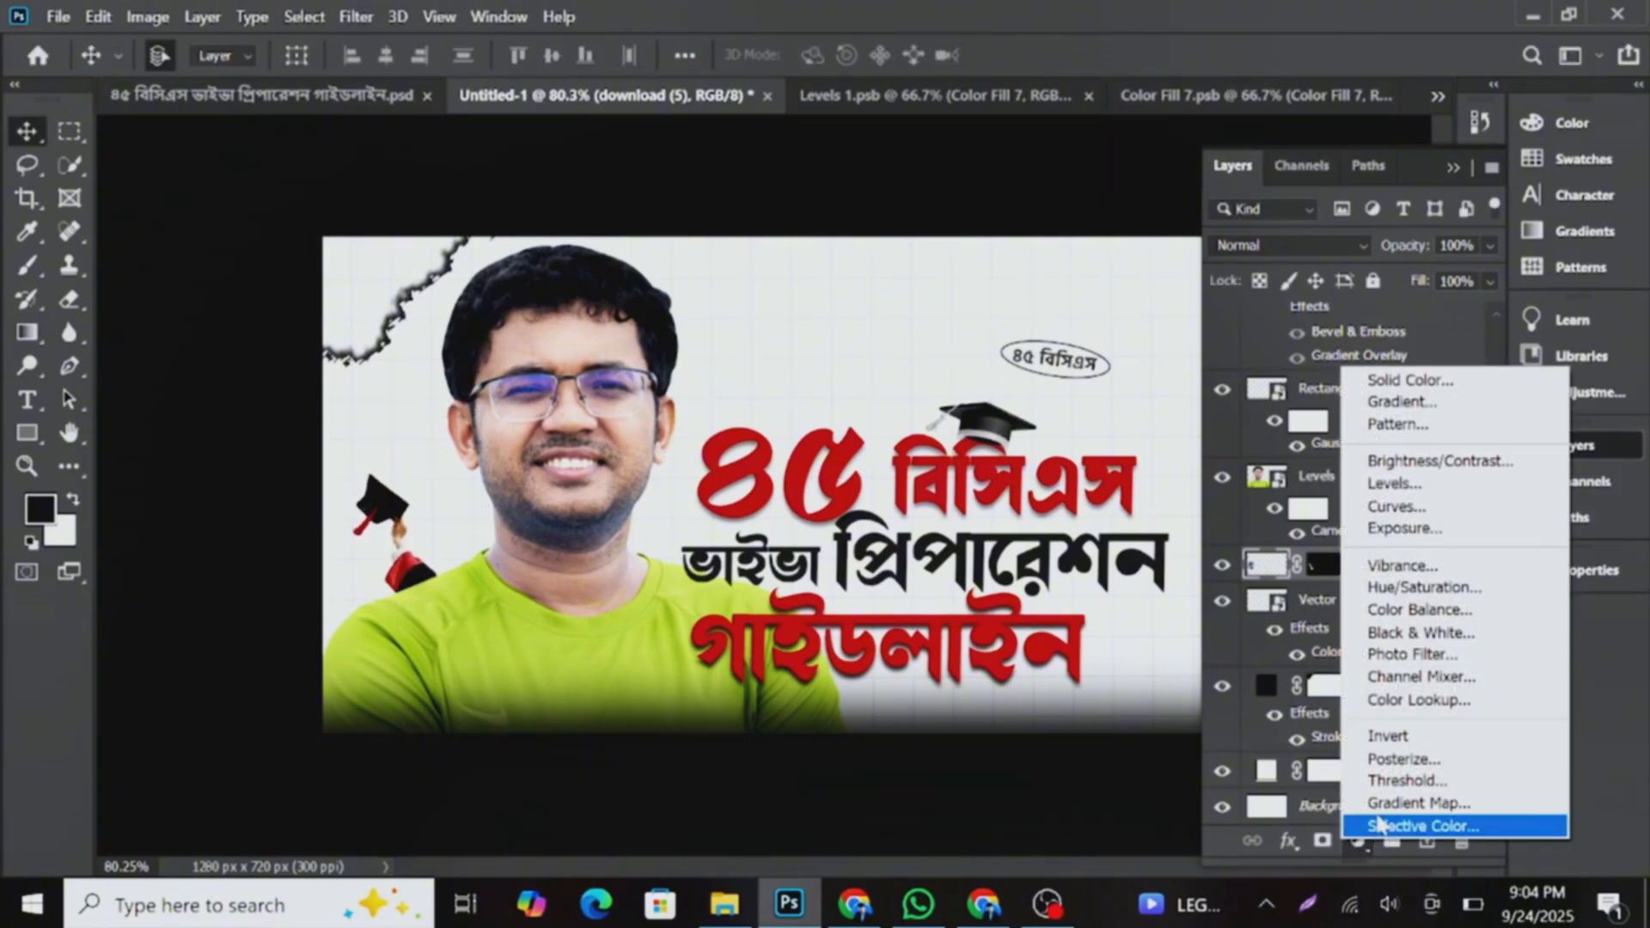
left_click(1478, 375)
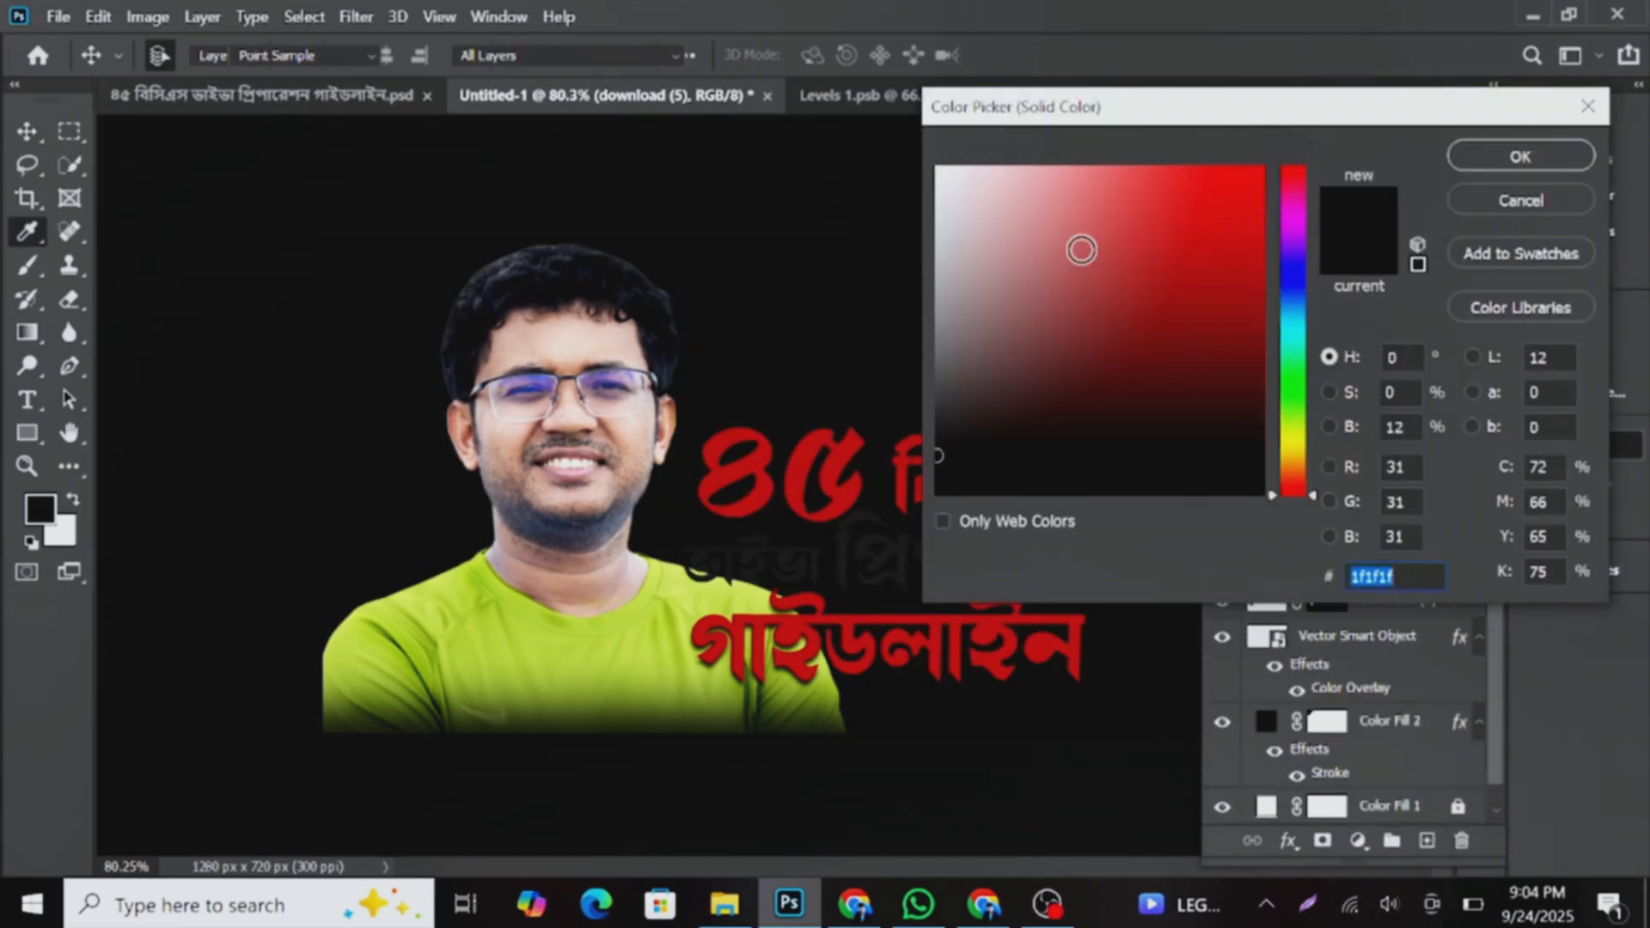
type("ffffff")
left_click(1559, 165)
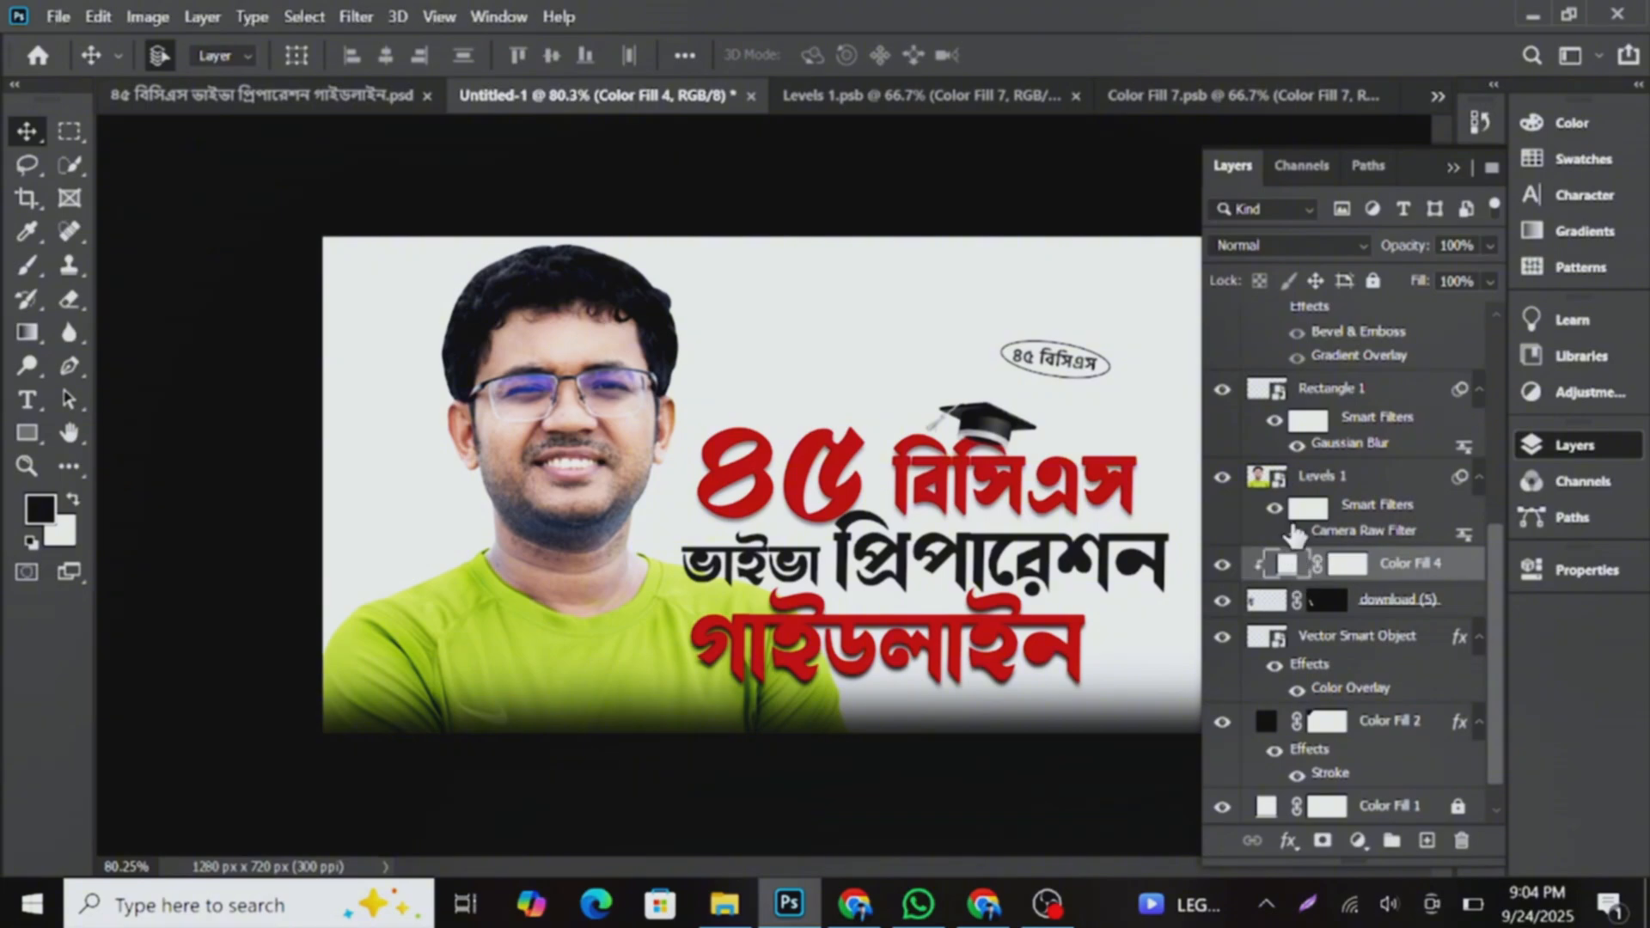
left_click(1289, 245)
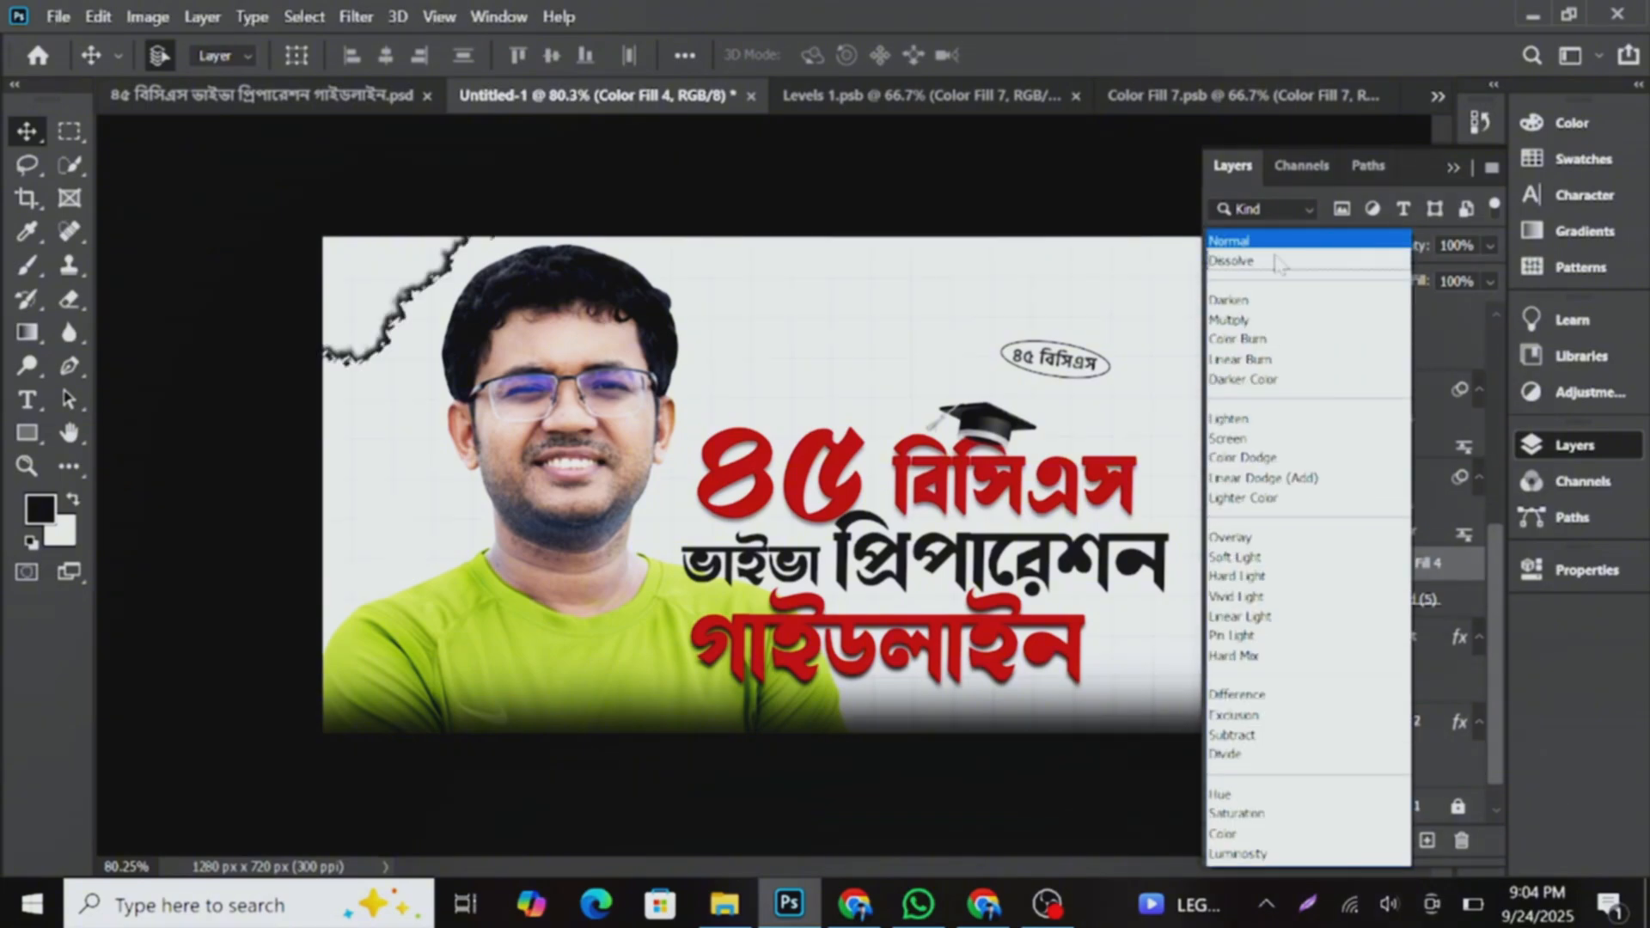
left_click(1259, 832)
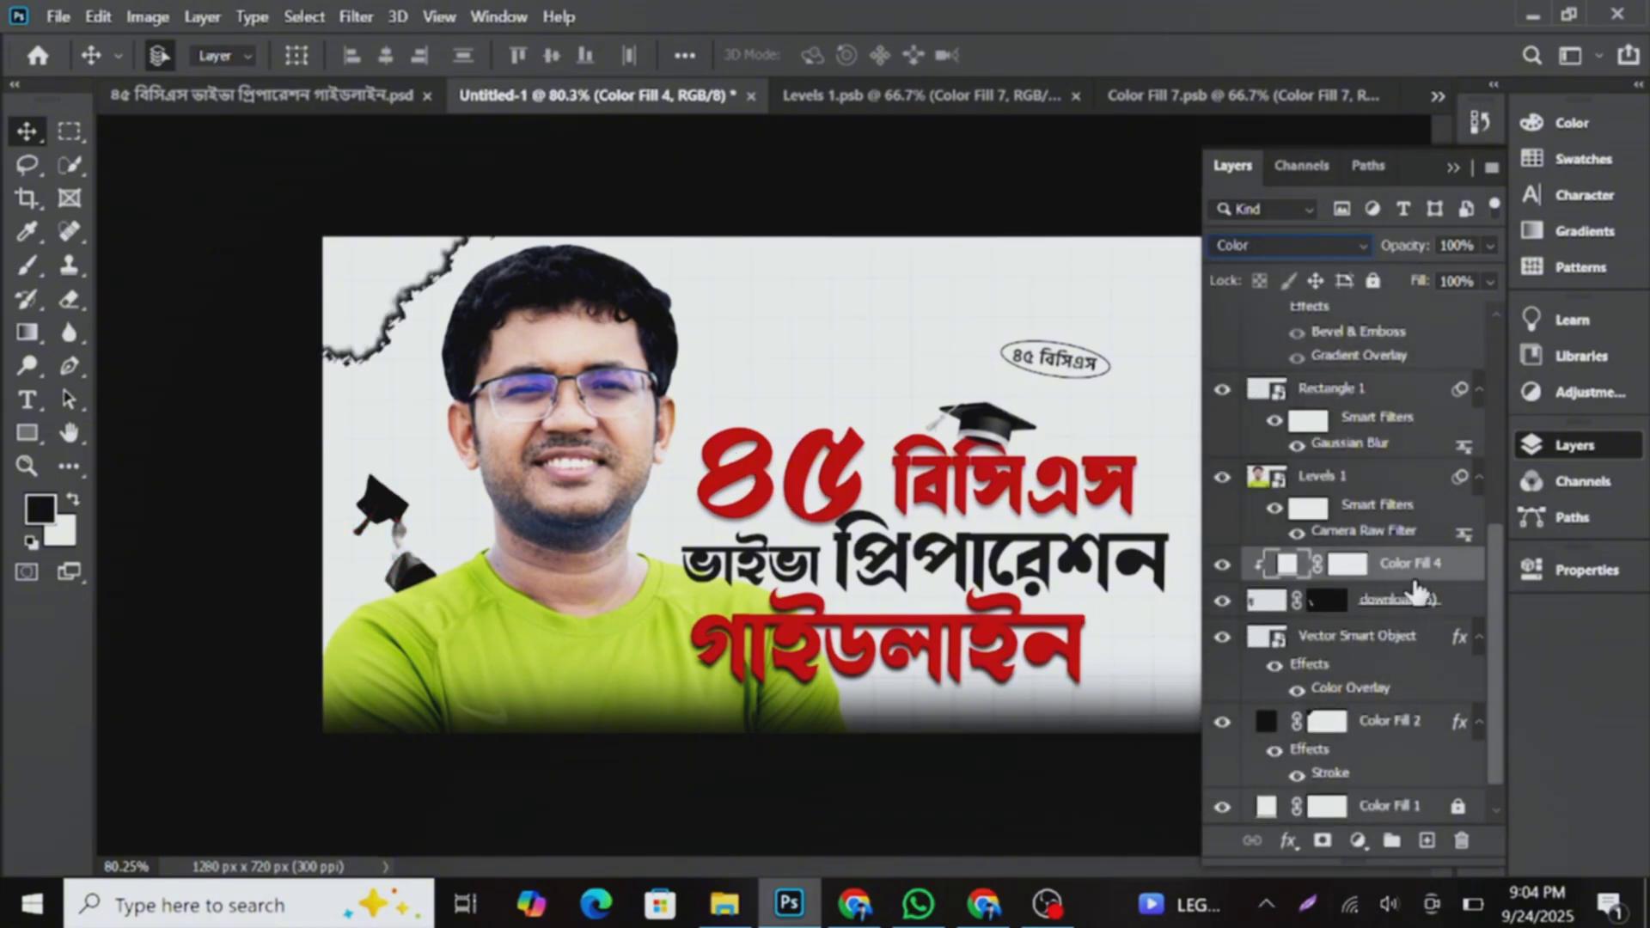
- Fine-tune the position of the download (5) cap image behind the portrait's shoulder
left_click(1424, 606)
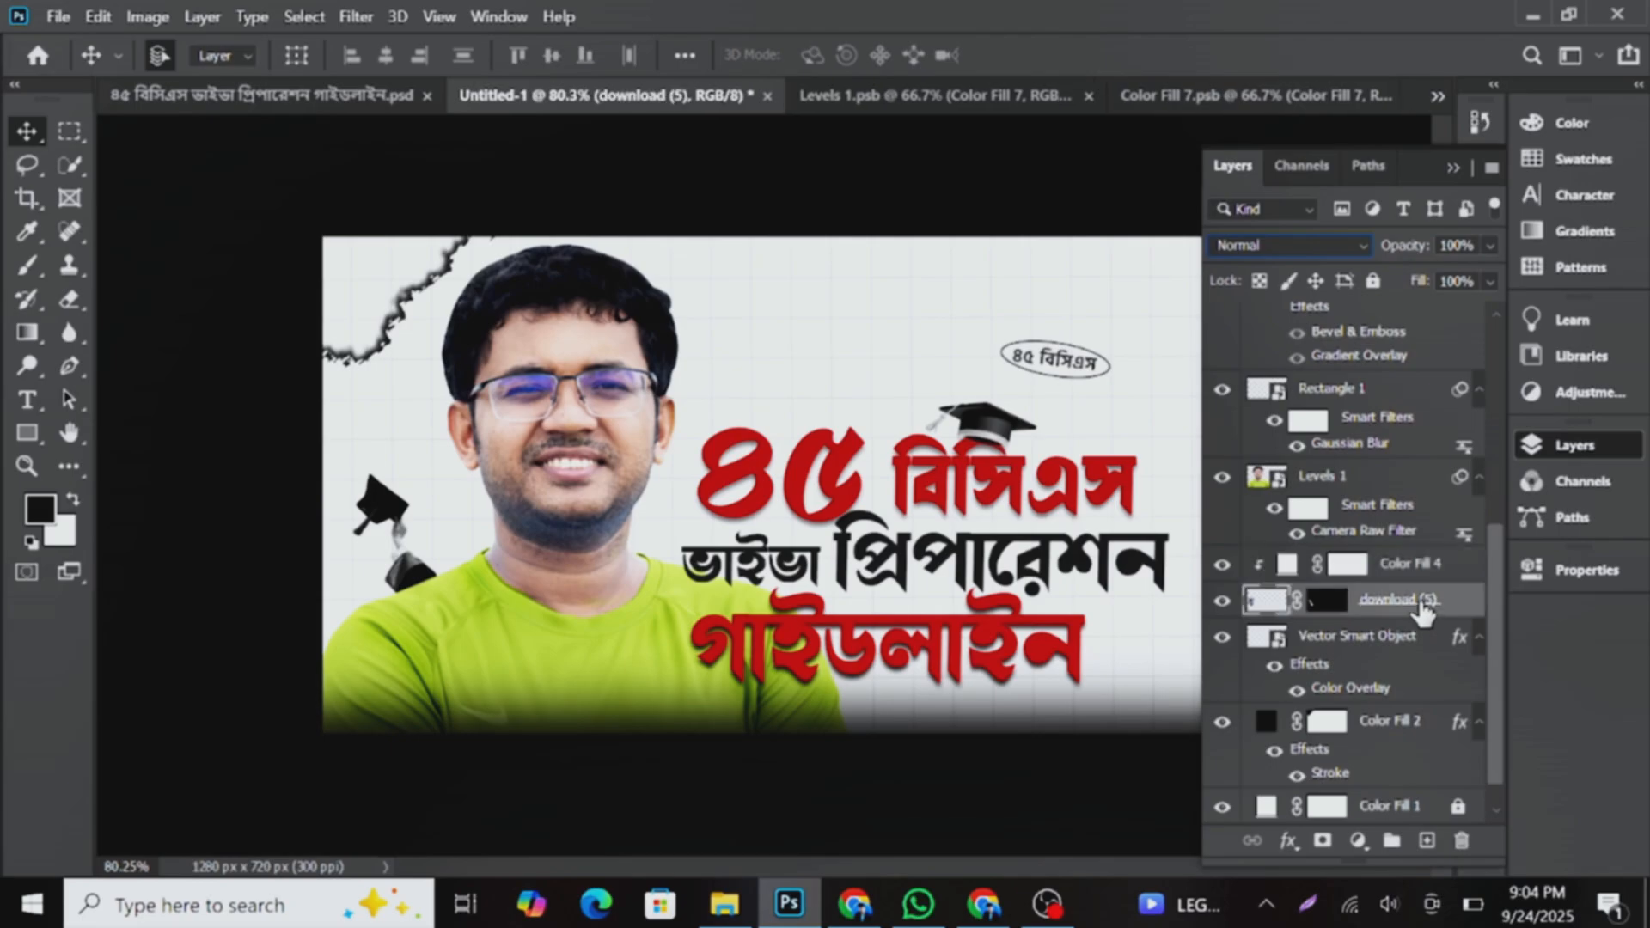
key("ctrl")
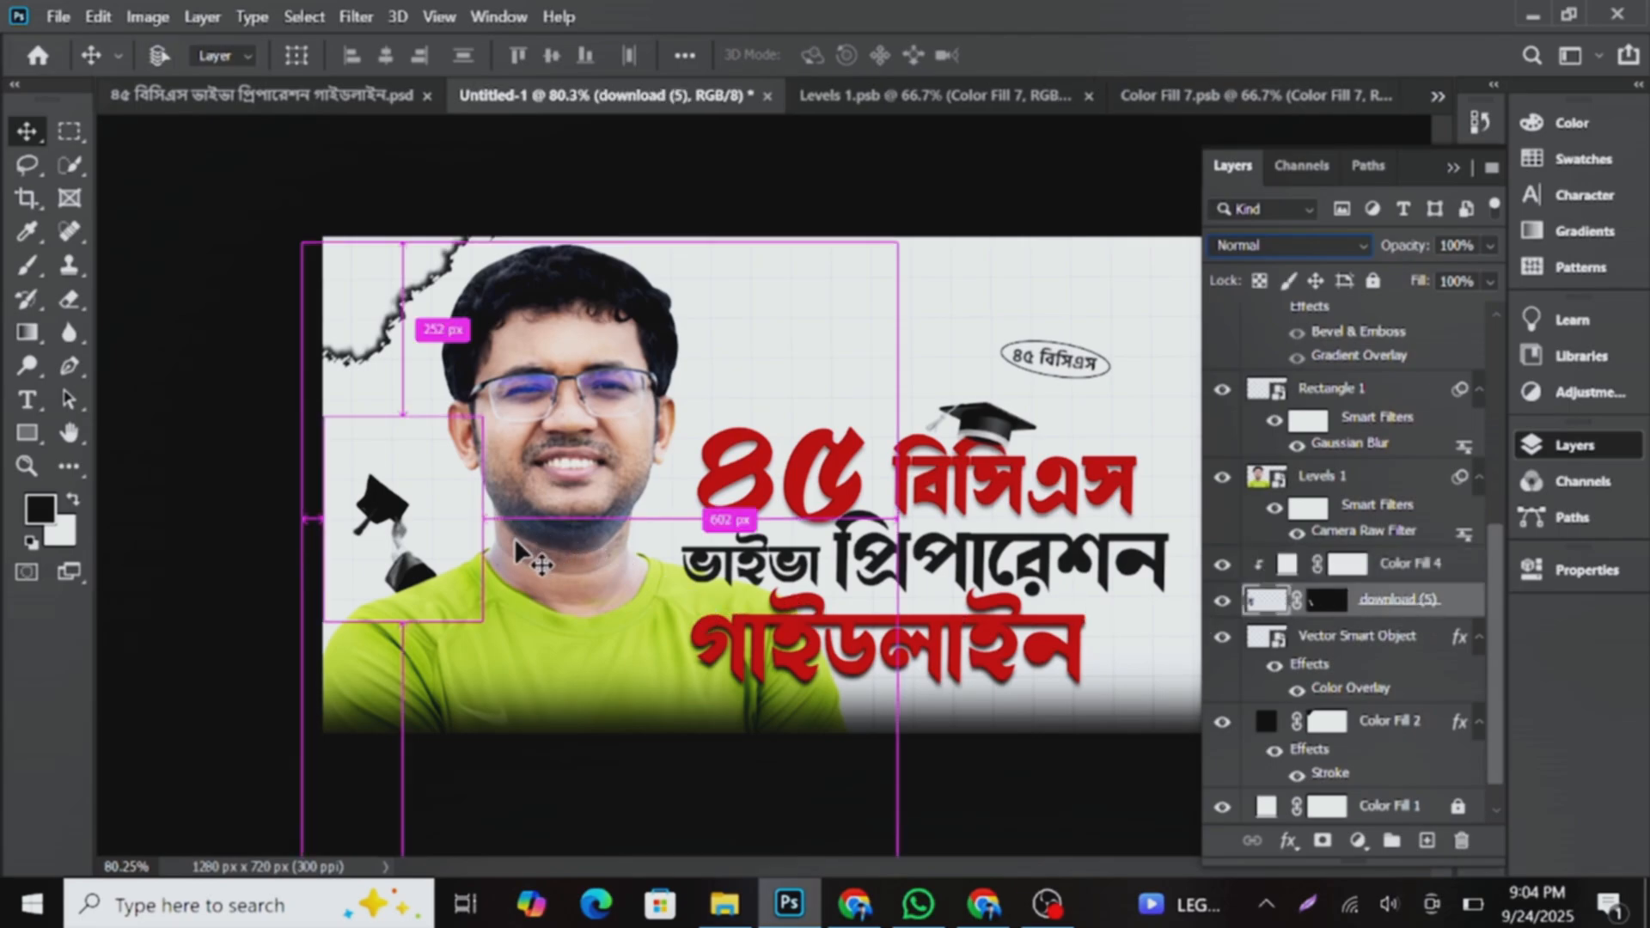
key("ctrl+t")
mouse_move(405, 565)
left_mouse_down()
mouse_move(406, 544)
mouse_move(409, 569)
left_mouse_up()
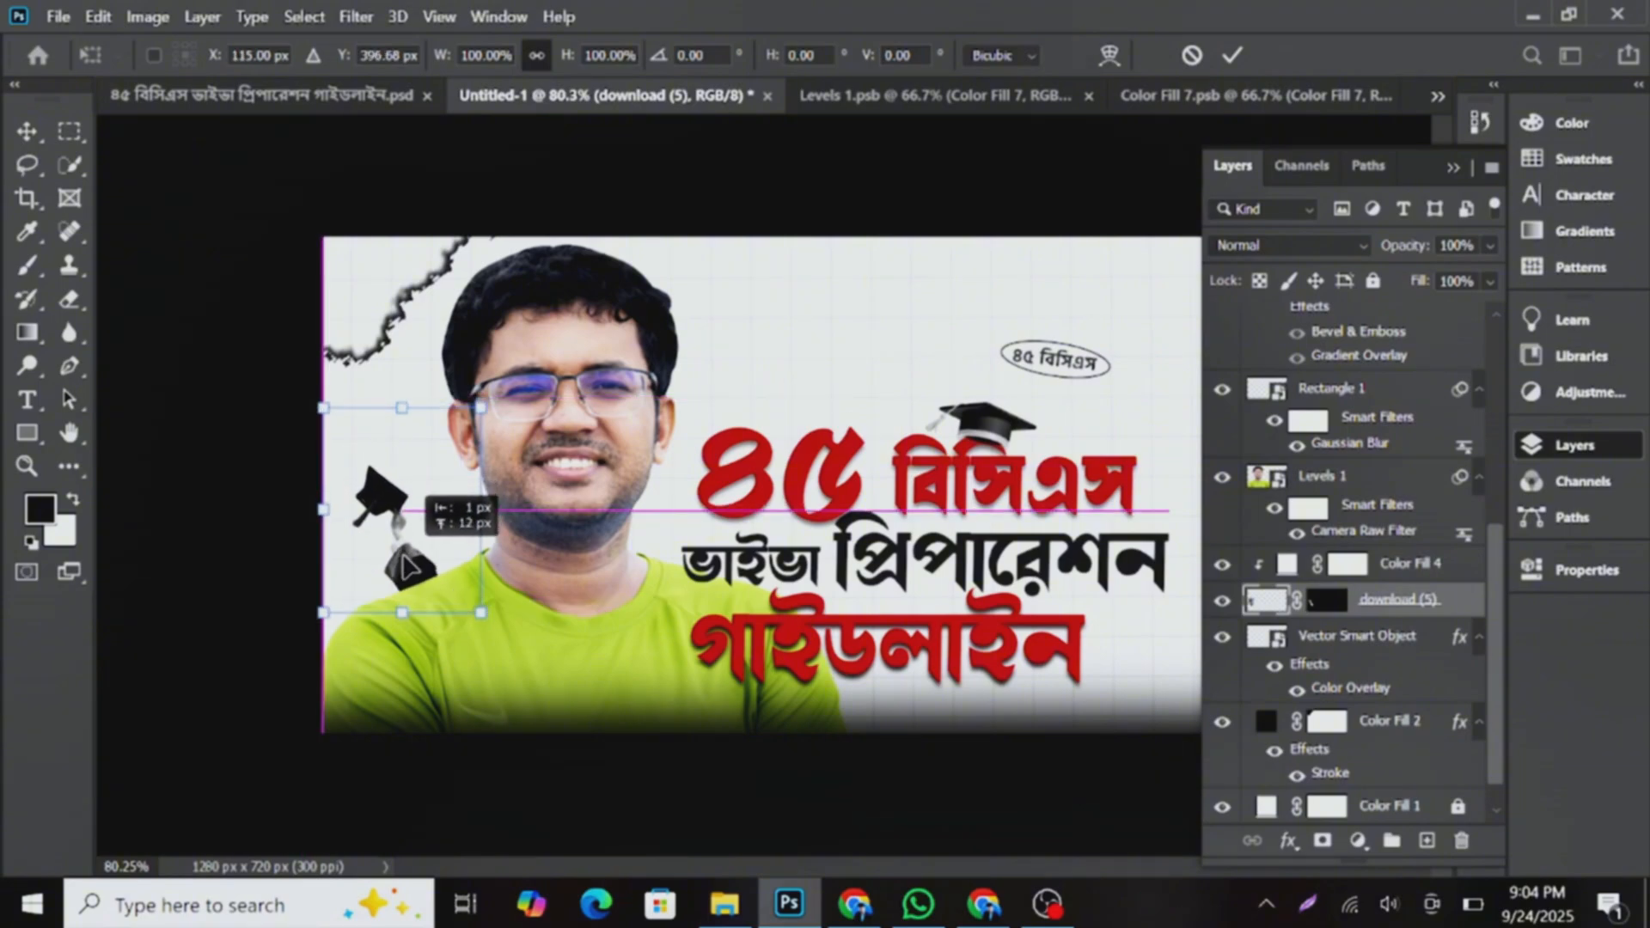
left_click(1232, 55)
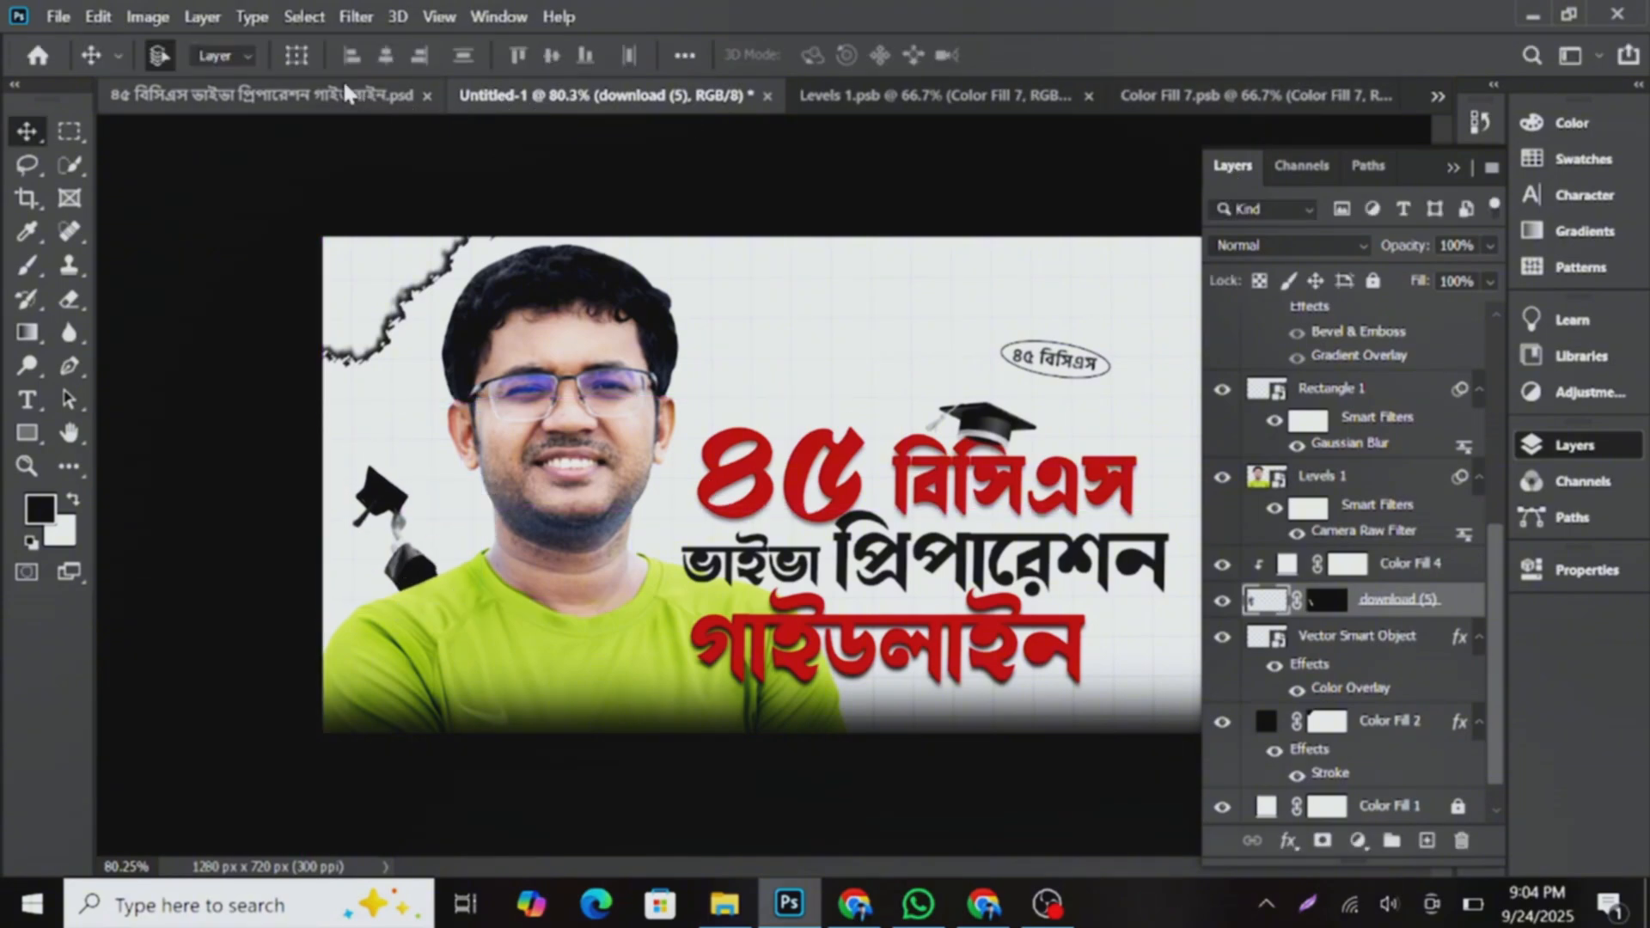
- Copy the Curzon Hall, University of Dhaka layer from the reference PSD into Untitled-1 and place it between Vector Smart Object and Color Fill 2
key("ctrl+shift+Tab")
left_click(1093, 694)
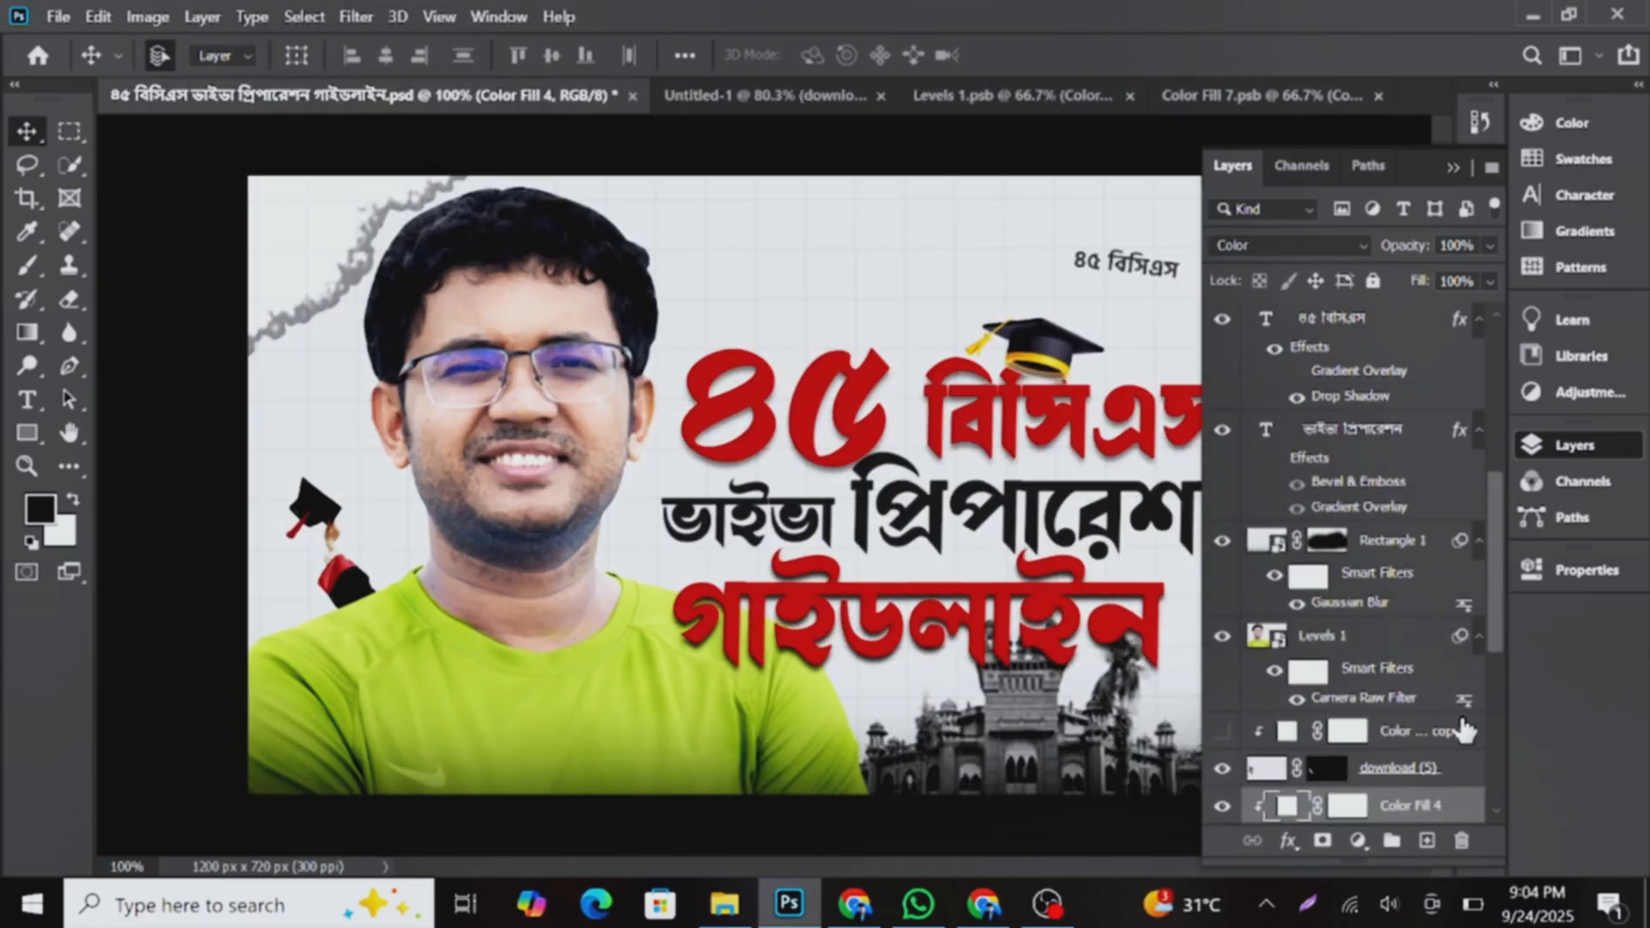
scroll(1450, 719, "down", 3)
scroll(1452, 726, "down", 3)
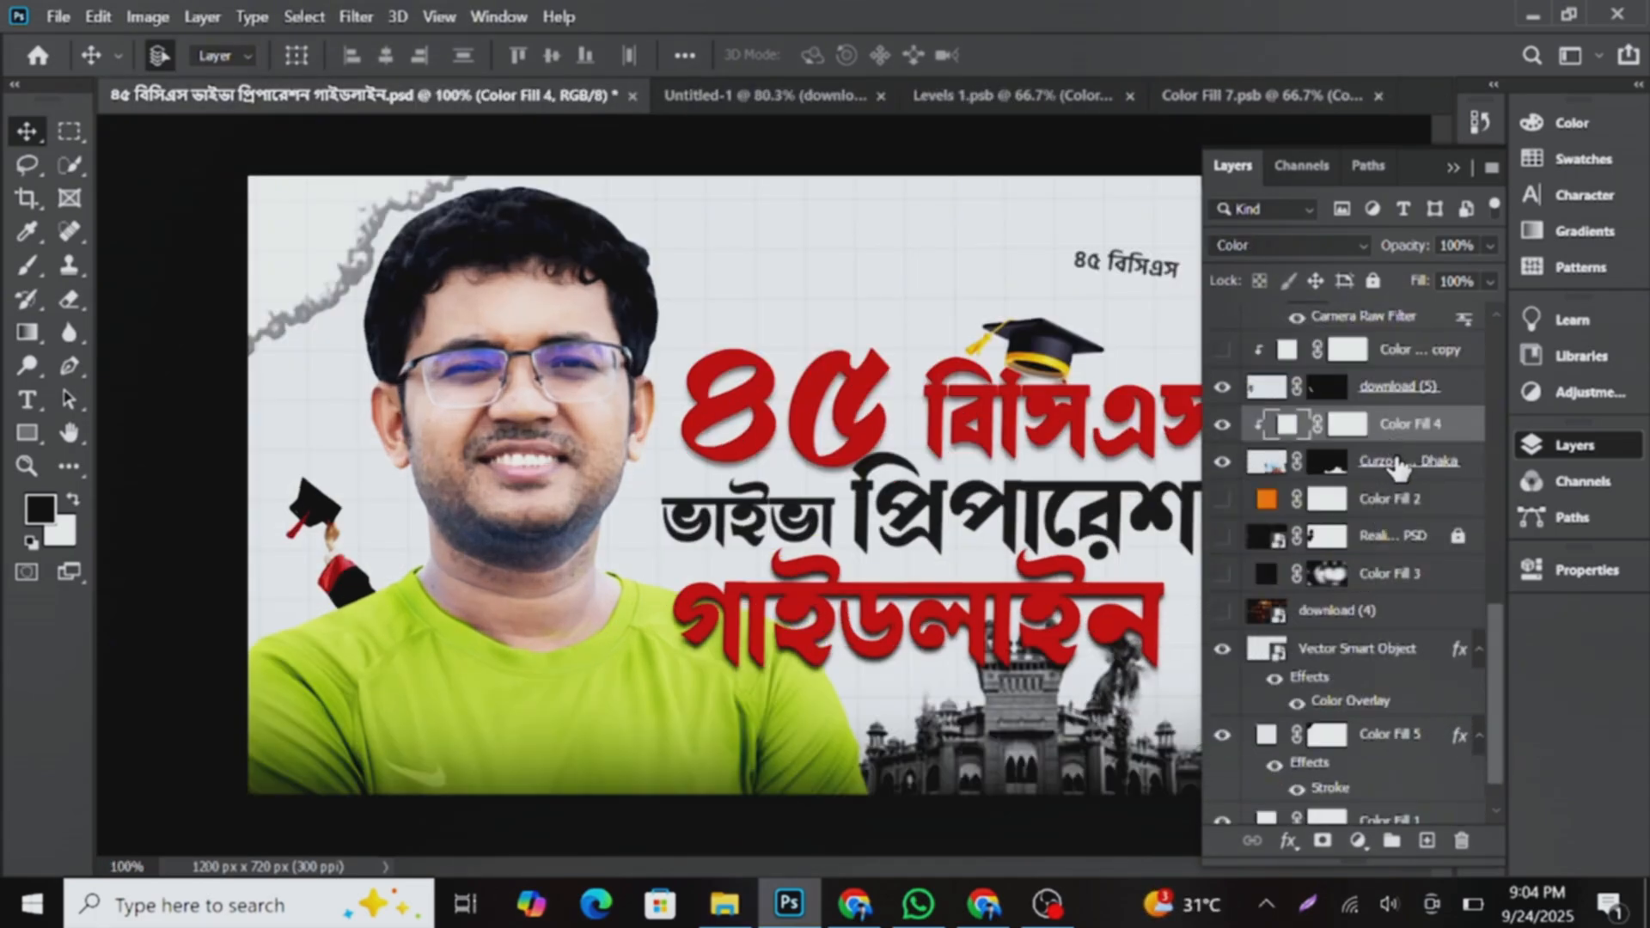
left_click_drag(1401, 468, 1002, 344)
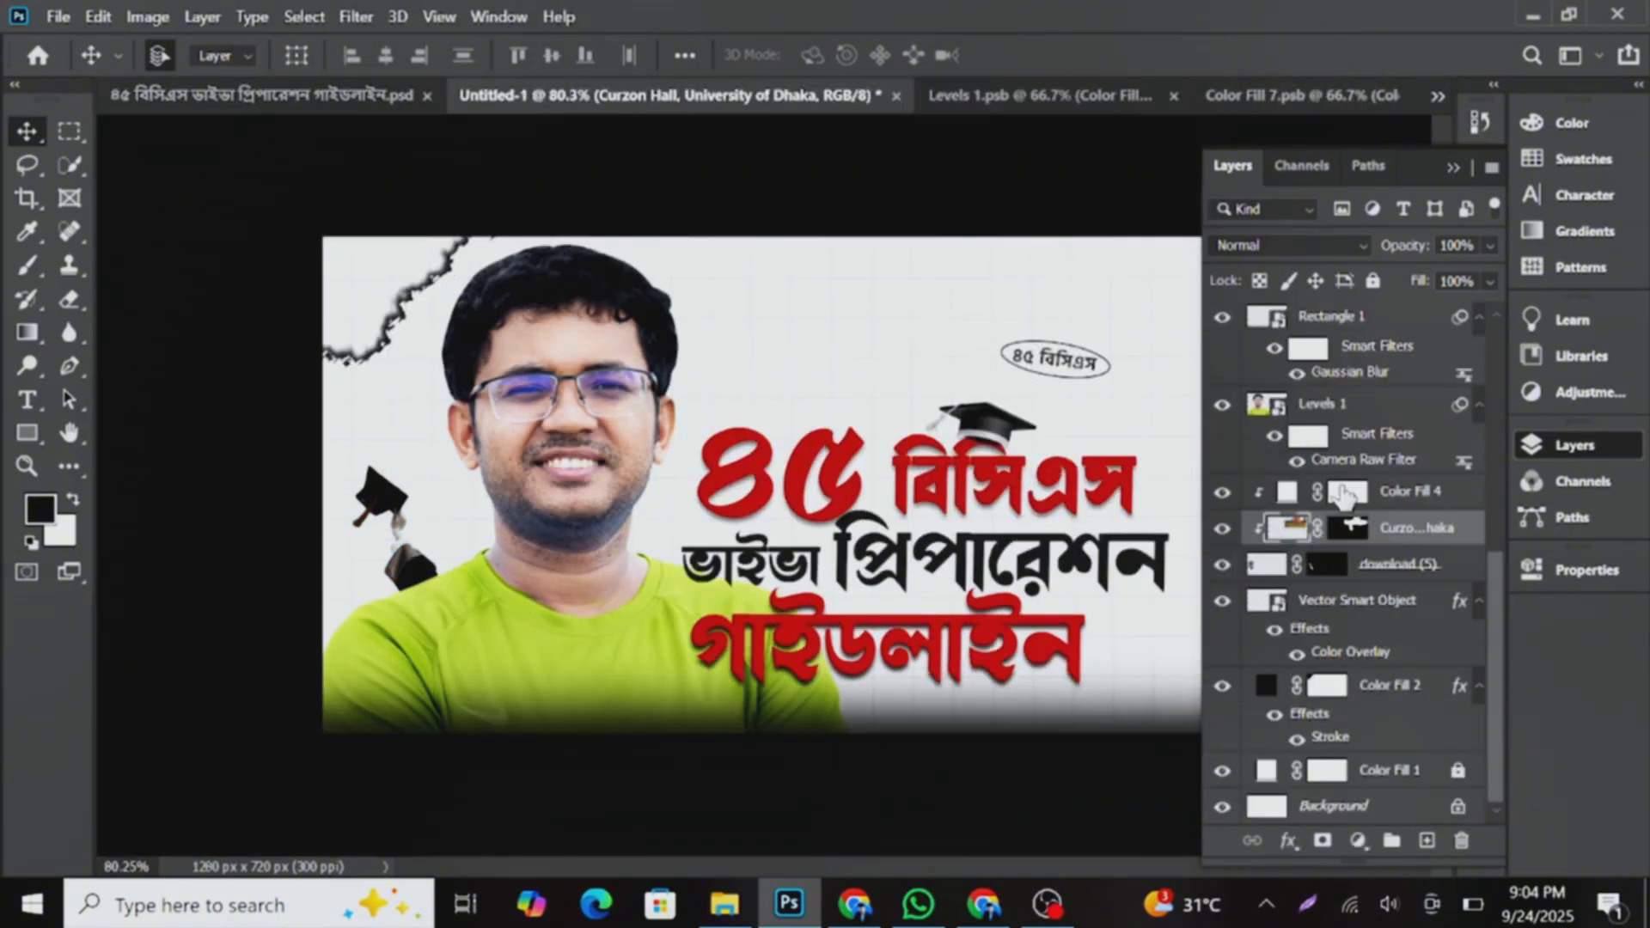
left_click_drag(1409, 528, 1377, 653)
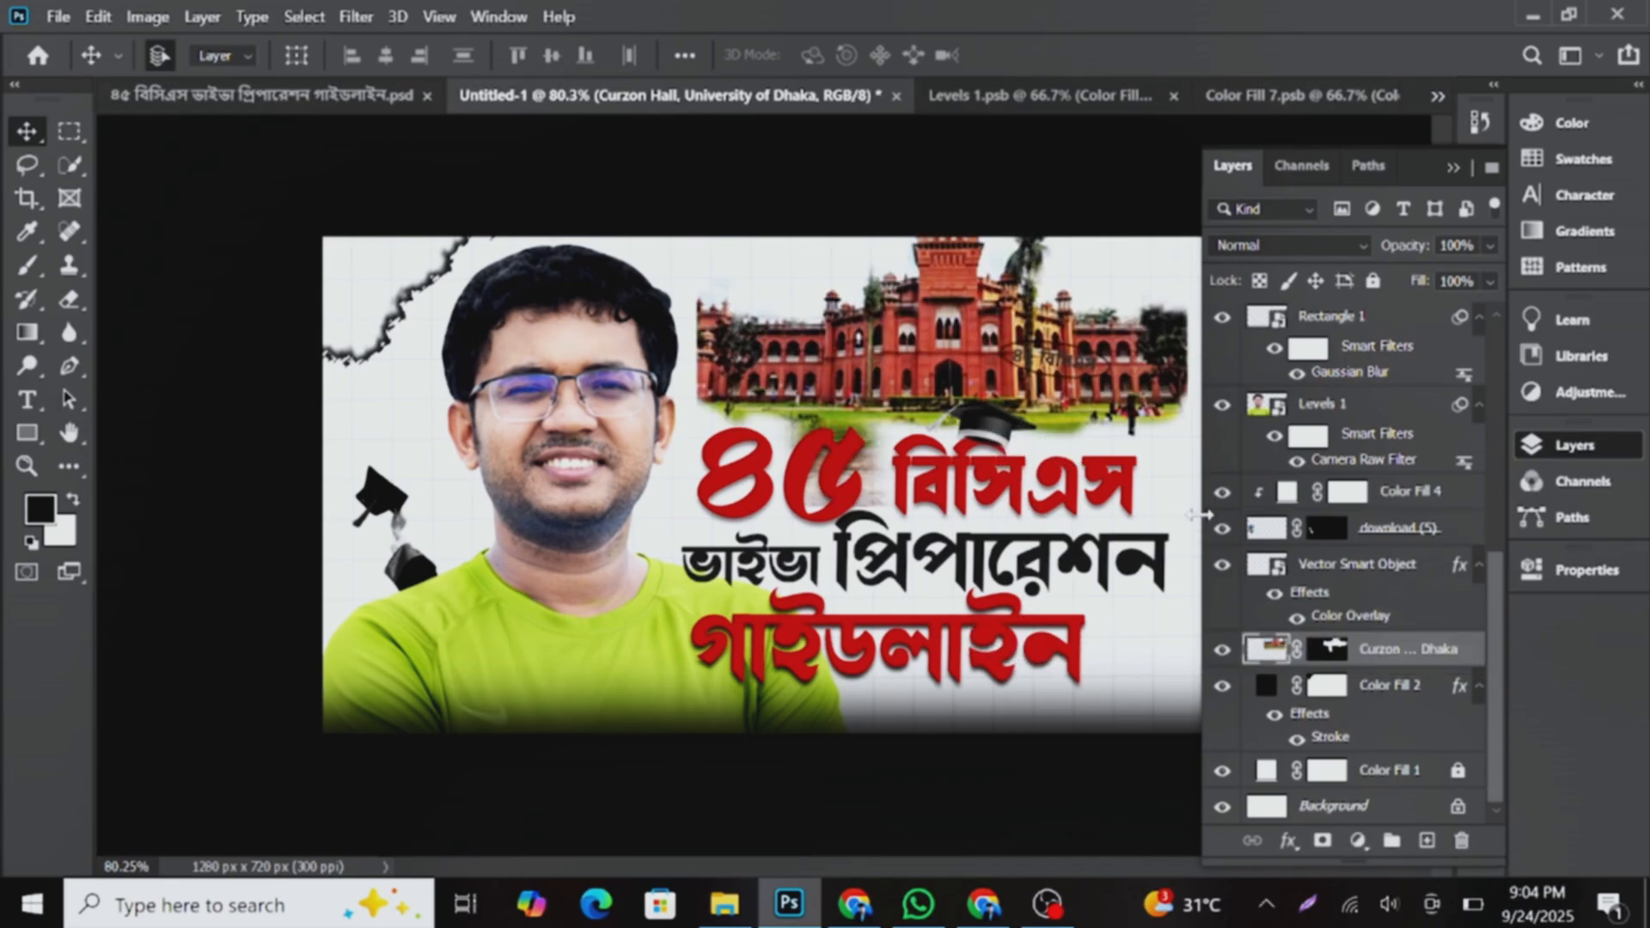
- Move the Curzon Hall image down to the canvas's bottom-right area, behind the lower red title word, centred at about X 982, Y 682.5 px
key("ctrl+t")
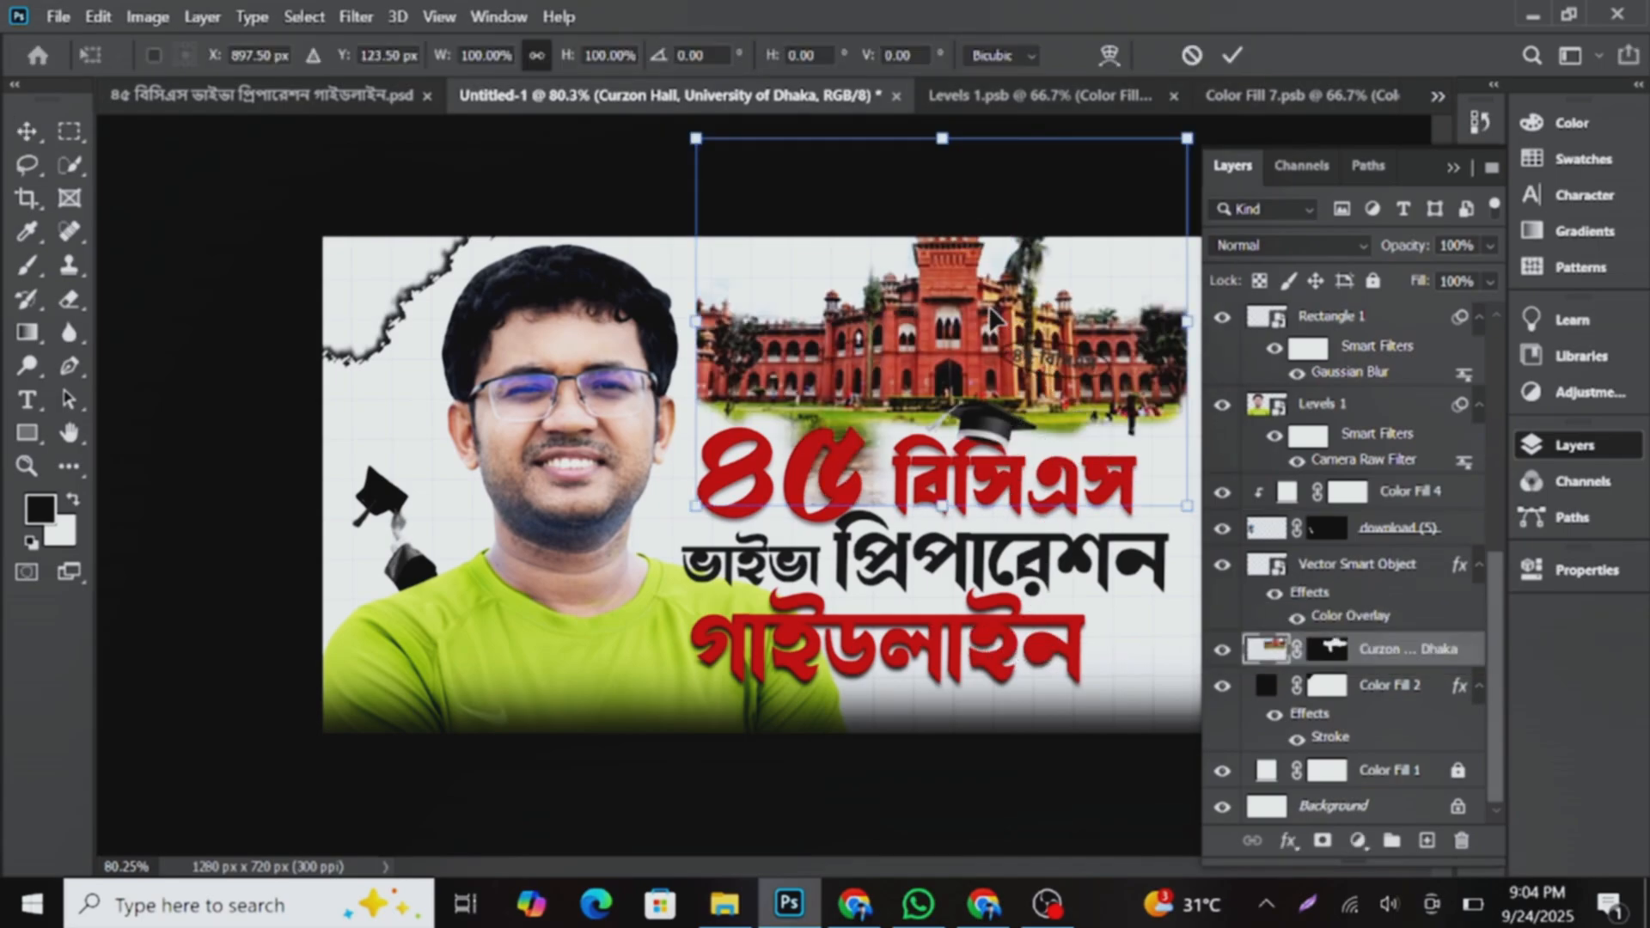
left_click_drag(980, 437, 1046, 715)
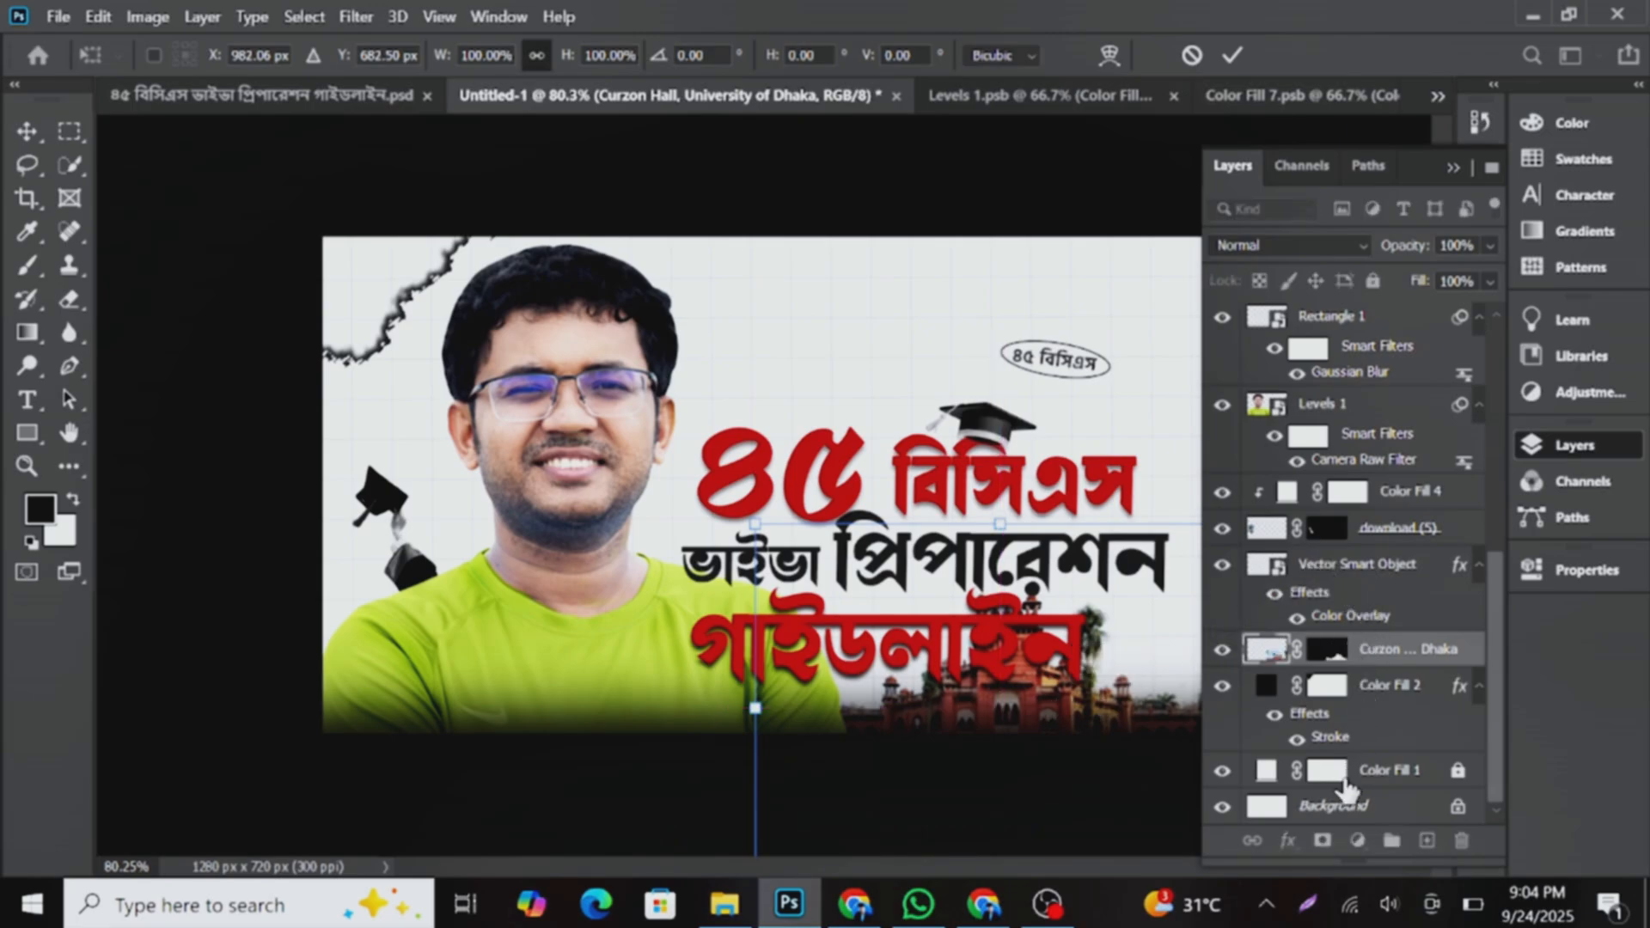
left_click(1230, 56)
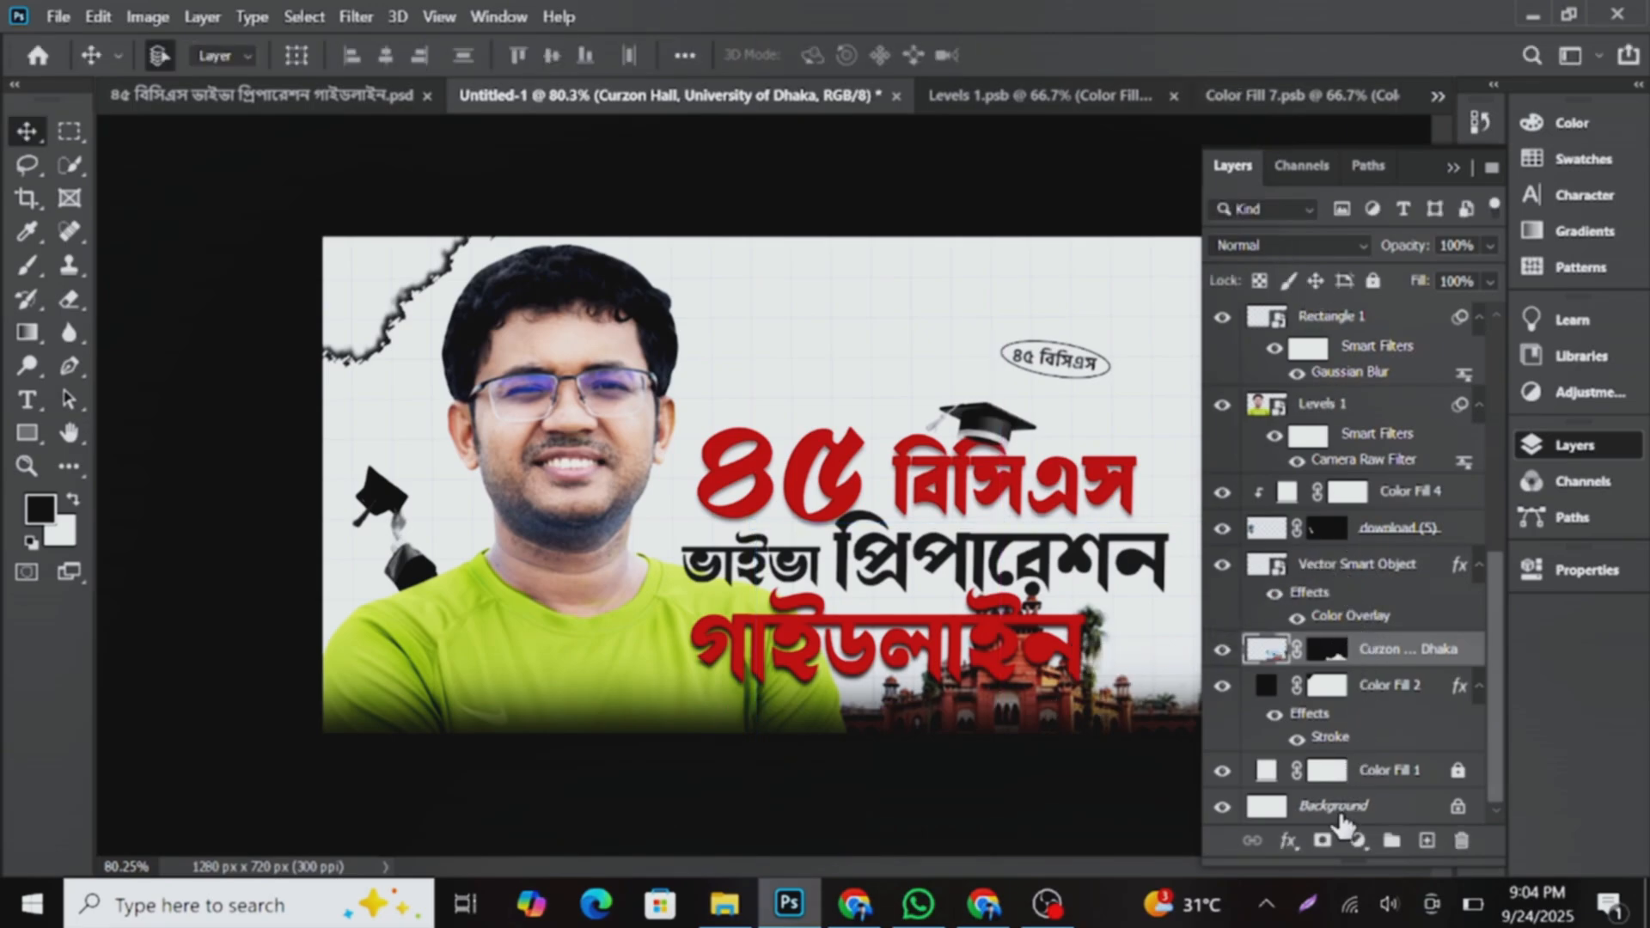
- Add a white (ffffff) Solid Color fill clipped to the Curzon Hall layer and set its blend mode to Color
left_click(1356, 842)
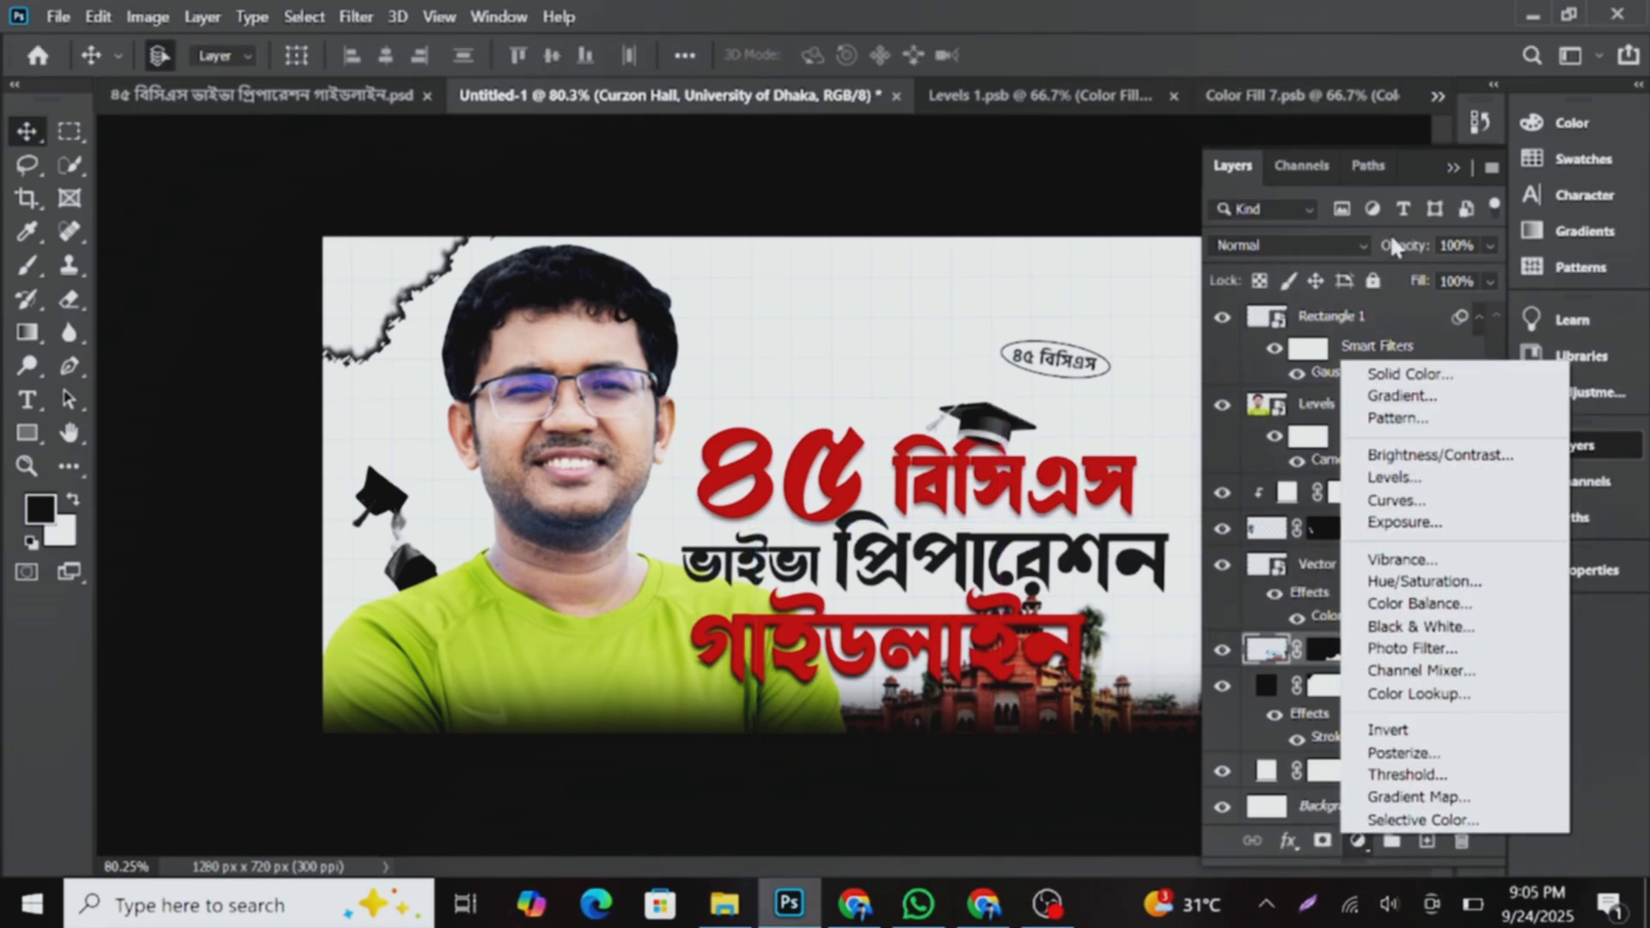
left_click(1401, 373)
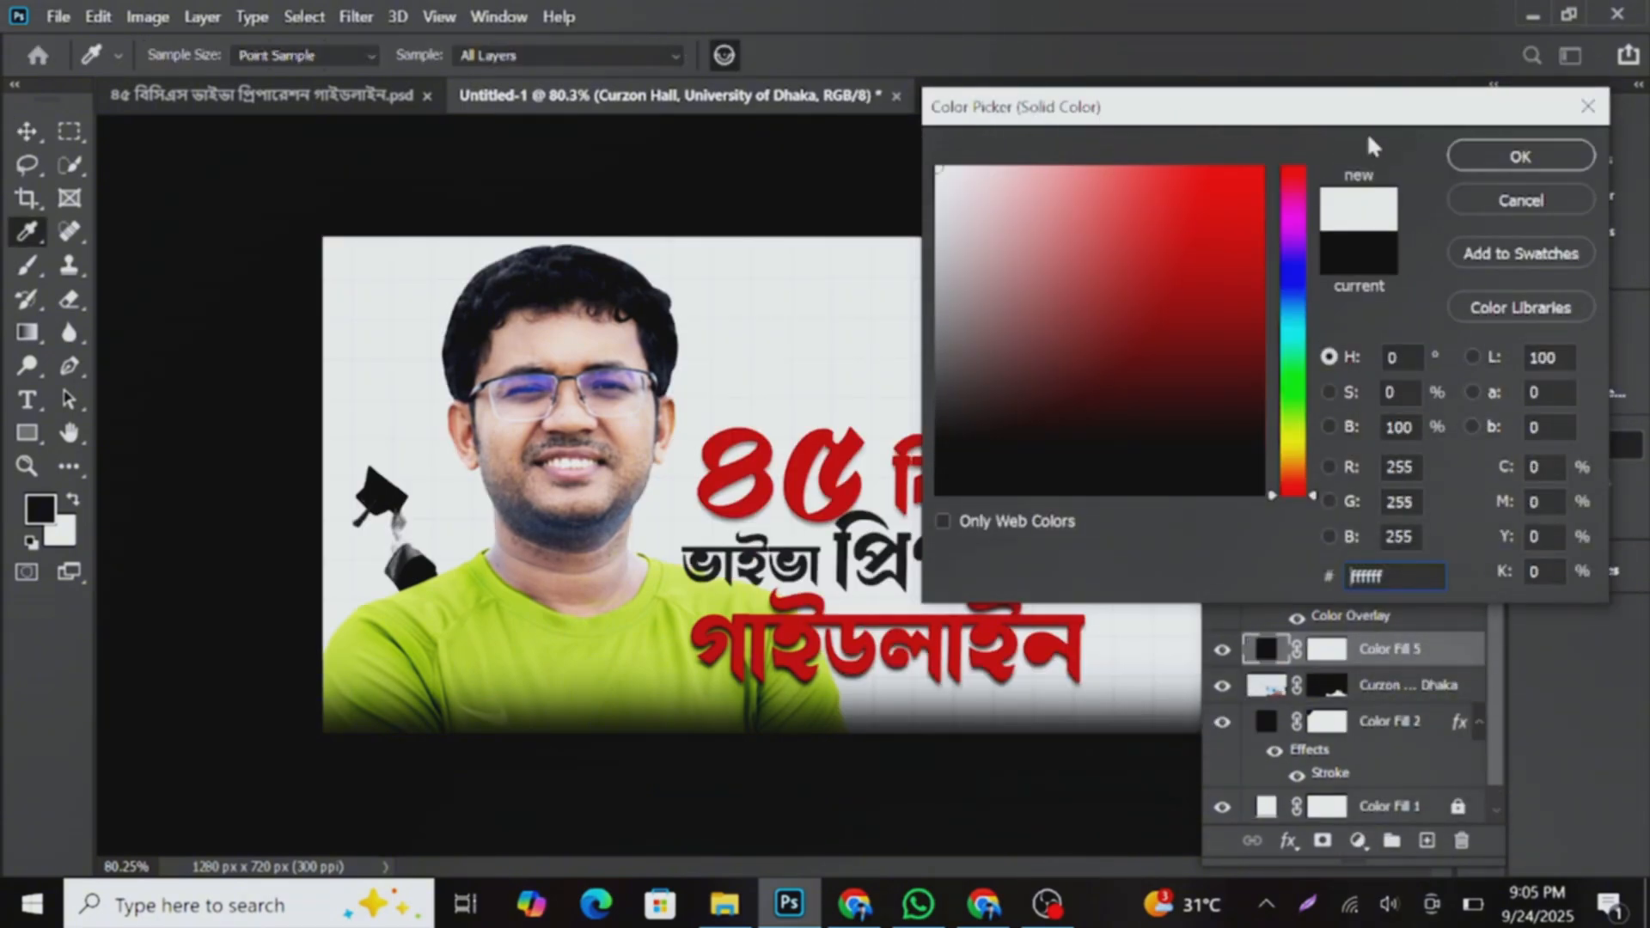
left_click(1520, 157)
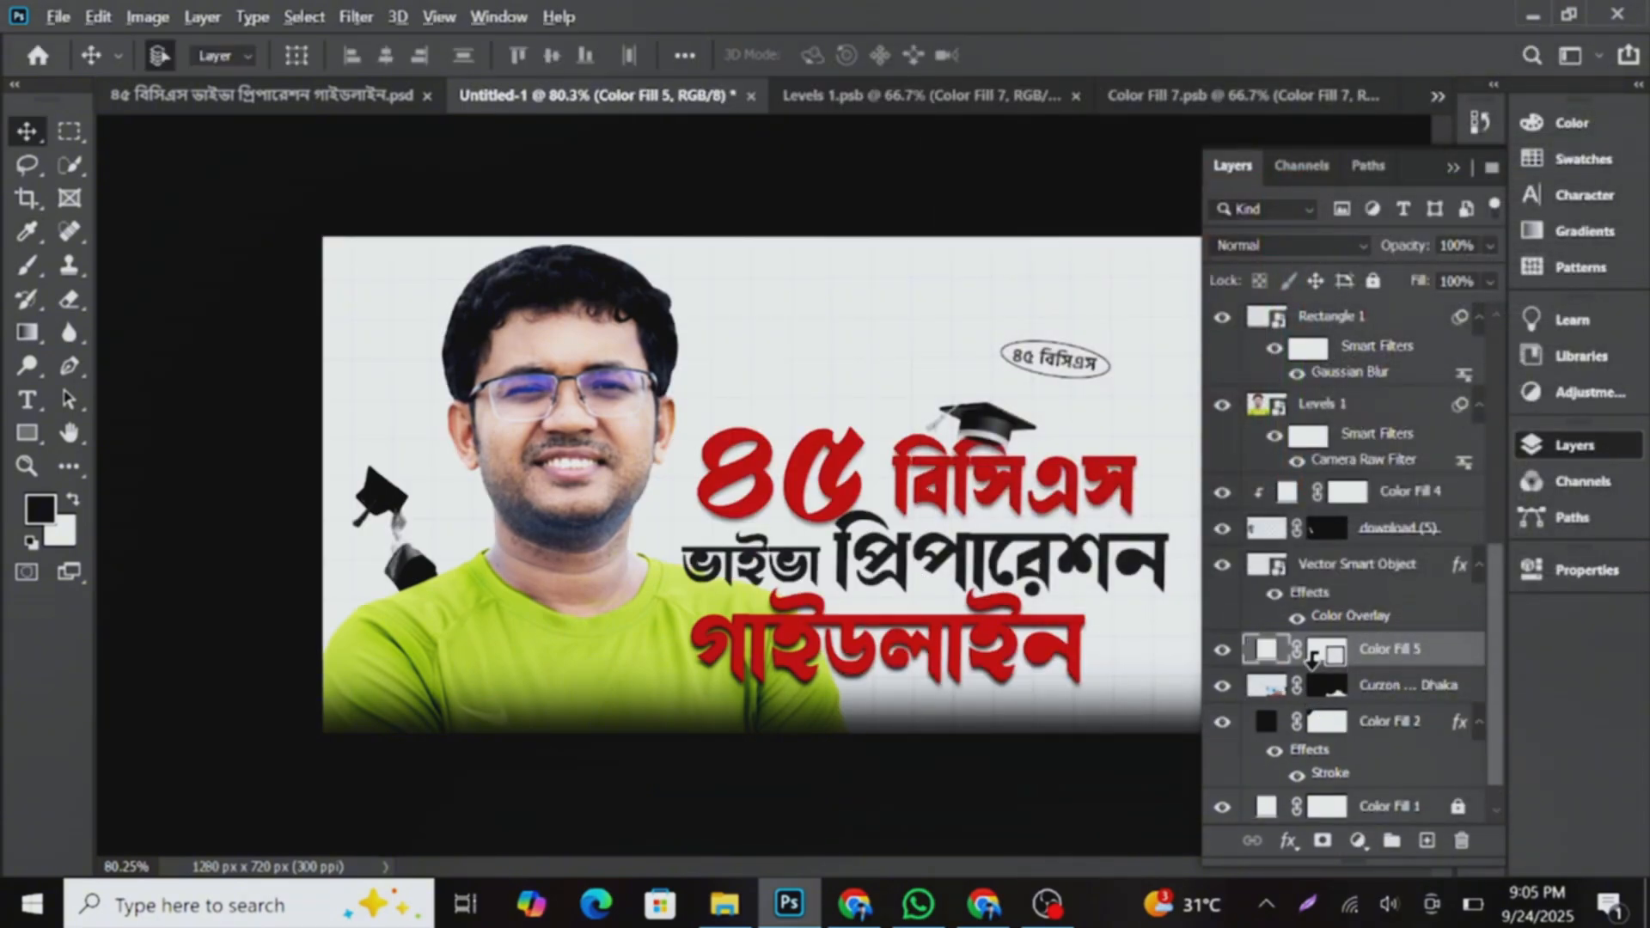
left_click(1325, 667, "alt")
left_click(1272, 242)
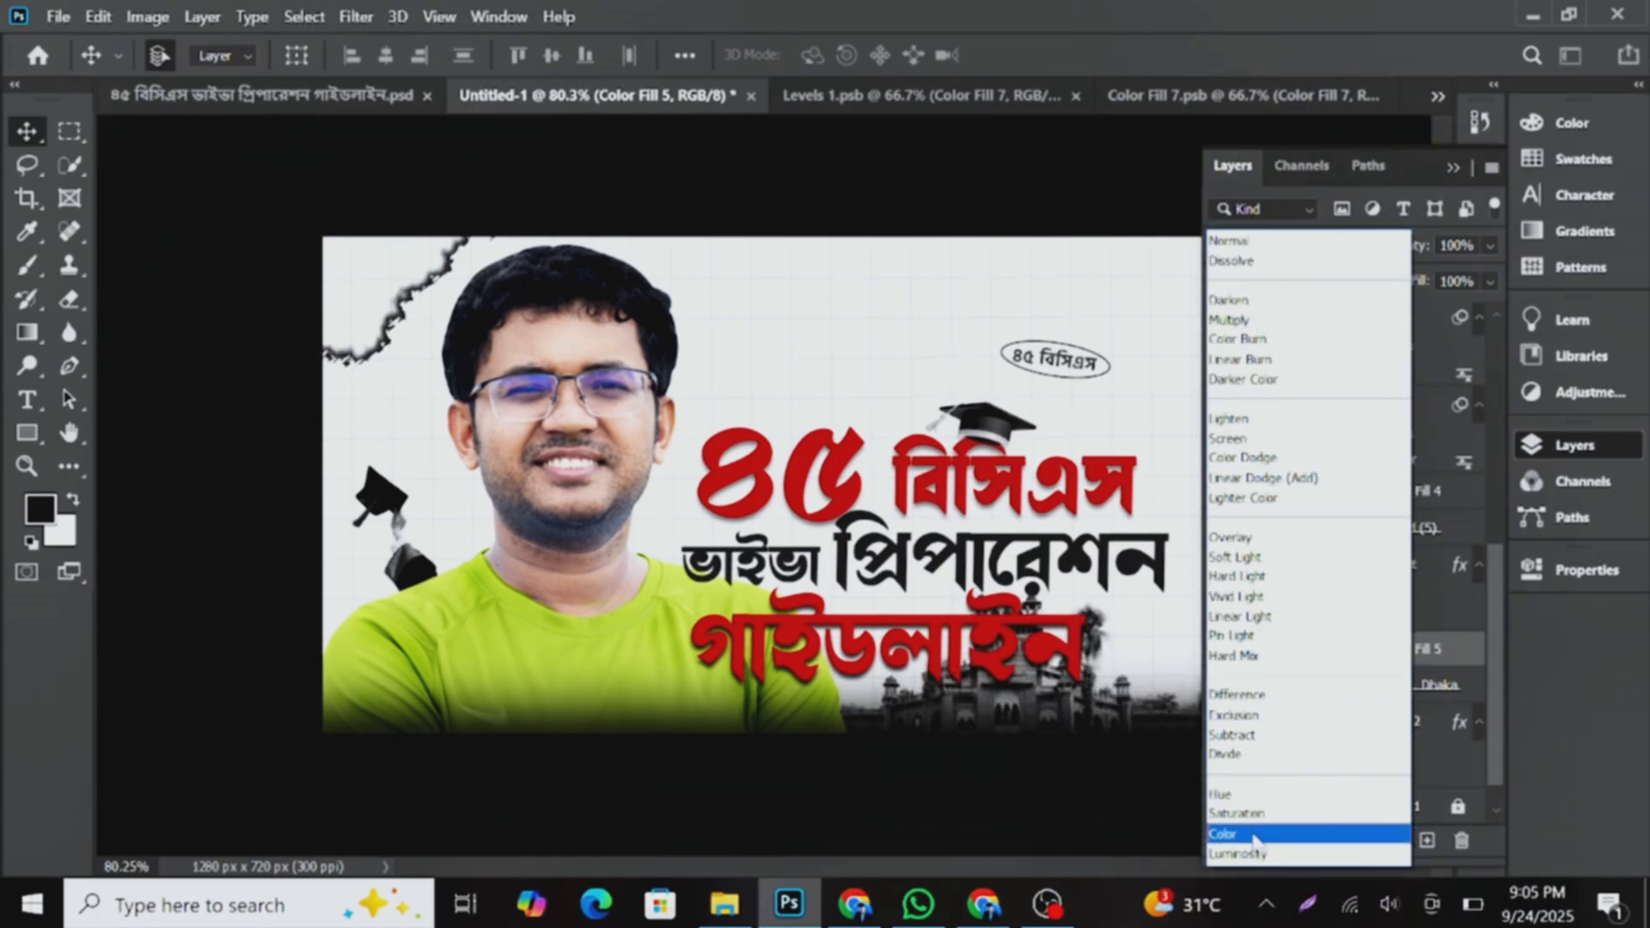
left_click(1261, 833)
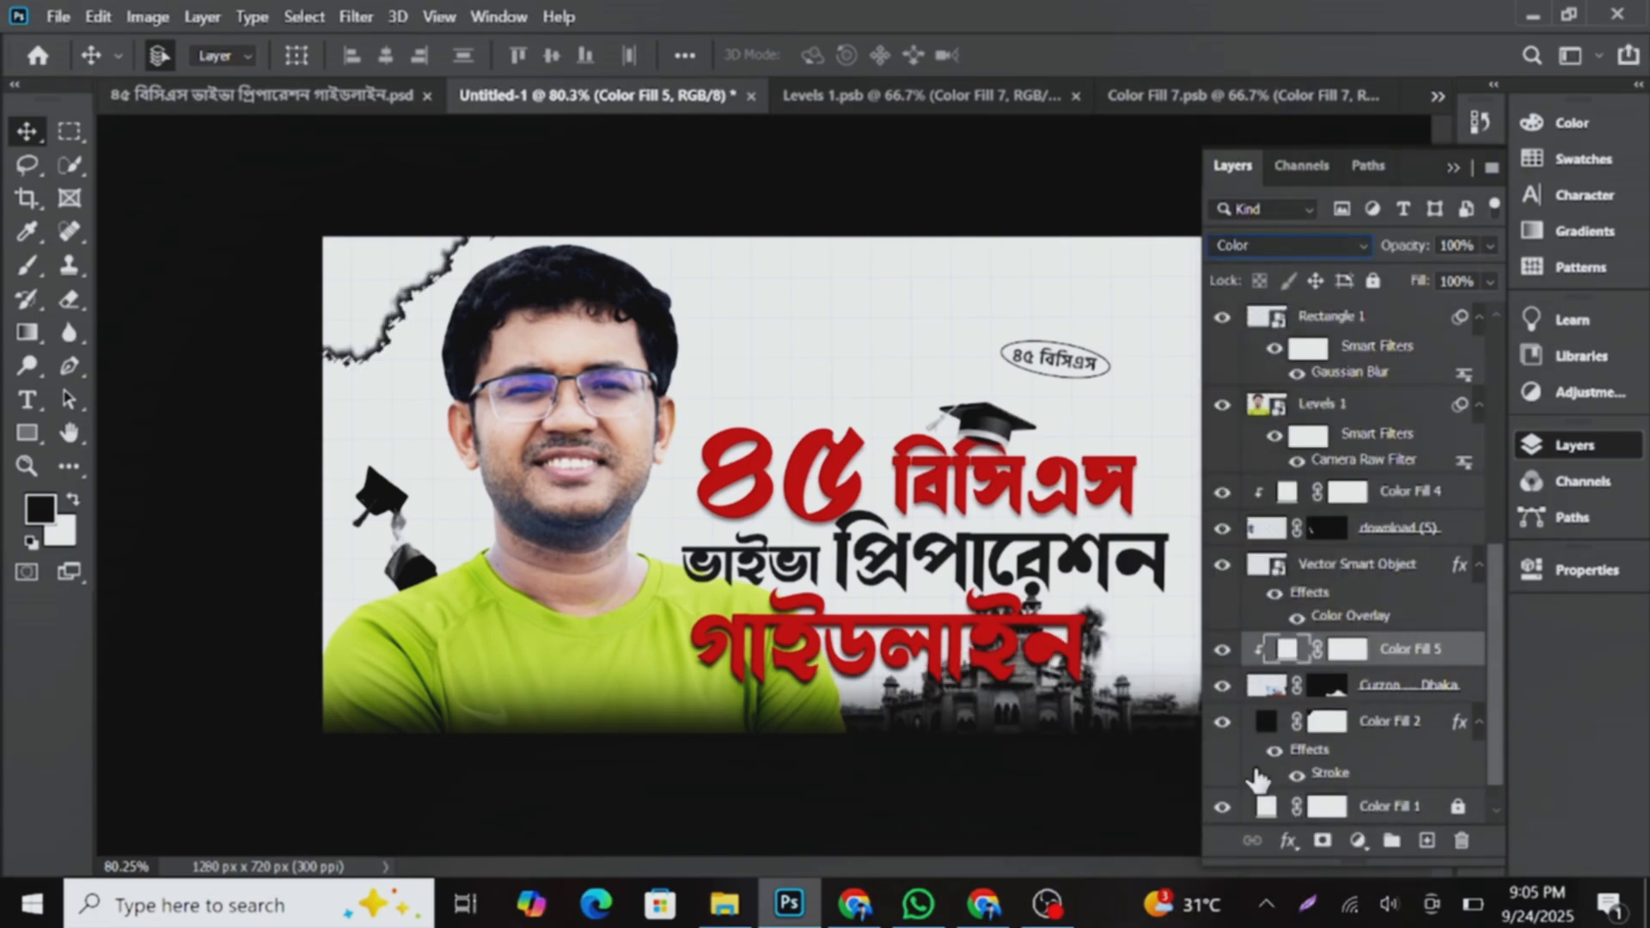
- Select the layers from the black ভাইভা প্রিপারেশন title line up through Color Fill 3 and nudge them together upward and slightly to the right
left_click(1023, 492)
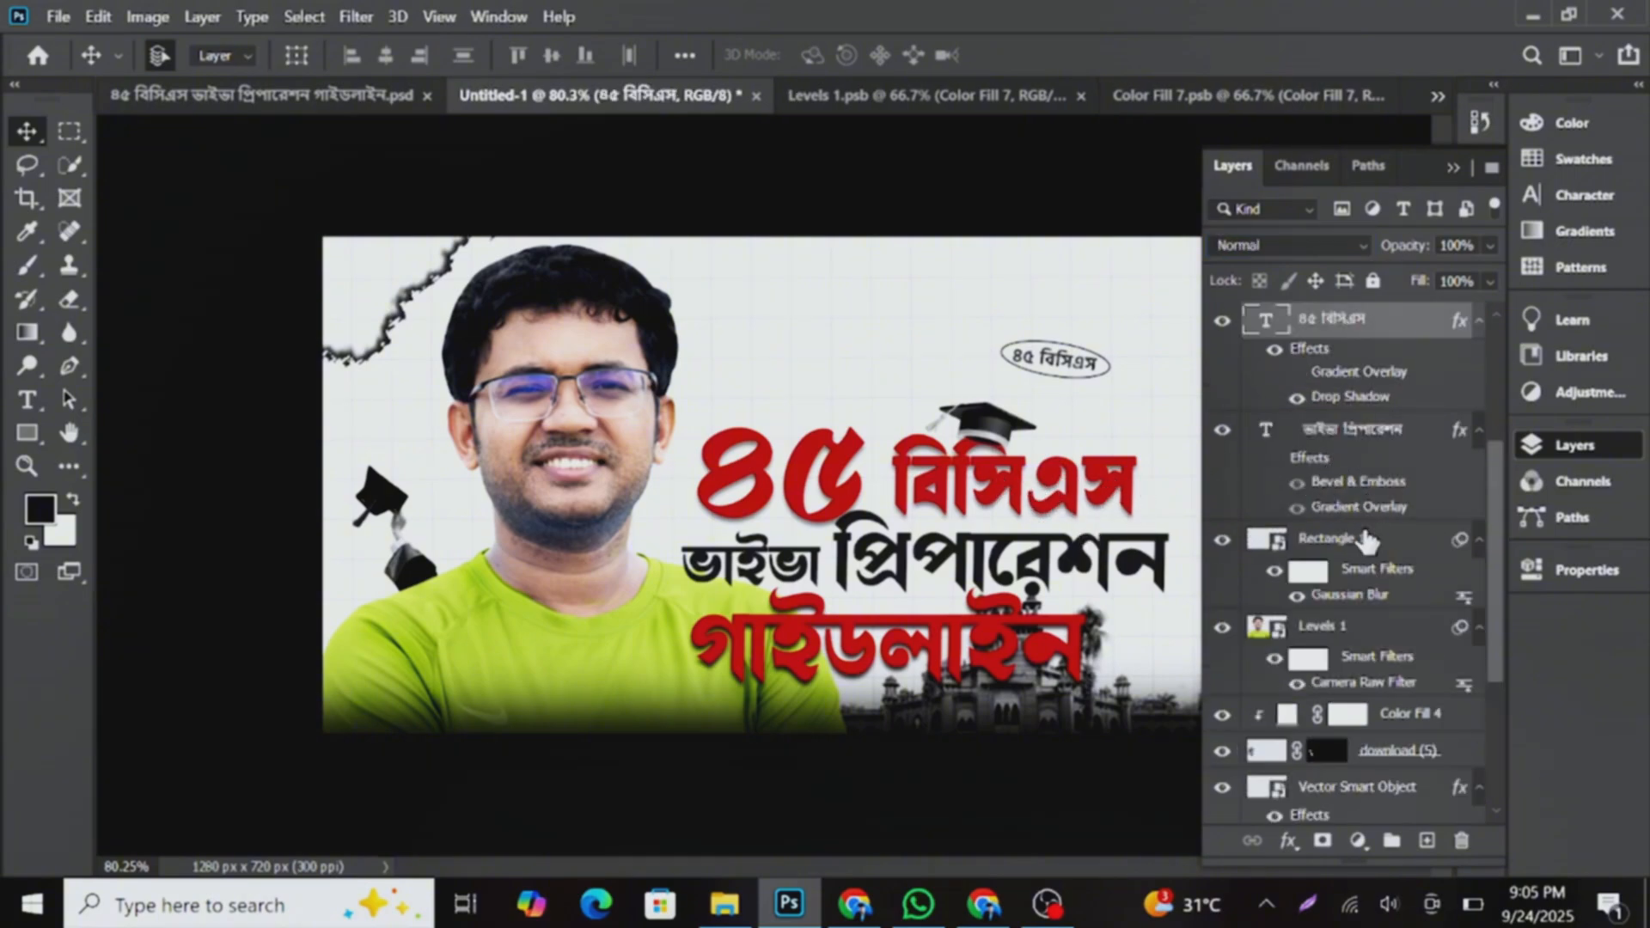
left_click(1372, 473)
scroll(1384, 404, "up", 3)
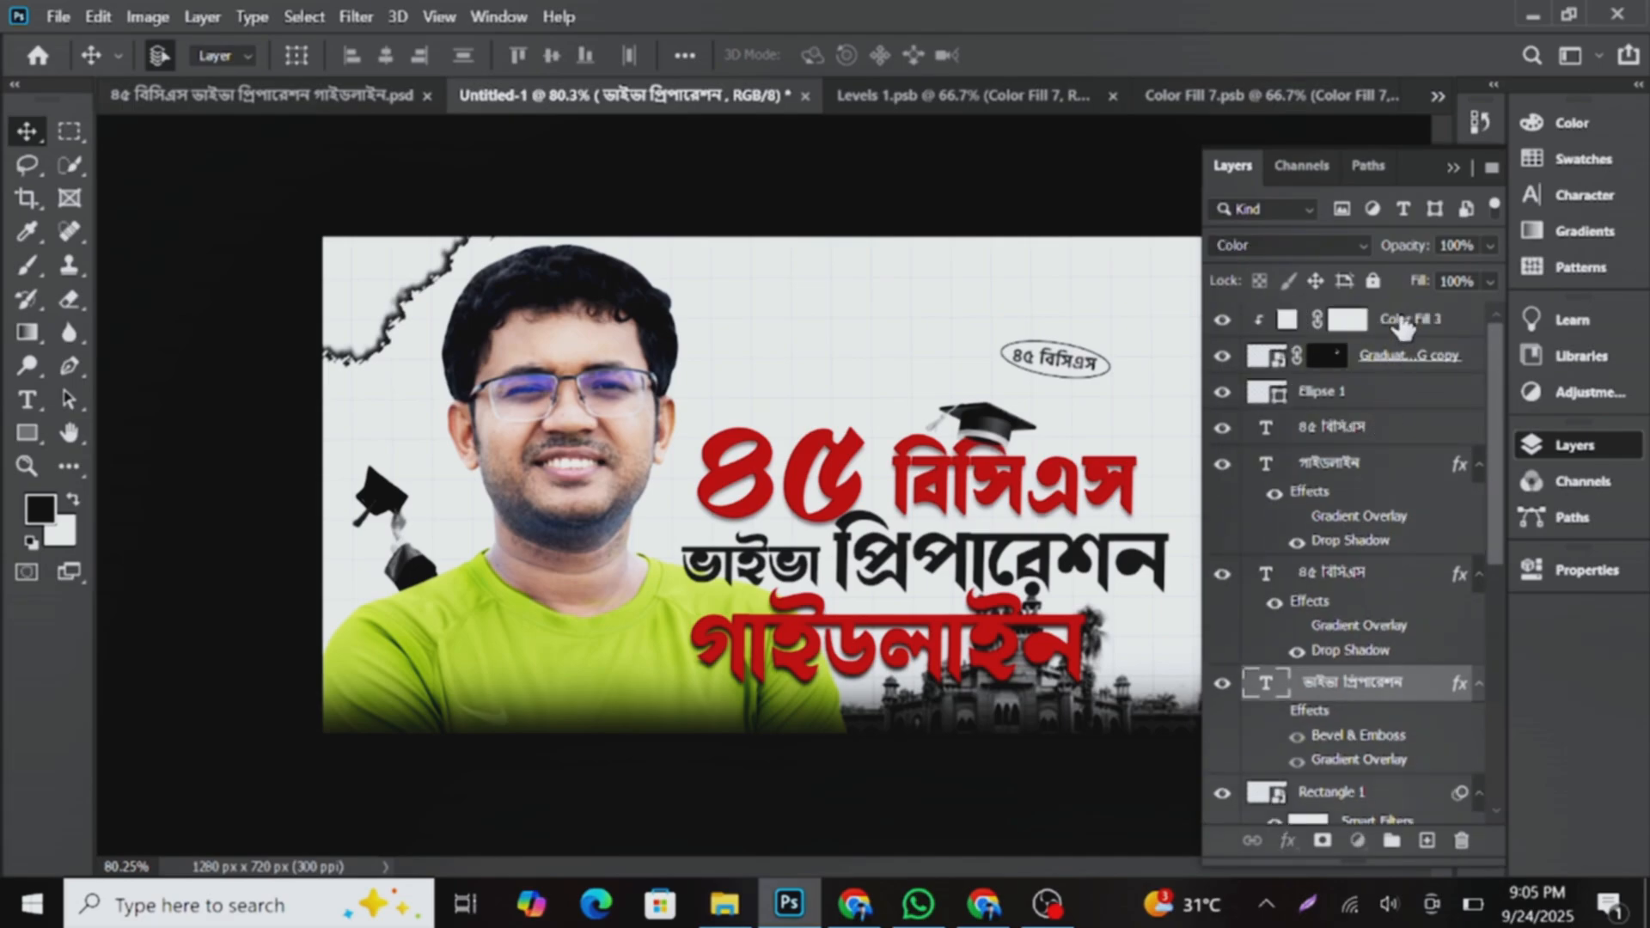
left_click(1401, 325, "shift")
key("Up")
key("Up")
key("Up")
key("Up")
key("Up")
key("Up")
key("Up")
key("Up")
key("Up")
key("Up")
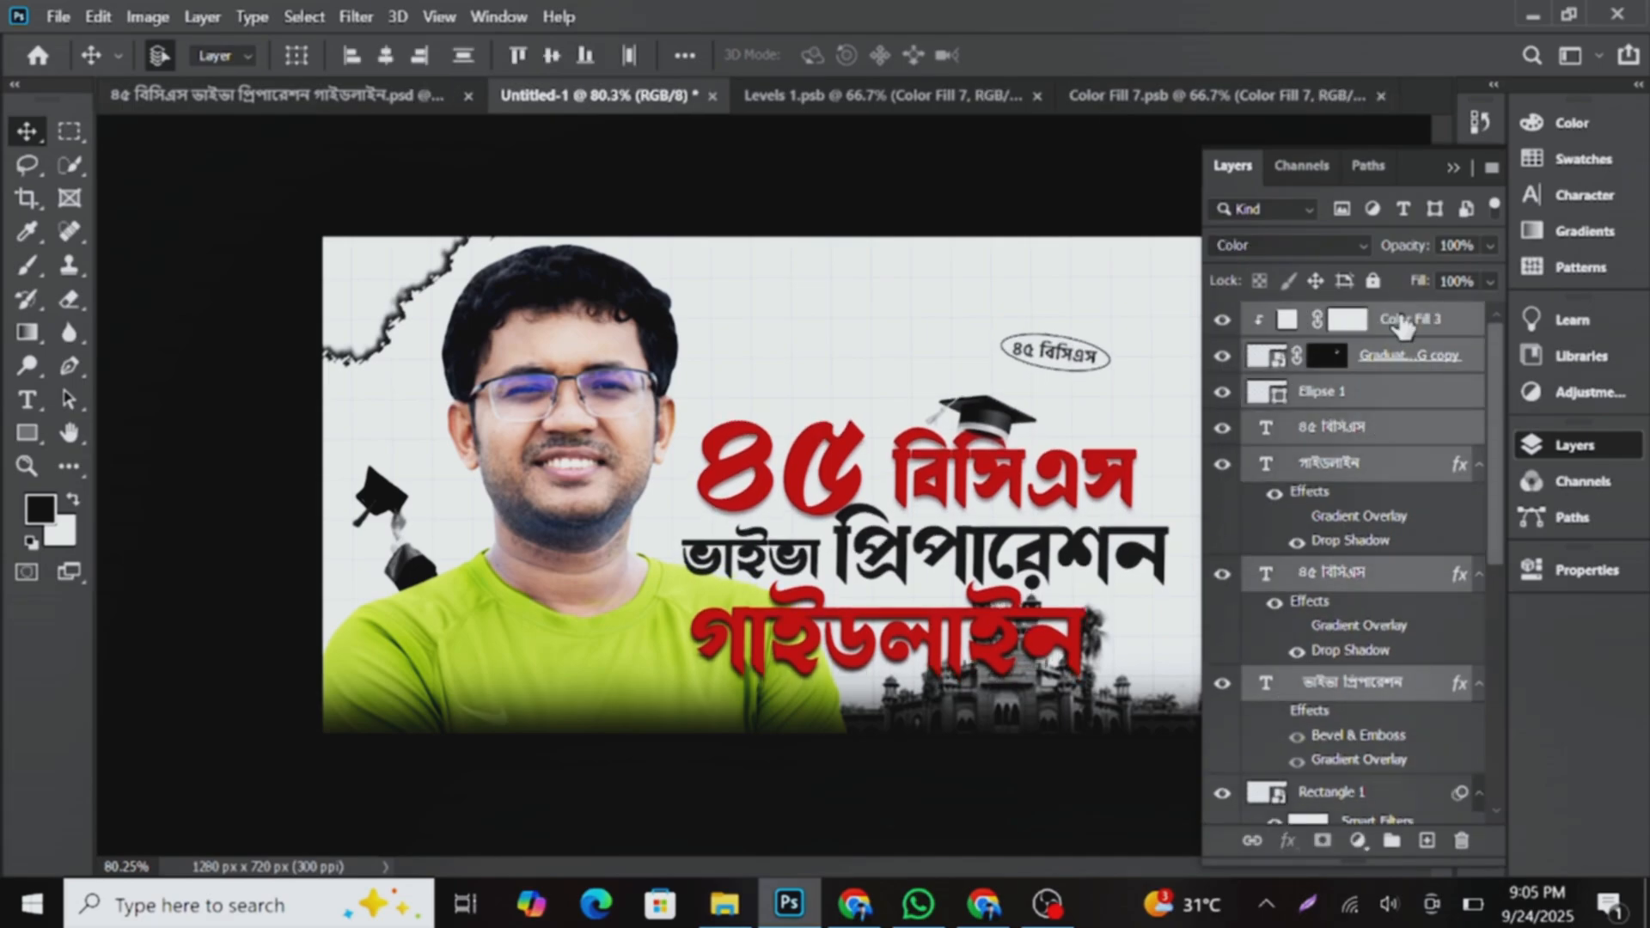
key("Right")
key("Right")
key("Right")
key("Right")
left_click(1450, 169)
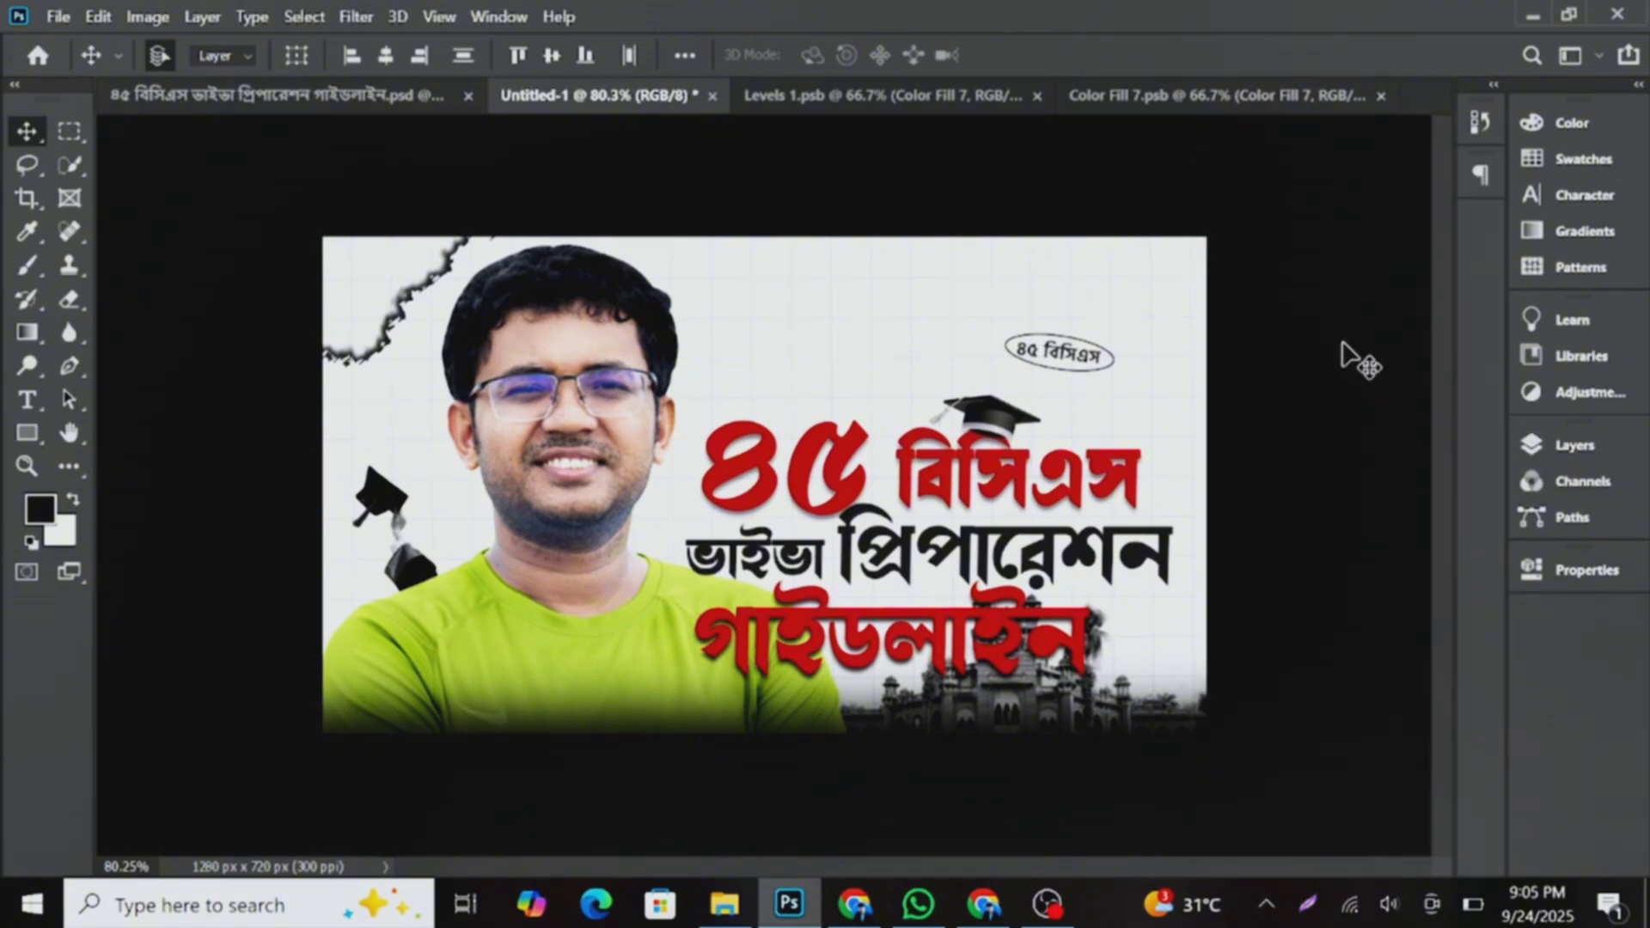
key("Up")
key("Up")
key("Up")
key("Up")
key("Up")
key("Up")
key("Up")
key("Up")
key("Up")
key("Up")
key("Up")
key("Up")
key("Up")
key("Up")
key("Up")
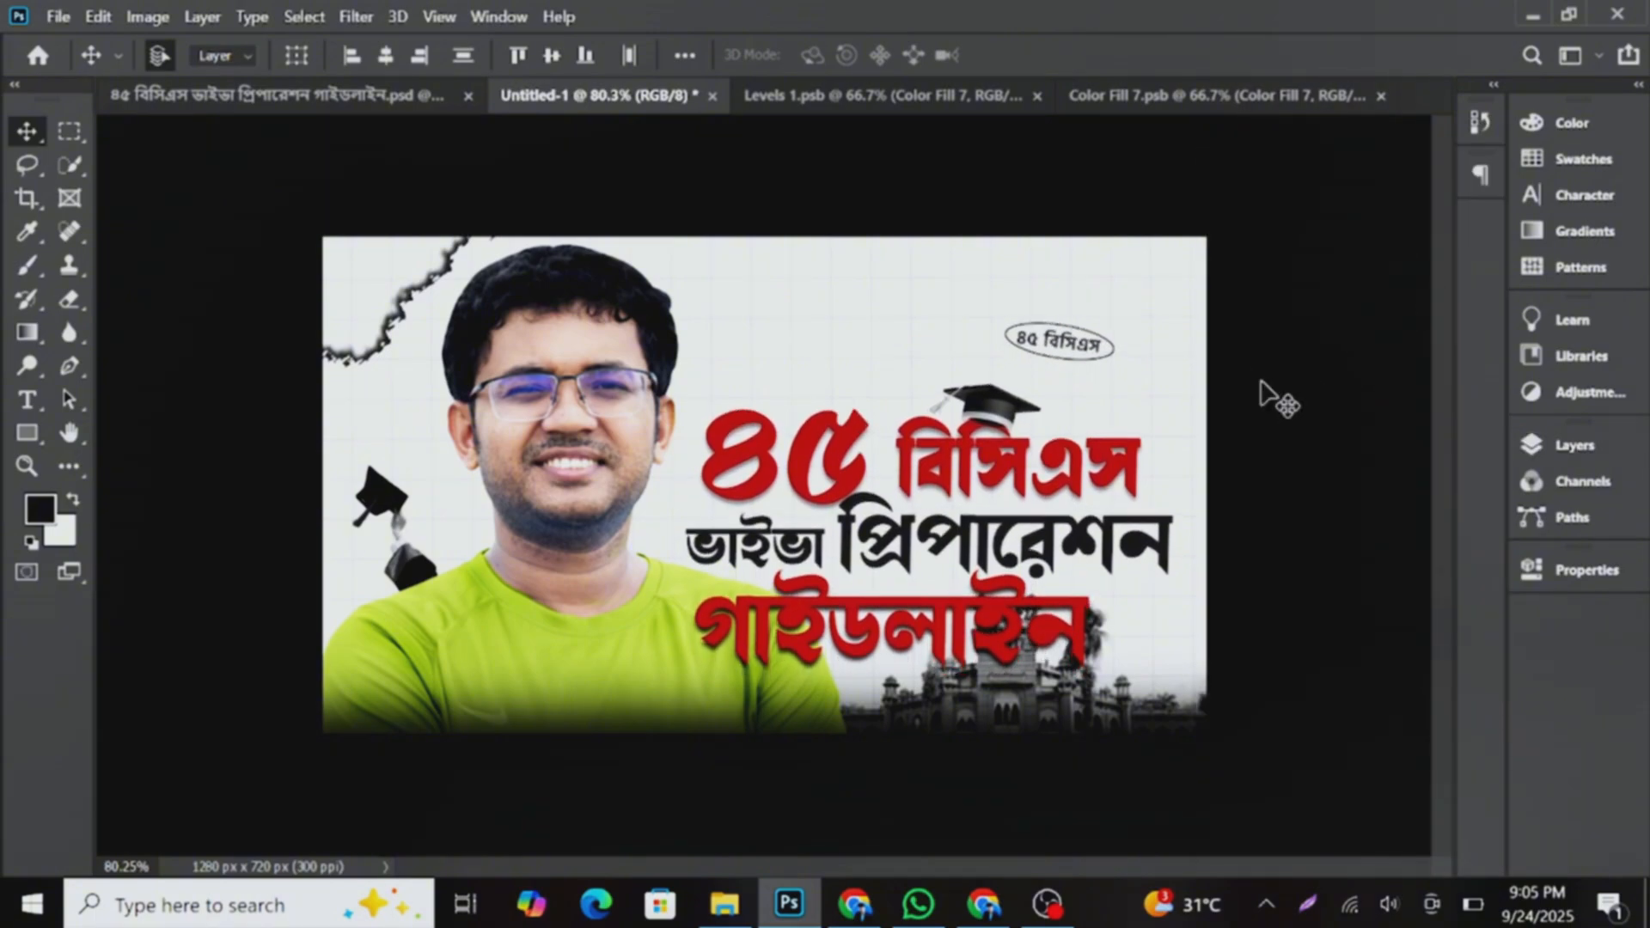
key("Left")
key("Left")
key("Left")
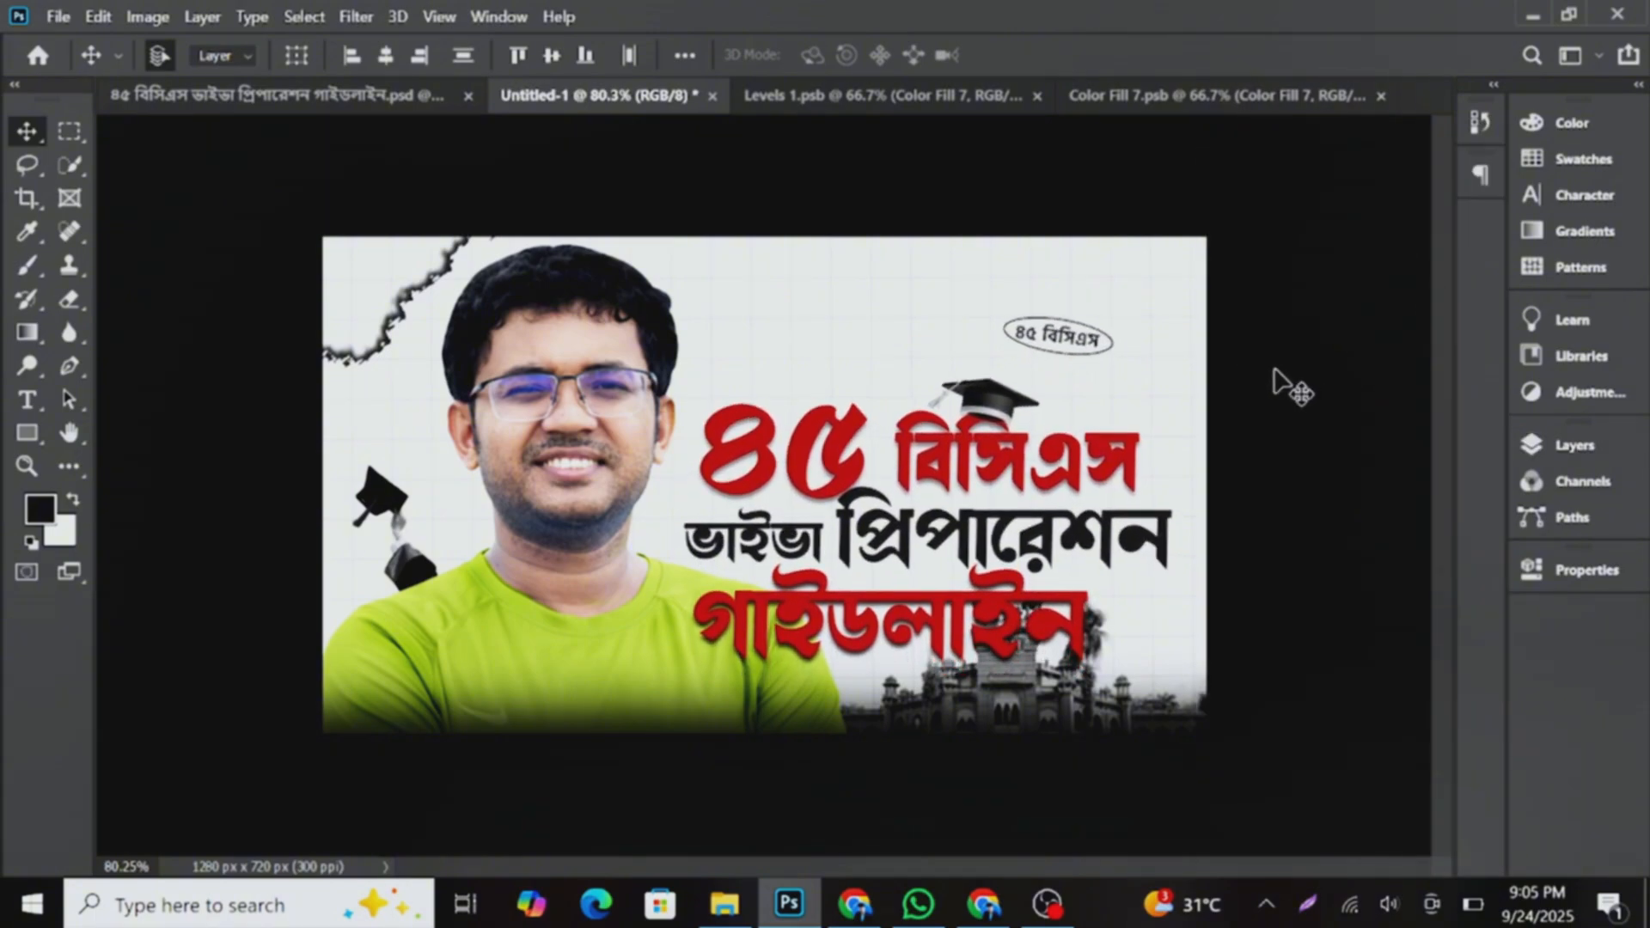
- Examine the Basic settings of the Camera Raw Filter on the Levels 1 portrait, from Exposure and Contrast through Vibrance
left_click(1557, 459)
scroll(1289, 612, "down", 6)
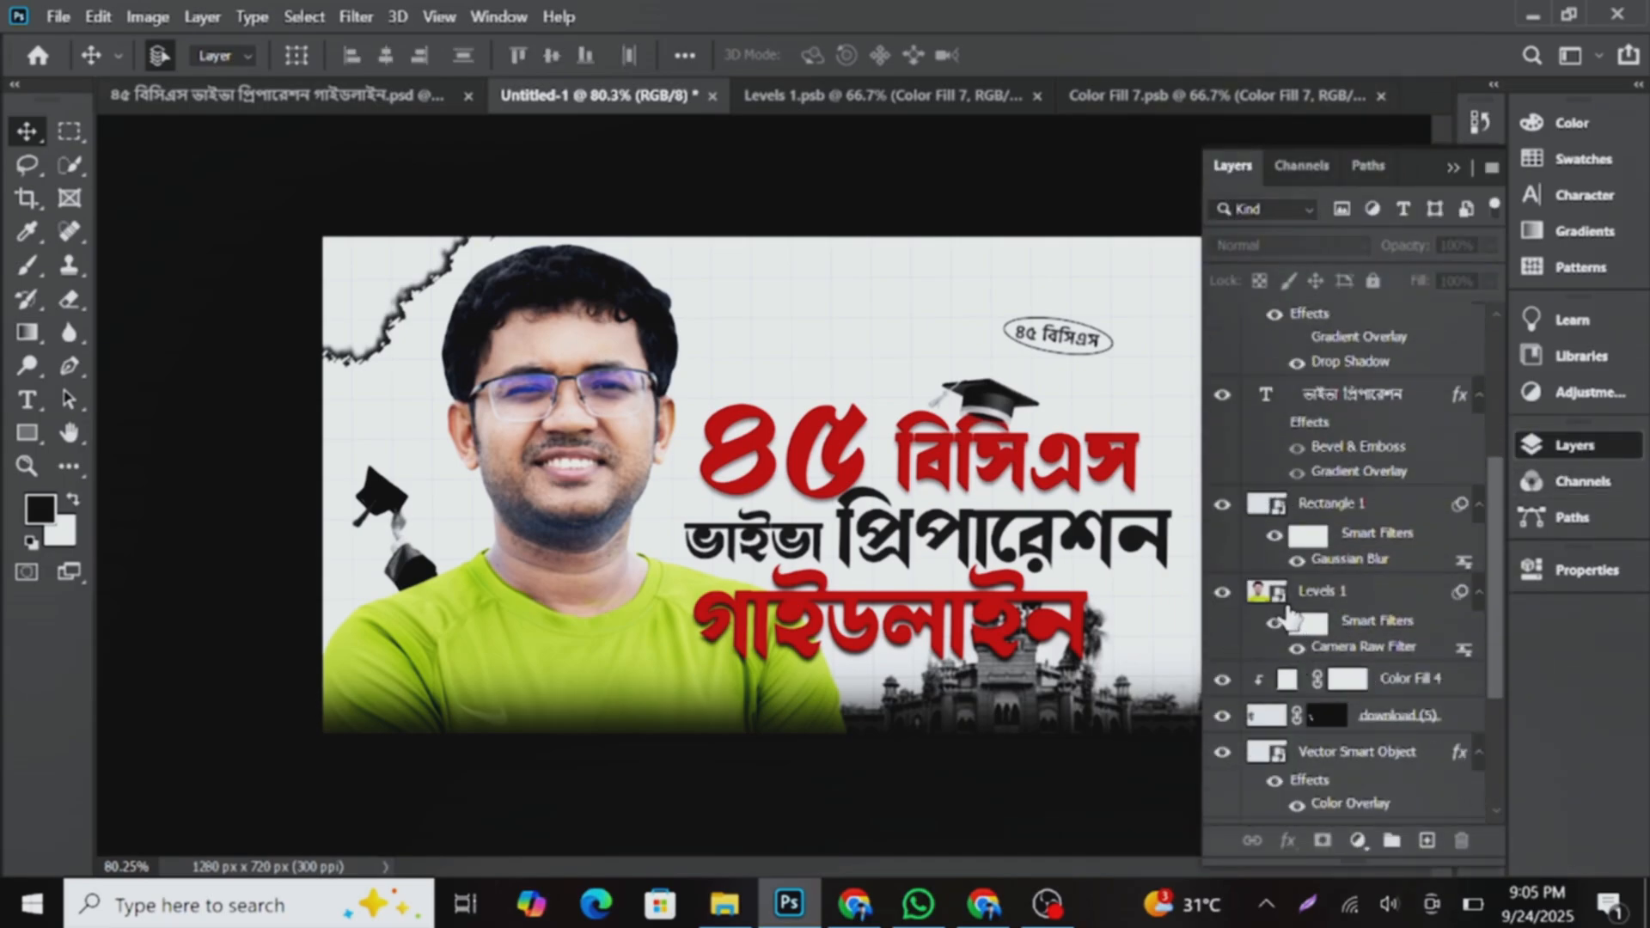
left_click(1323, 593)
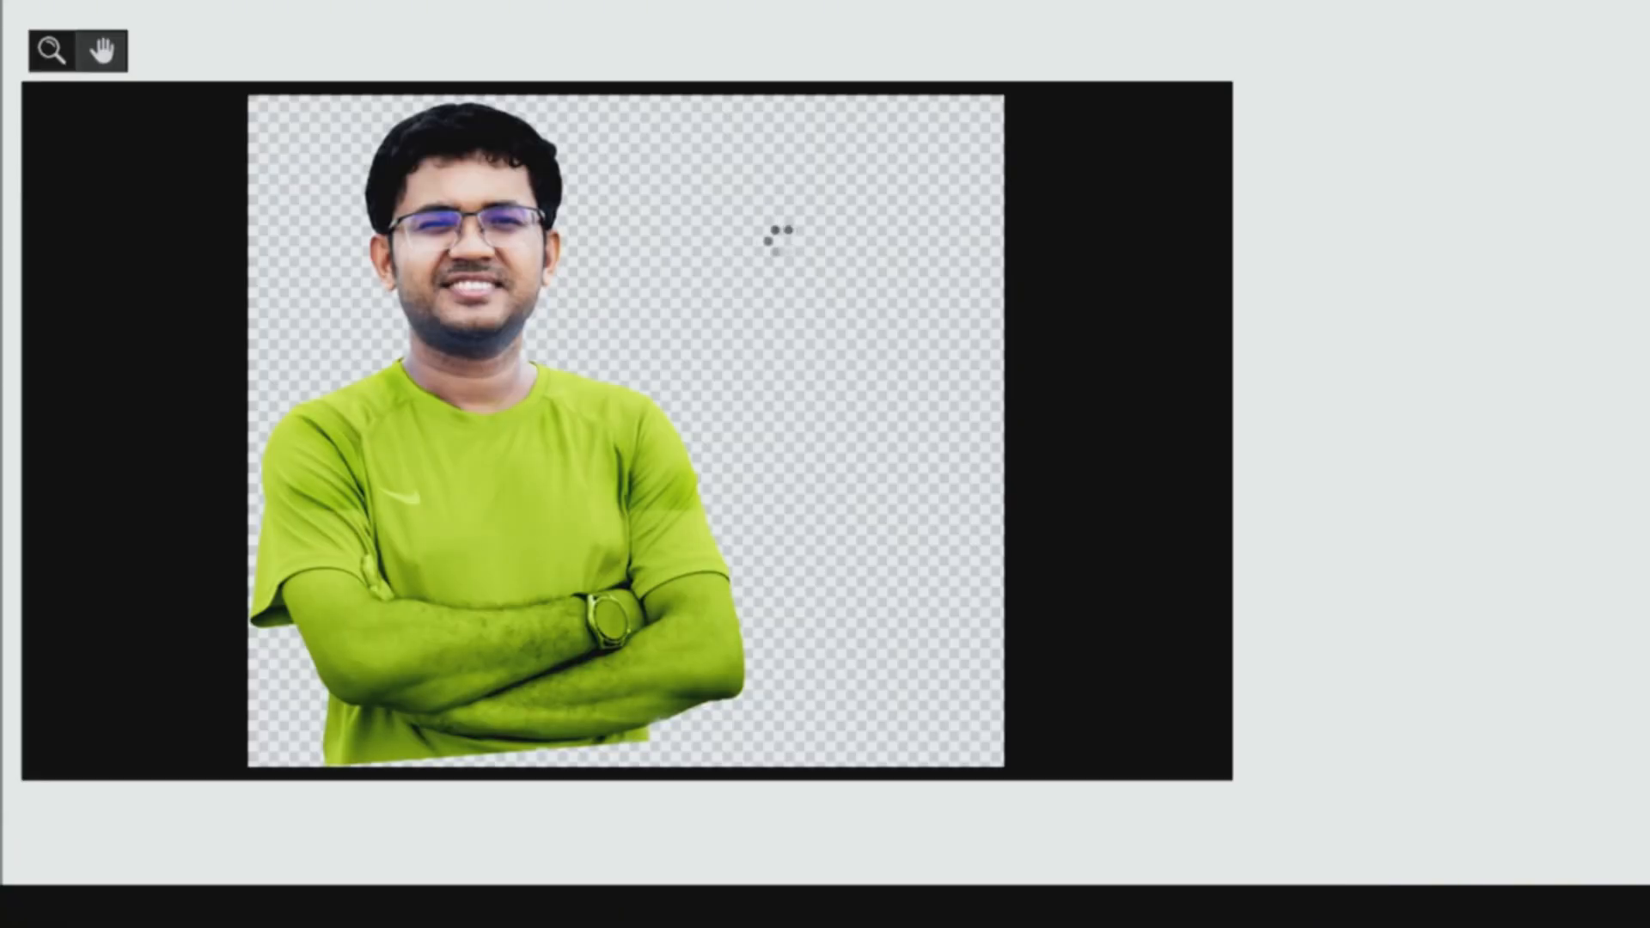
scroll(1415, 441, "down", 3)
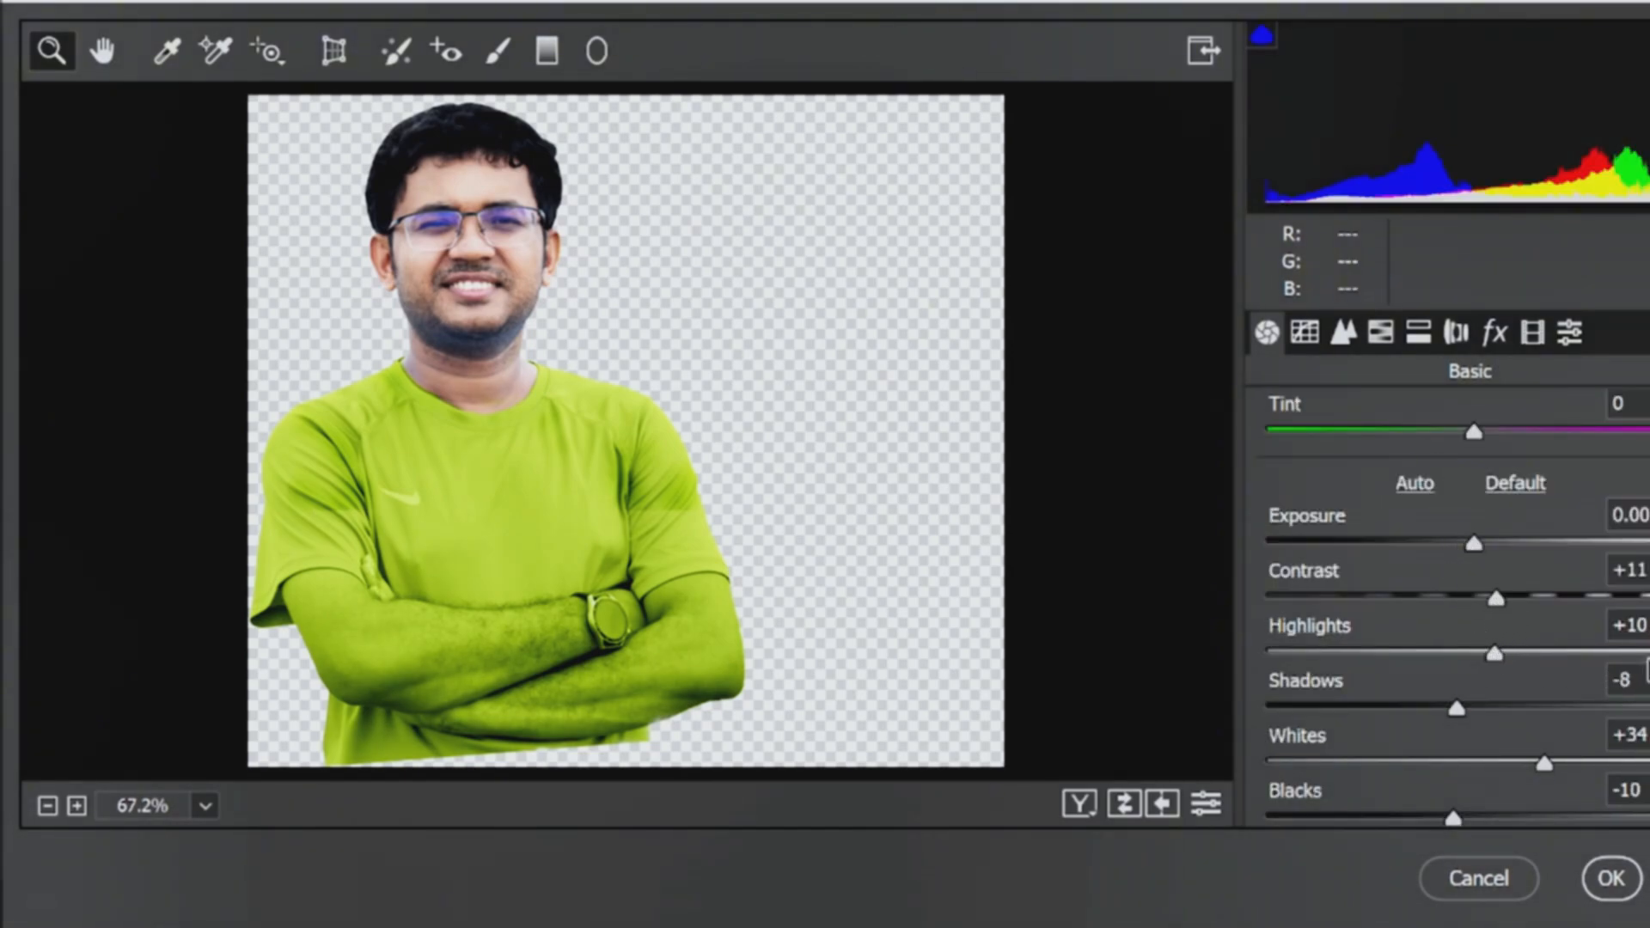
scroll(1565, 641, "down", 1)
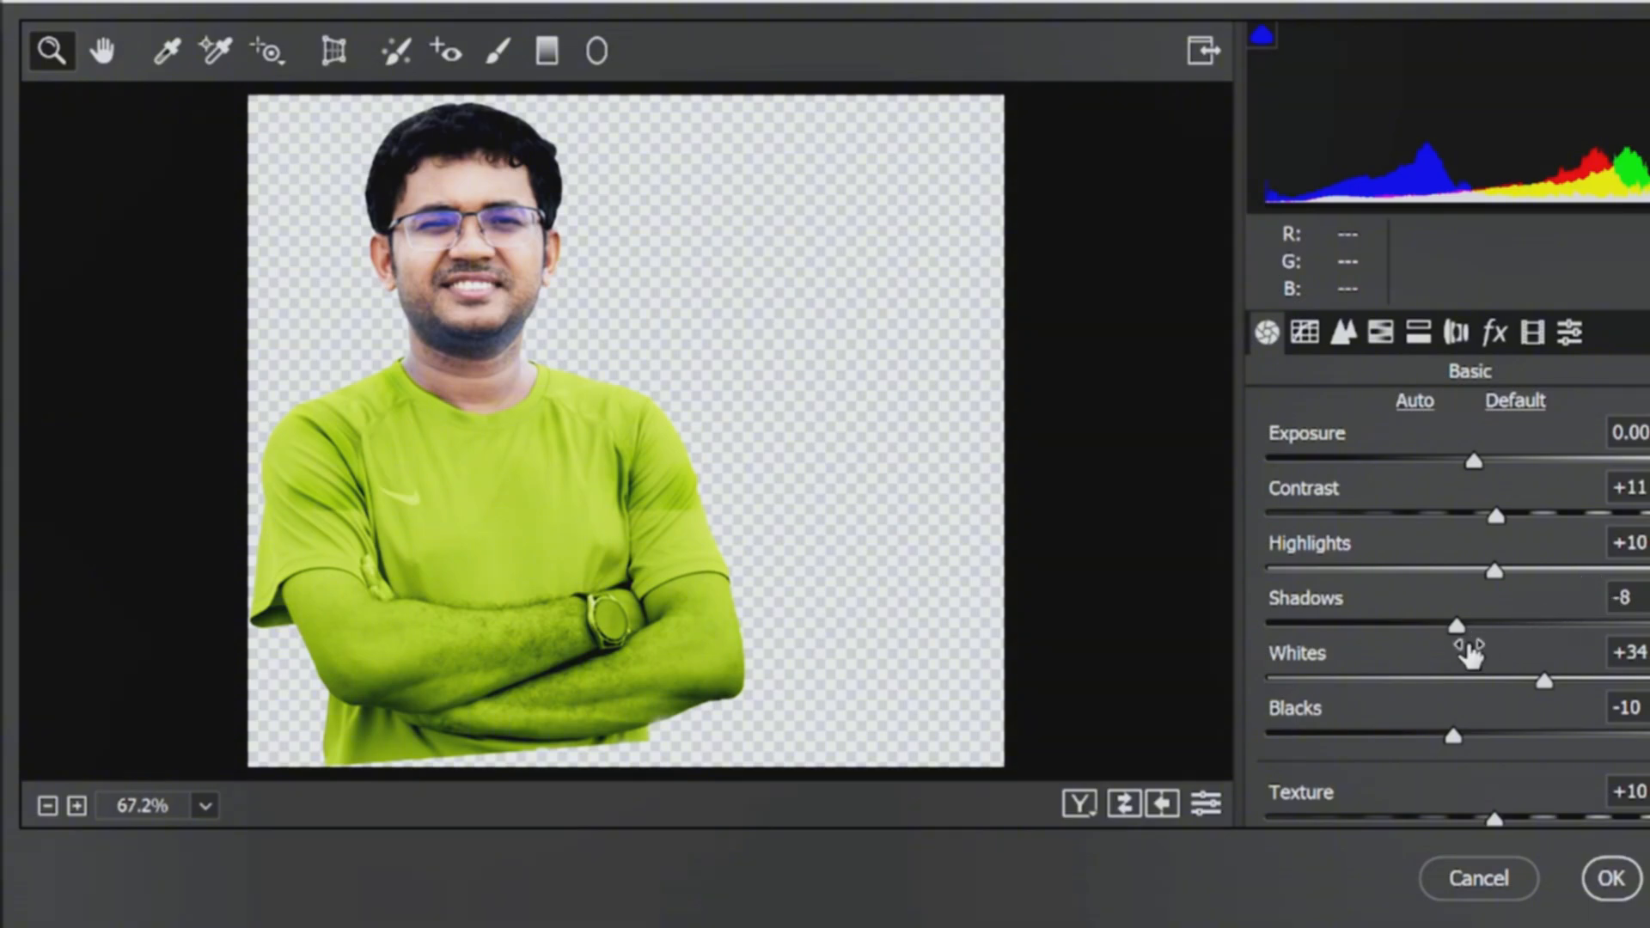
scroll(1502, 666, "down", 1)
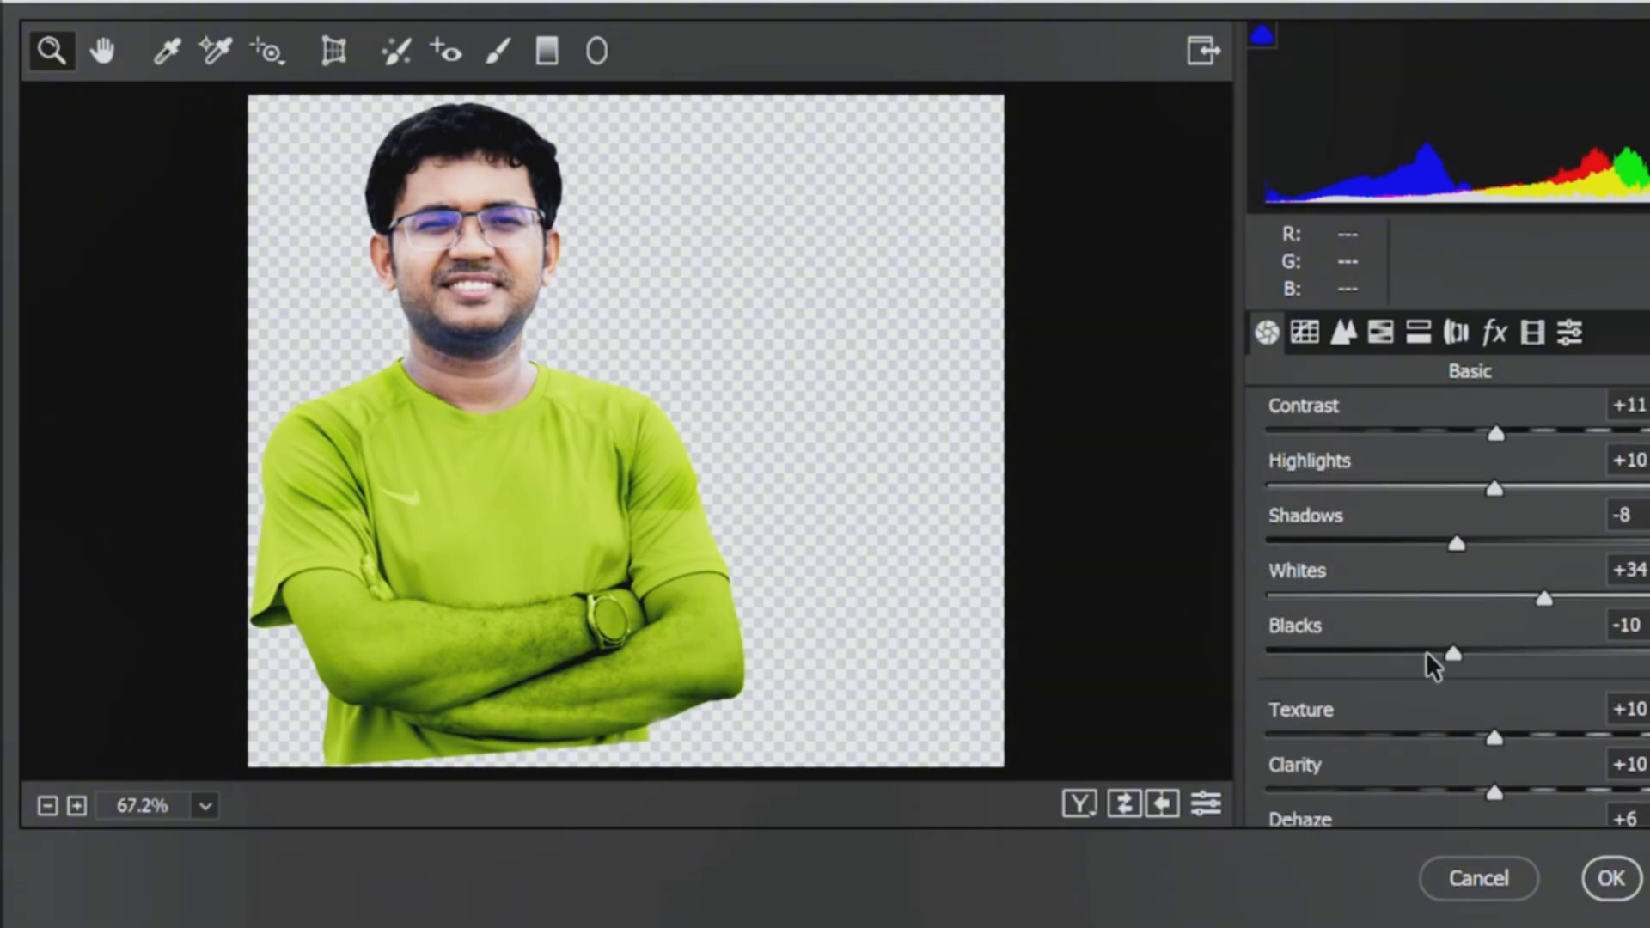
scroll(1427, 649, "down", 1)
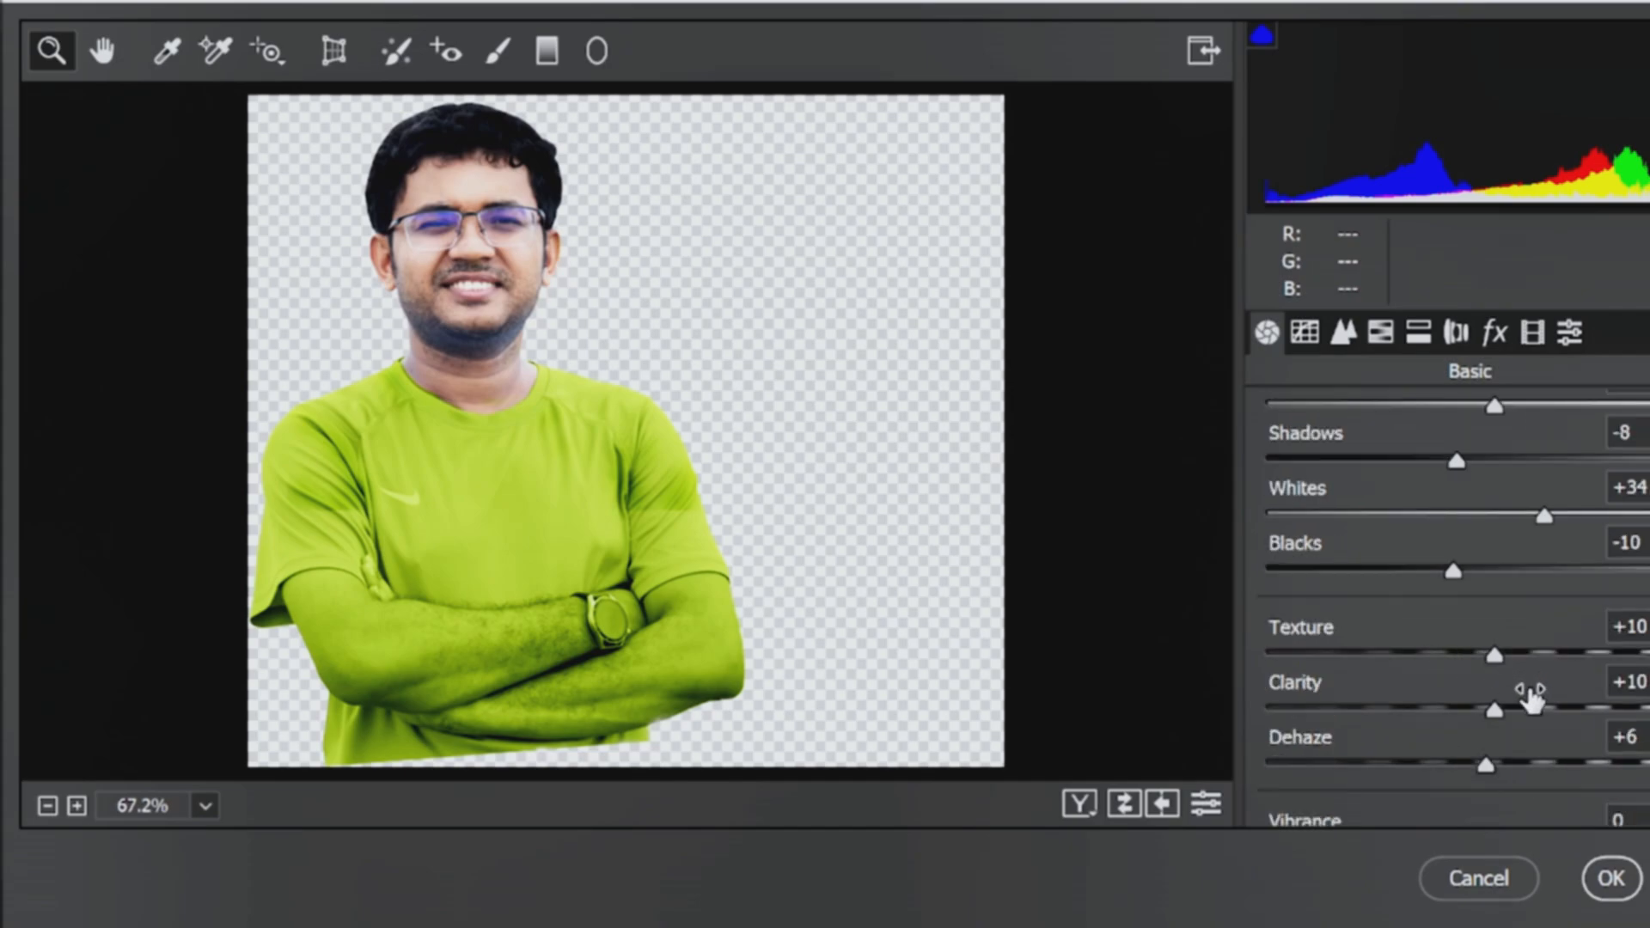
scroll(1498, 735, "down", 2)
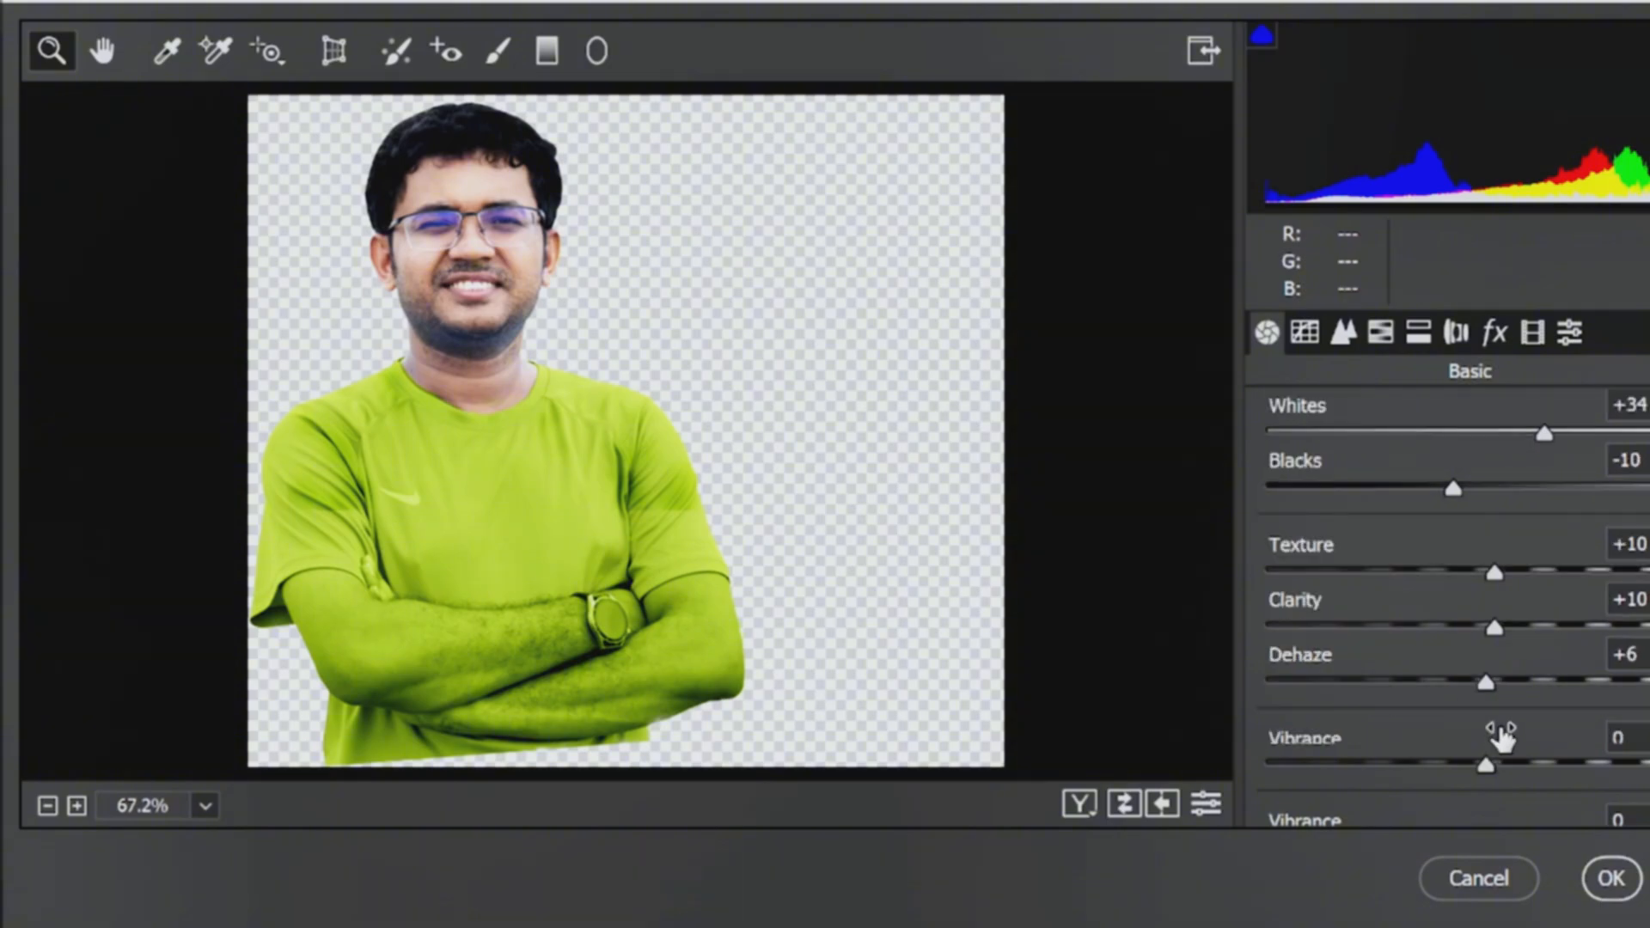
- Review the portrait filter's Detail noise reduction and HSL hue adjustments, and close the Camera Raw Filter
left_click(1340, 337)
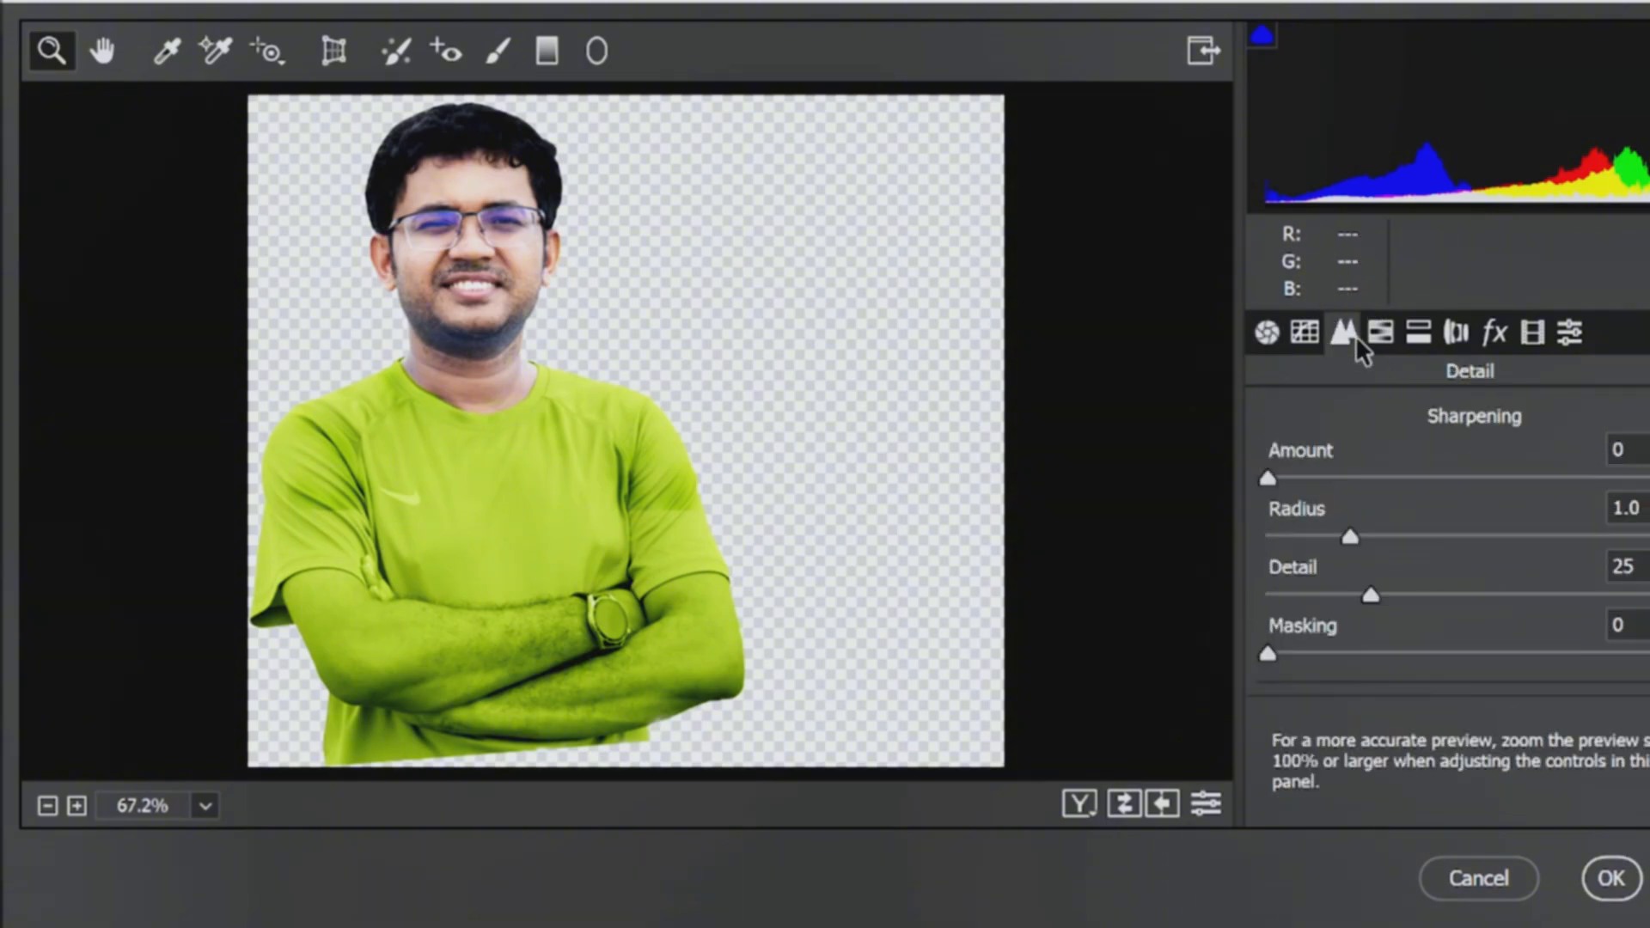
left_click(1304, 333)
left_click(1346, 335)
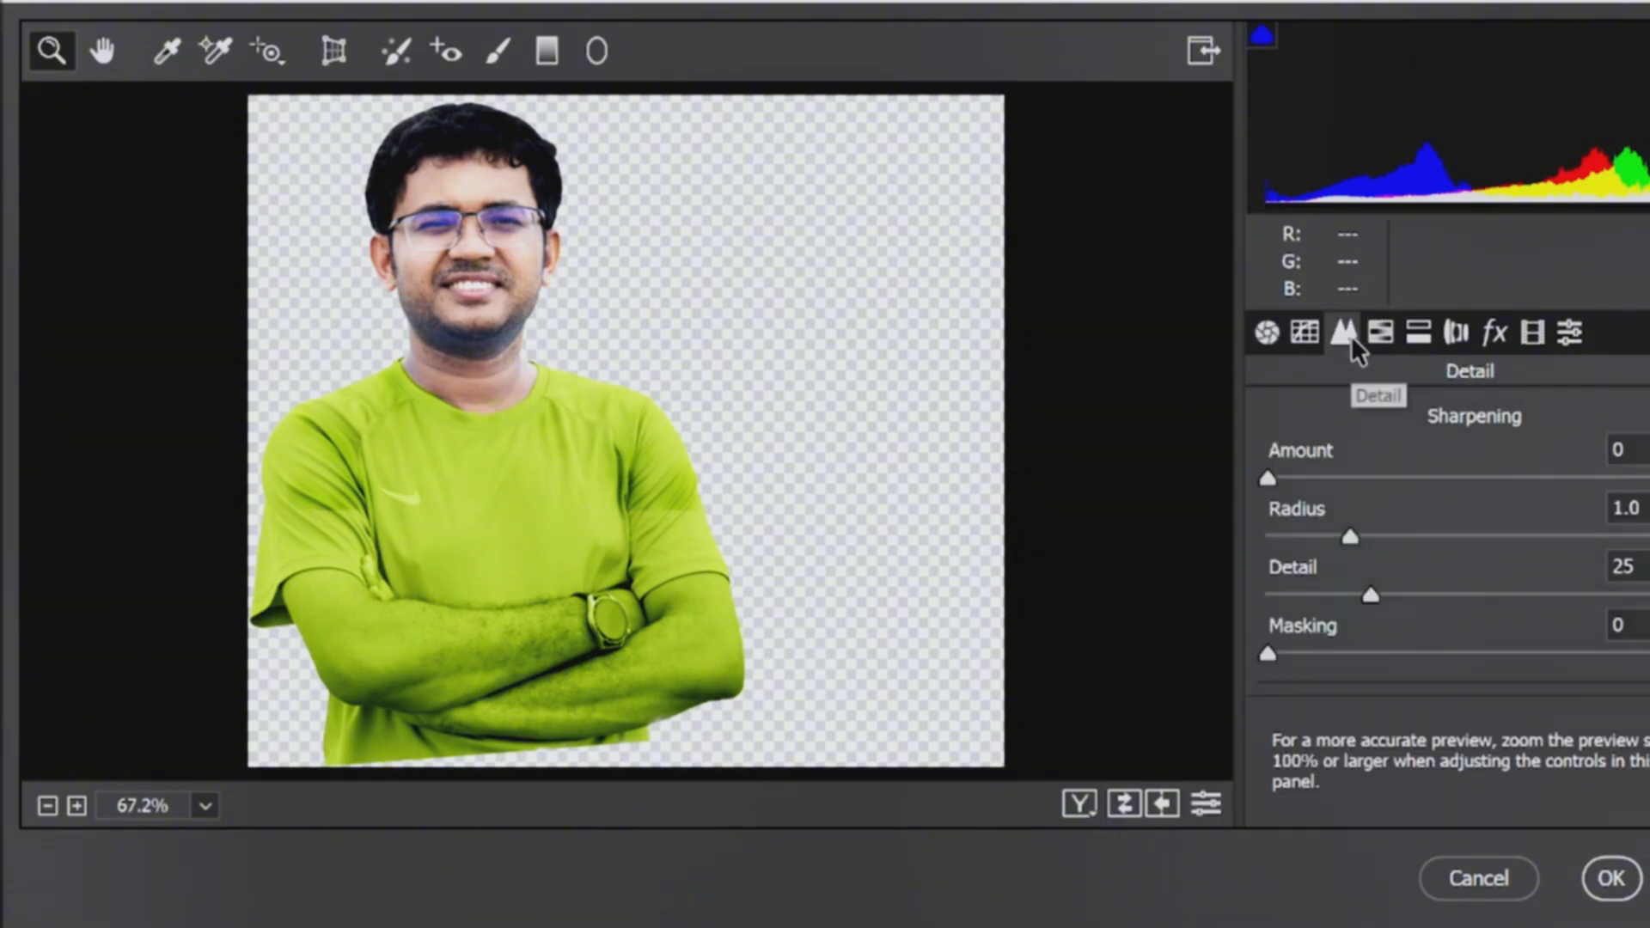
scroll(1346, 537, "down", 3)
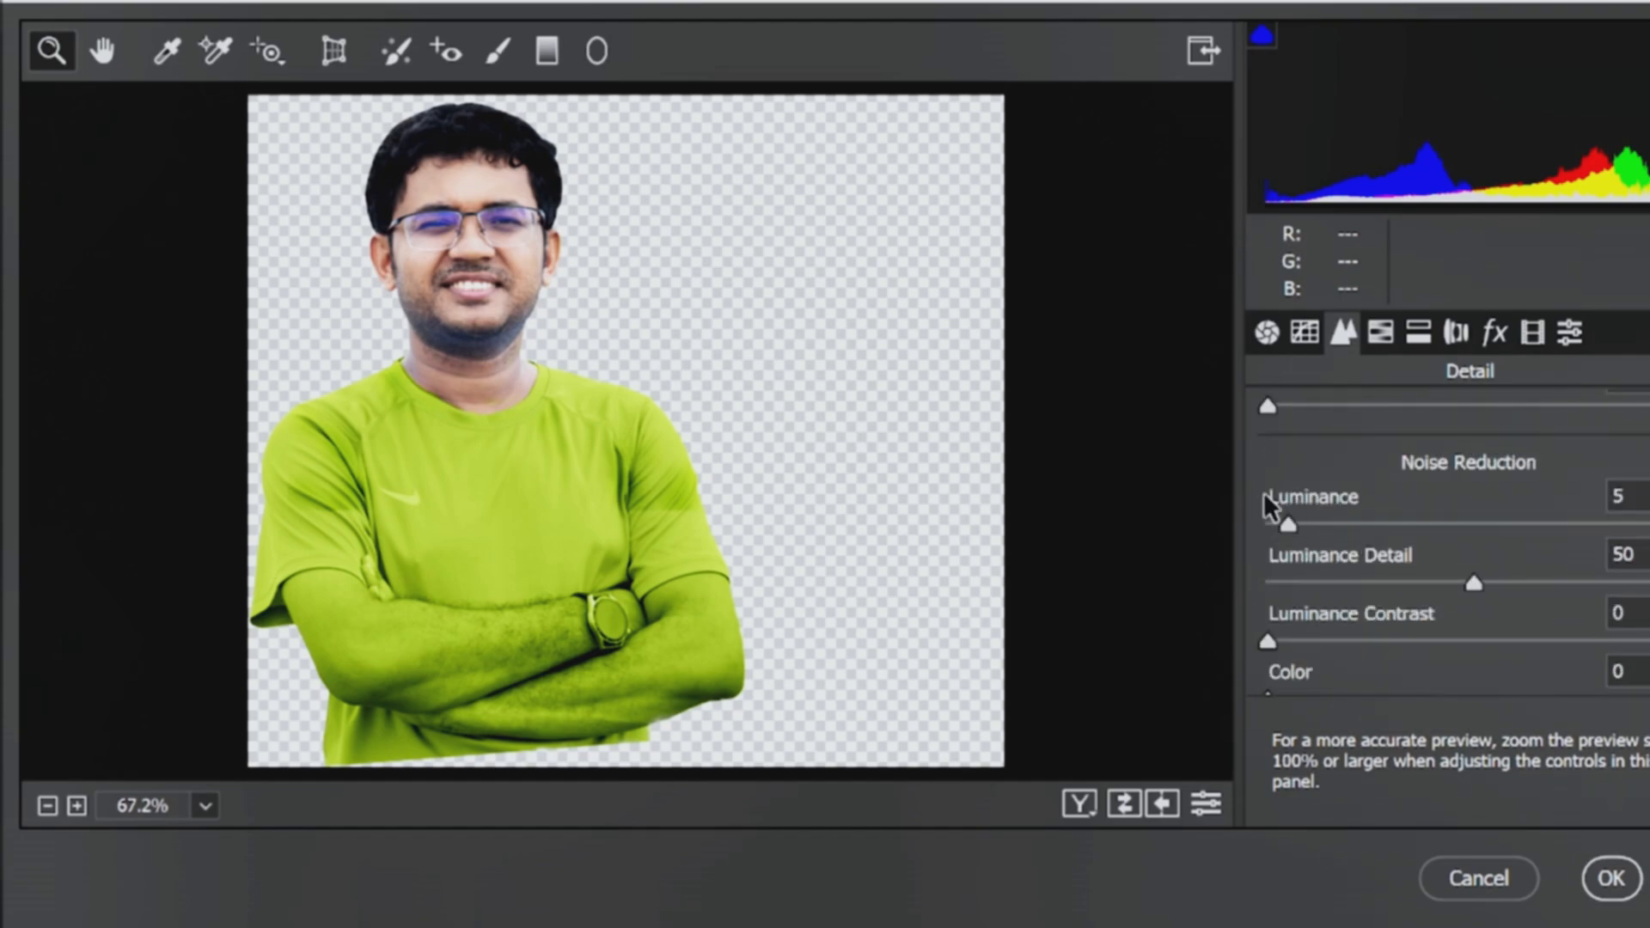
left_click(1378, 339)
scroll(1397, 481, "down", 2)
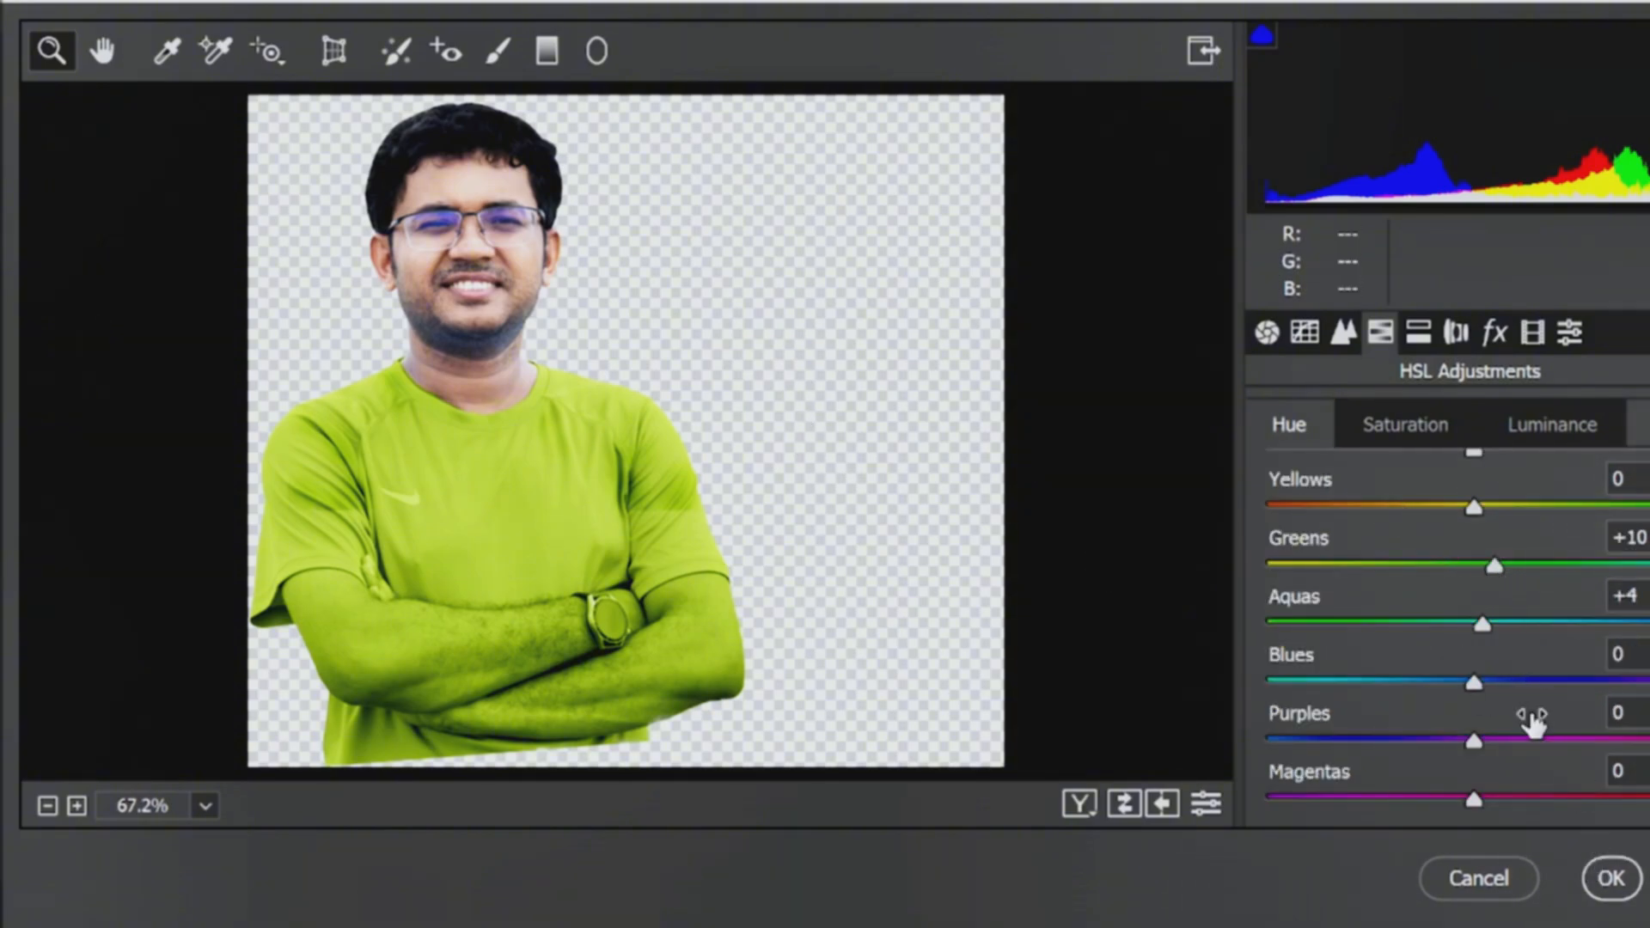
left_click(1609, 877)
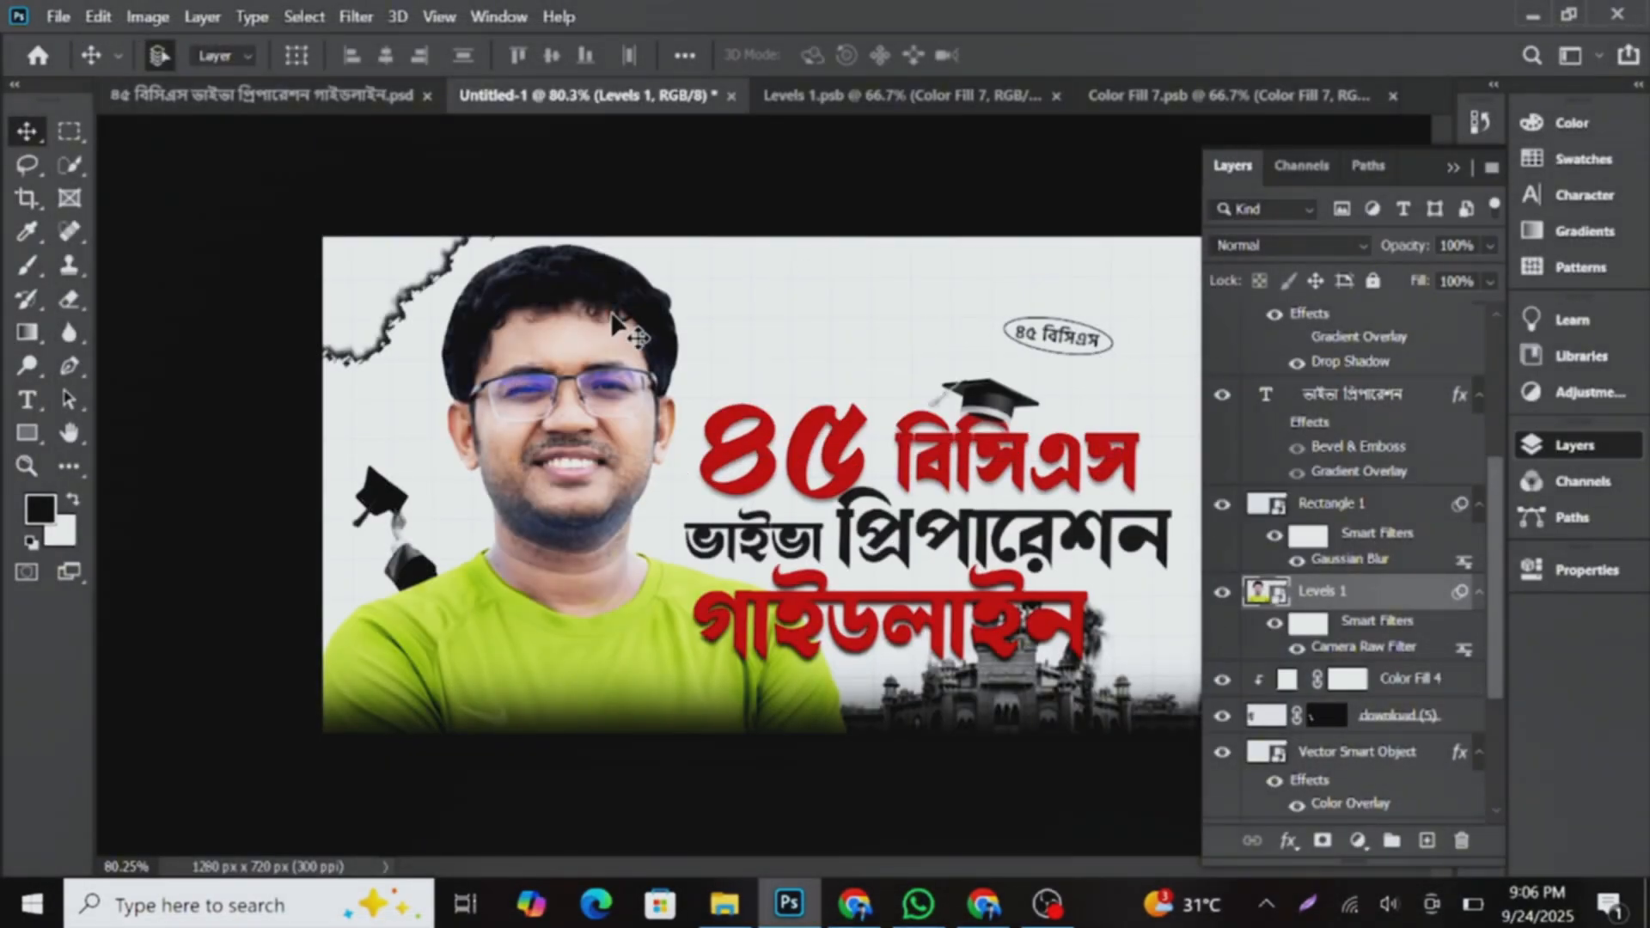
- Stamp all visible layers into a merged layer above Color Fill 3 and convert it to a Smart Object
scroll(1349, 494, "up", 5)
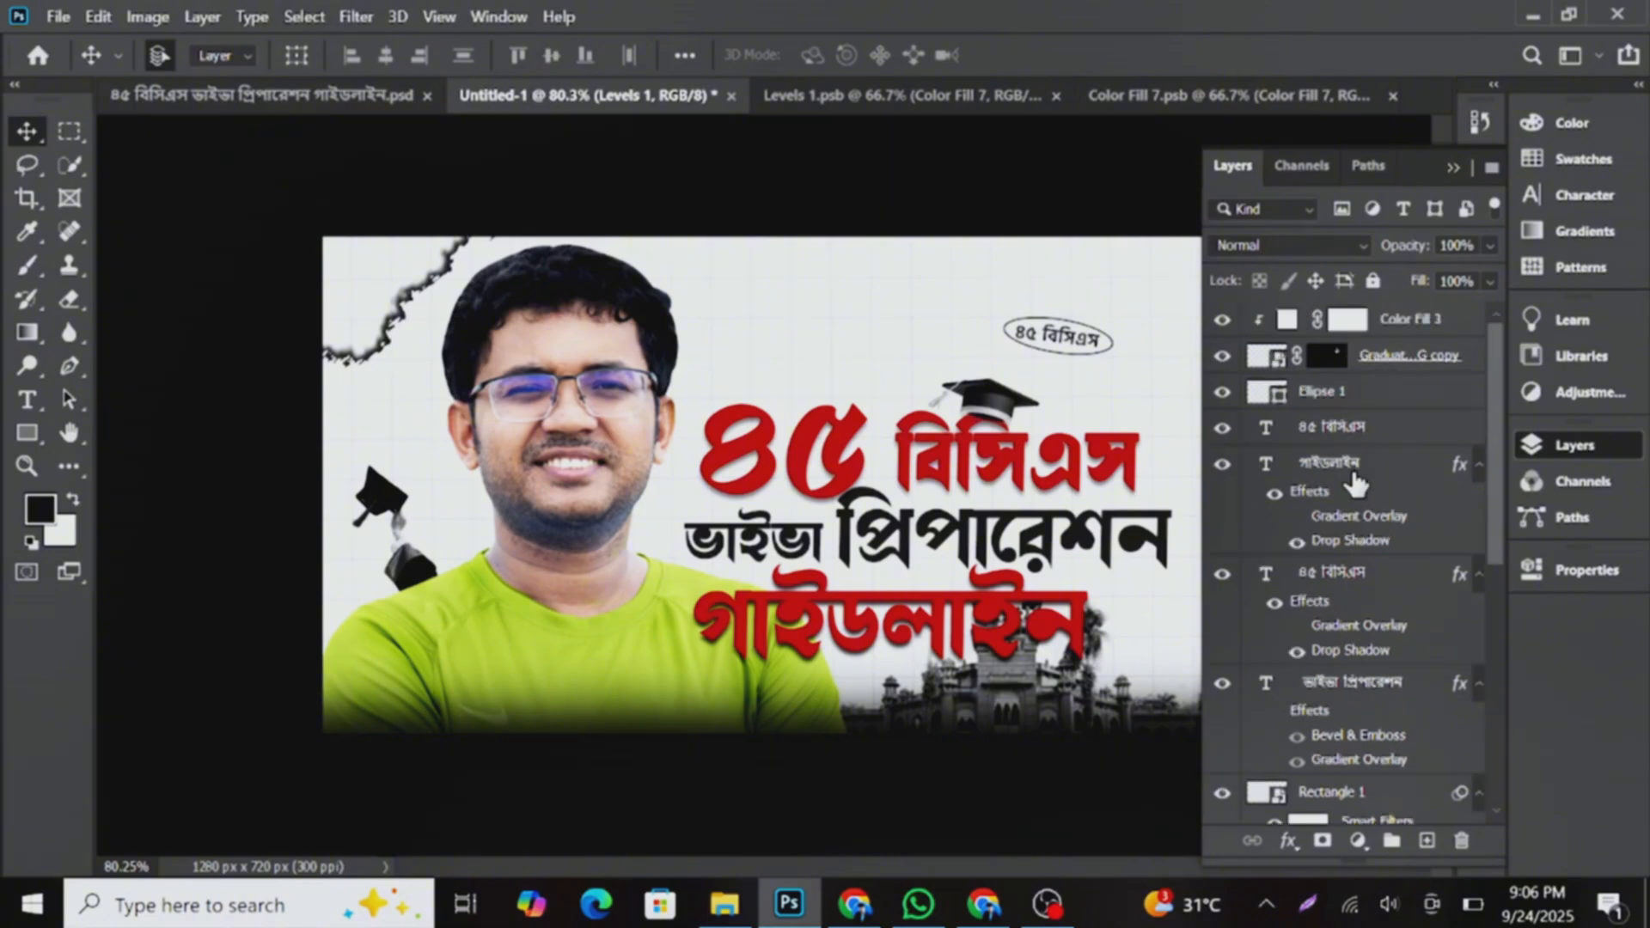
left_click(1431, 331)
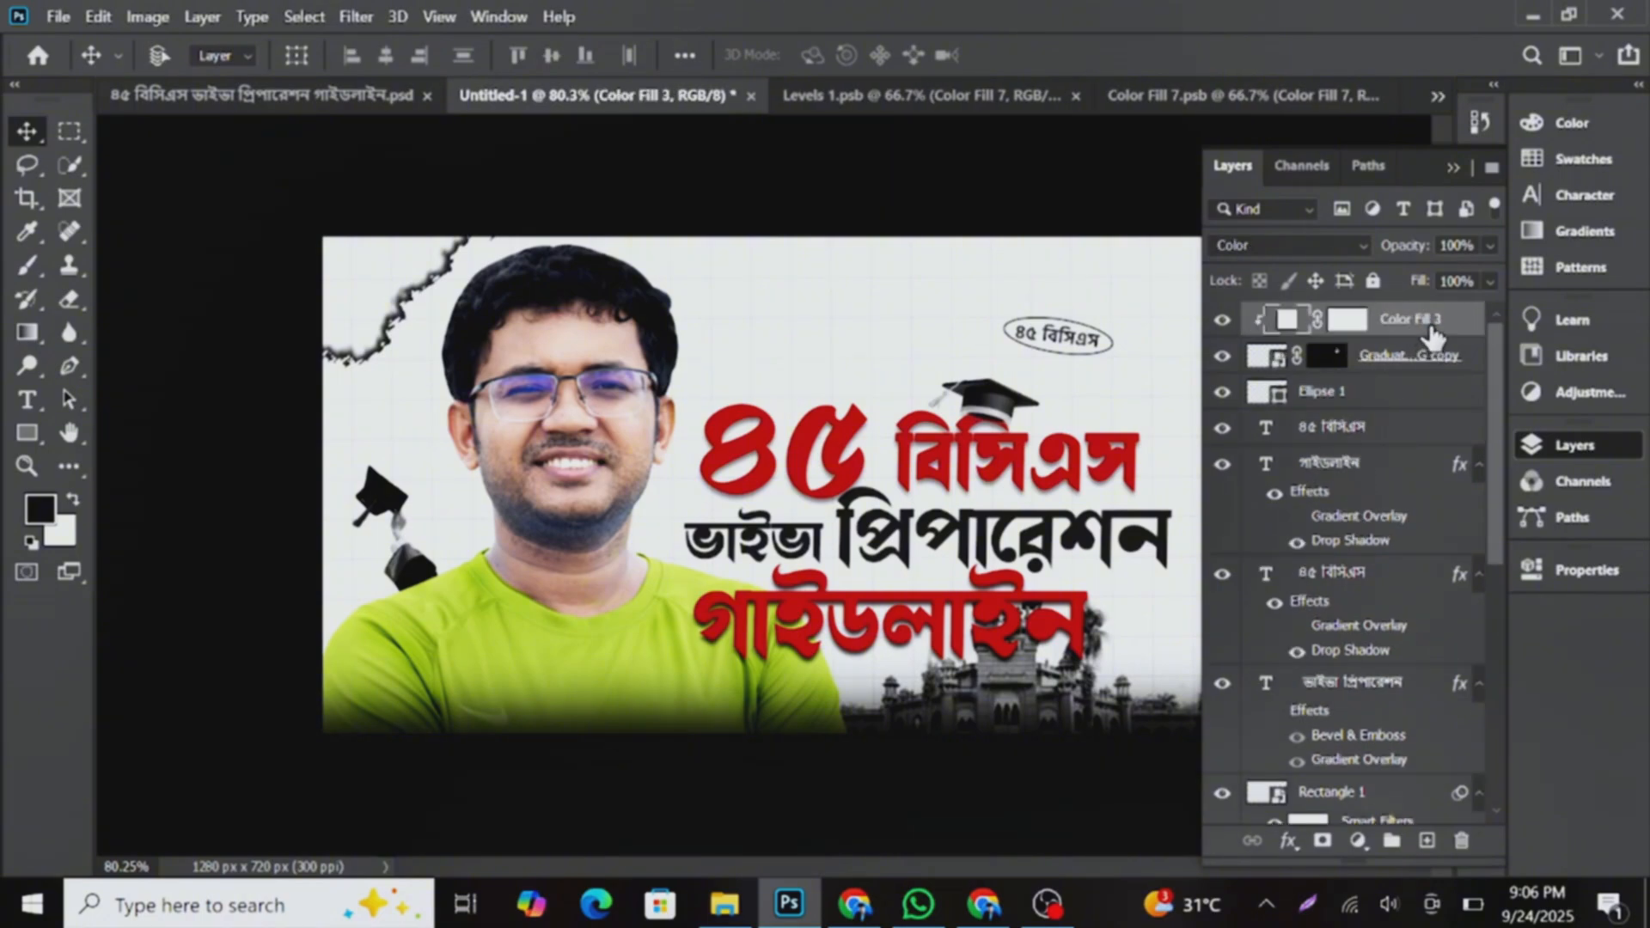
key("ctrl+shift+alt+e")
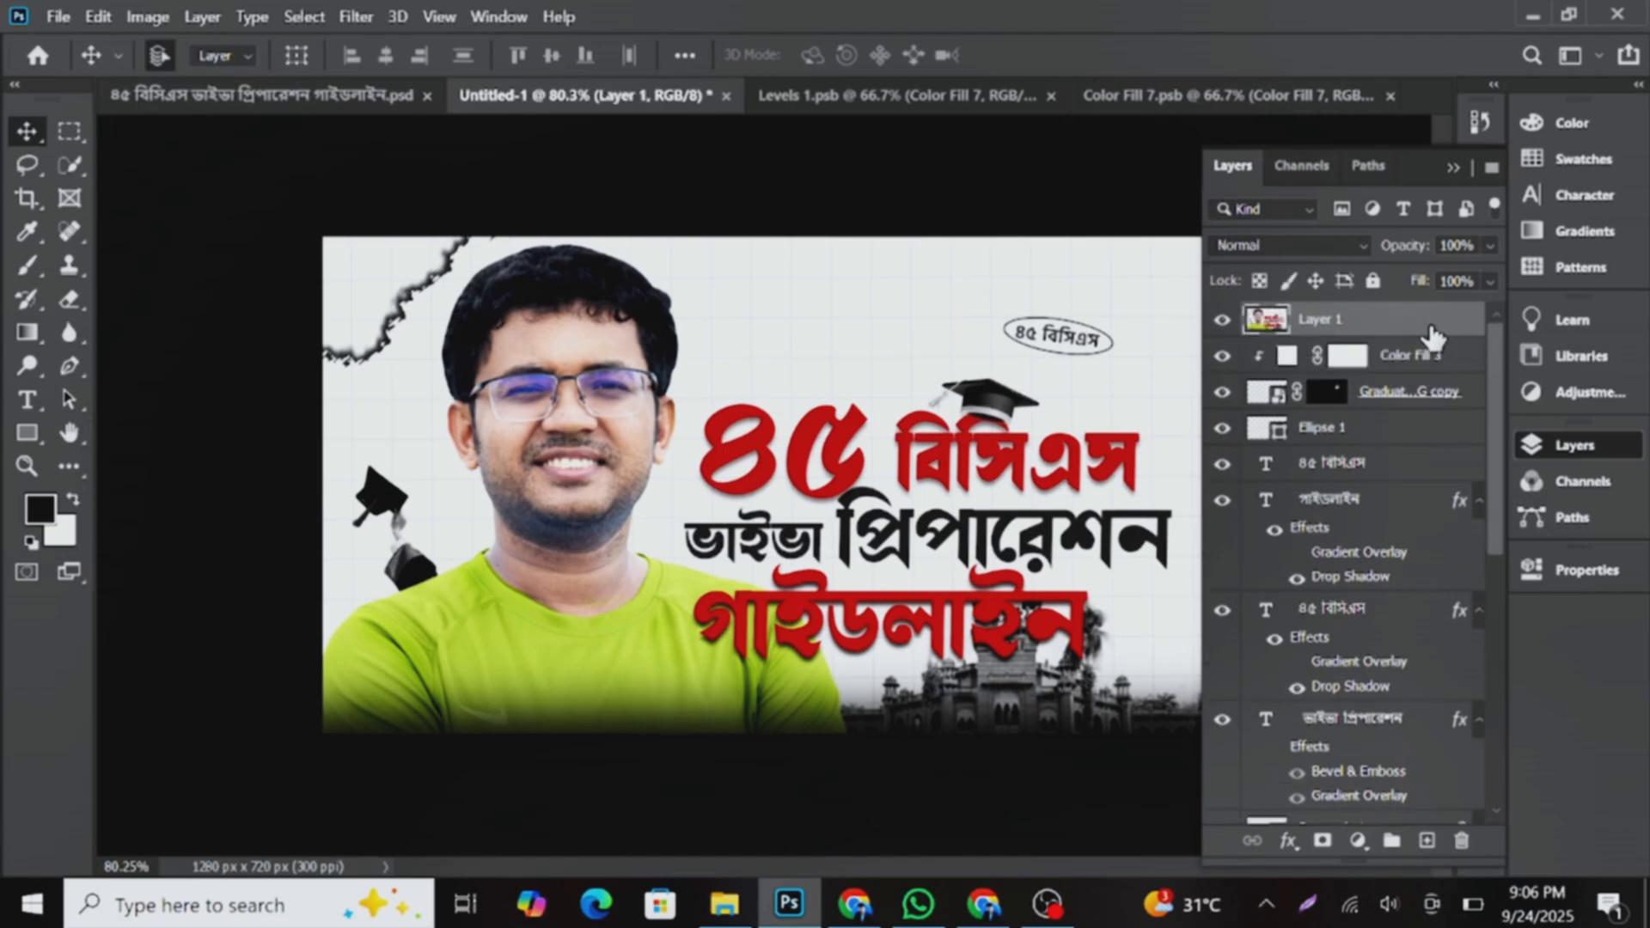
right_click(1373, 320)
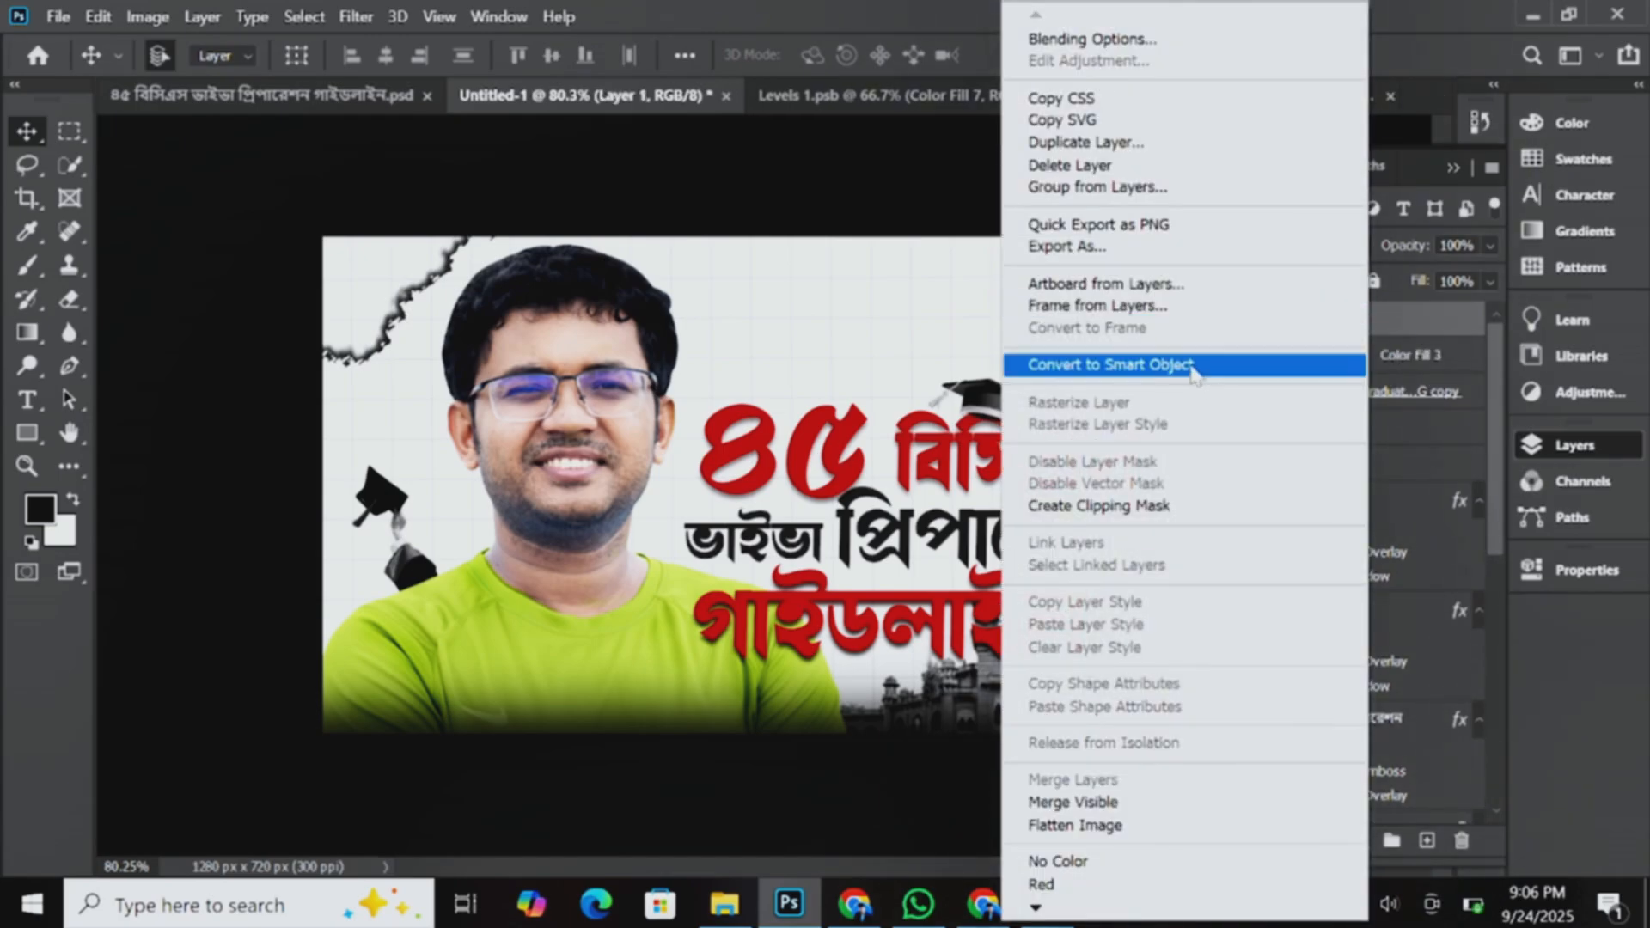
left_click(1192, 366)
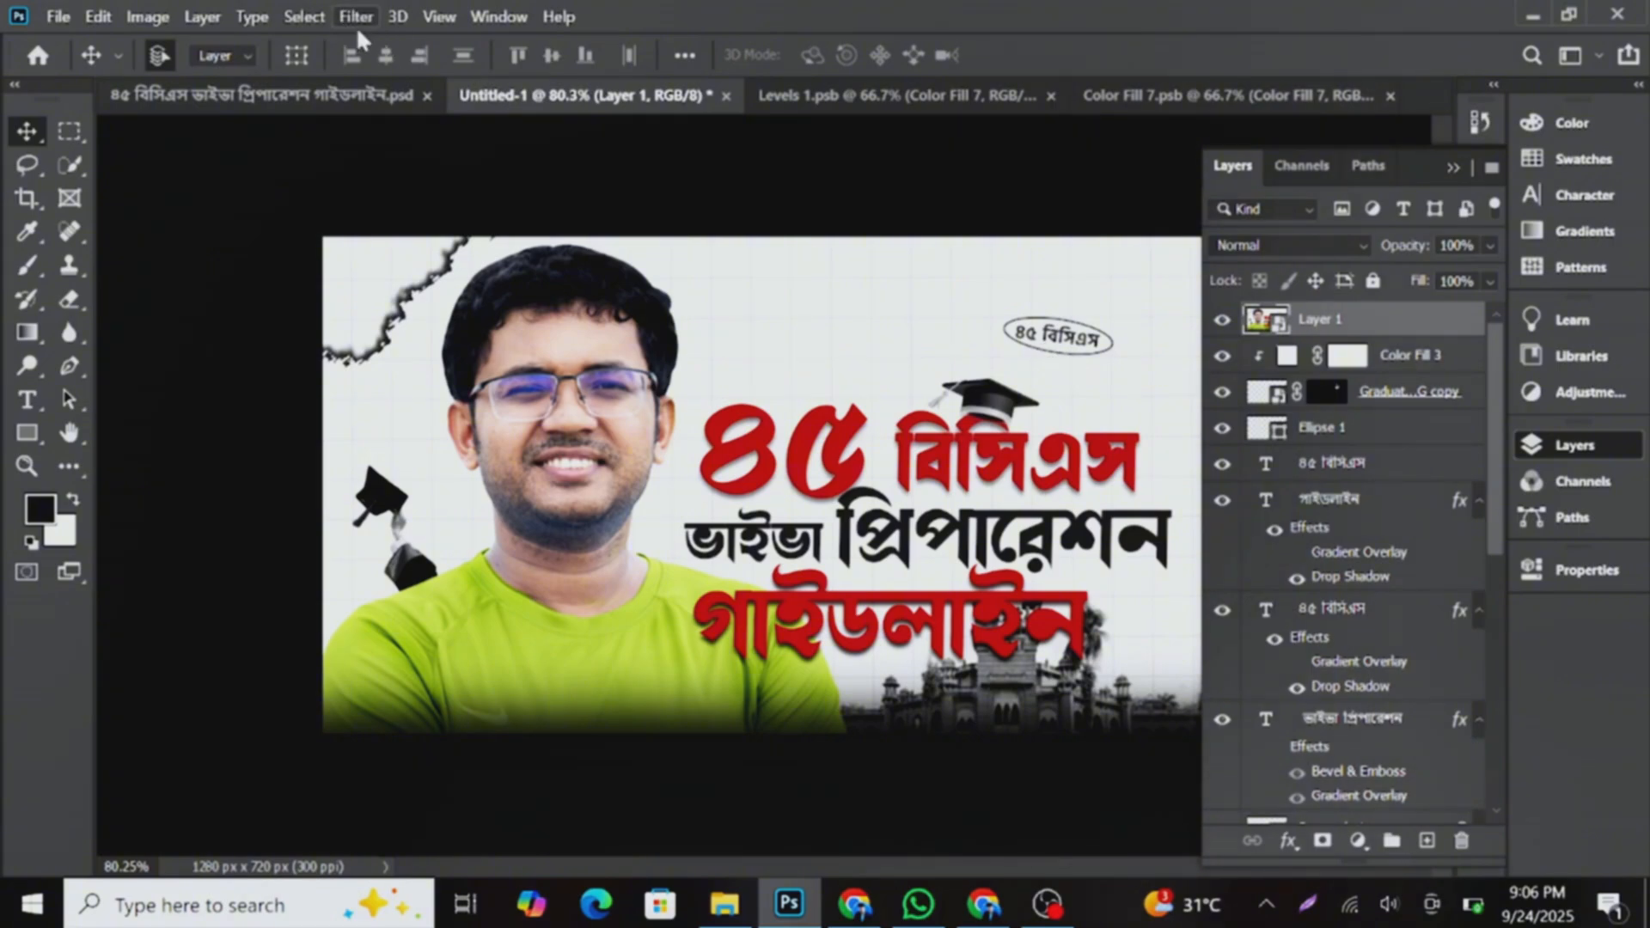
- Bring the reference PSD's Layer 1 into Untitled-1, copy its Camera Raw Filter to the merged Layer 1, and delete the imported layer
left_click(357, 96)
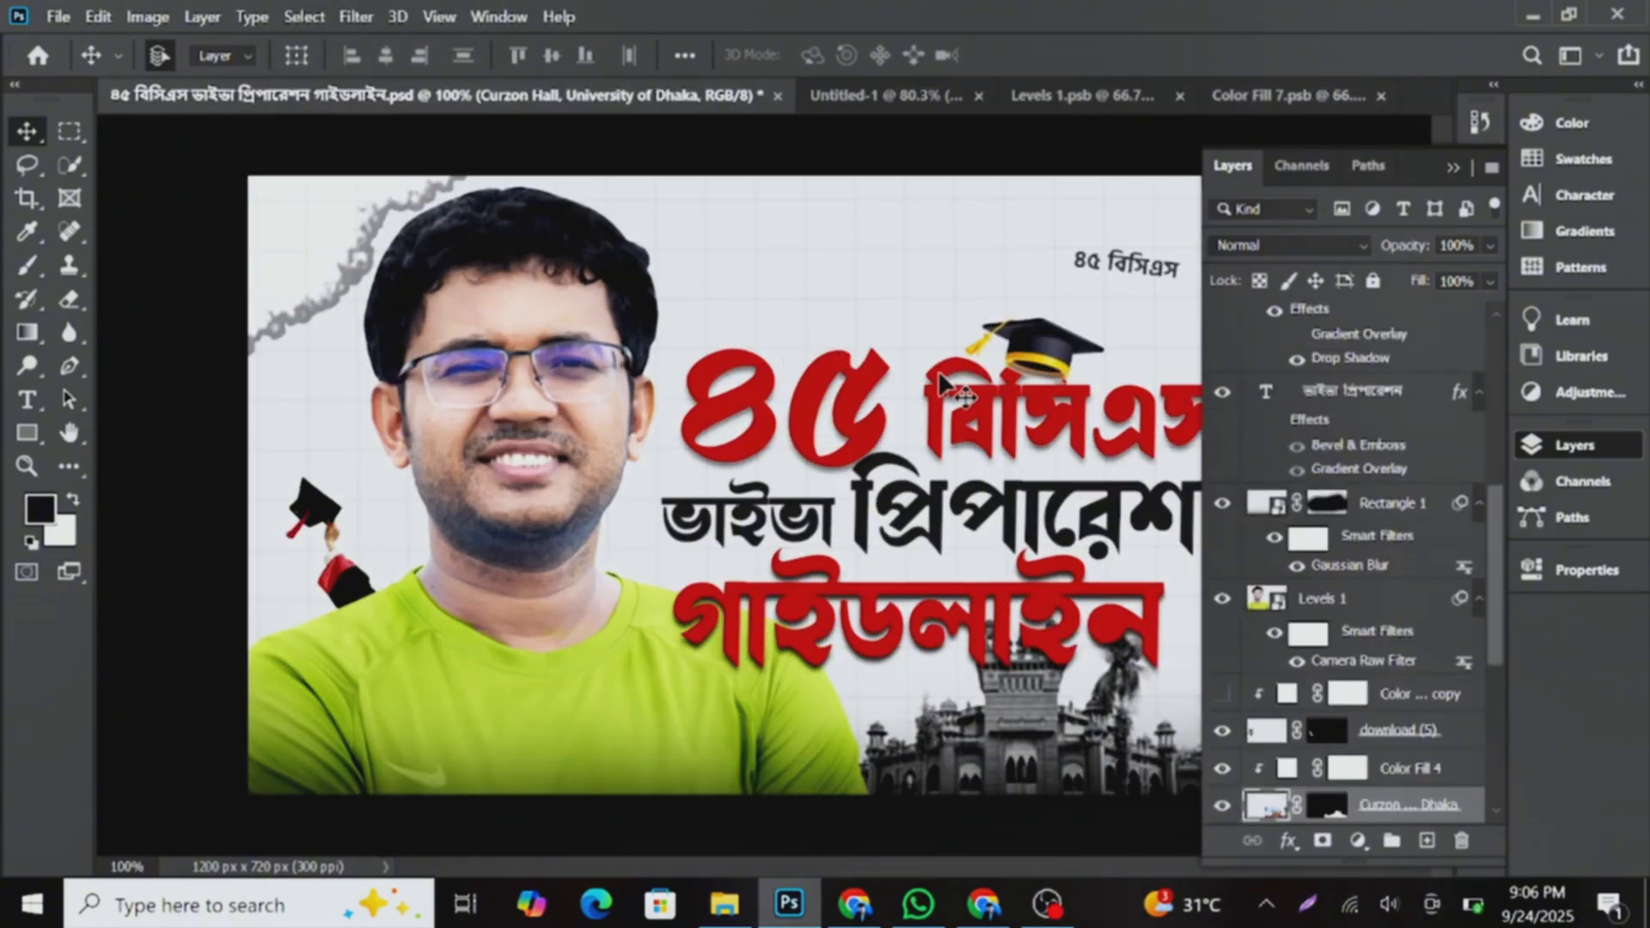
scroll(1379, 574, "up", 10)
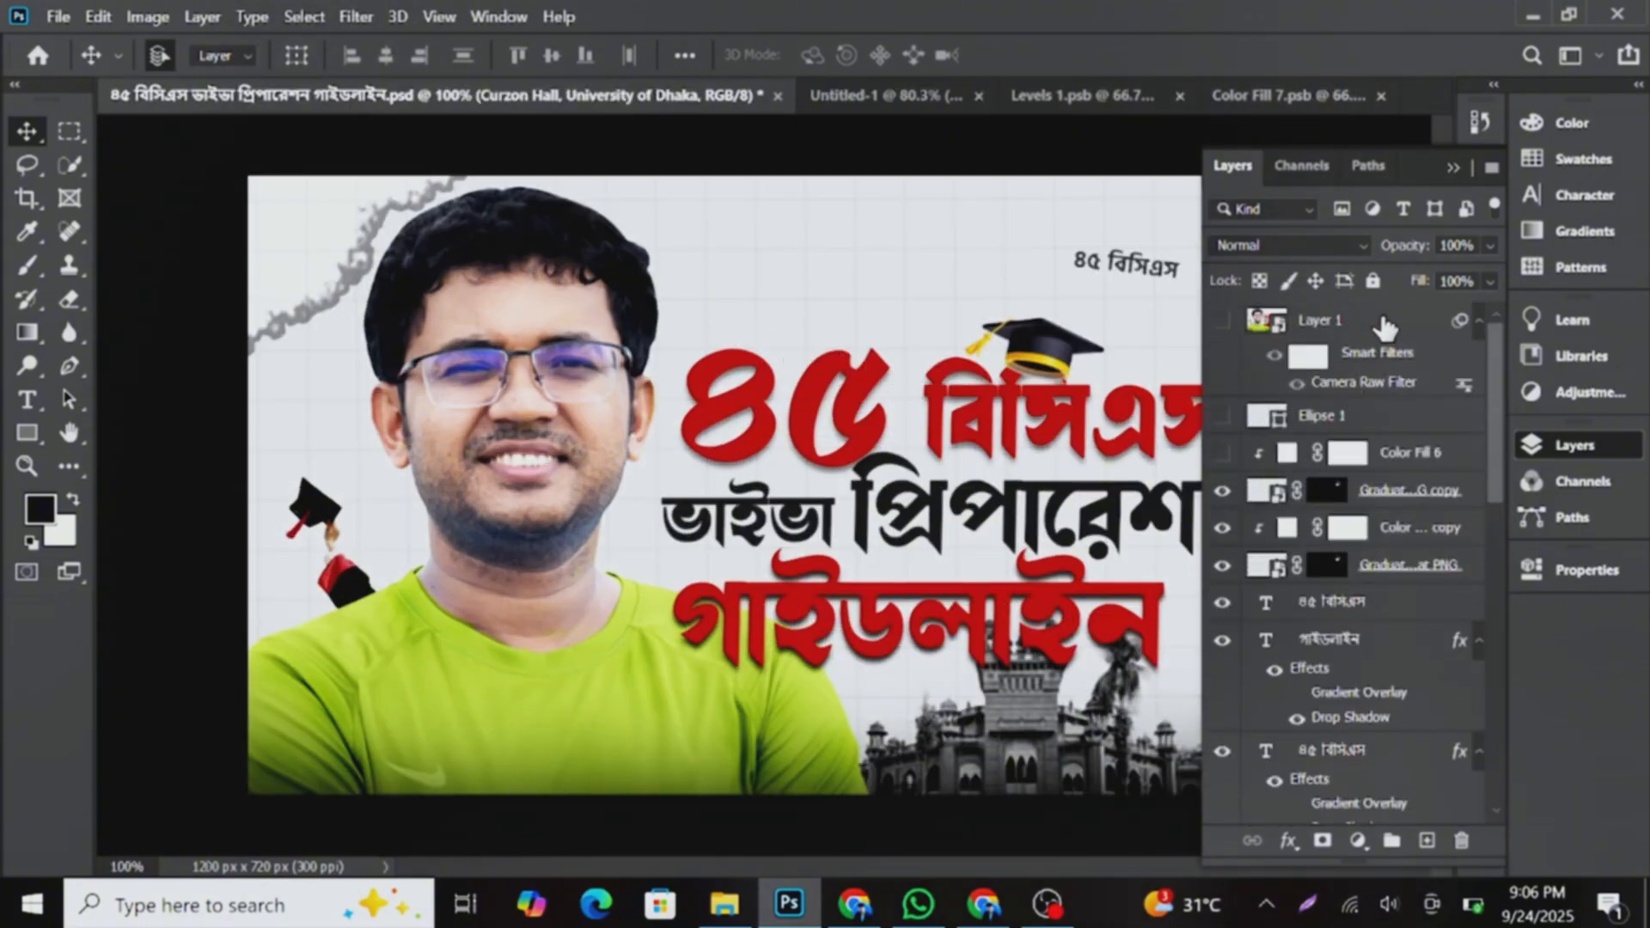
left_click_drag(1384, 327, 832, 225)
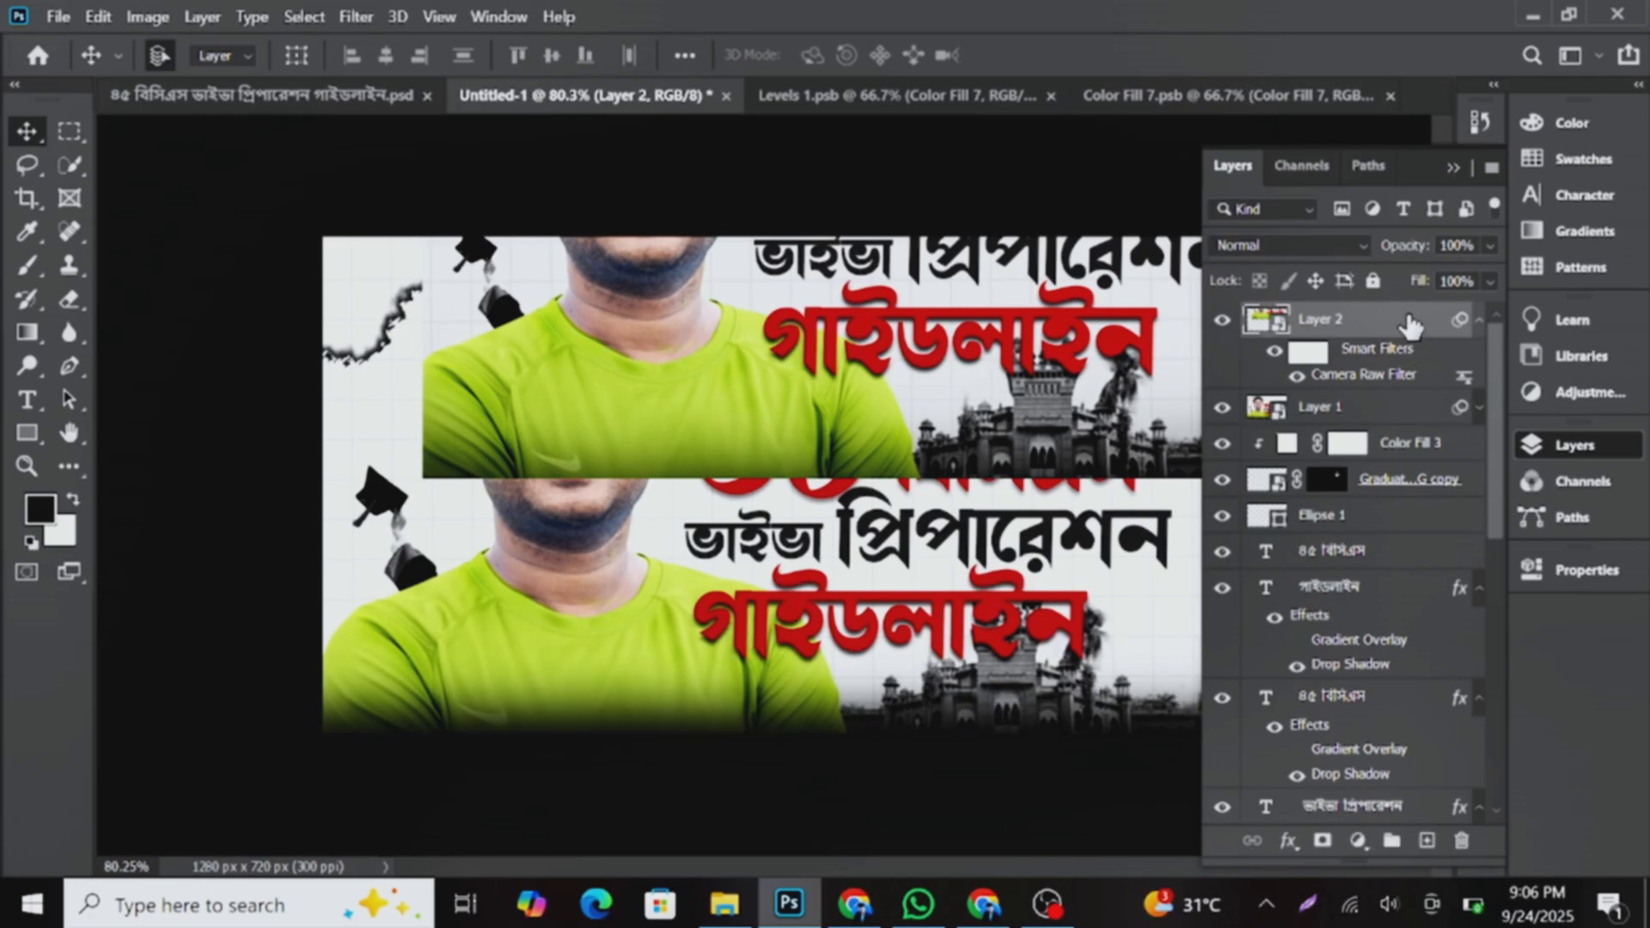
key("Delete")
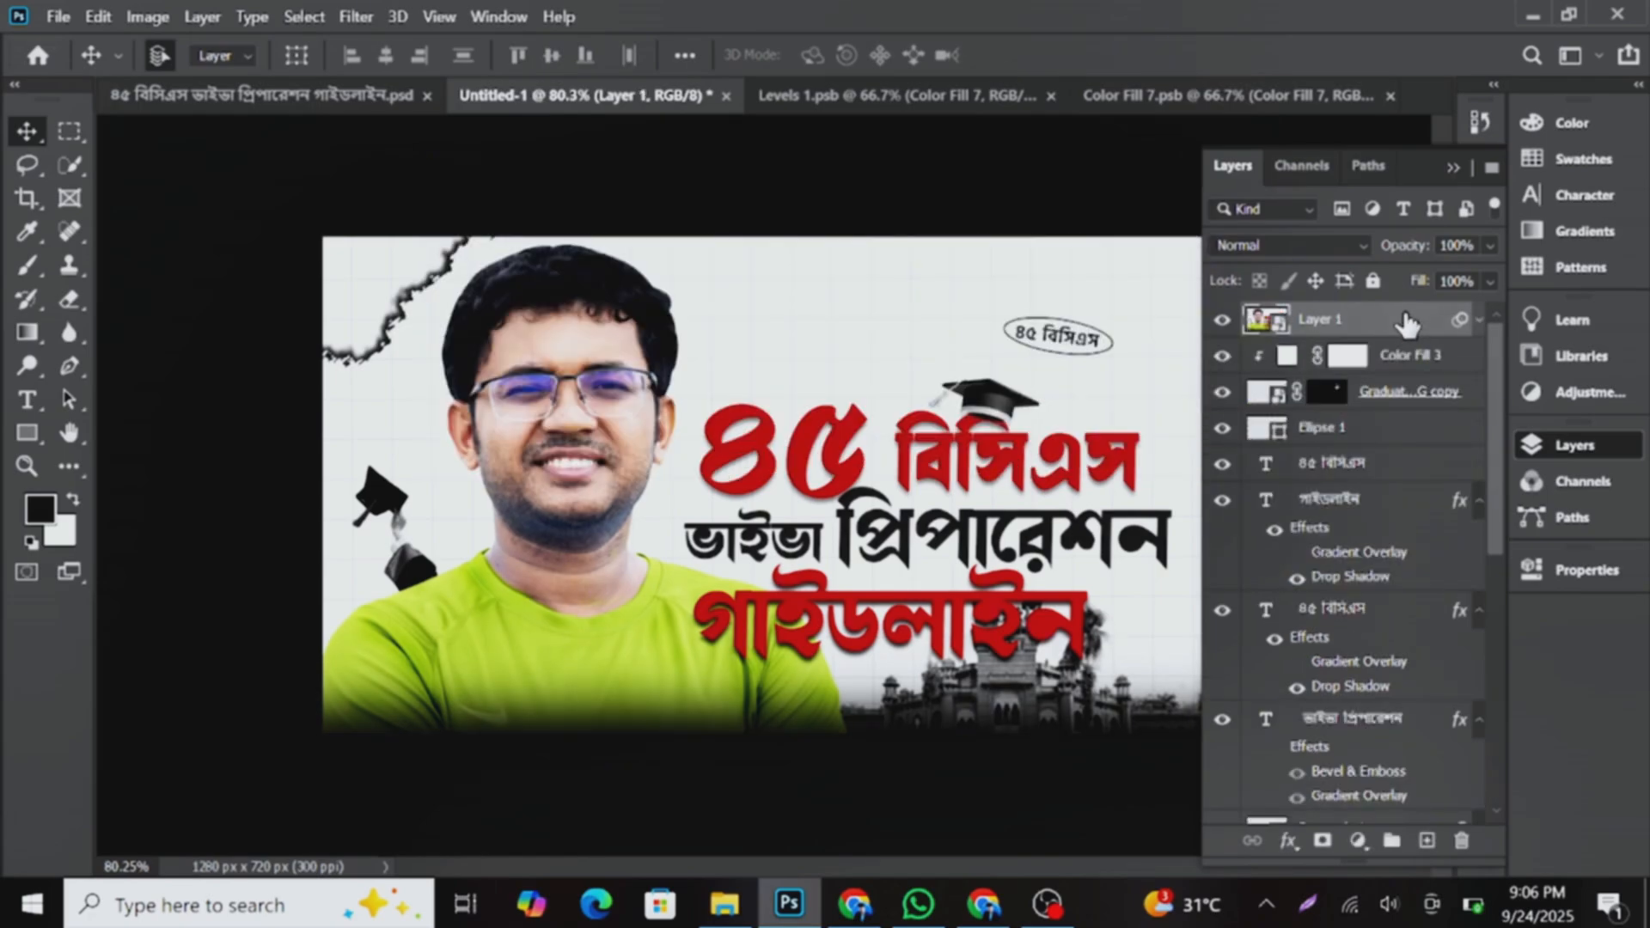
key("ctrl+s")
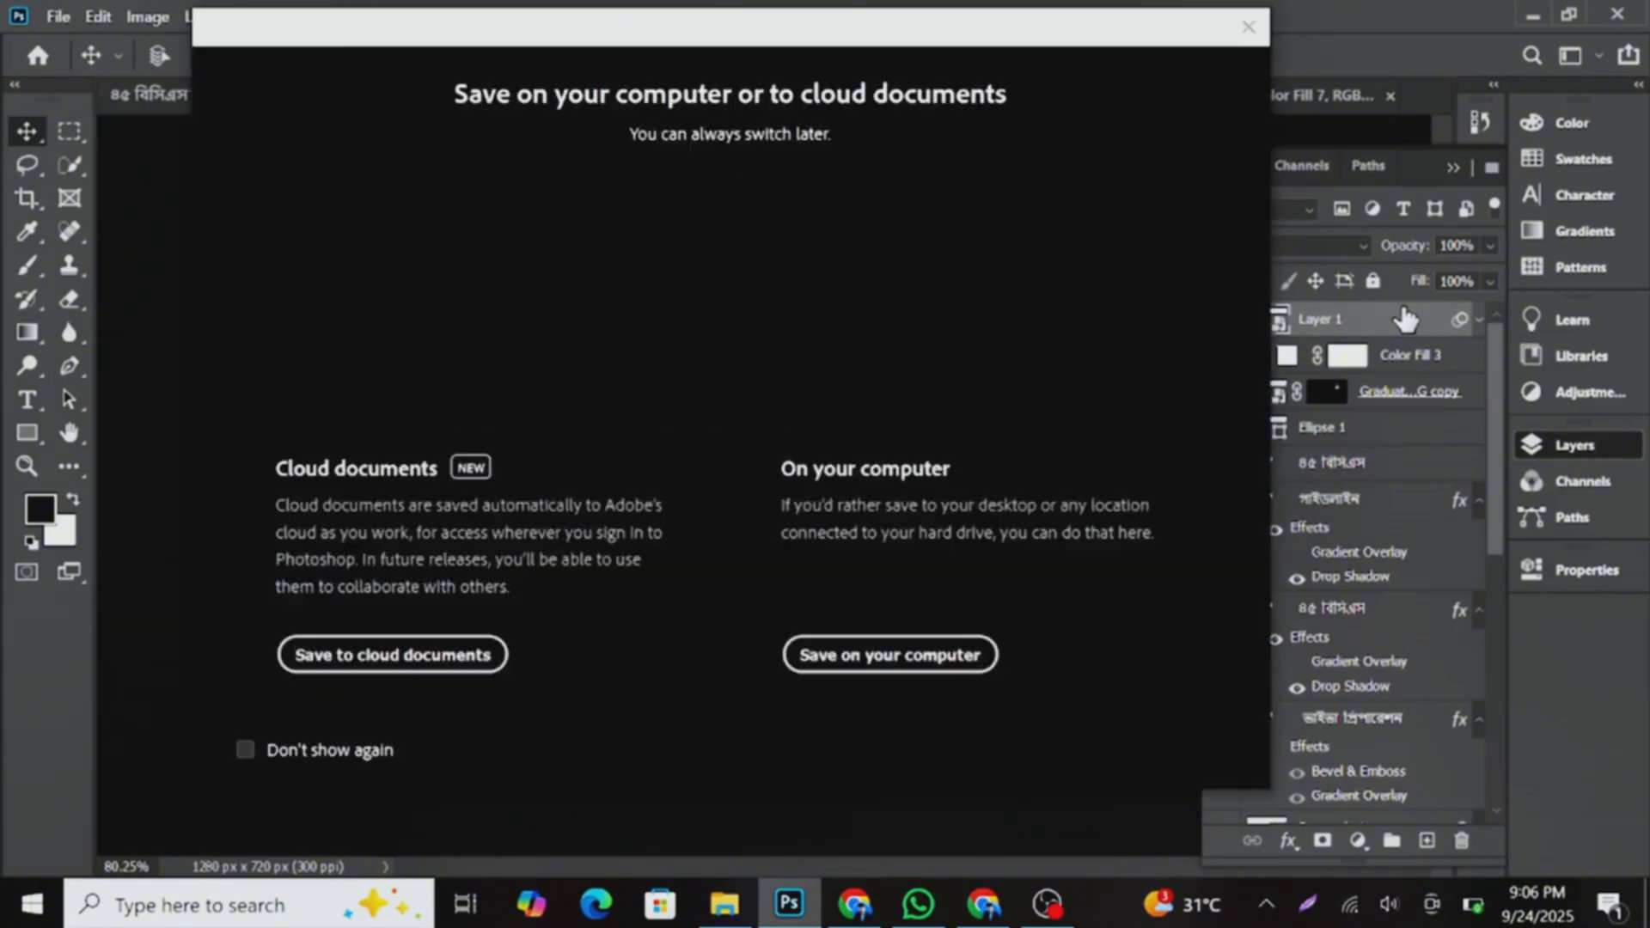
left_click(1248, 27)
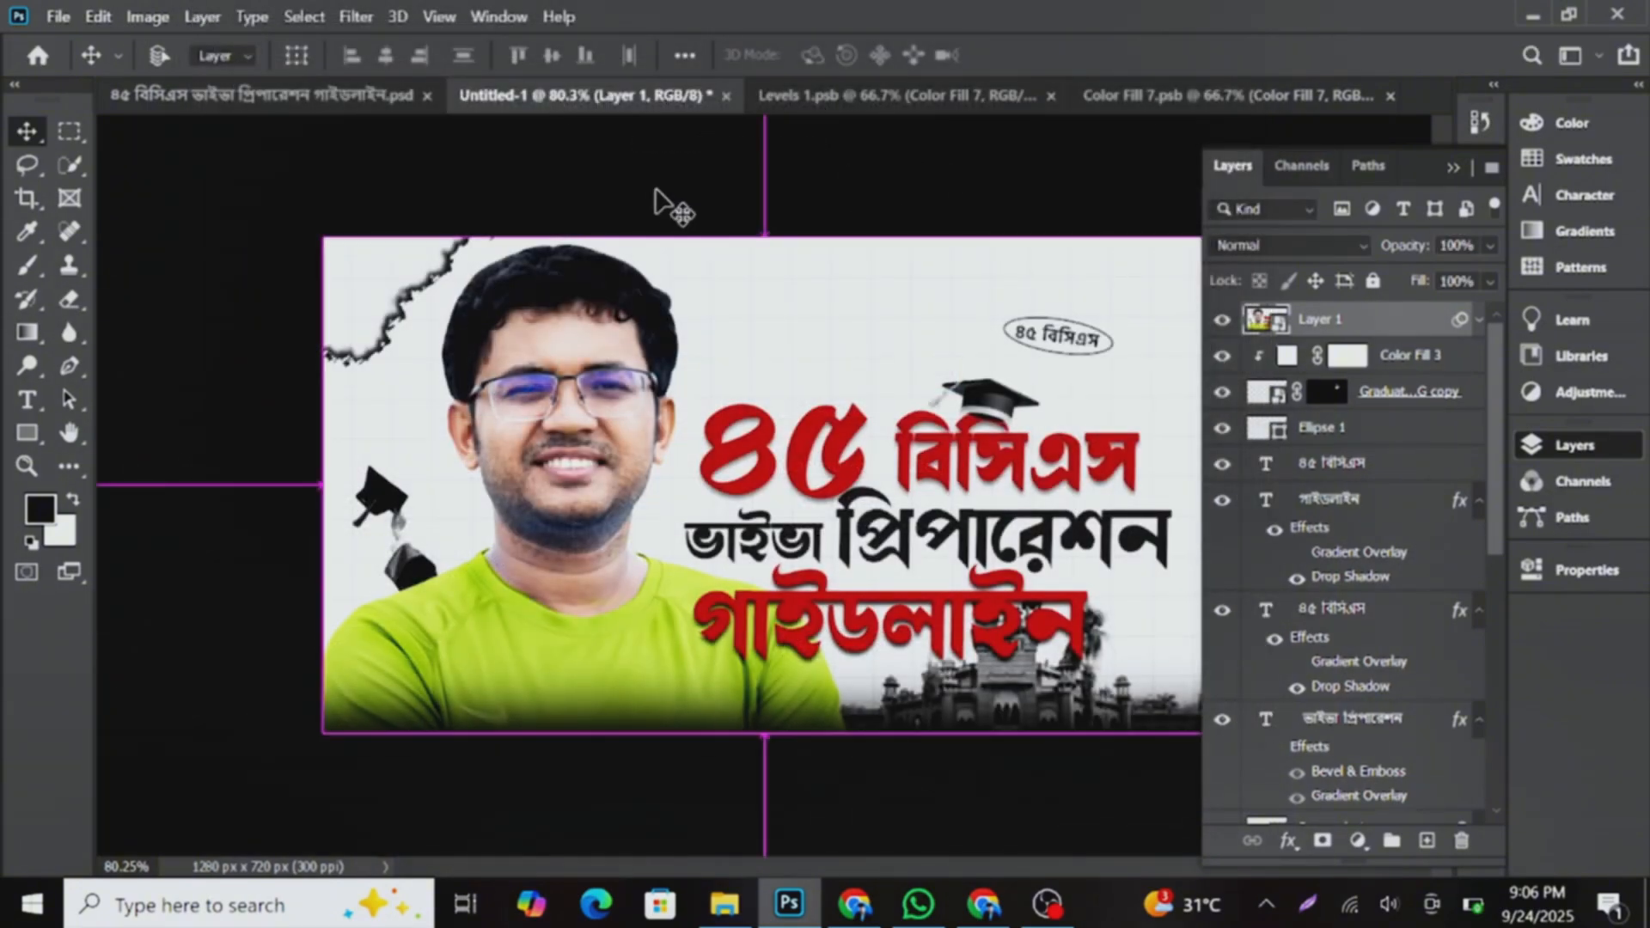
- Restore the imported filtered layer and examine its Camera Raw Filter's Basic settings, from Exposure and Contrast through Dehaze
key("ctrl+z")
left_click_drag(1036, 335, 949, 593)
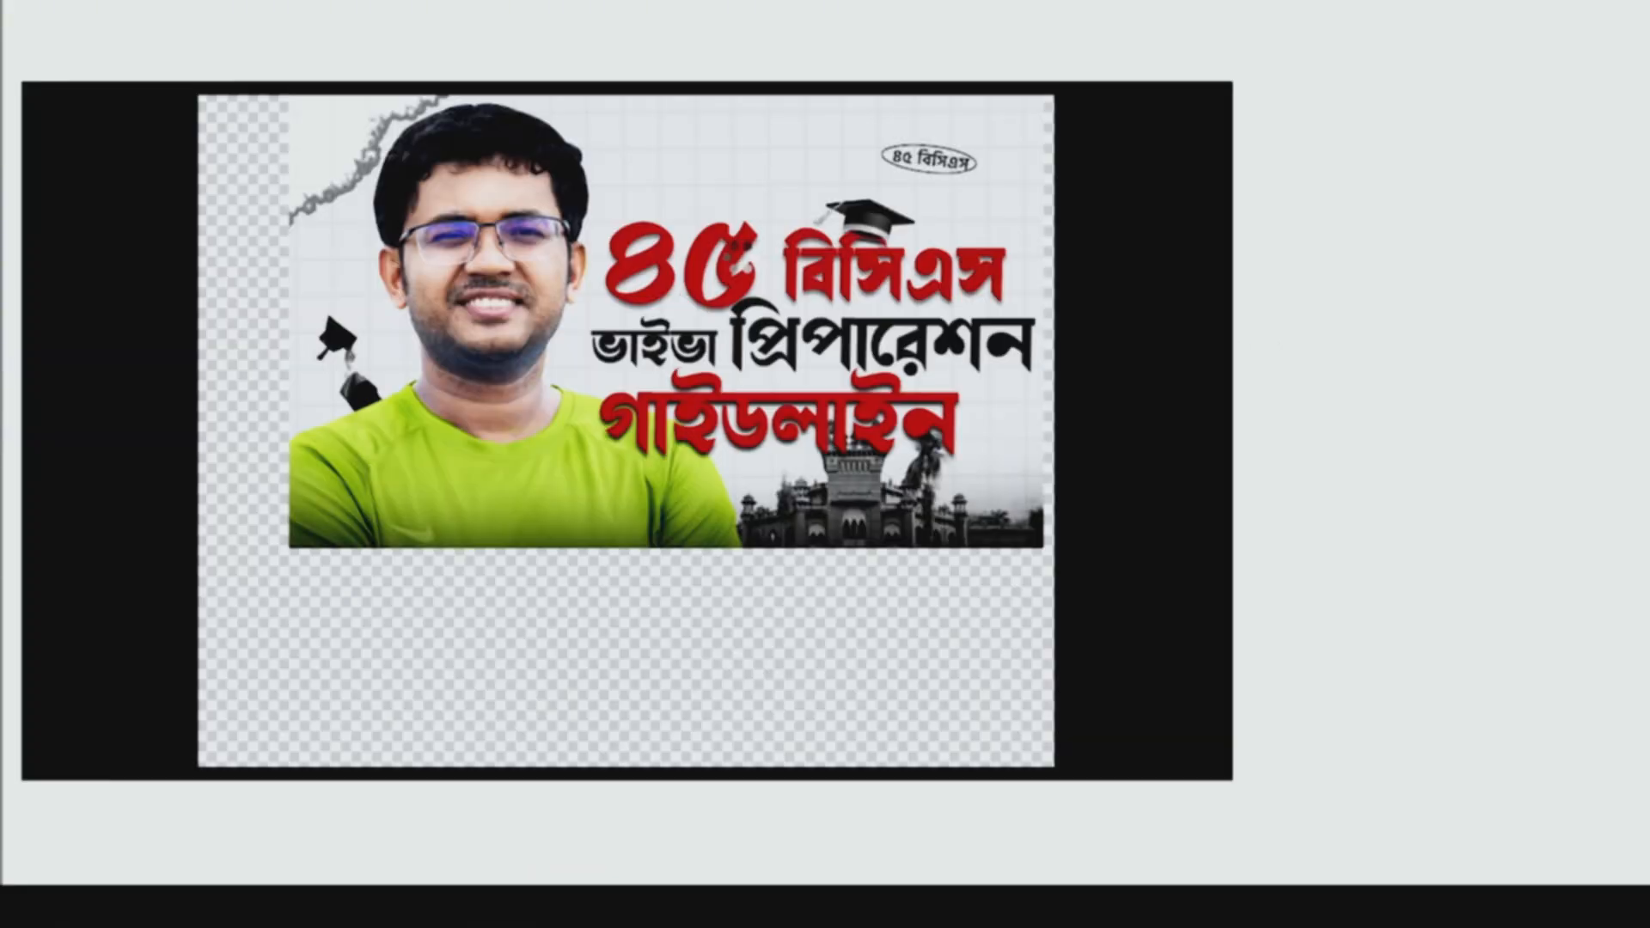
scroll(1392, 559, "down", 5)
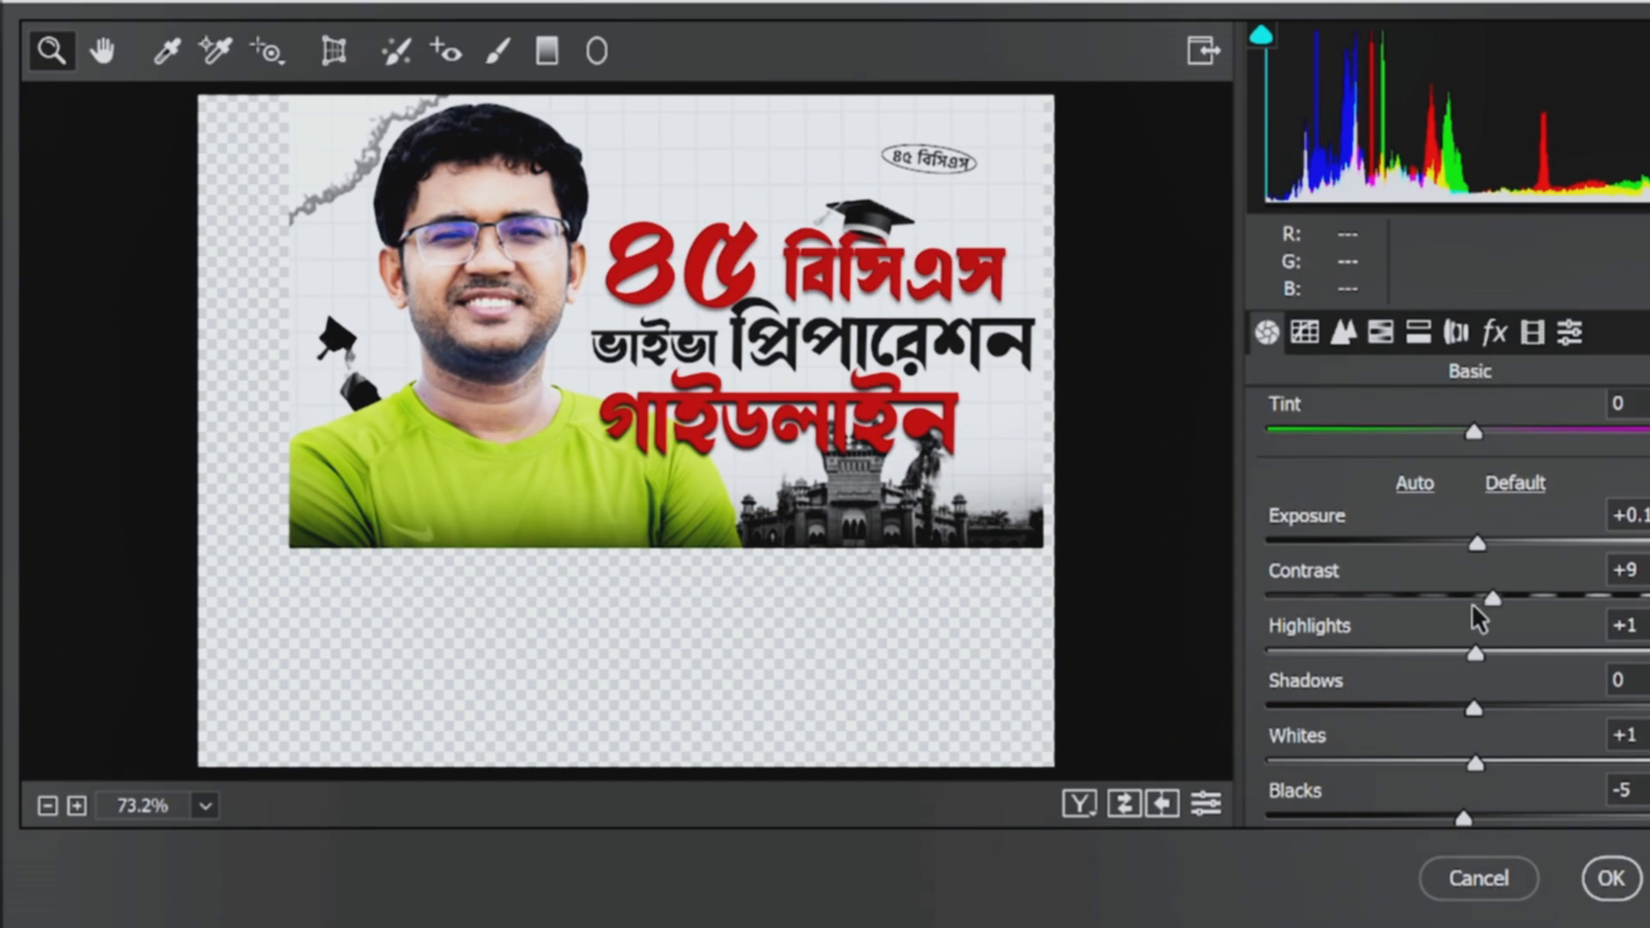
scroll(1473, 607, "down", 2)
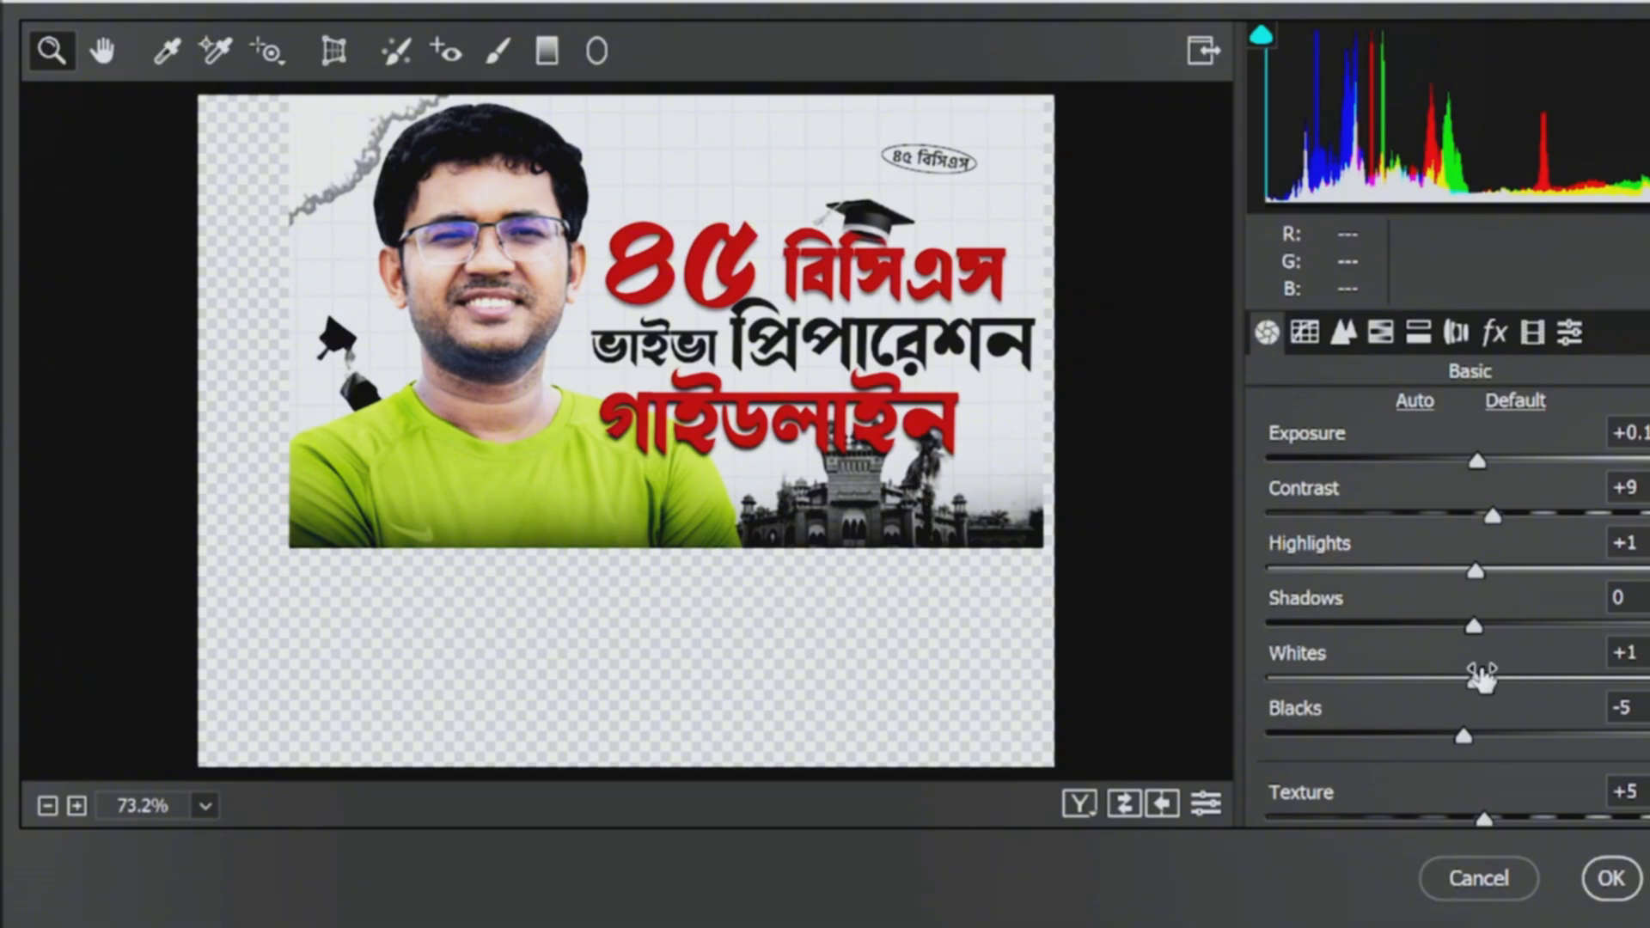
scroll(1476, 679, "down", 2)
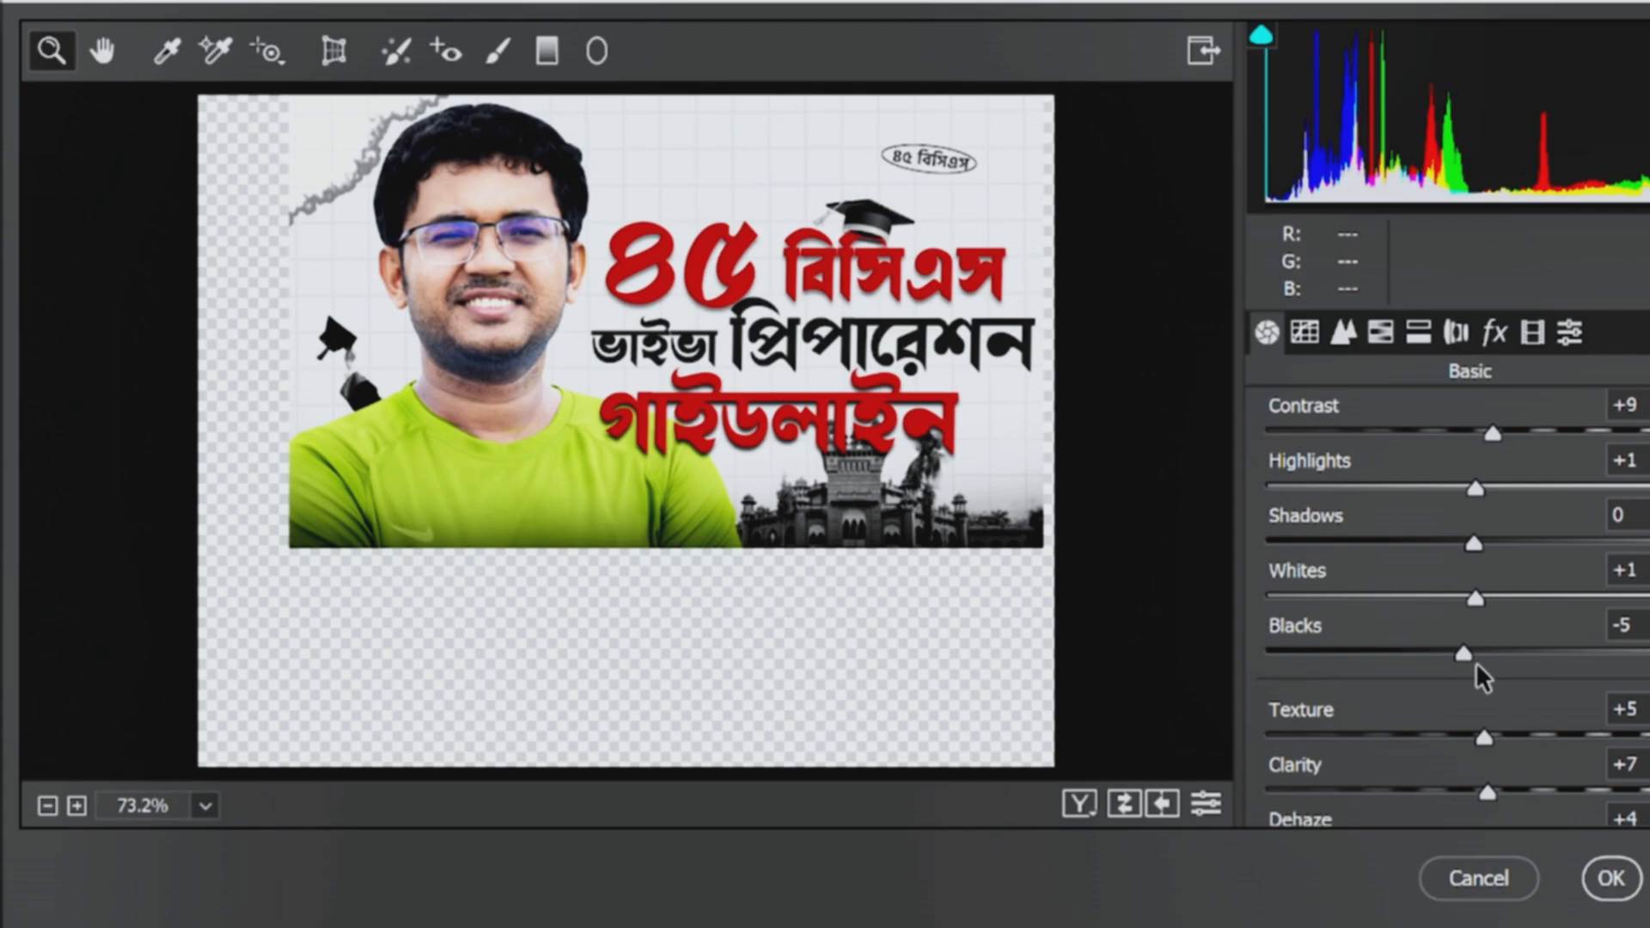
scroll(1476, 663, "down", 2)
scroll(1479, 674, "down", 2)
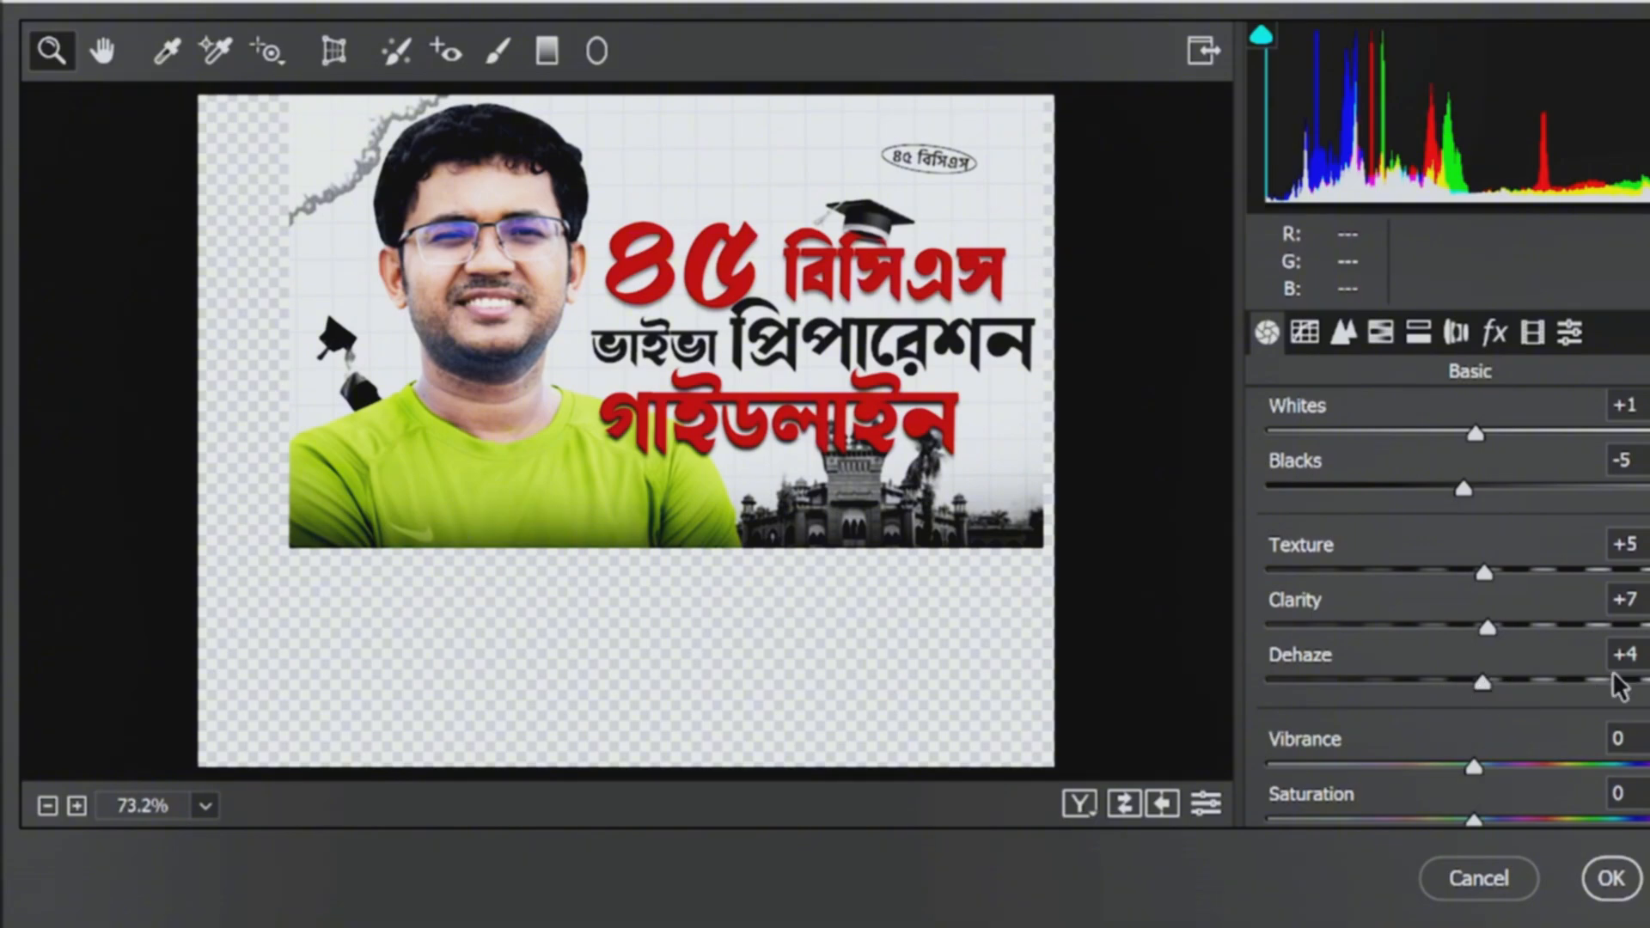
- Review the filter's Tone Curve, Sharpening, Noise Reduction and HSL adjustments, and close the Camera Raw Filter
left_click(1343, 332)
left_click(1306, 332)
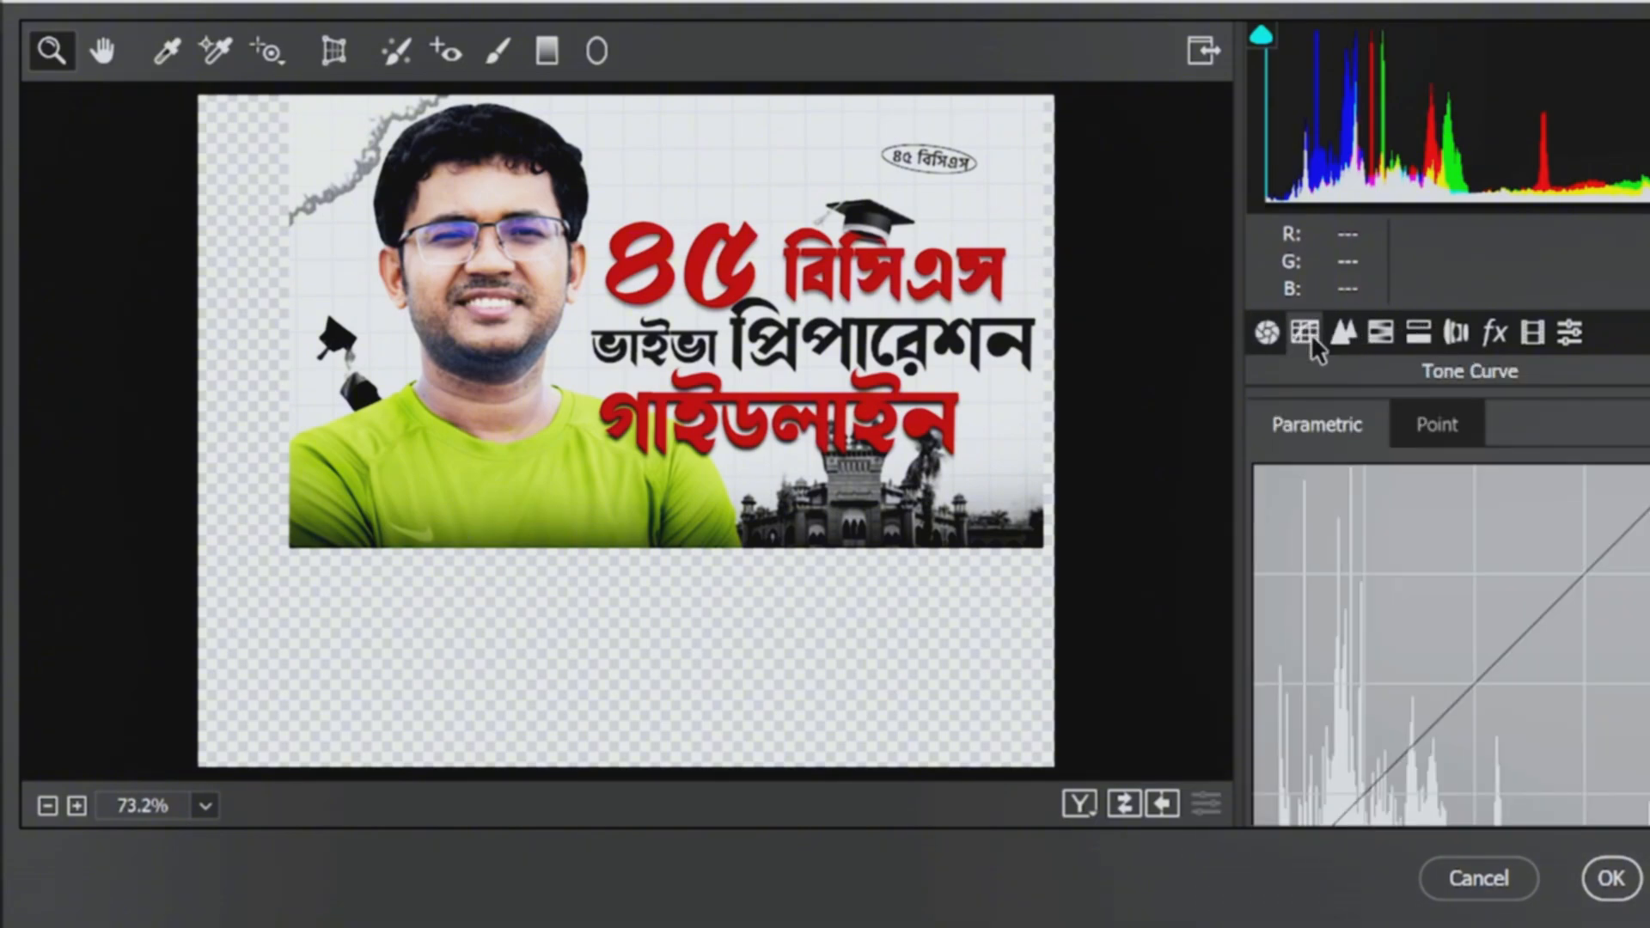
scroll(1437, 554, "down", 8)
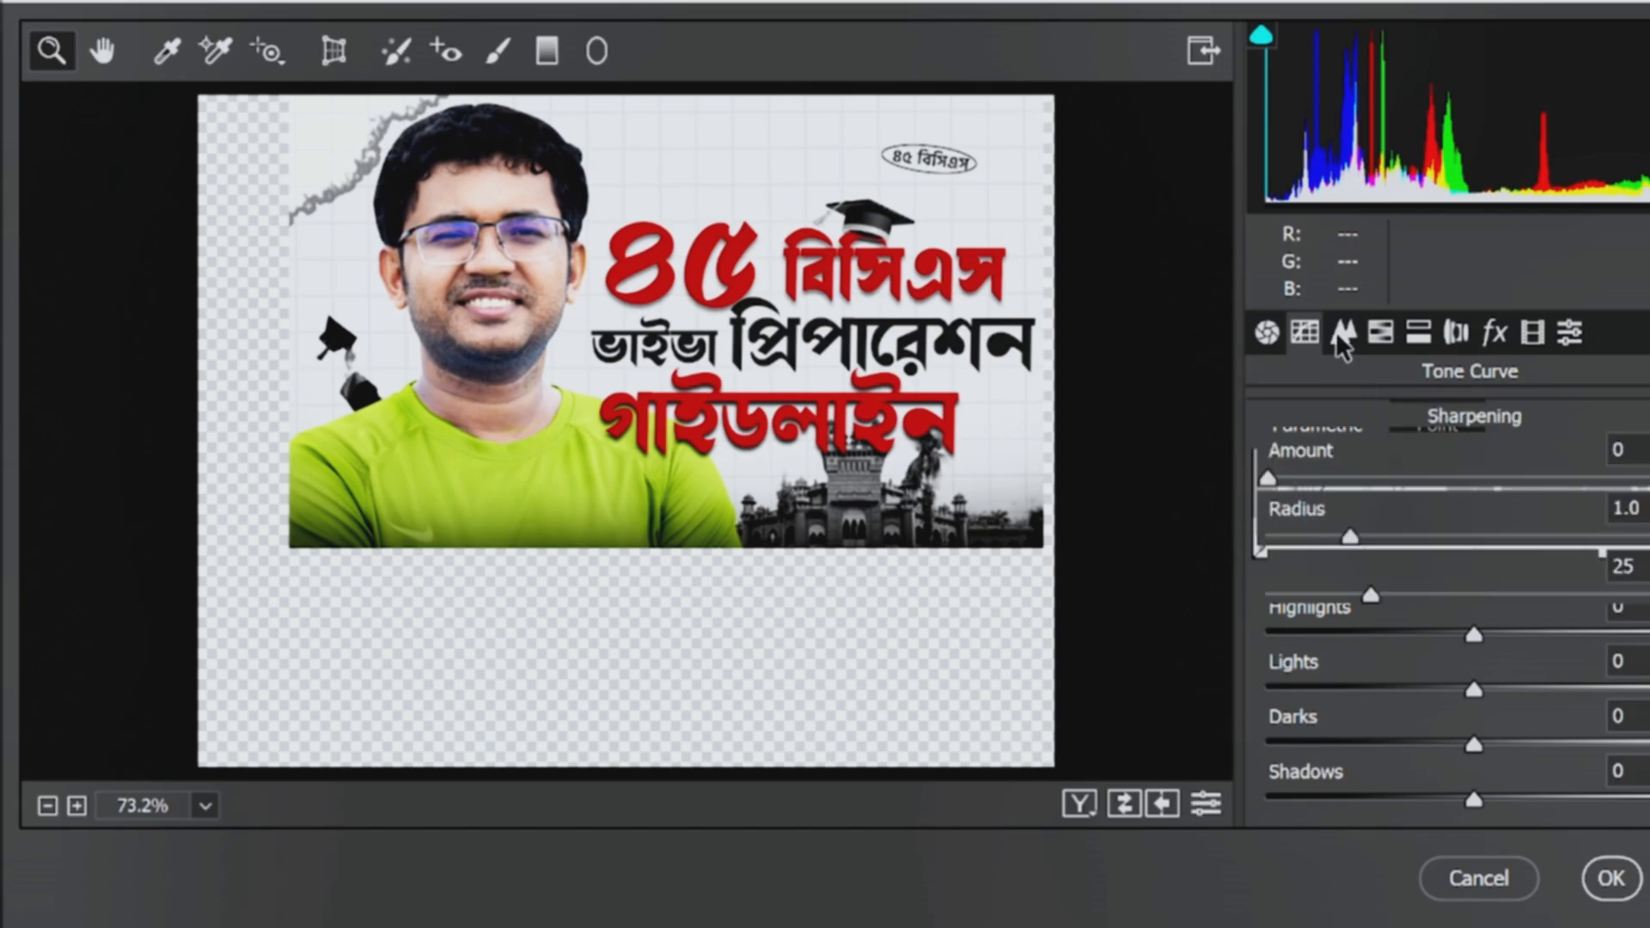
scroll(1447, 564, "down", 5)
scroll(1451, 567, "up", 5)
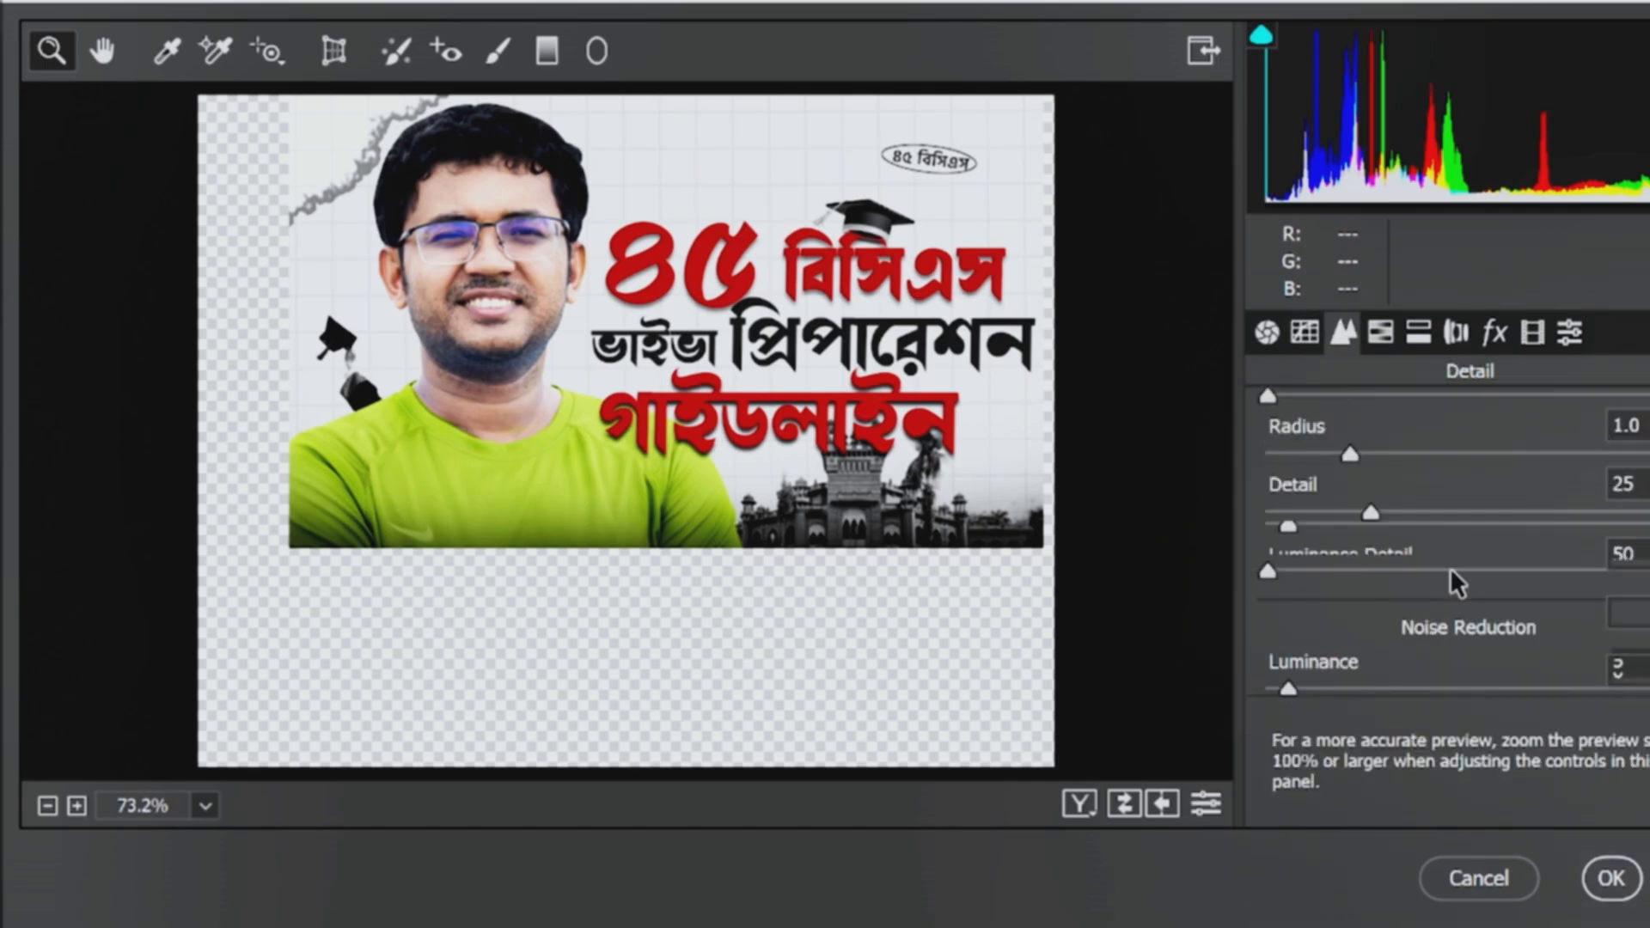
scroll(1426, 583, "down", 3)
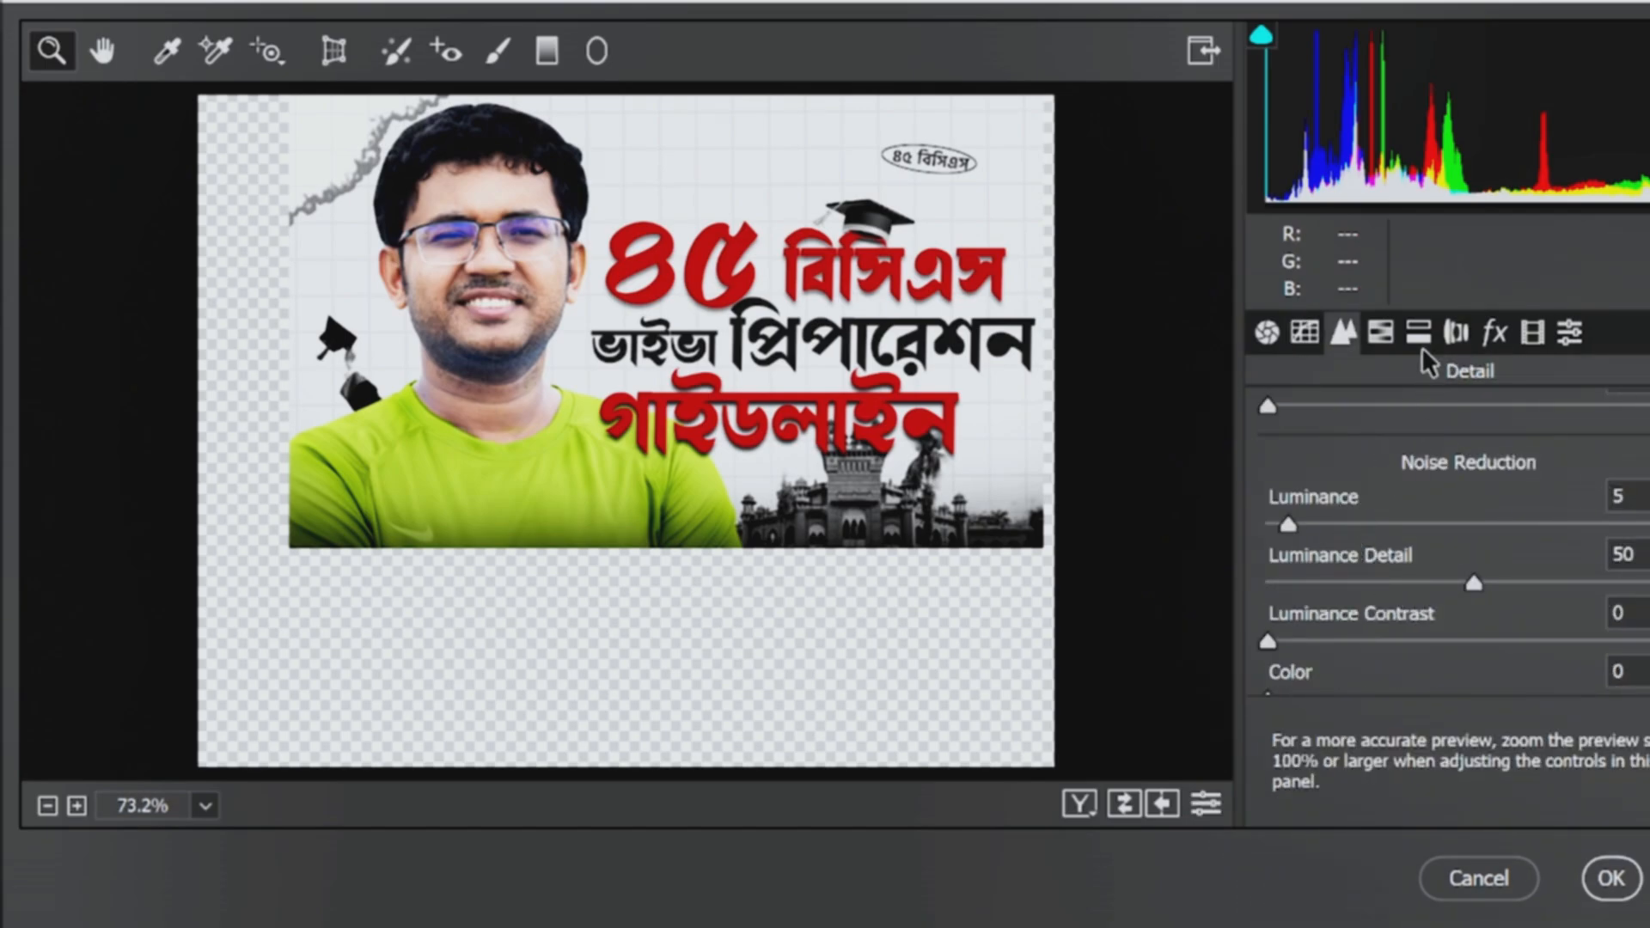
left_click(1381, 337)
scroll(1476, 533, "down", 2)
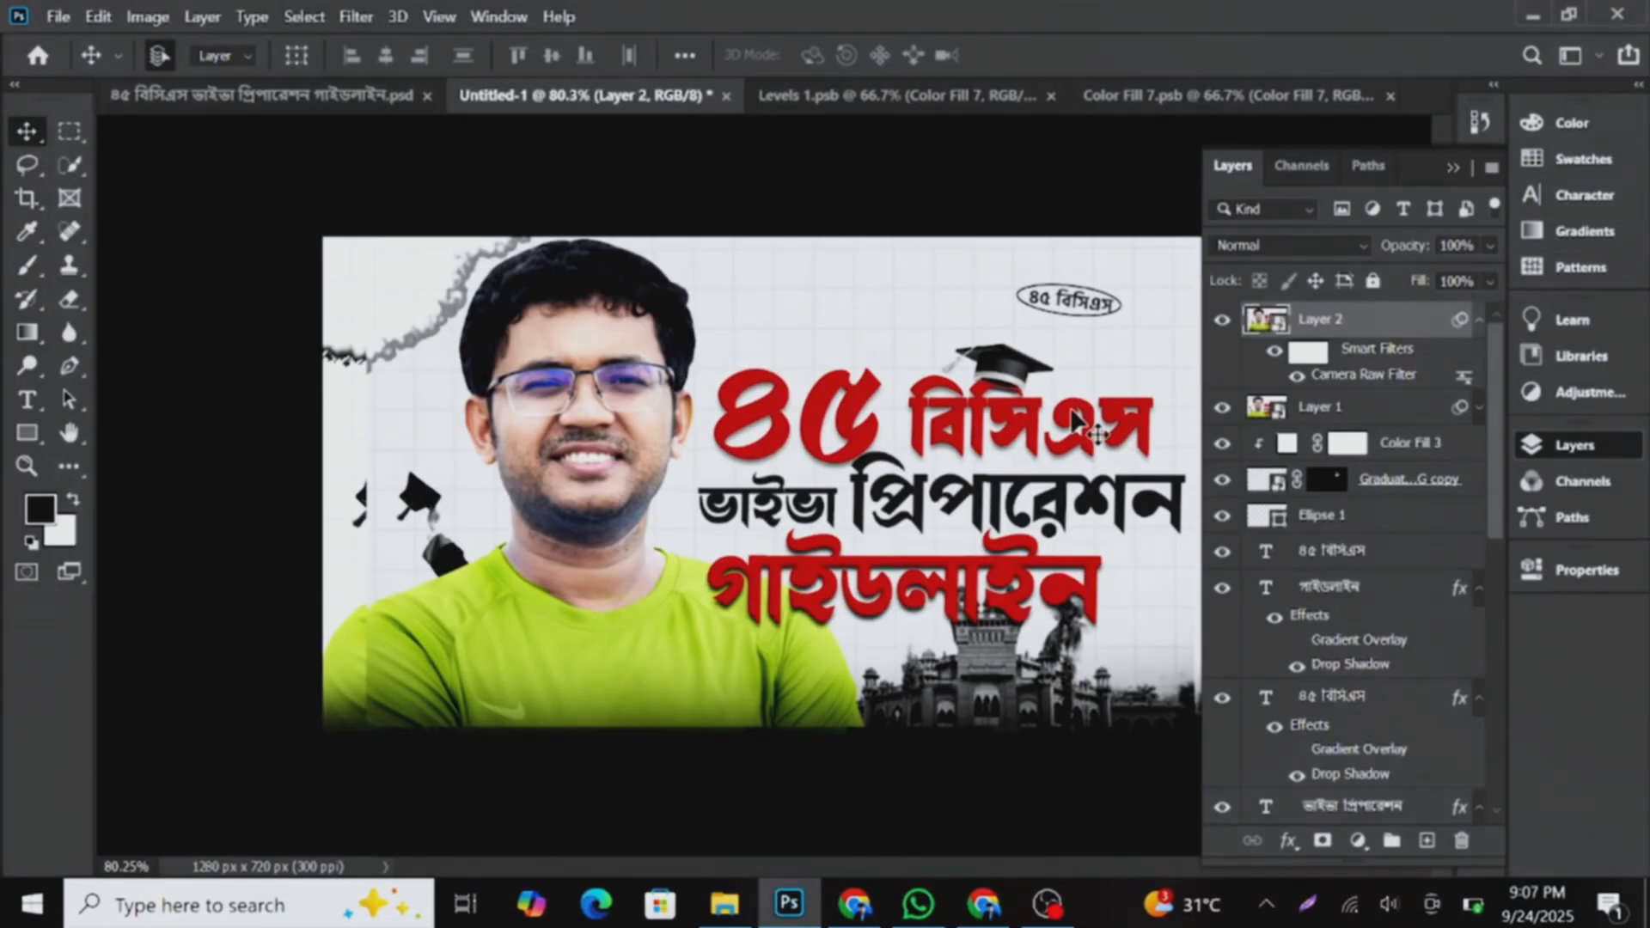
- Delete the imported Layer 2 above the merged Layer 1 and collapse the layer list to show the whole thumbnail
key("Delete")
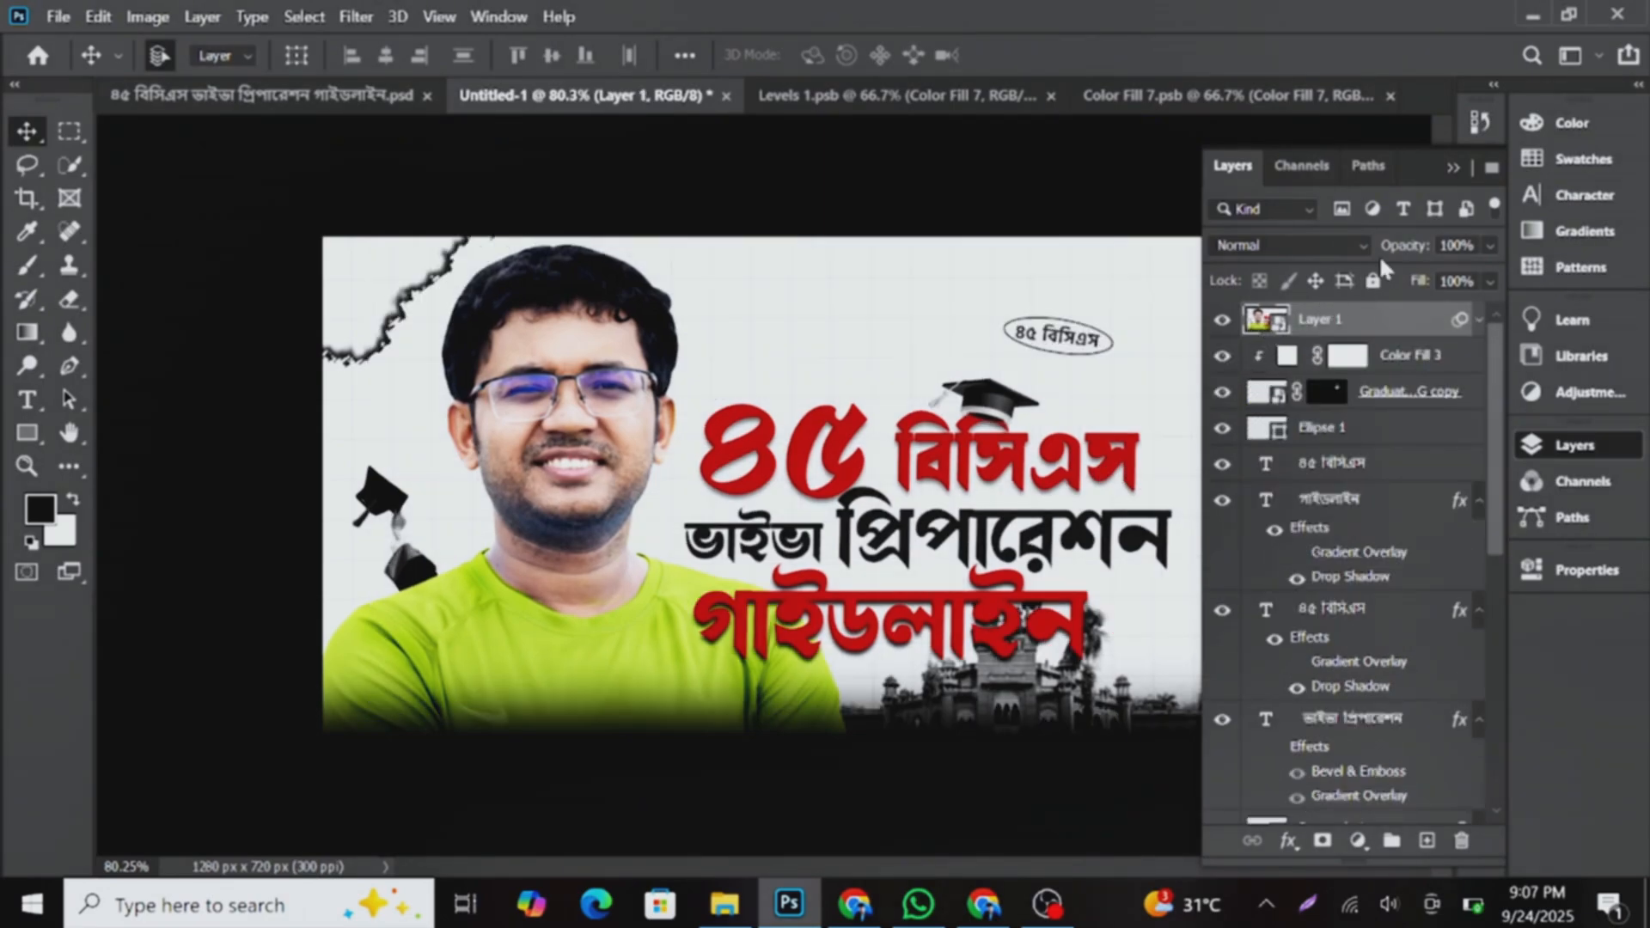
left_click(1451, 167)
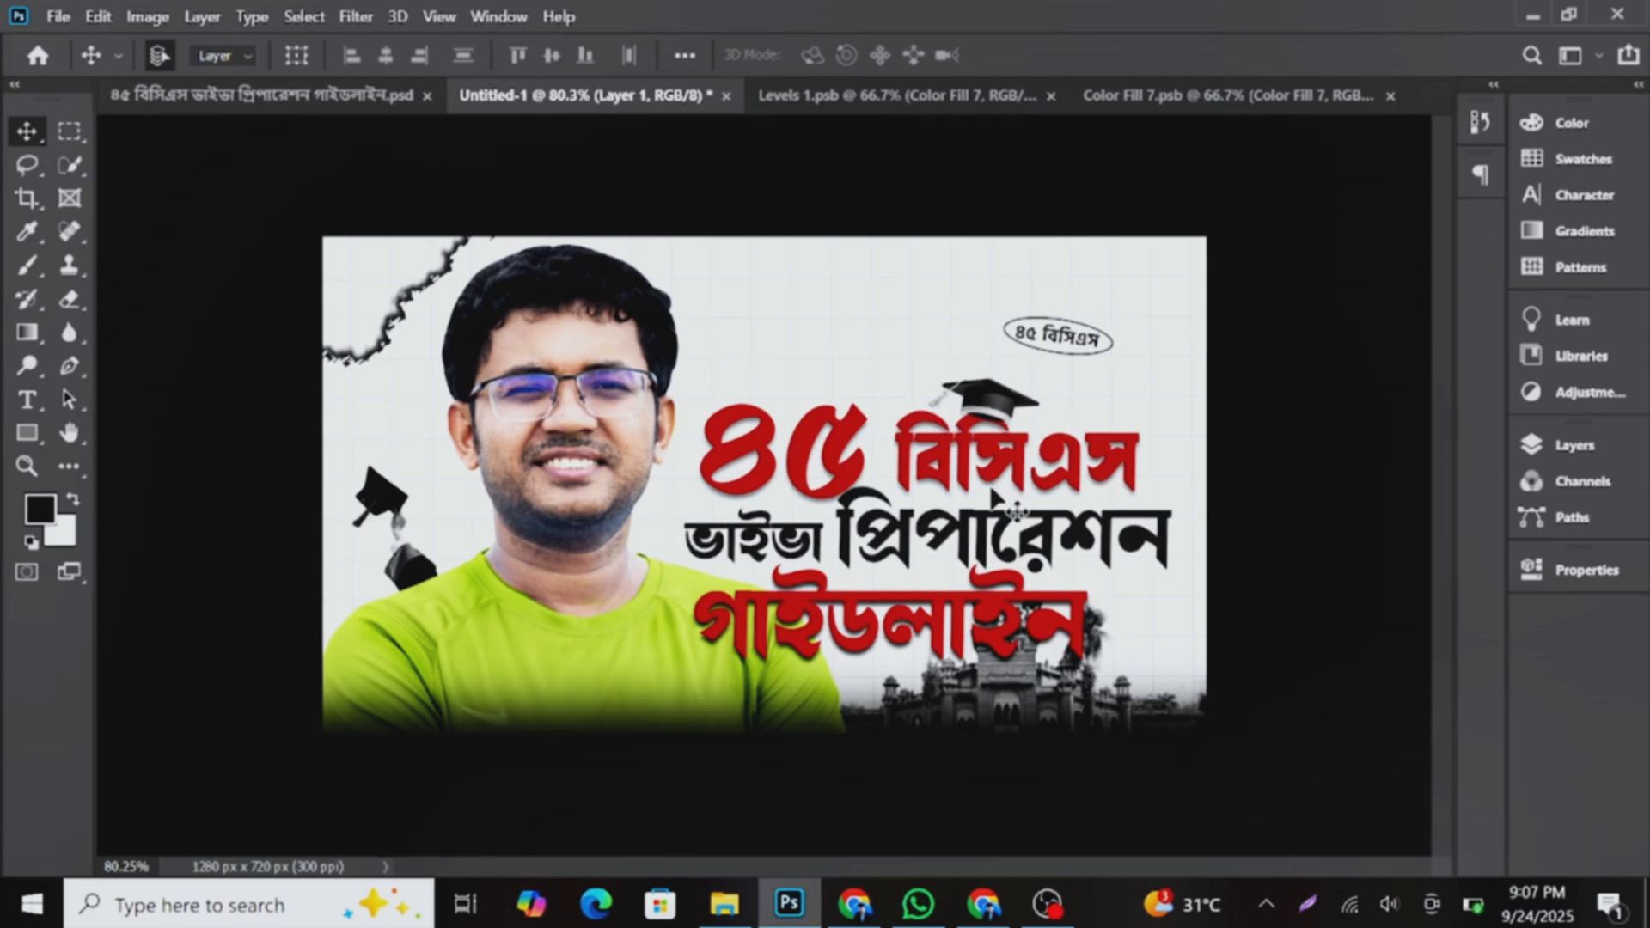
left_click(1047, 902)
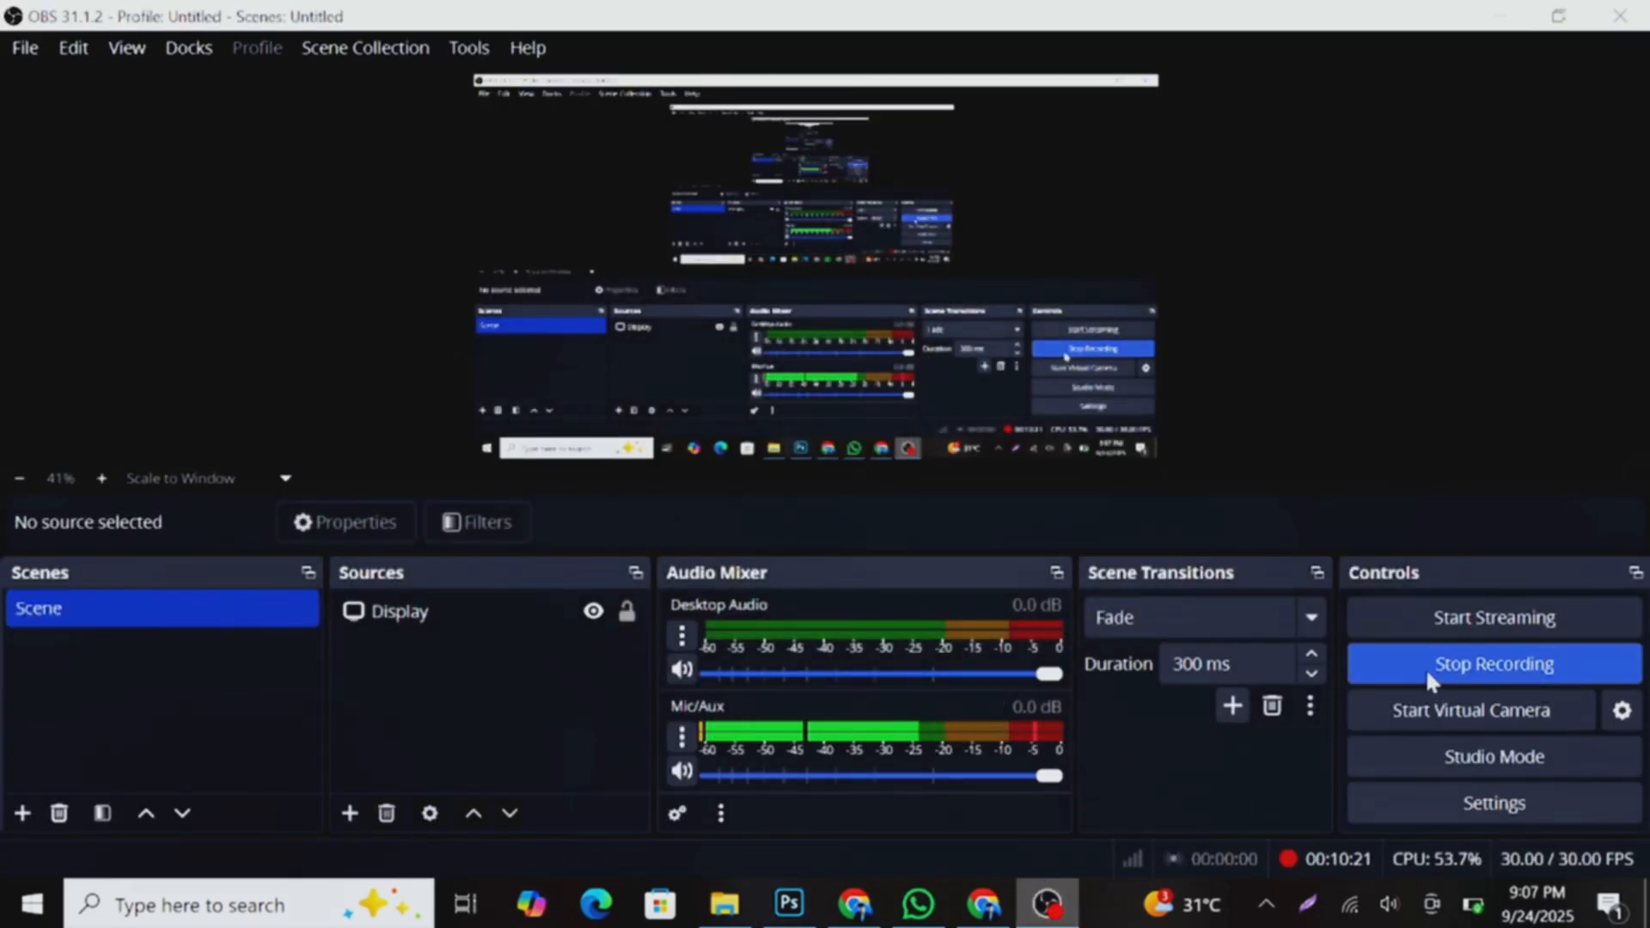